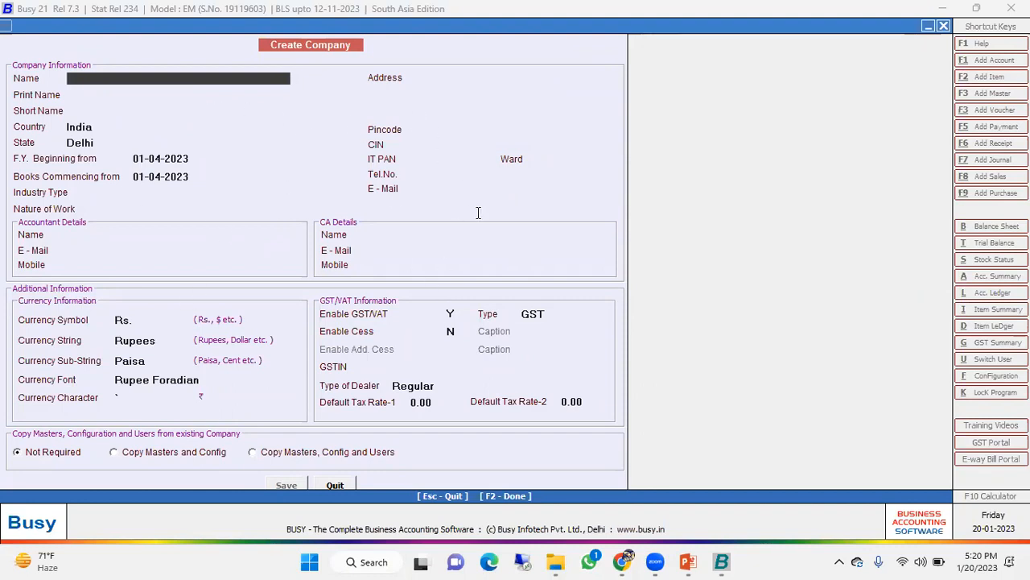
- Leave company creation and open the existing company Busy Mobile Shop
click(336, 485)
key(Up)
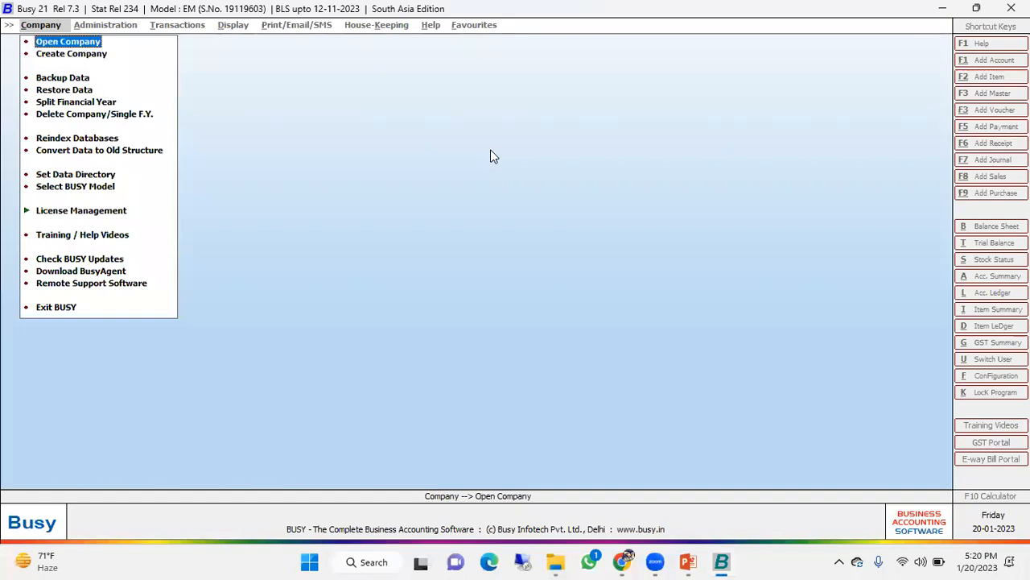
key(Return)
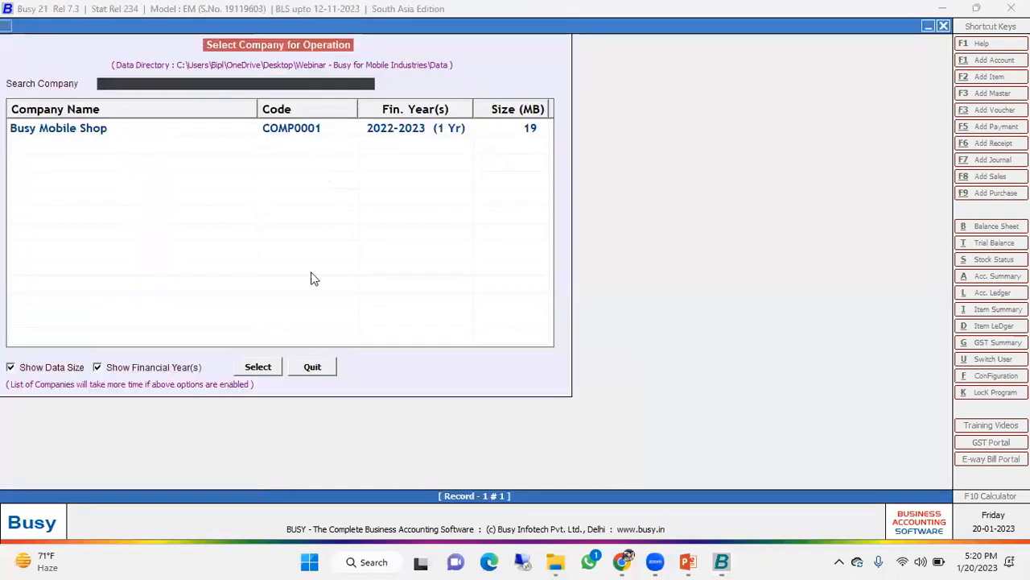
double_click(280, 128)
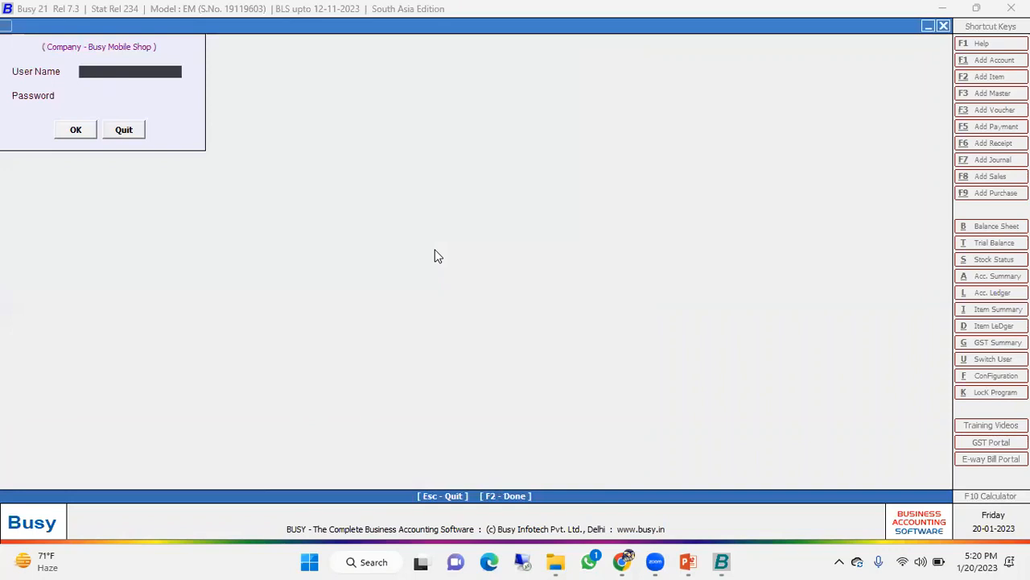
- Log in to the company with the user name Admin
text(admin)
key(Return)
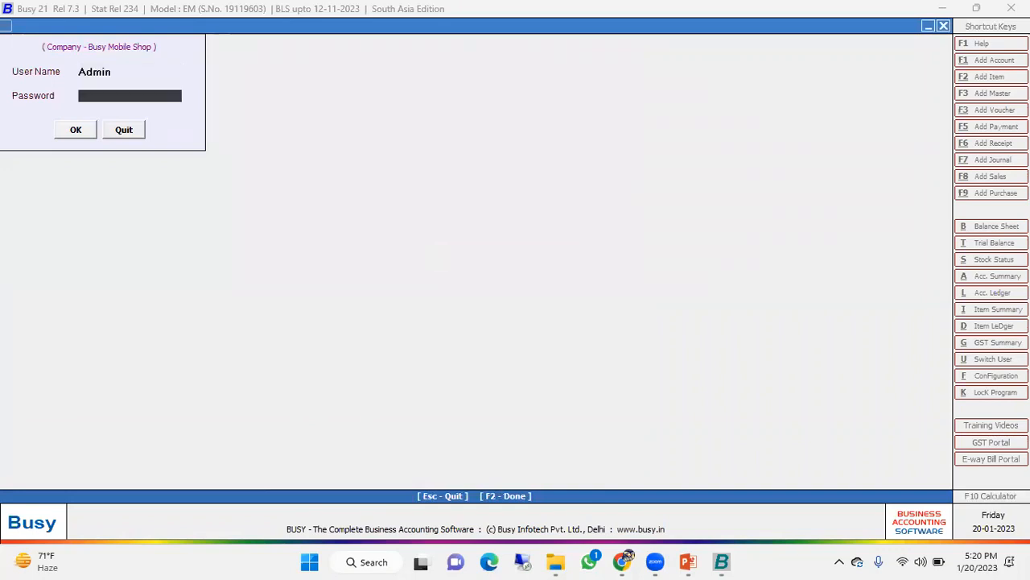
key(Return)
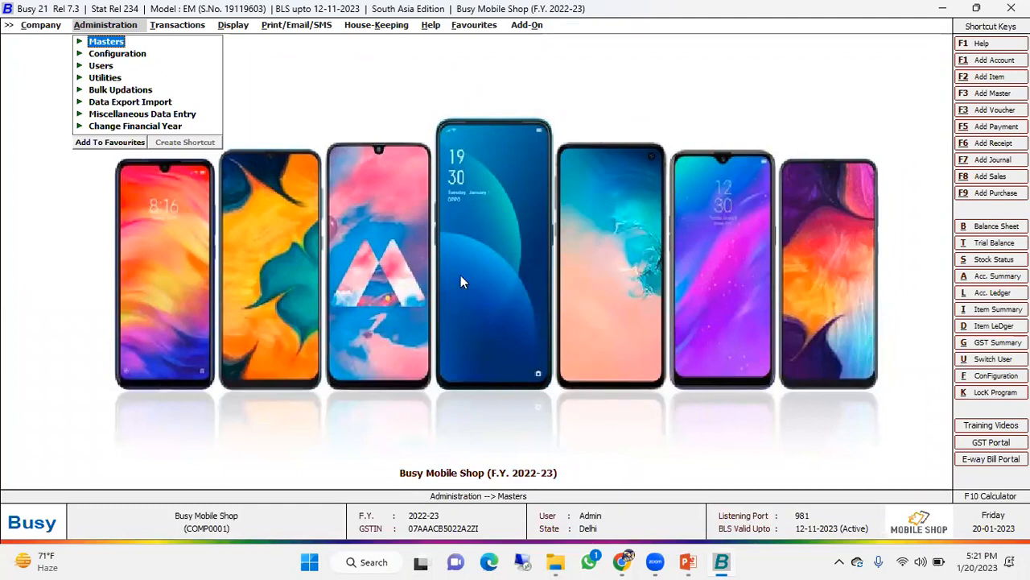
- Review the company background and logo image options in the Display Settings of Features / Options, then close the configuration without changes
key(Down)
key(Return)
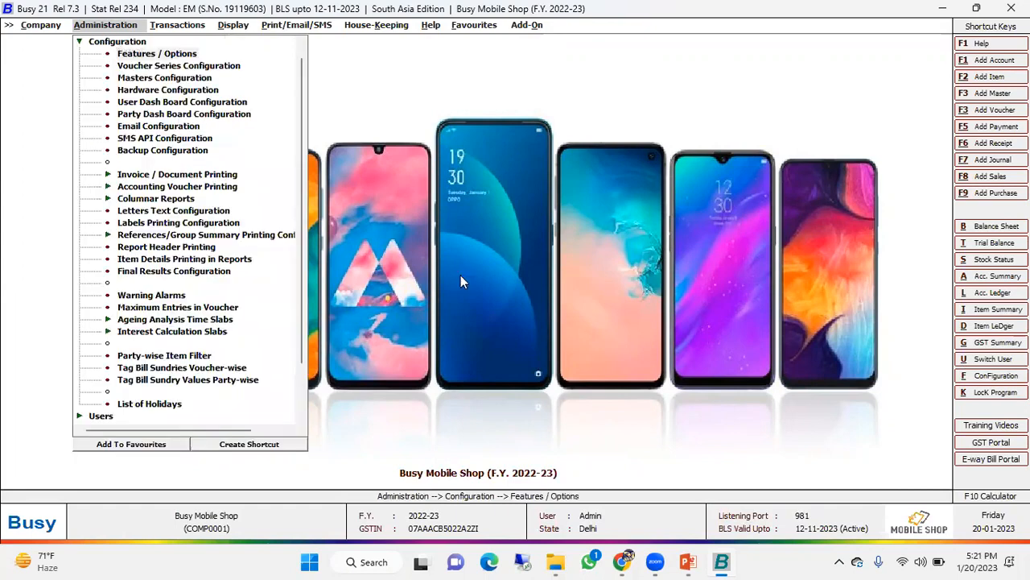
key(Return)
key(Return)
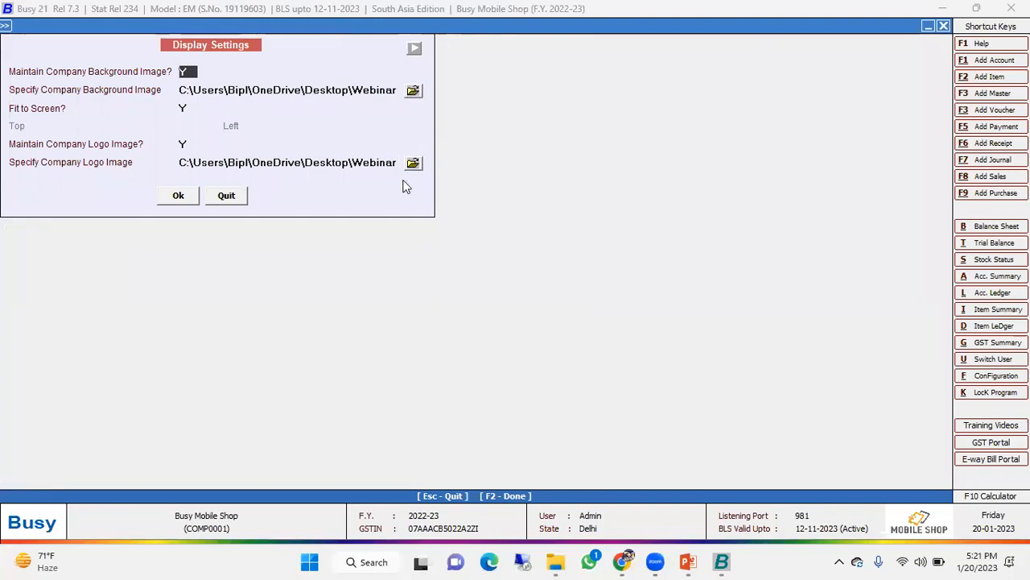
click(226, 195)
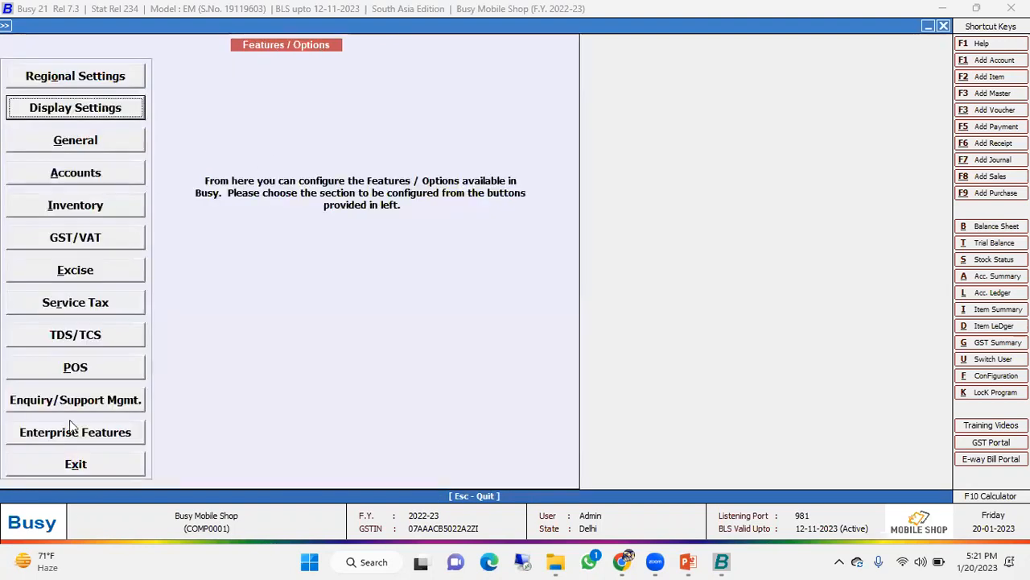
click(76, 465)
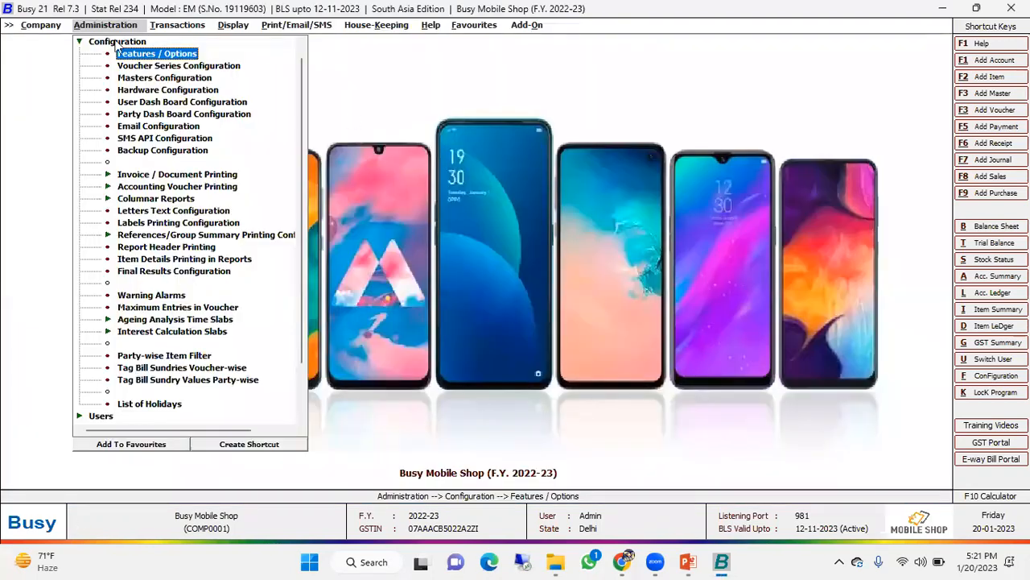
key(Escape)
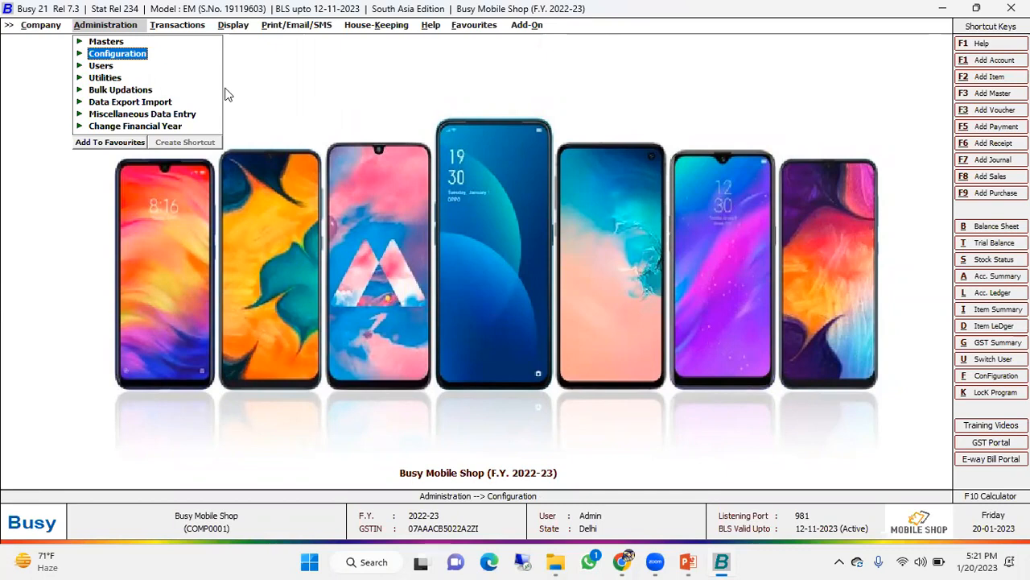
- Open the serial number detail options from the Inventory section of Features / Options
click(106, 54)
click(145, 54)
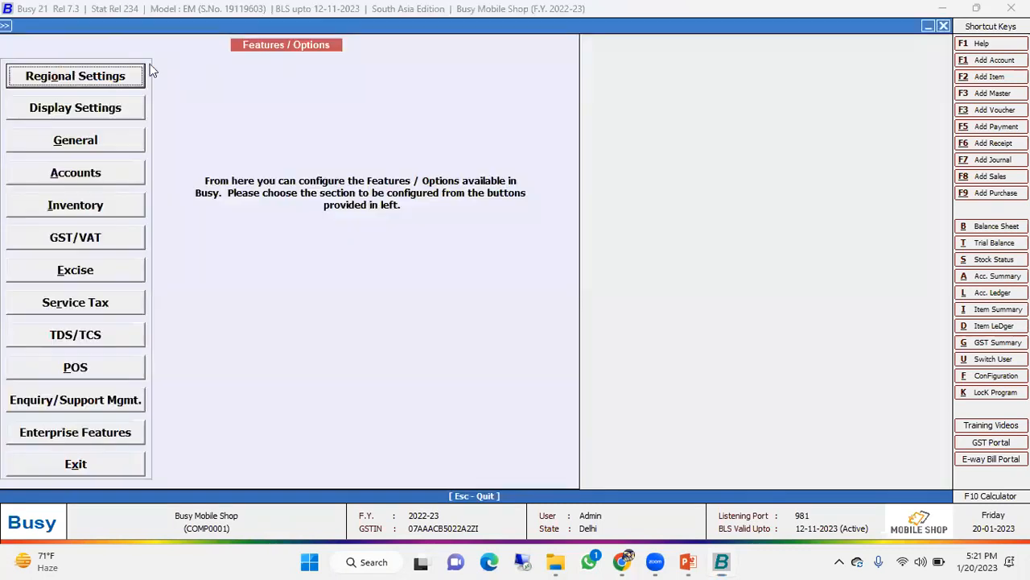
click(95, 208)
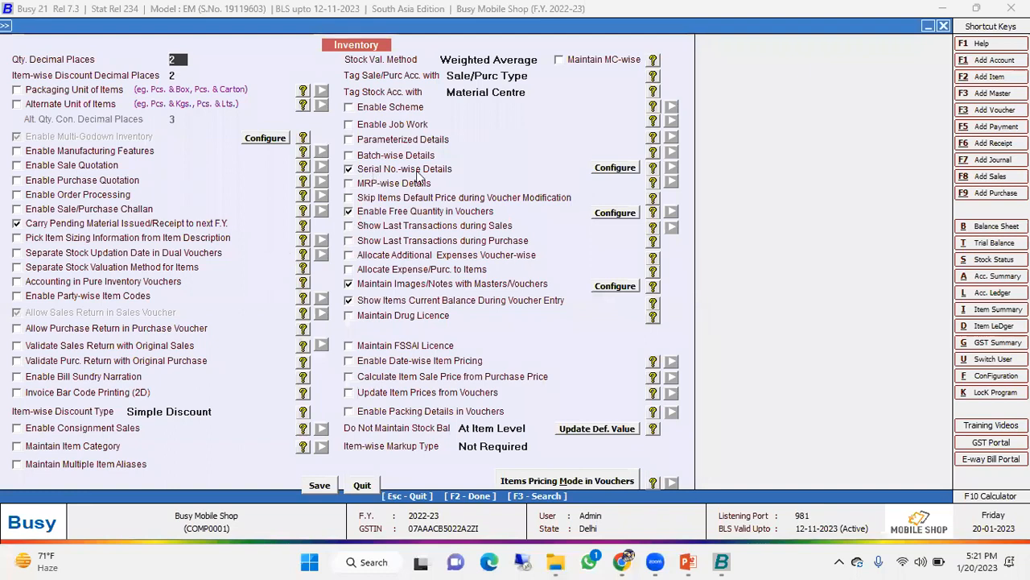
click(616, 168)
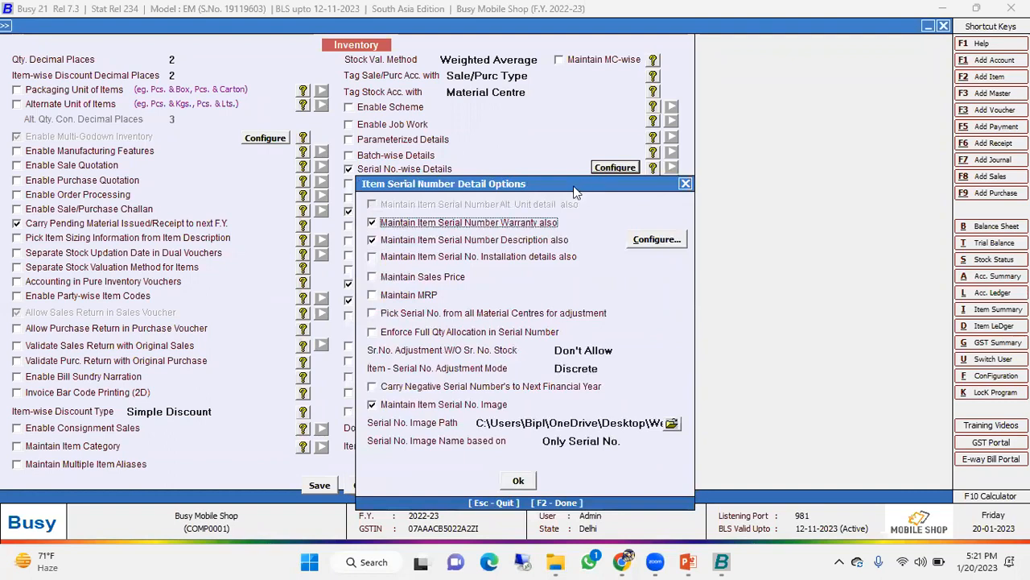
drag(582, 190, 572, 191)
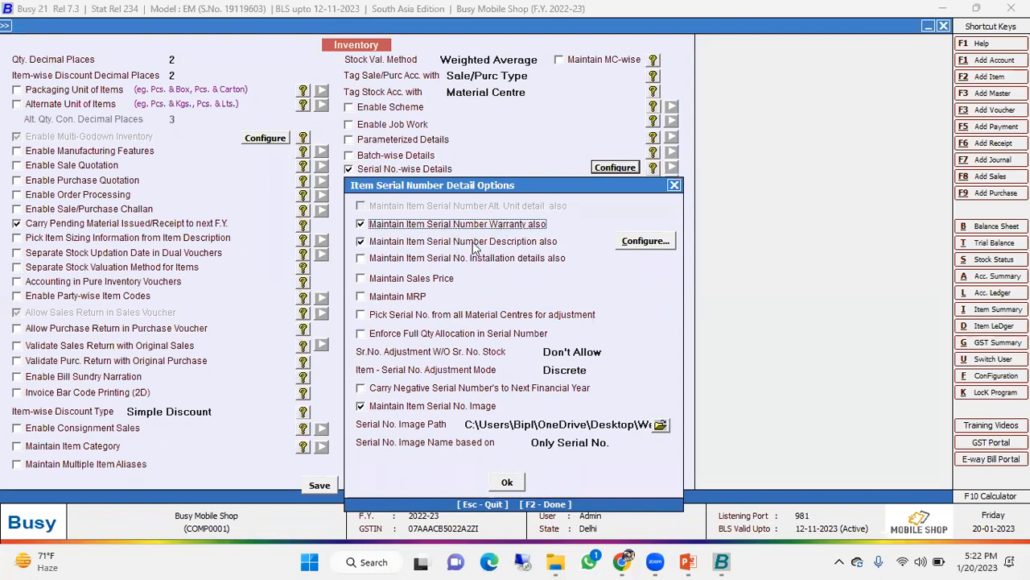
- Inspect the description titles configured for item serial numbers, then return to the serial number detail options
click(633, 241)
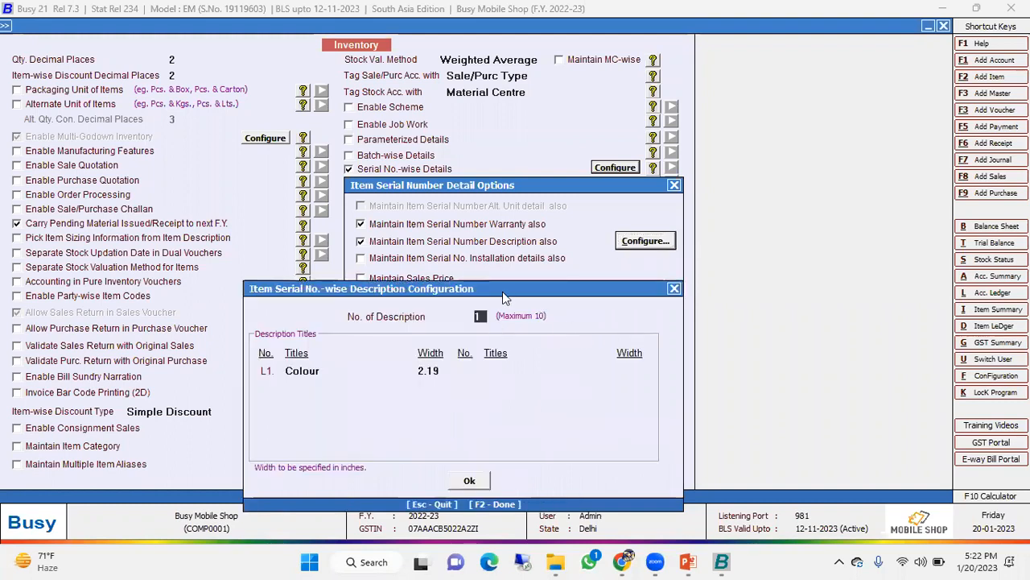
drag(506, 292, 508, 279)
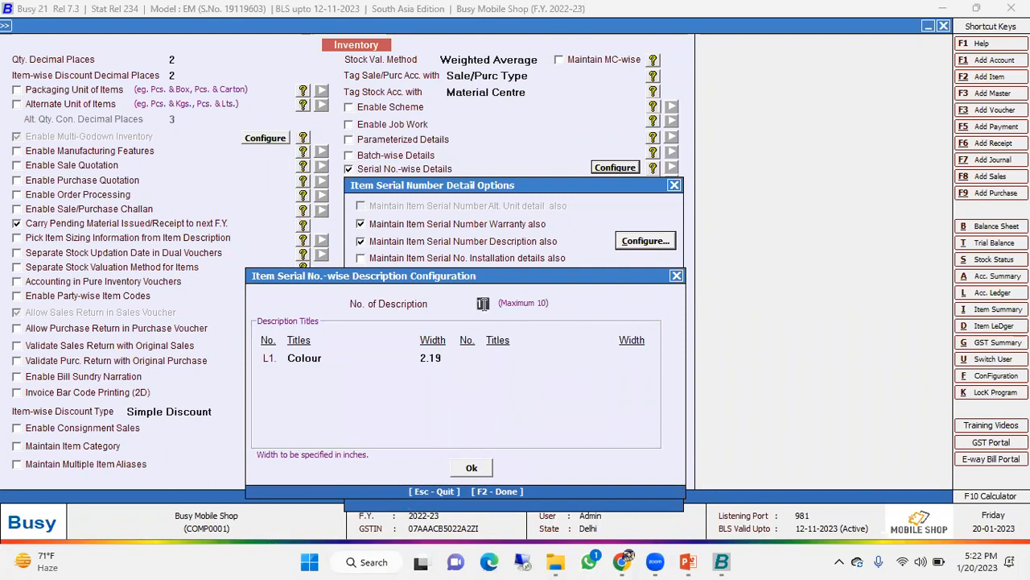
click(326, 359)
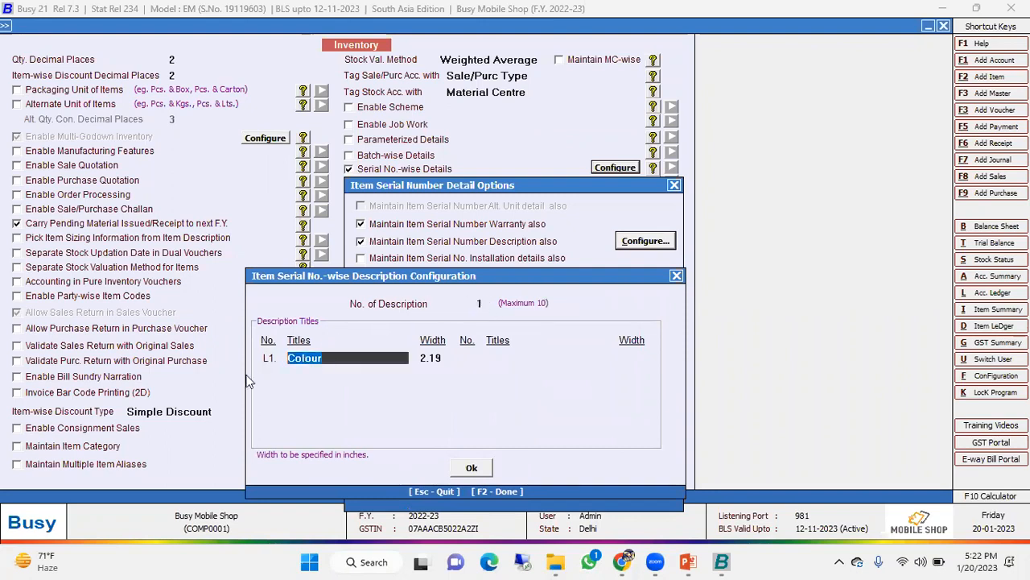
click(677, 275)
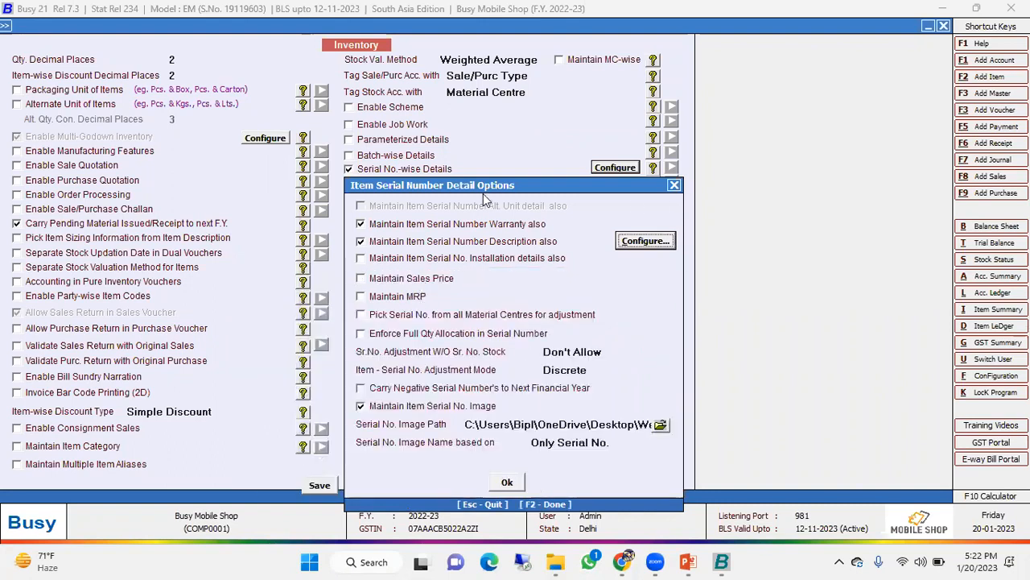
drag(484, 183, 487, 139)
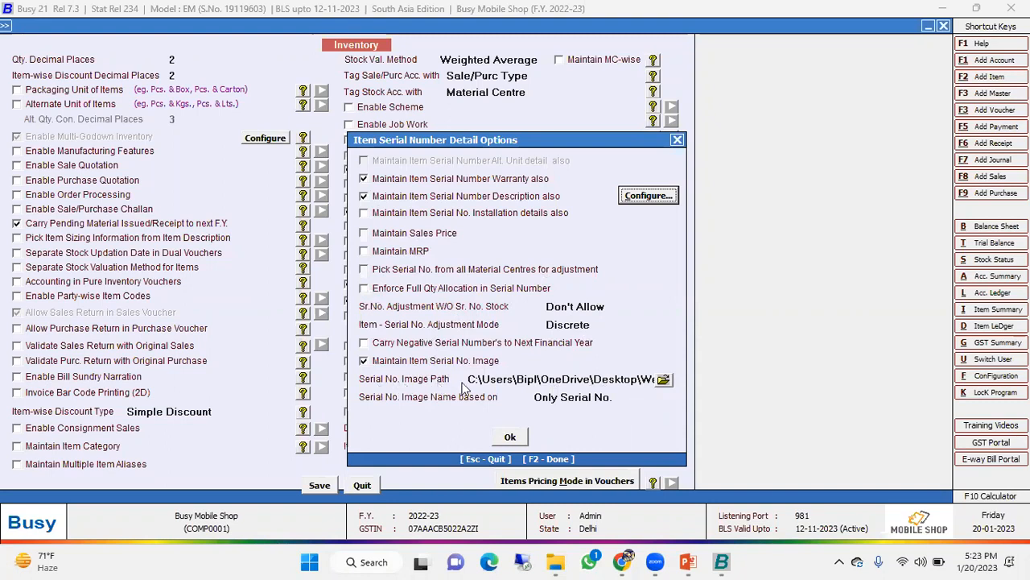
- Check the folder selection for serial number images, base the image name on Only Serial No., and confirm the serial number options
click(663, 379)
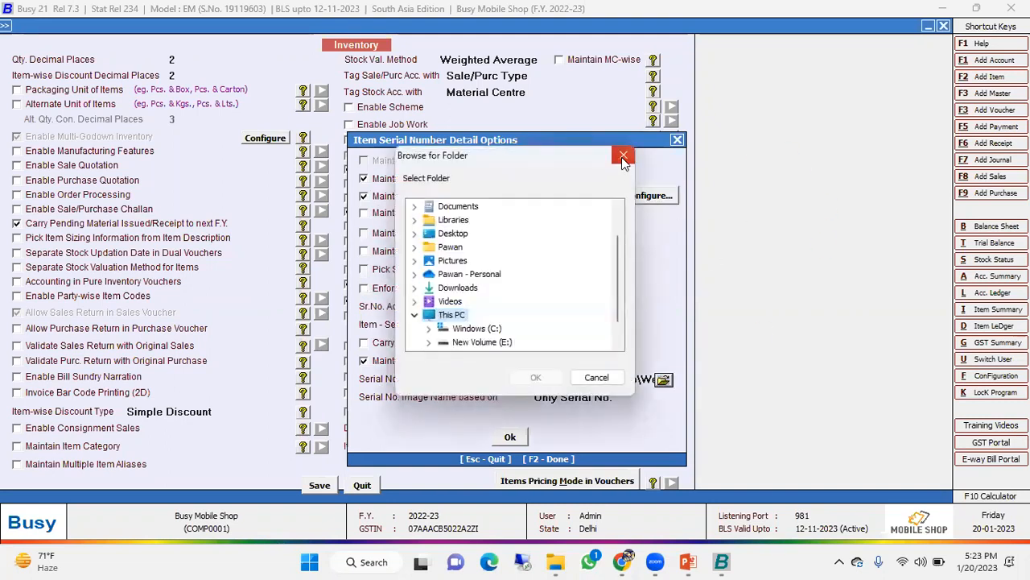
click(624, 157)
click(566, 395)
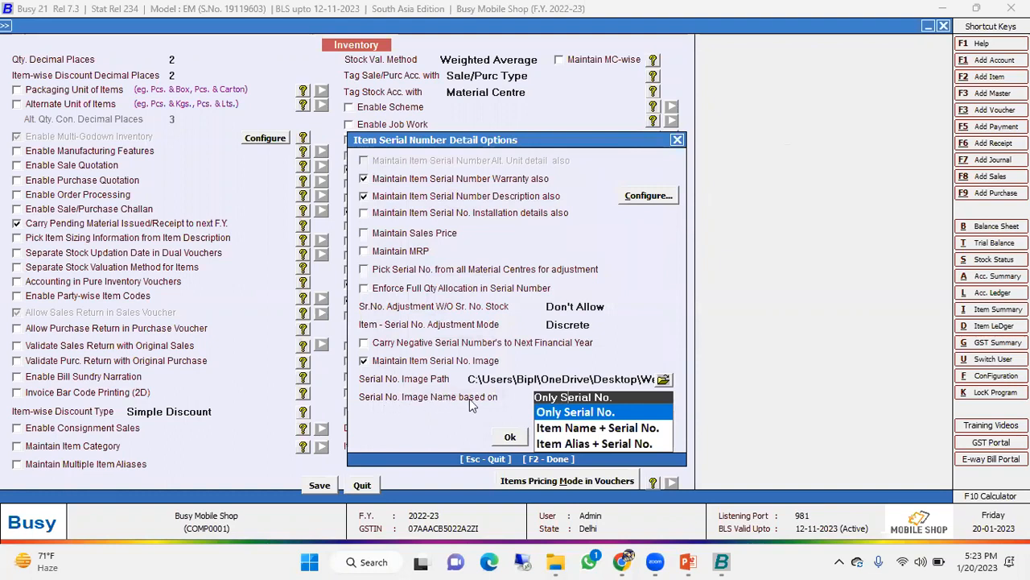
click(591, 413)
click(510, 436)
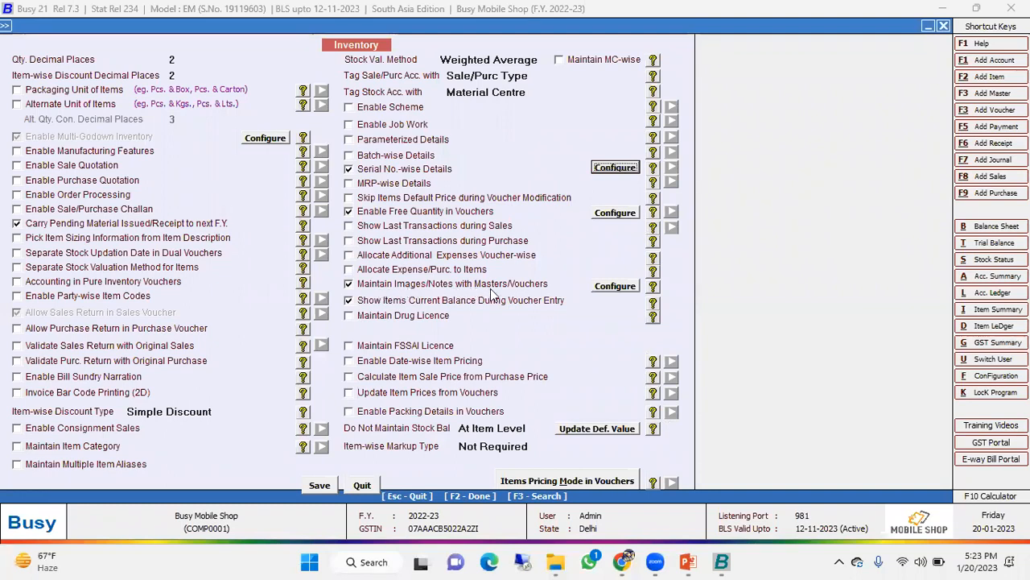
- Open the options for images and notes and check the item image folder's location in File Explorer and the folder picker
click(606, 289)
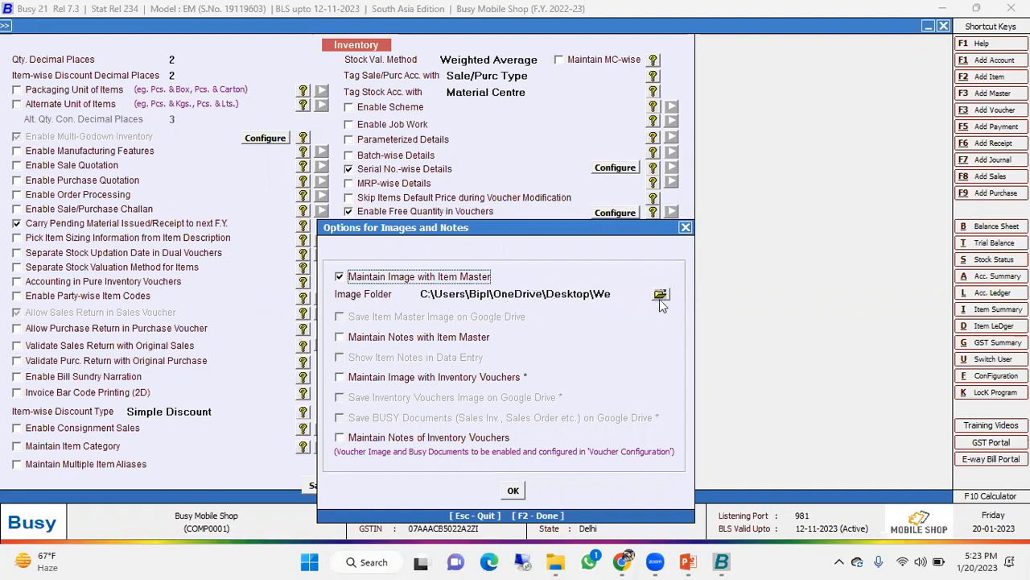
click(566, 555)
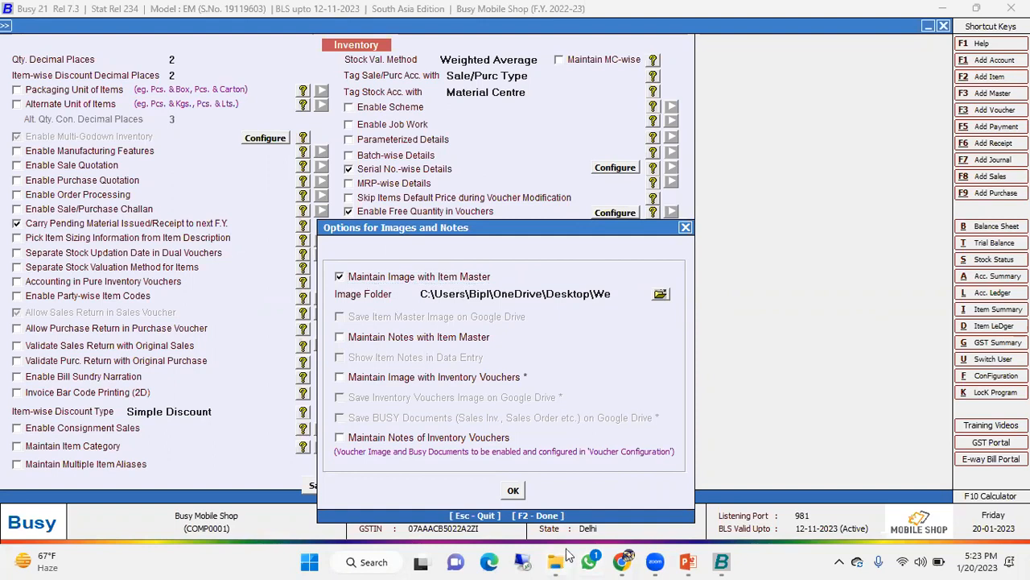
double_click(168, 163)
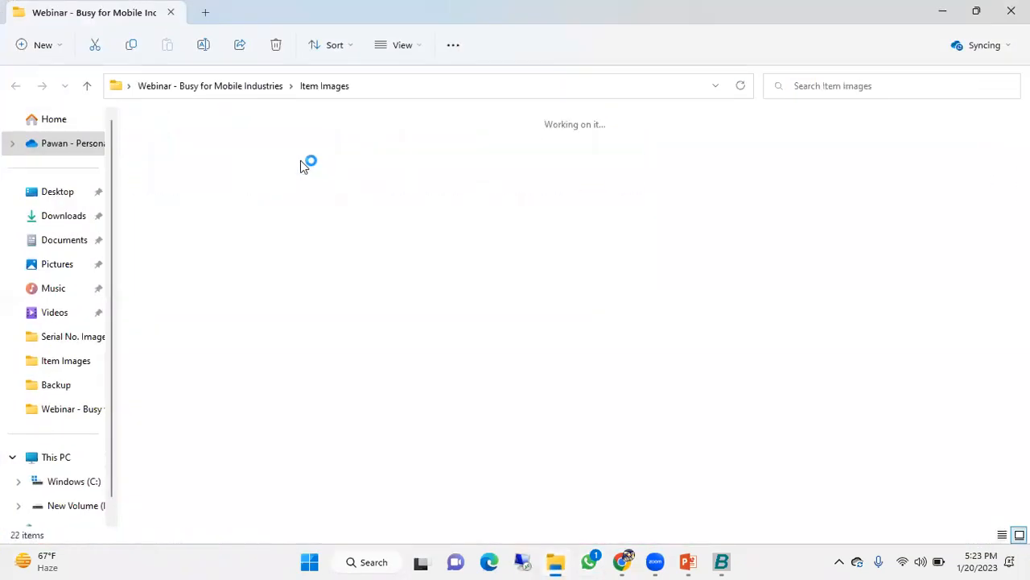
double_click(179, 149)
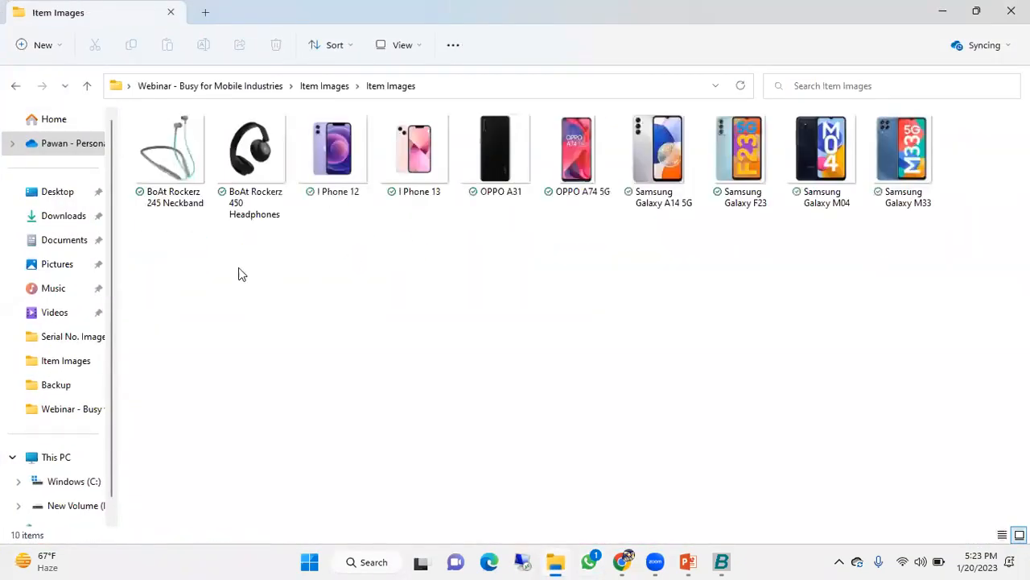
click(469, 85)
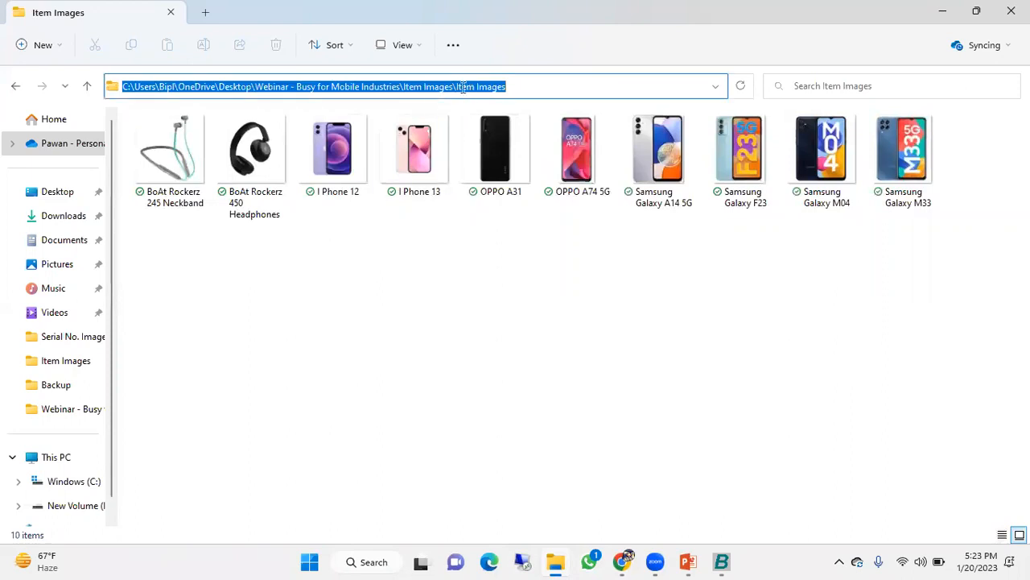
click(943, 12)
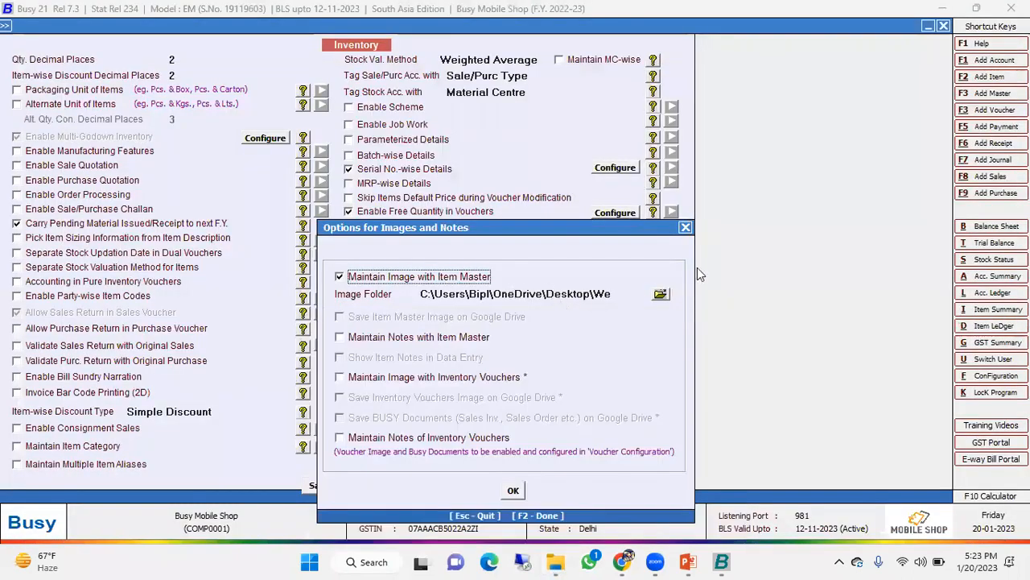
click(659, 296)
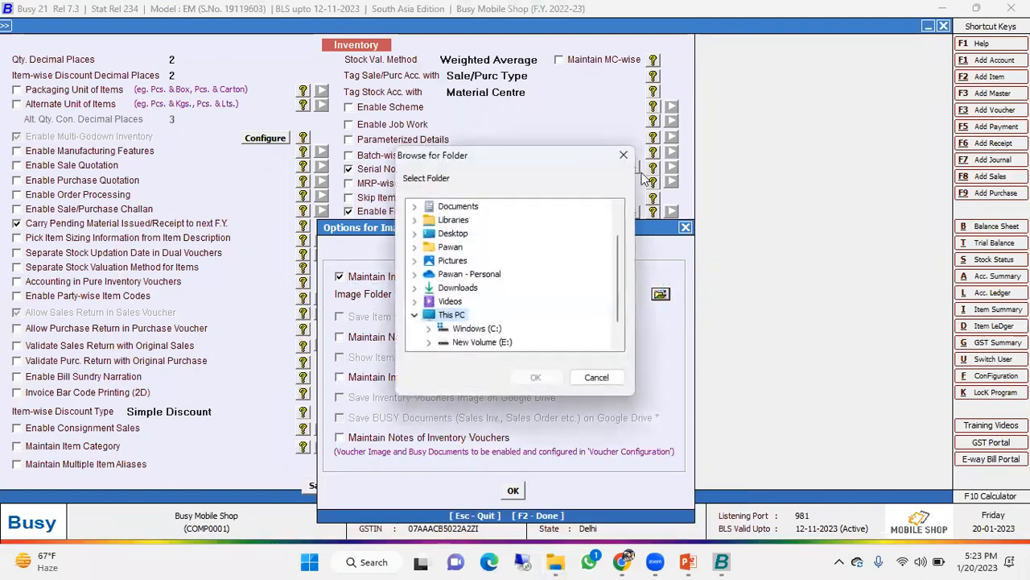
click(623, 155)
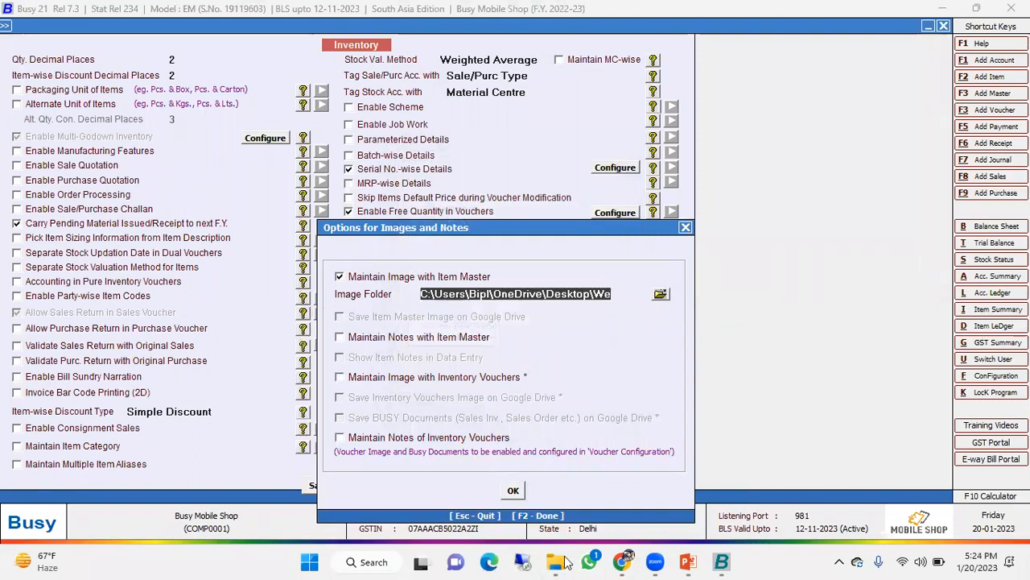
- Switch to File Explorer and examine how the product pictures in the Item Images folder are named, then minimize its window
key(alt+Tab)
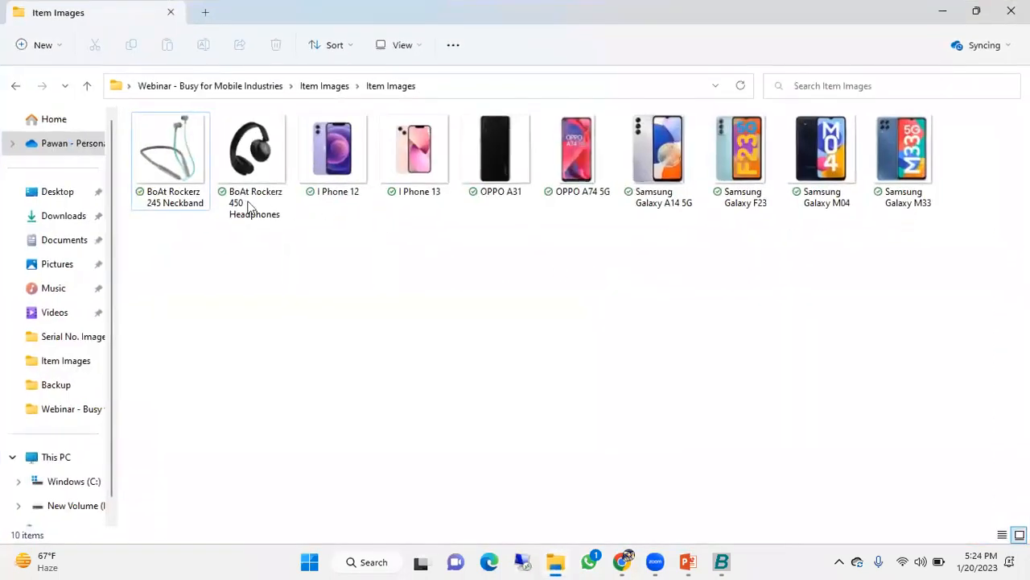
click(184, 175)
click(248, 197)
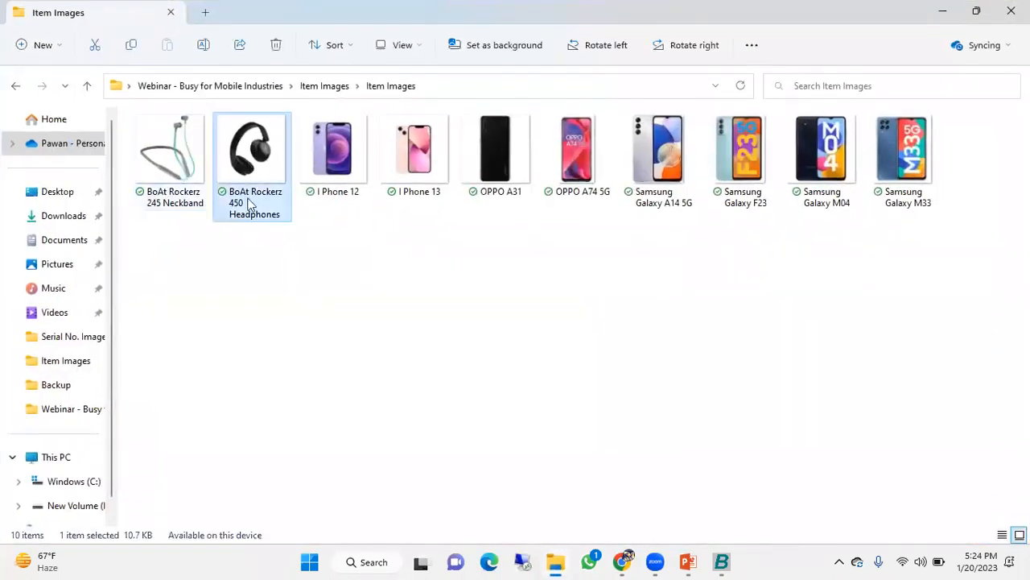
click(333, 154)
click(418, 164)
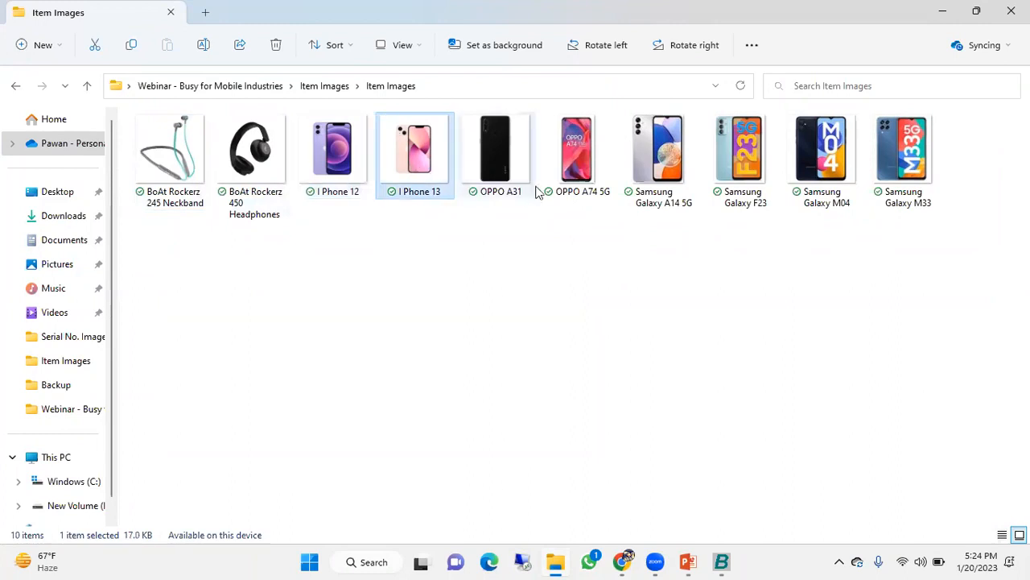
click(515, 161)
click(586, 173)
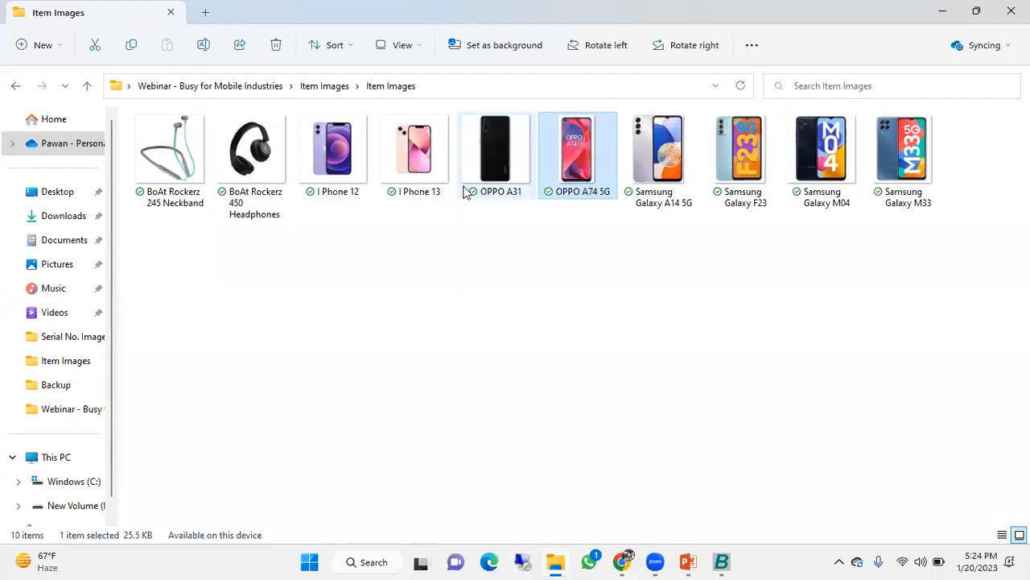
click(947, 13)
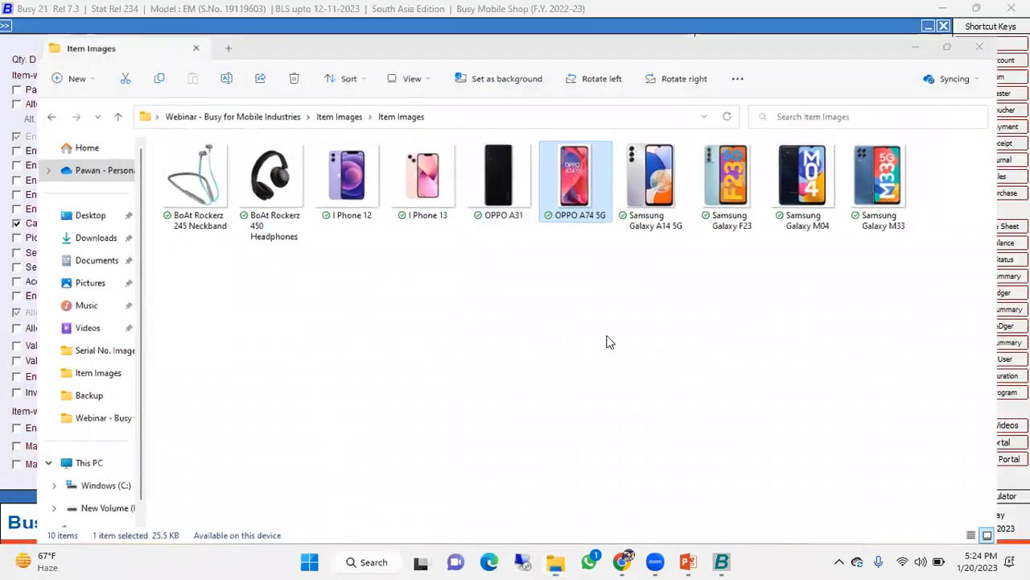
- Confirm the images and notes options, save the inventory features, and leave the features and options screen
click(514, 491)
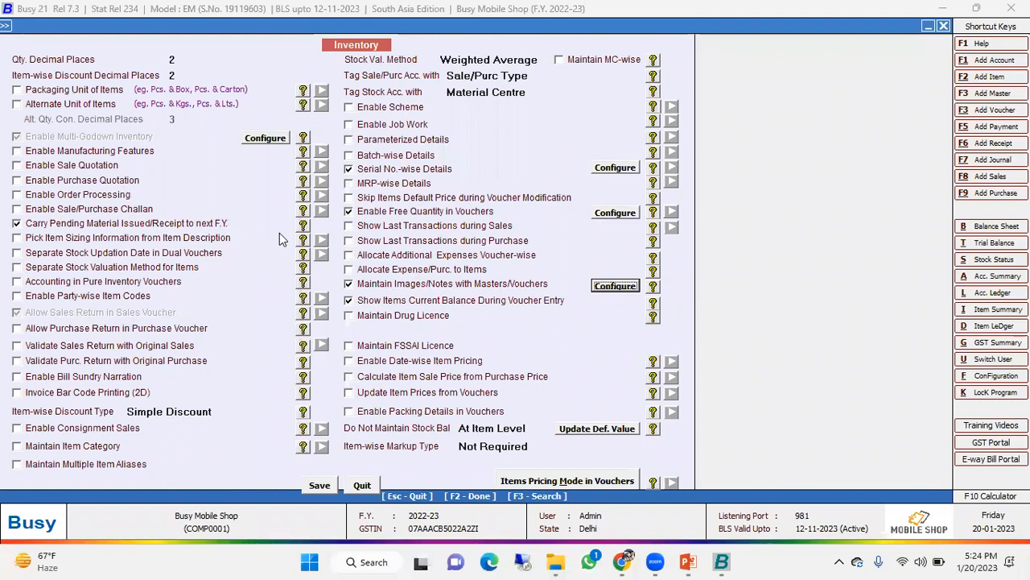
click(319, 484)
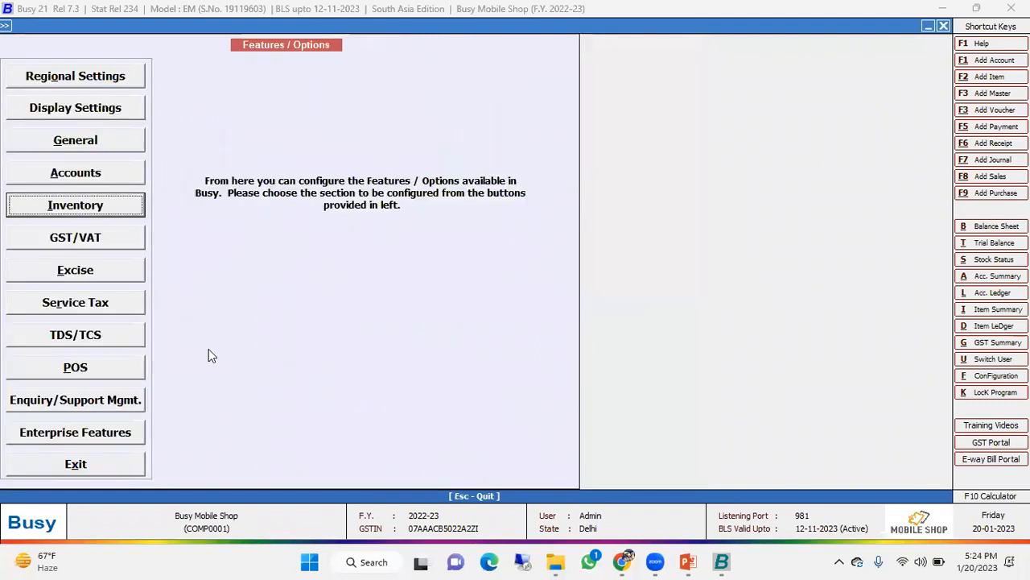
key(Escape)
- Open the voucher configuration for the Main series of Sales vouchers
key(Down)
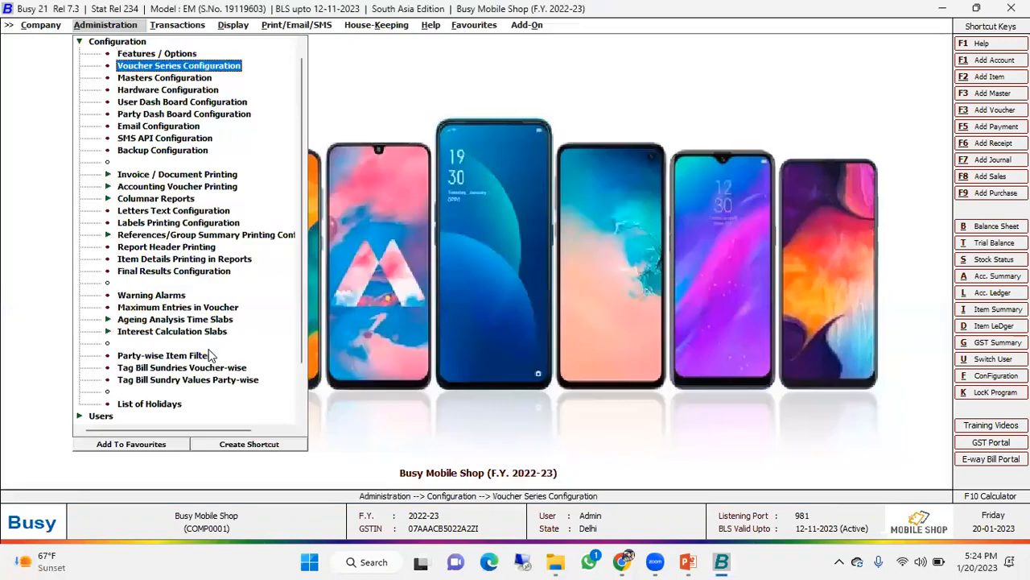
key(Return)
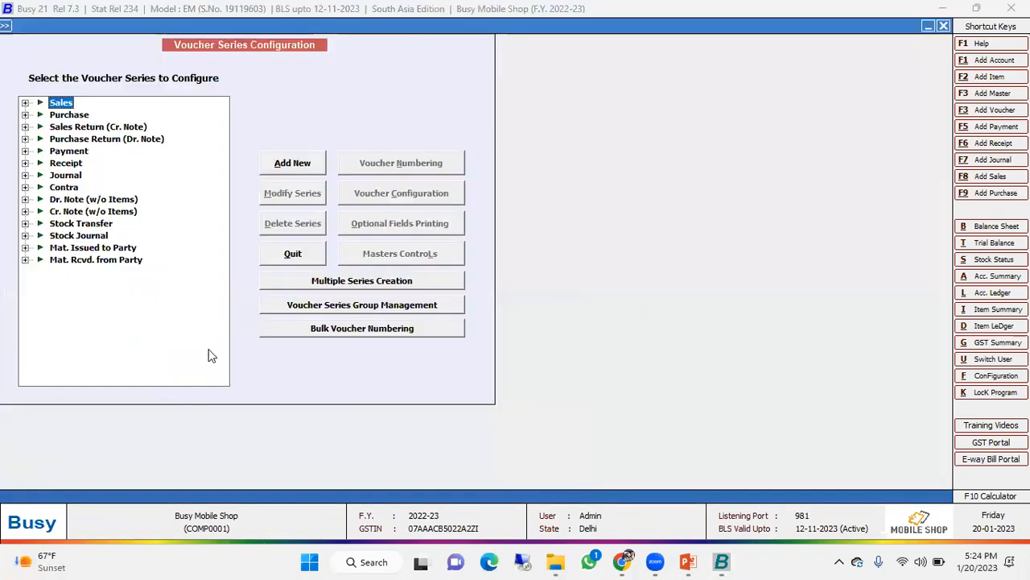
key(Down)
key(Up)
key(Right)
key(Right)
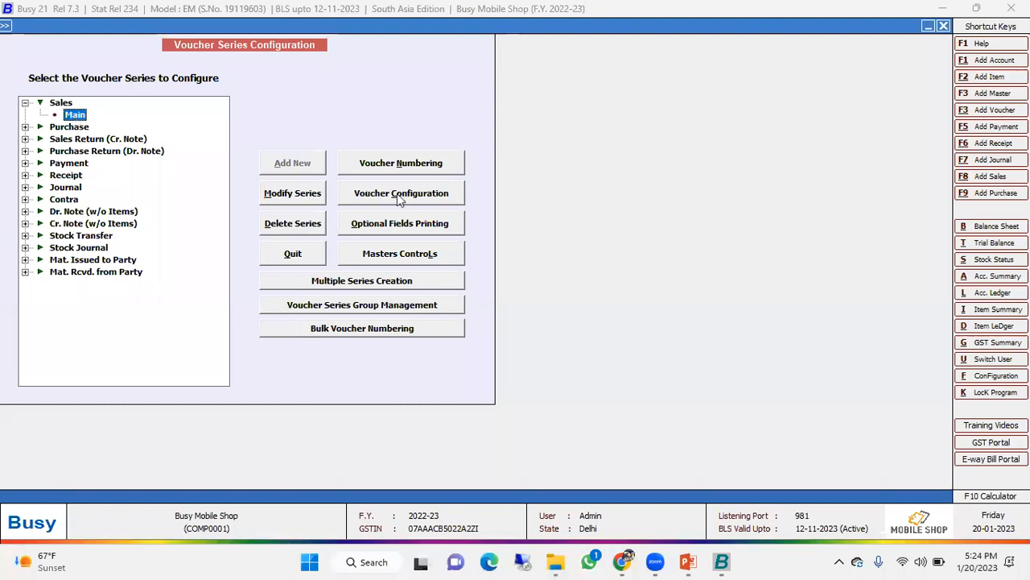
click(431, 194)
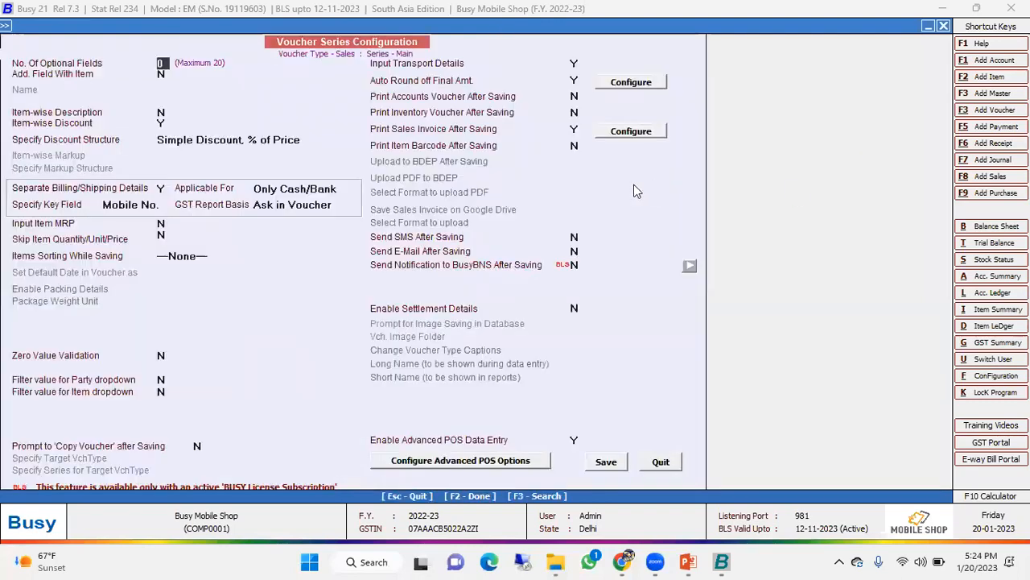
- Choose Simple Discount, % of Price as the item-wise discount structure for the Main sales series
click(161, 122)
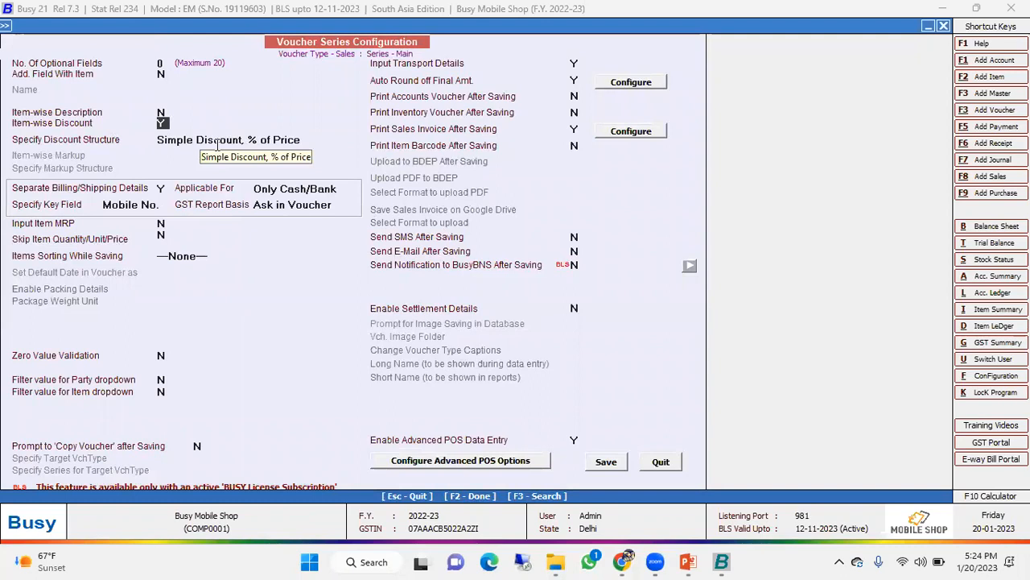
click(215, 142)
click(212, 141)
click(209, 139)
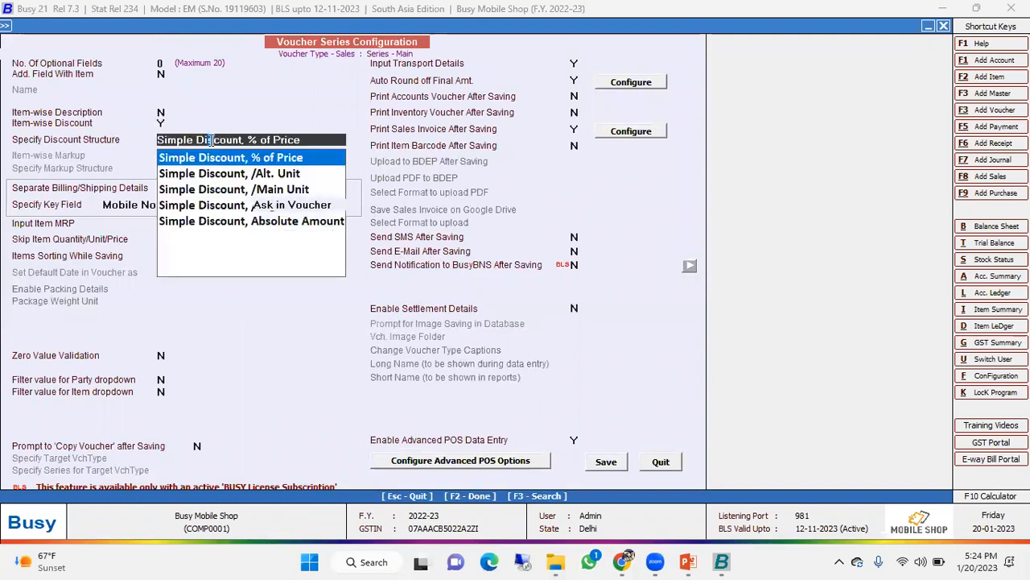
click(248, 159)
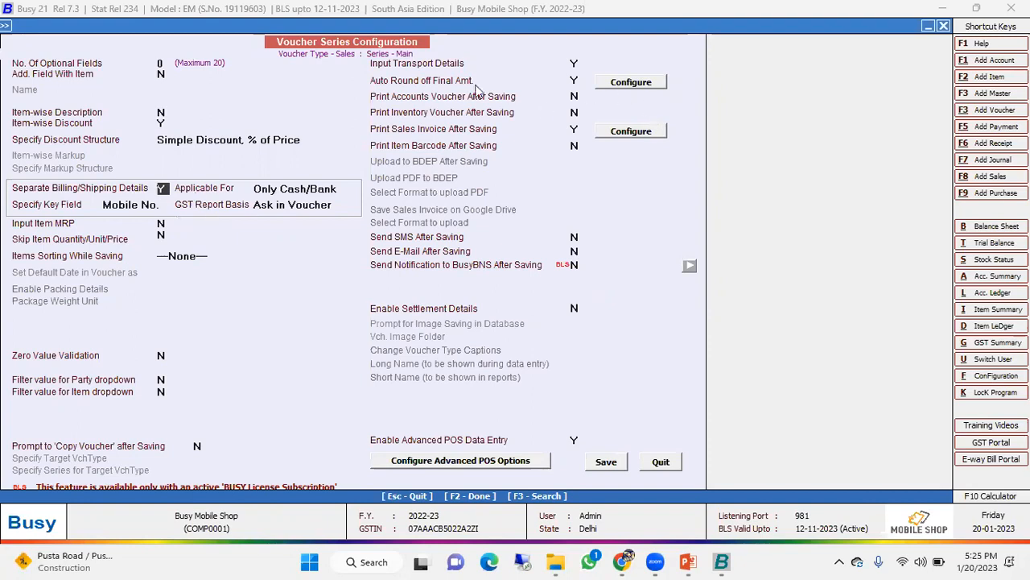
- Examine the auto round-off options and the available sales invoice printing formats, closing both dialogs
click(575, 80)
key(Return)
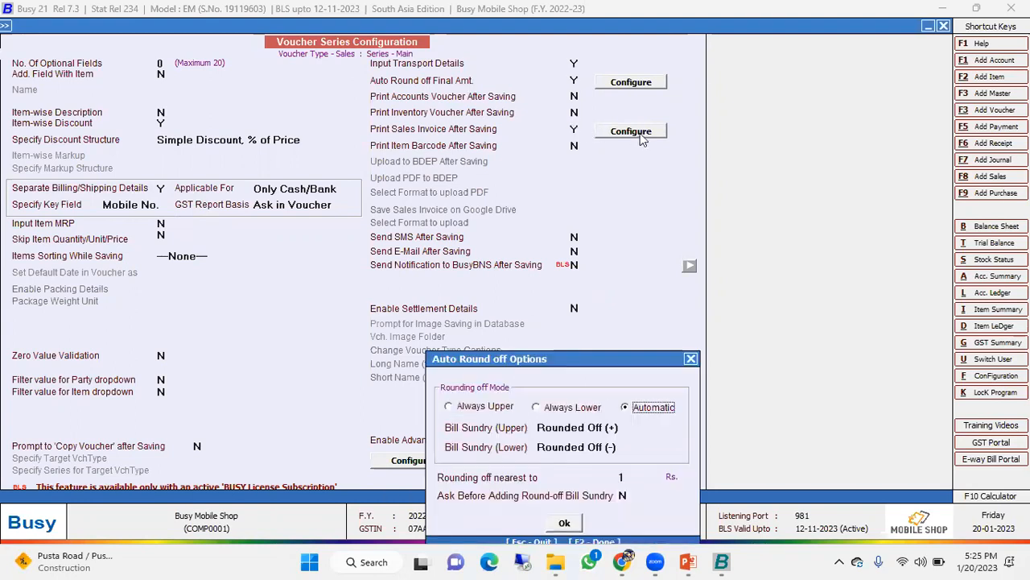
click(691, 359)
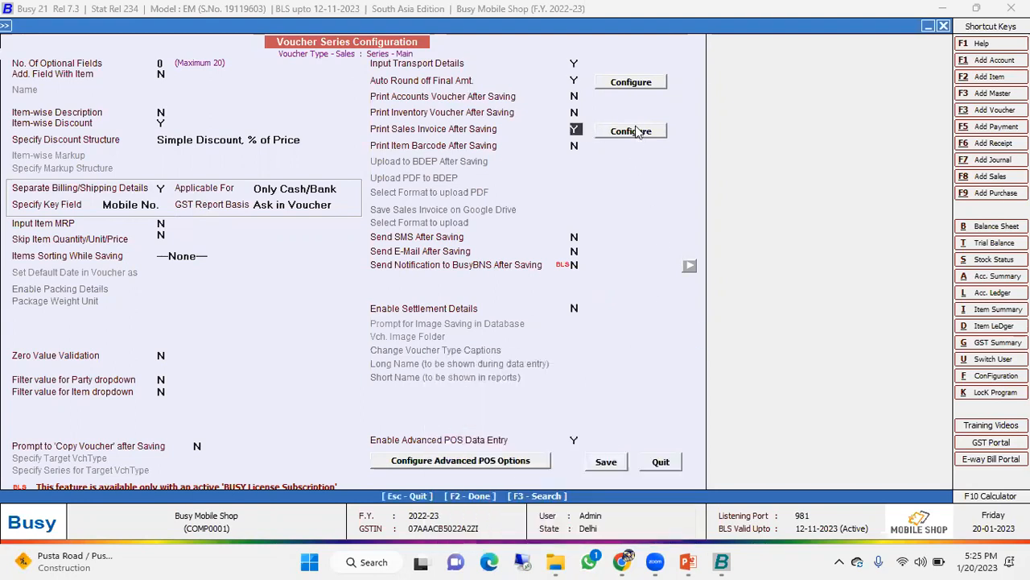
click(632, 131)
click(590, 291)
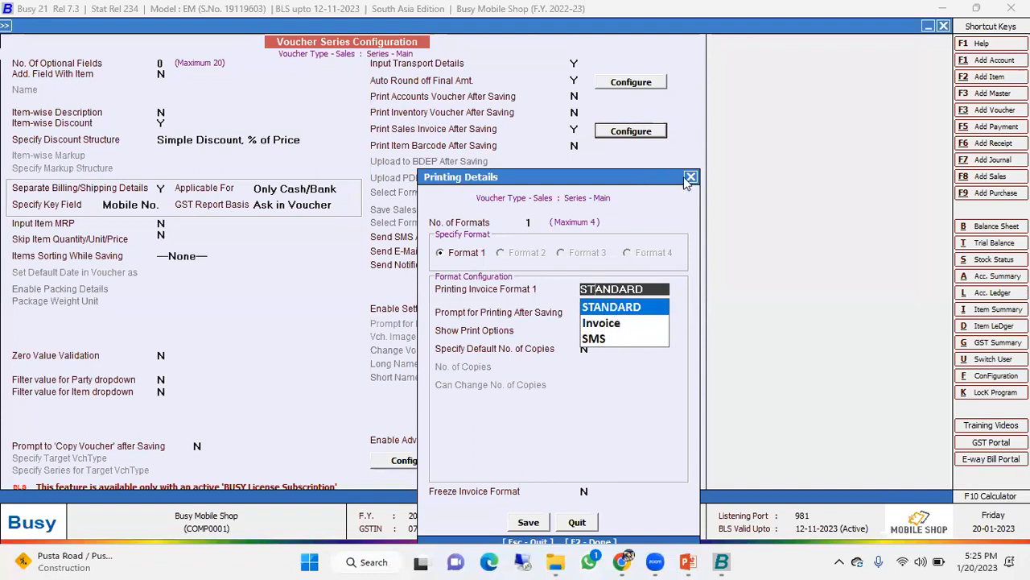
click(686, 178)
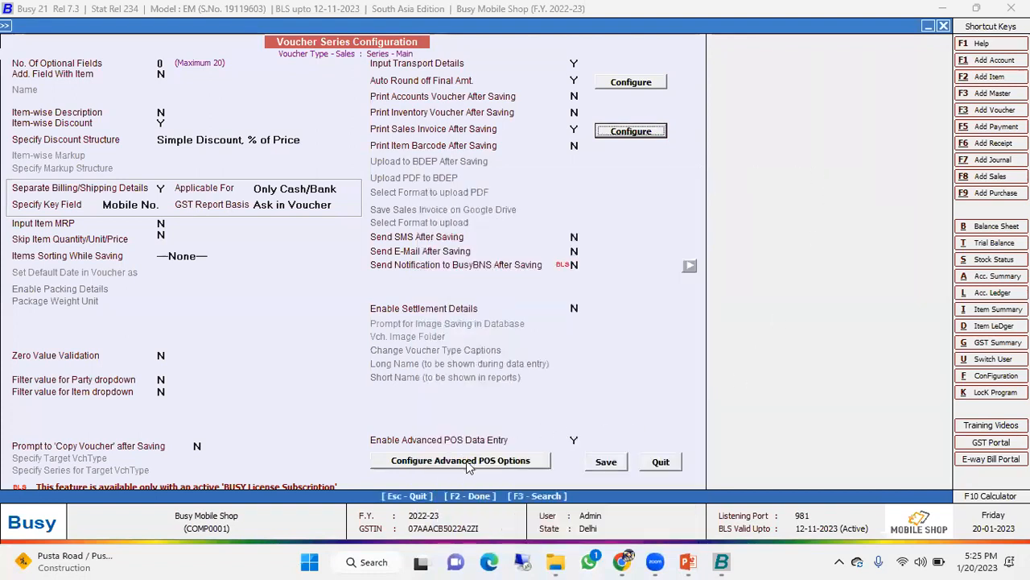
- Open the advanced POS options for the Main sales series and inspect the Date field's type and default value choices
click(576, 440)
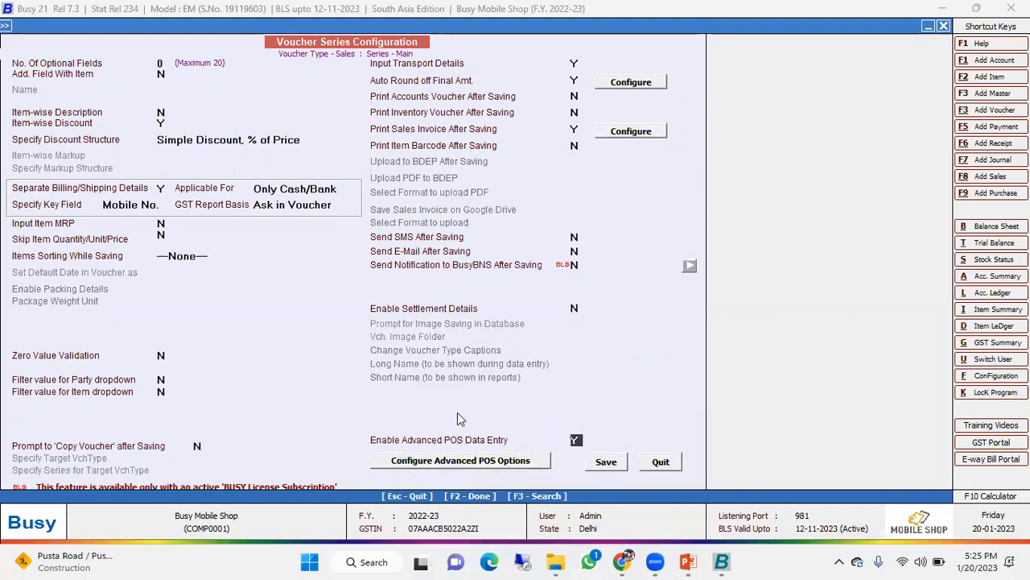
click(459, 466)
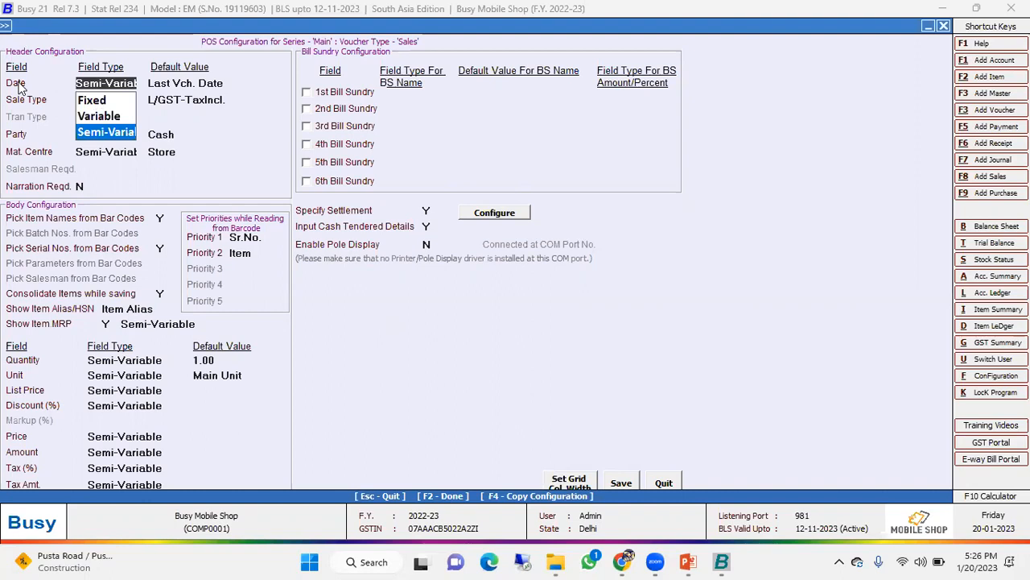
click(182, 86)
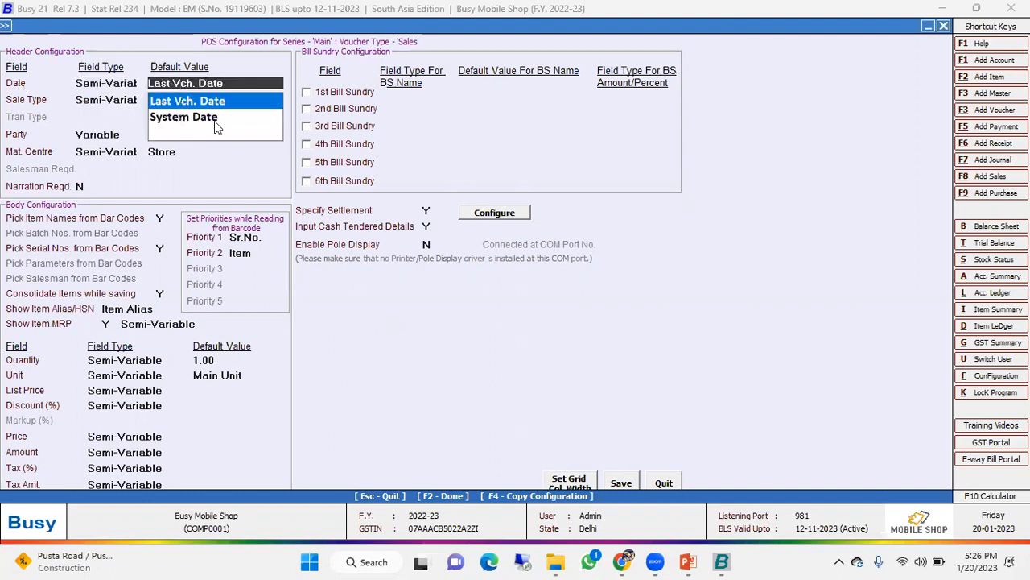
click(122, 85)
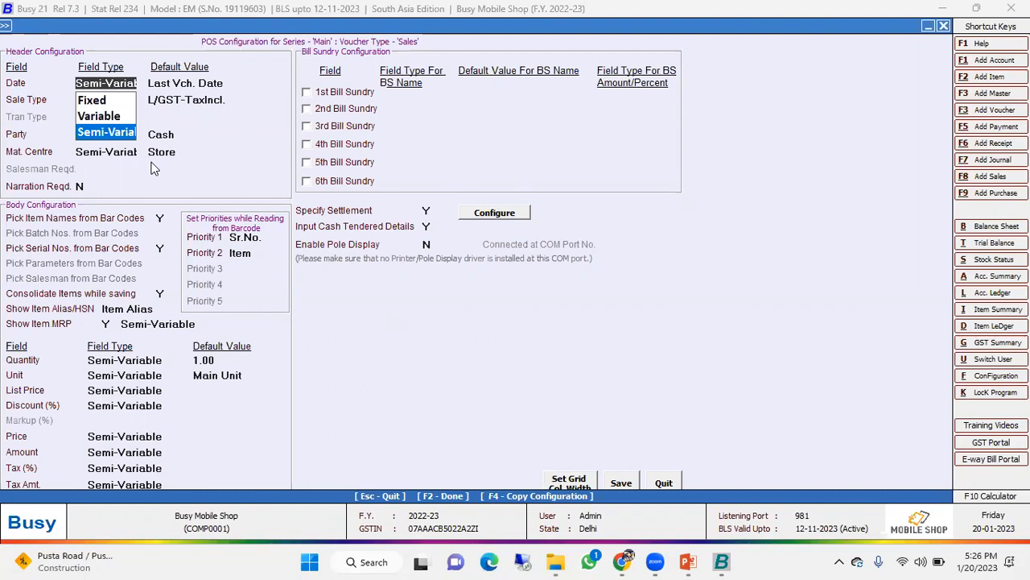
- Set the Date field's type to Fixed and its default value to System Date in the POS header
key(Up)
key(Up)
key(Down)
key(Down)
key(Up)
key(Up)
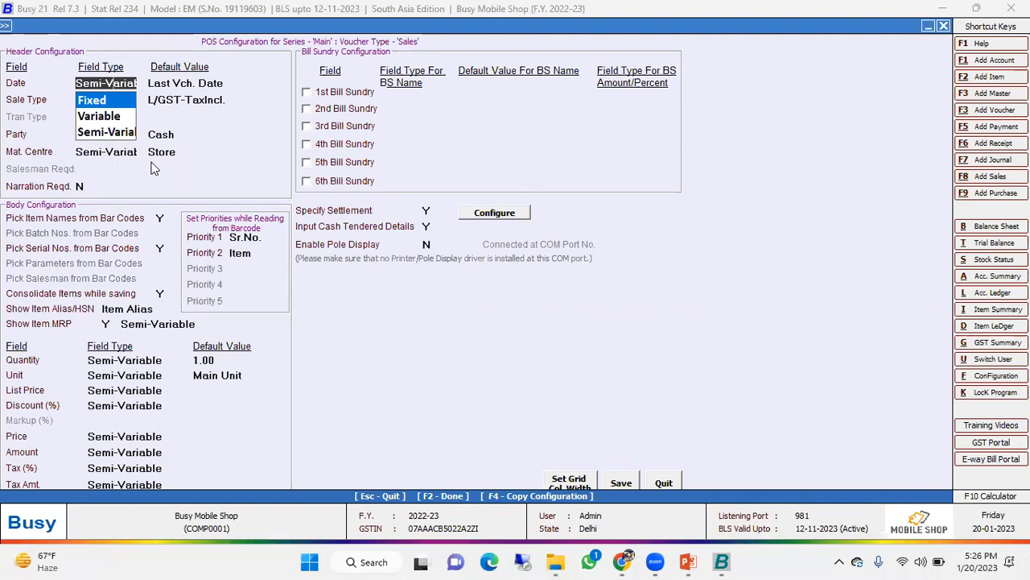
key(Return)
key(Down)
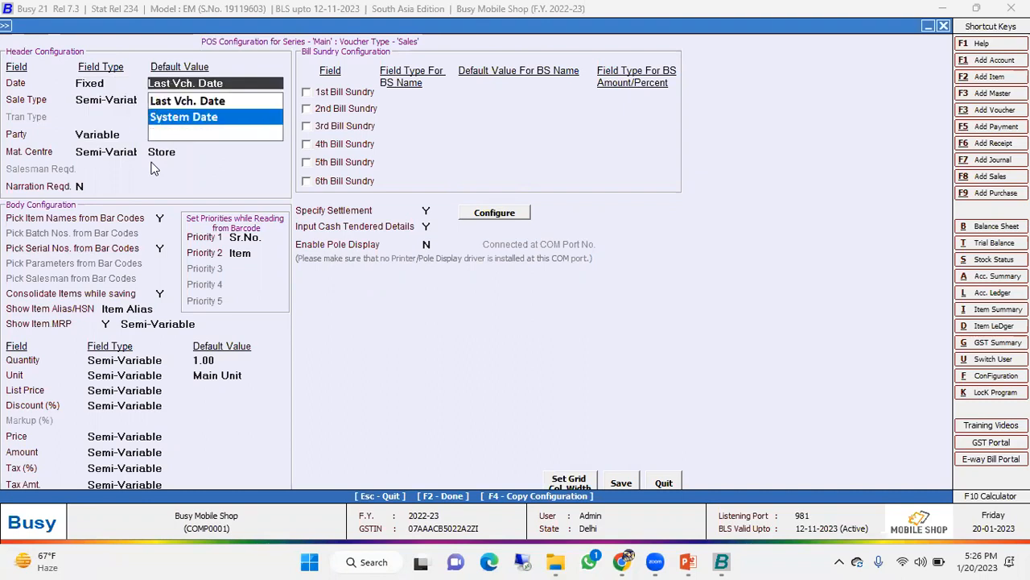
key(Return)
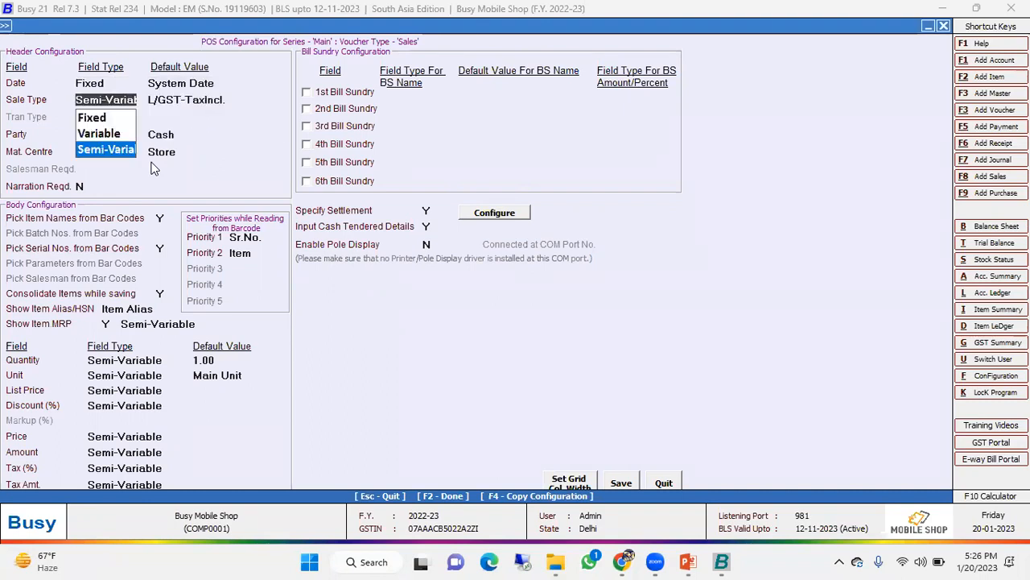
- Set the Date field's type to Semi-Variable with System Date as its default value
key(Escape)
key(Escape)
key(Down)
key(Down)
key(Return)
key(Return)
- Compare the Date field's type choices, then set the field to Semi-Variable with Last Vch. Date as its default value
key(Escape)
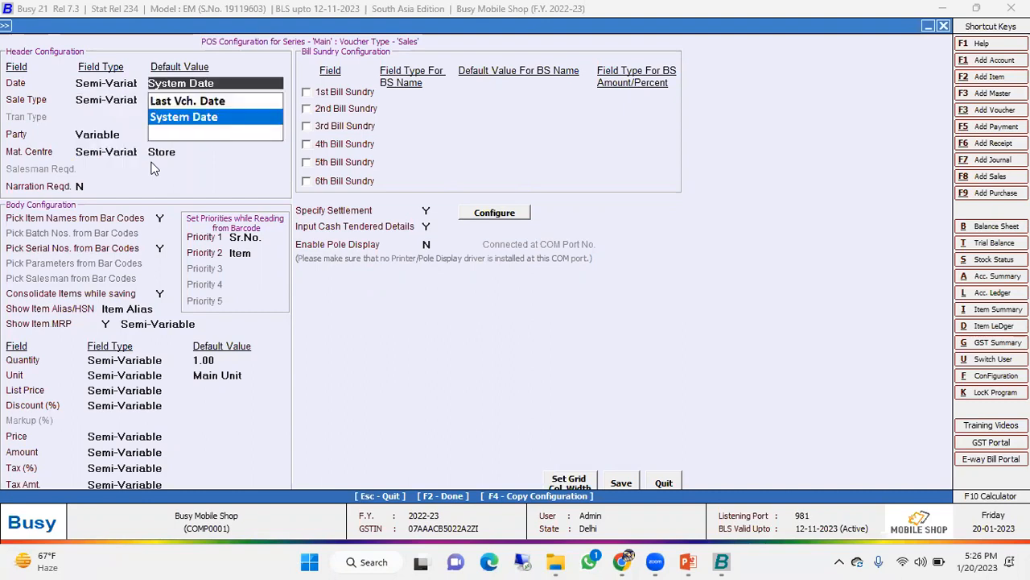
key(Escape)
key(Up)
key(Up)
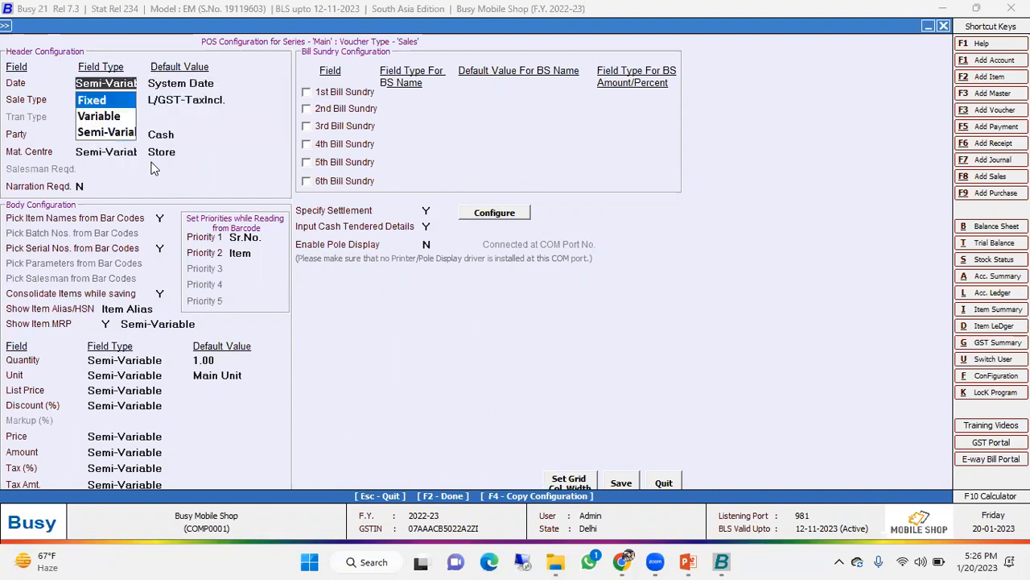
key(Down)
key(Down)
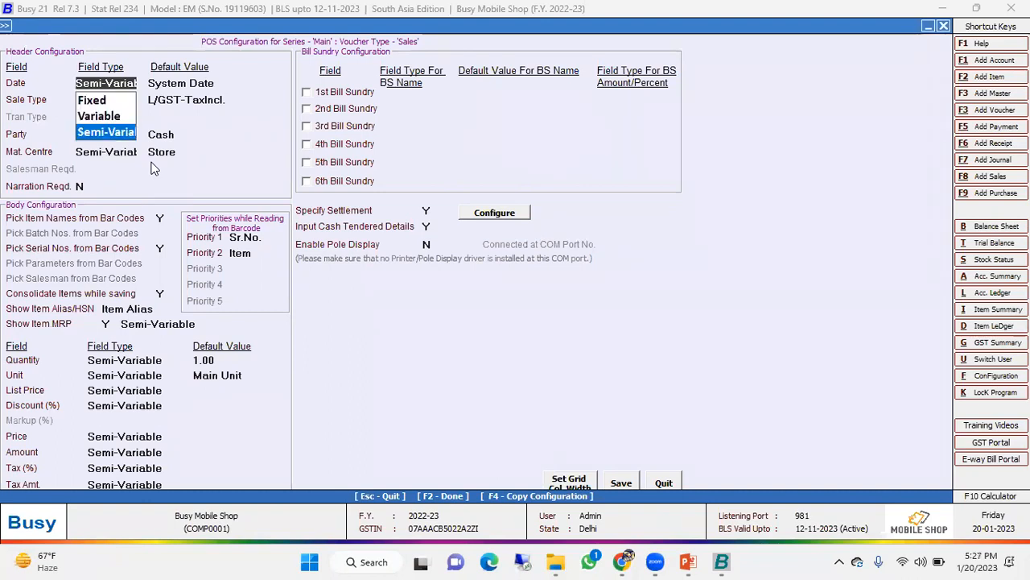
key(Up)
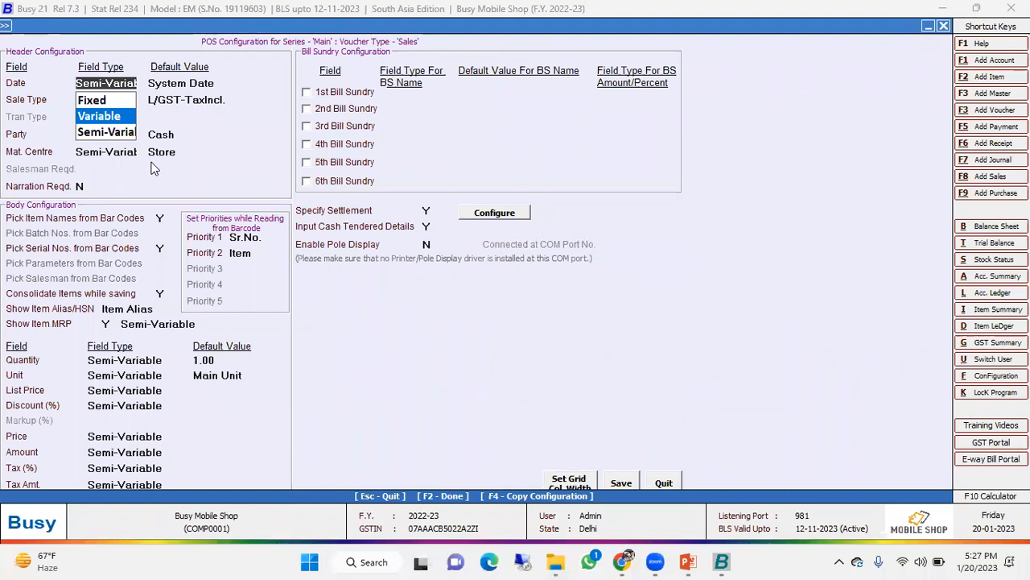
key(Return)
key(Up)
key(Return)
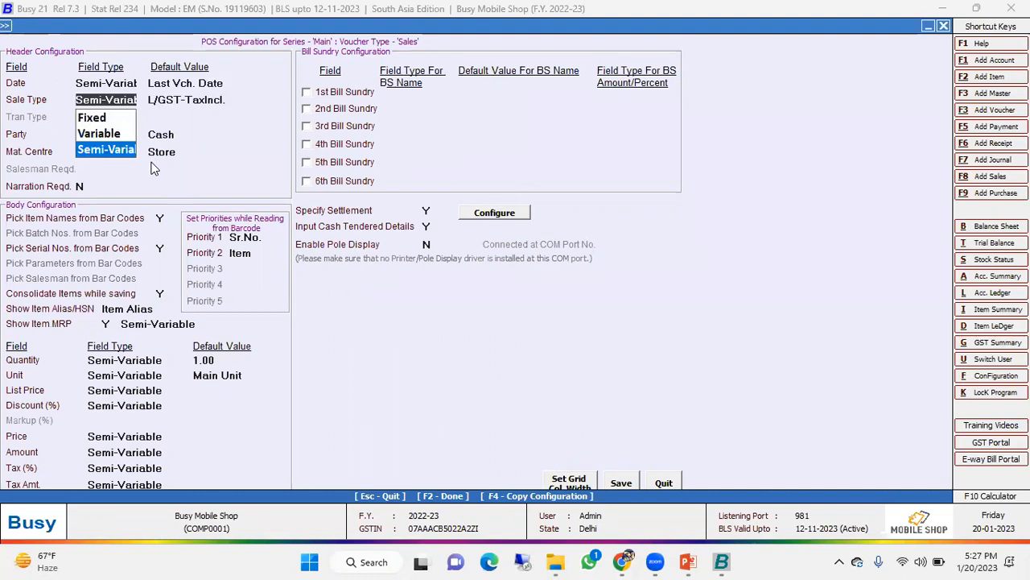
- Review the field types and default values of the sale type, party and material centre in the POS header
key(Return)
key(Return)
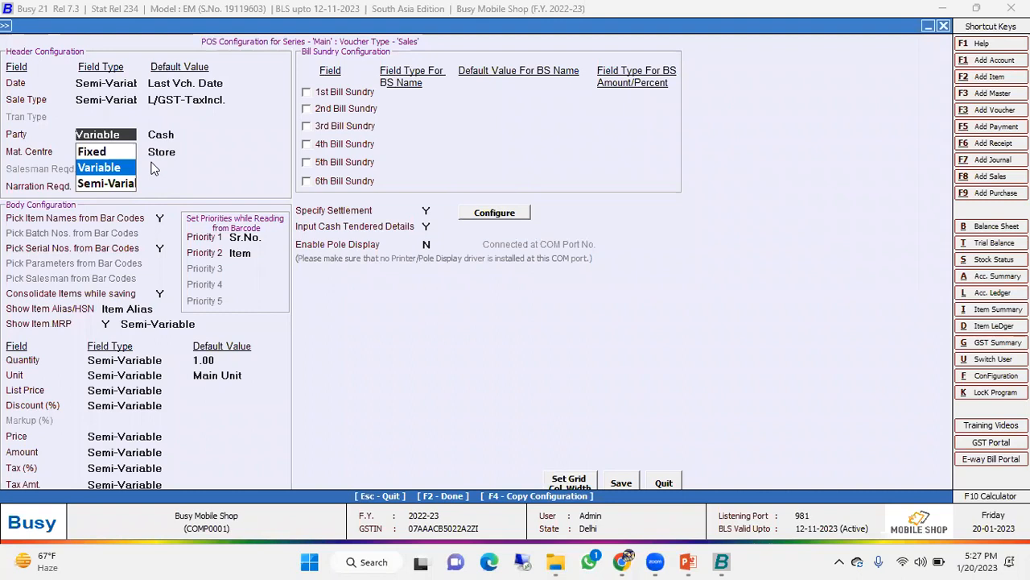
key(Return)
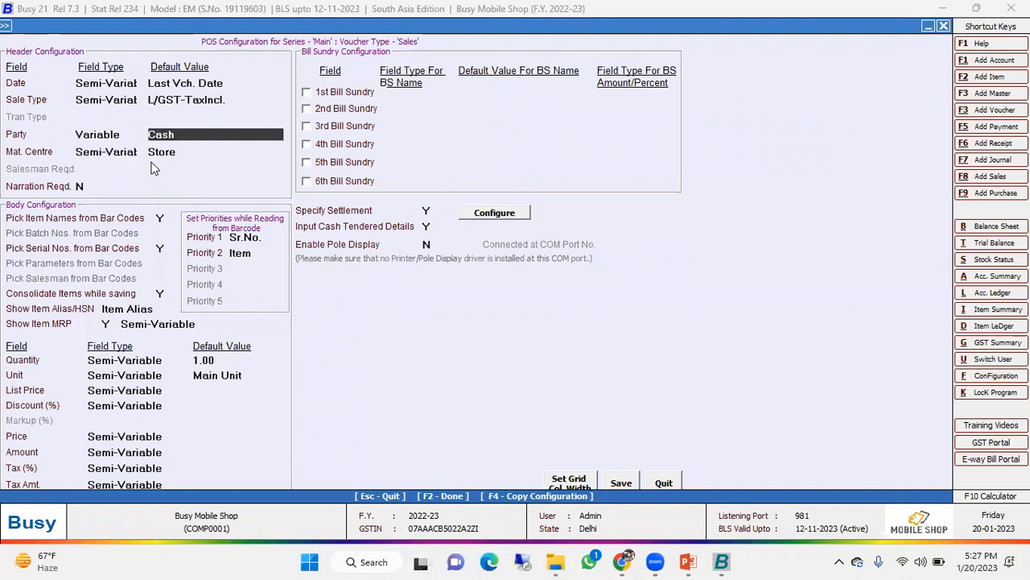
key(Return)
key(Return)
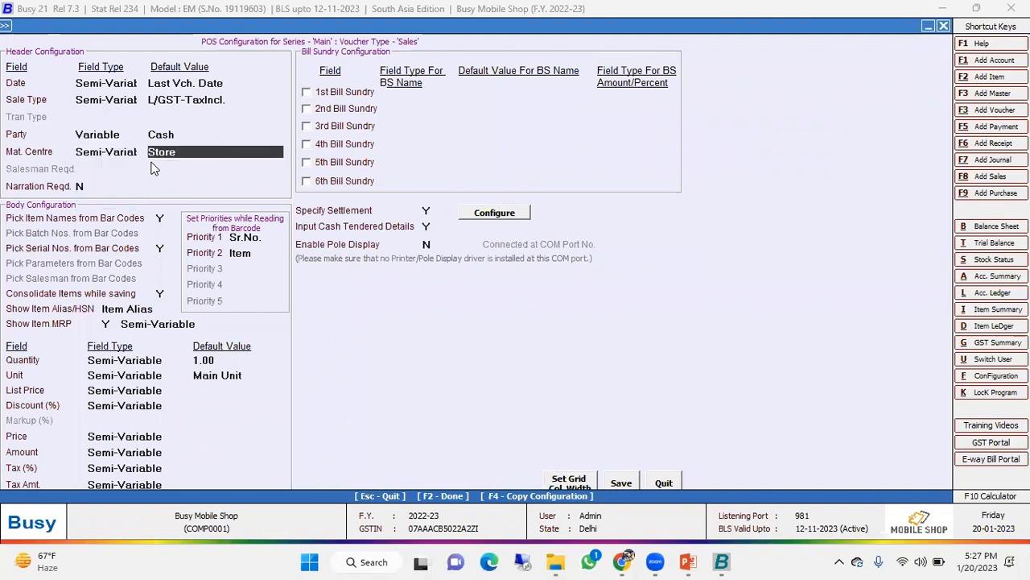
key(Return)
key(Return)
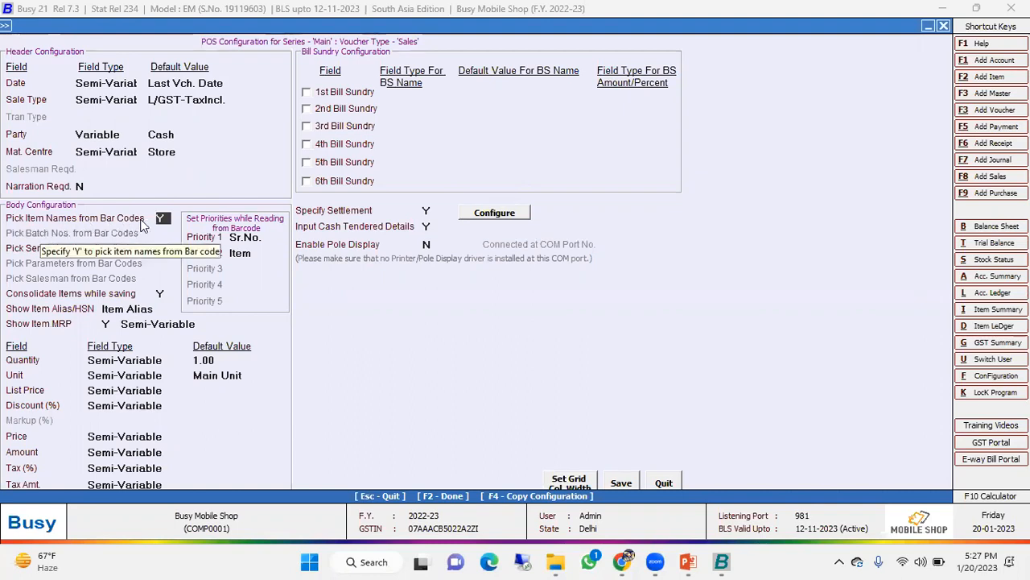
- Set the barcode reading priorities to Sr.No. first and Item second
click(256, 237)
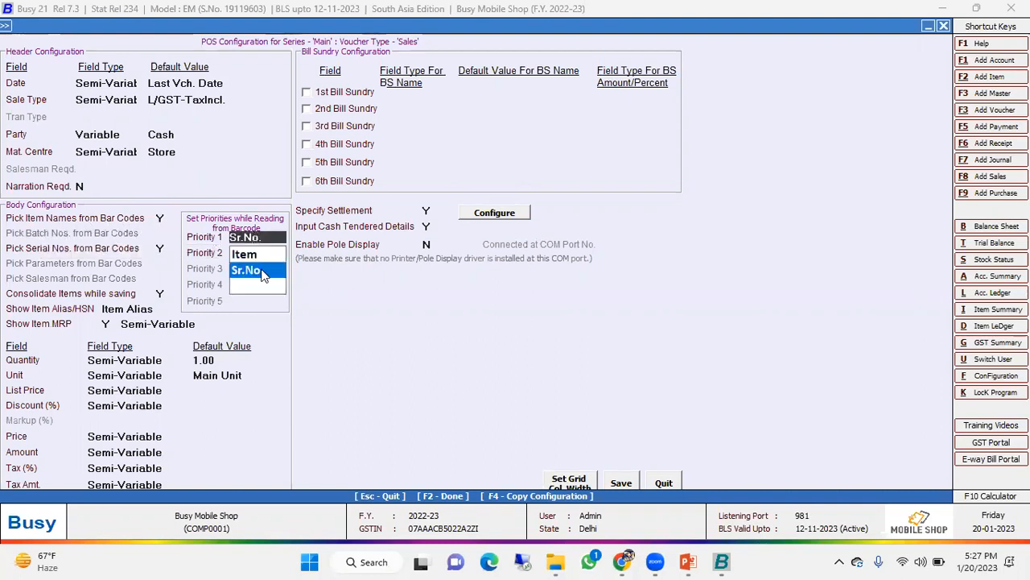
click(262, 272)
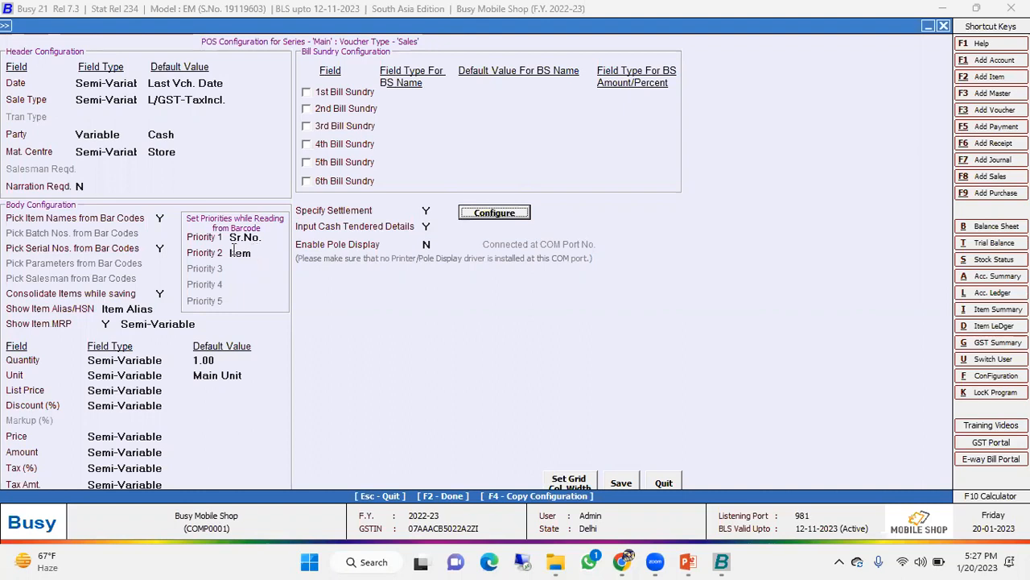
click(251, 254)
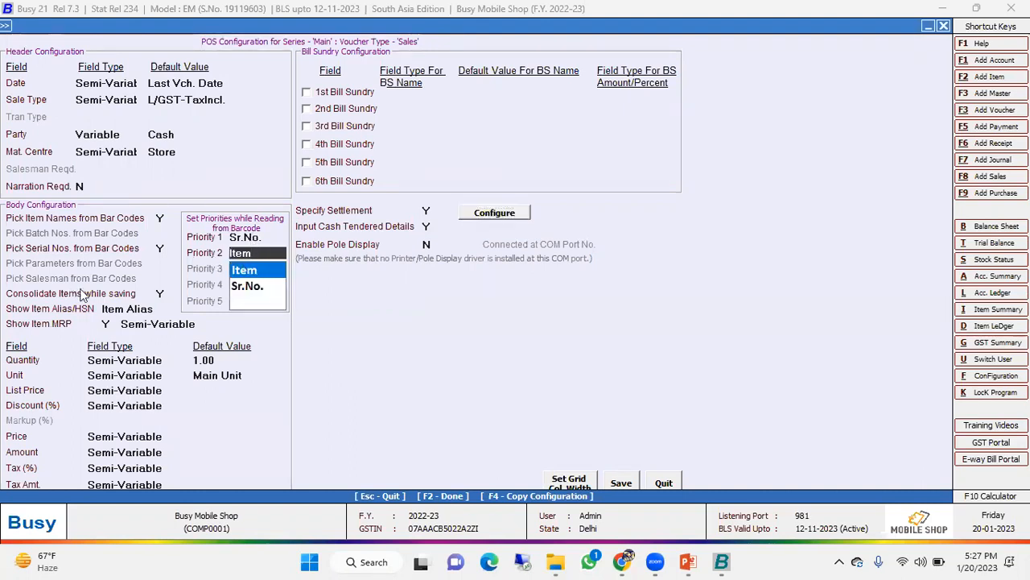
key(Return)
- Review the item alias/HSN display, item MRP, quantity and unit settings in the POS body configuration
key(Return)
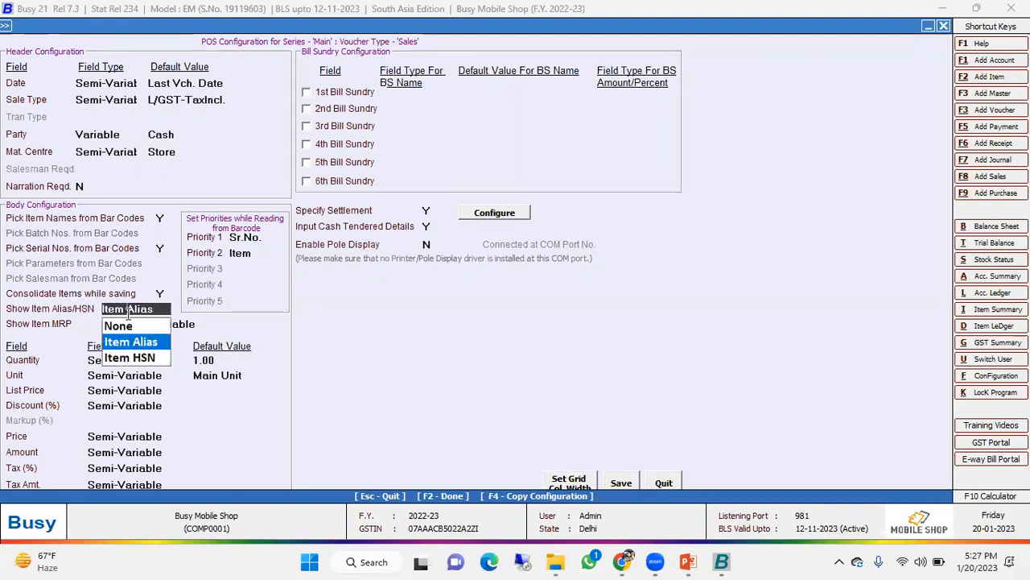
key(Return)
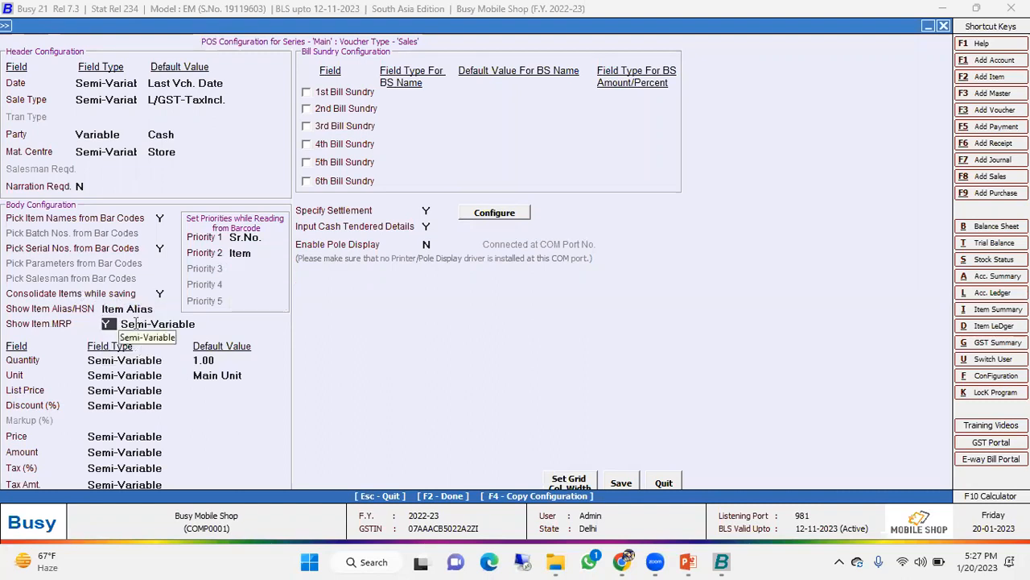
click(100, 360)
click(108, 409)
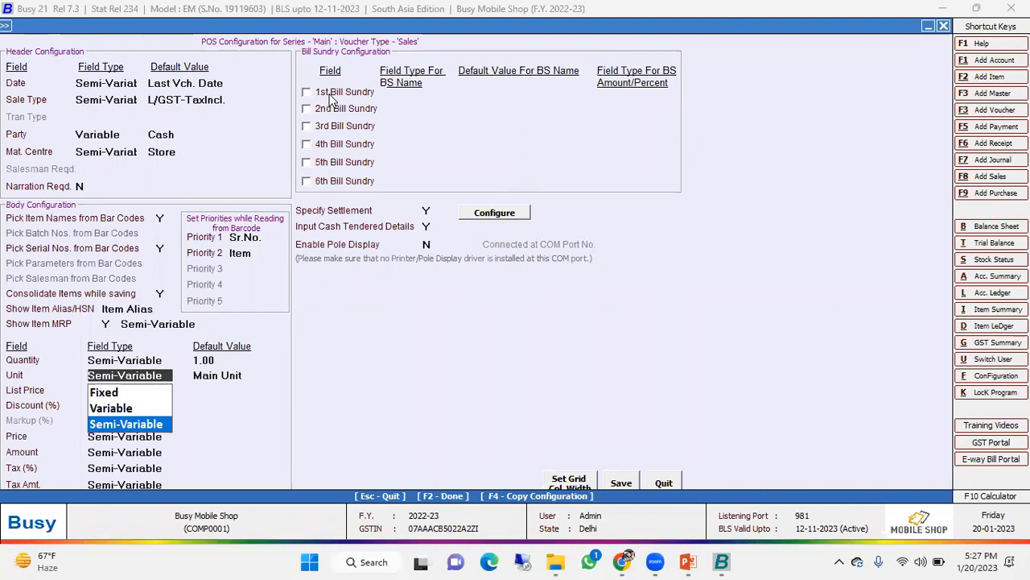
- Check the default value choices for the 1st bill sundry, leaving the bill sundry disabled
click(331, 97)
click(530, 95)
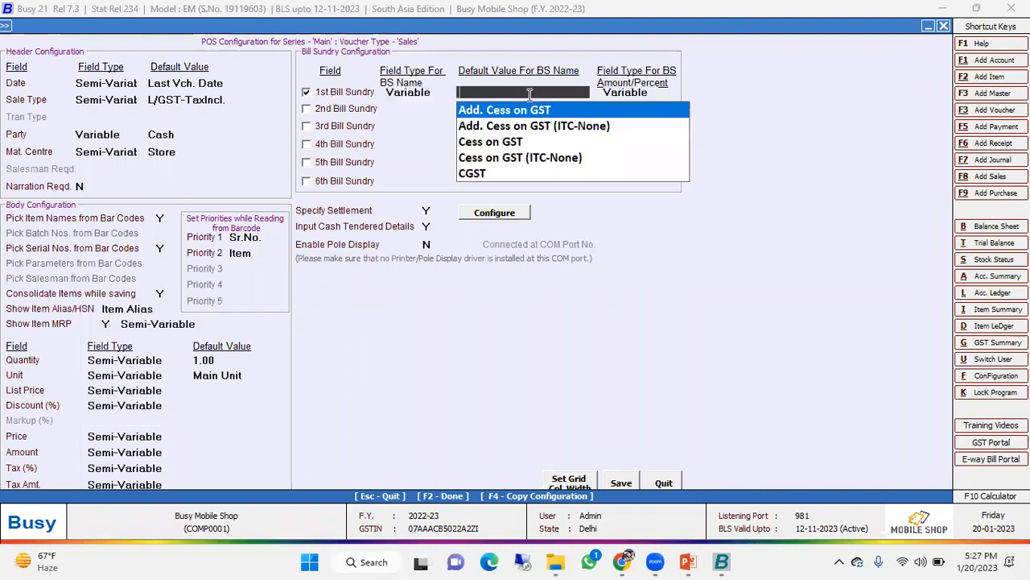
click(314, 95)
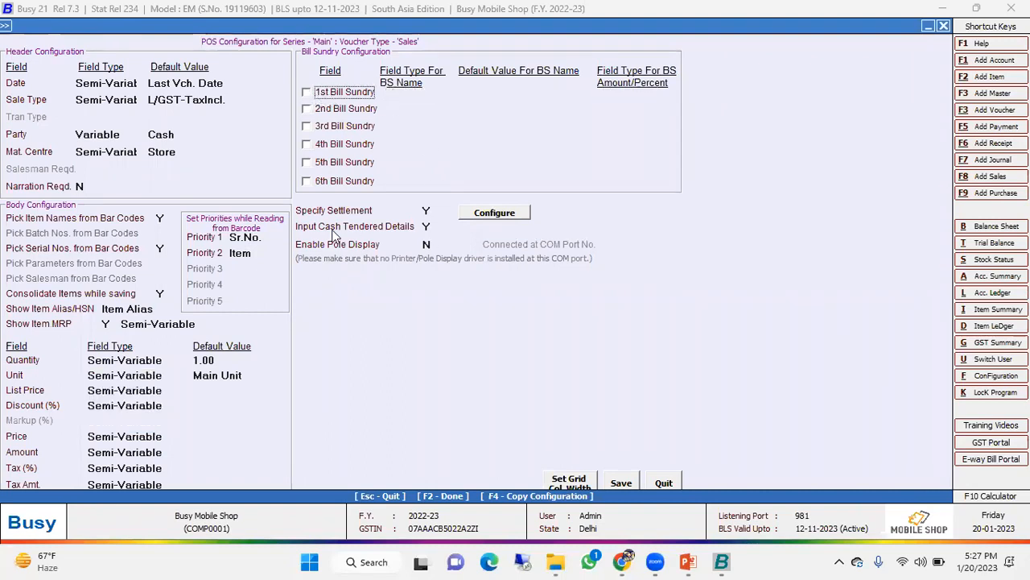
- Review the accounts and captions of the Cash, Card, UPI, E-Wallet and Cheque modes in the voucher settlement configuration
click(517, 213)
drag(565, 175, 484, 231)
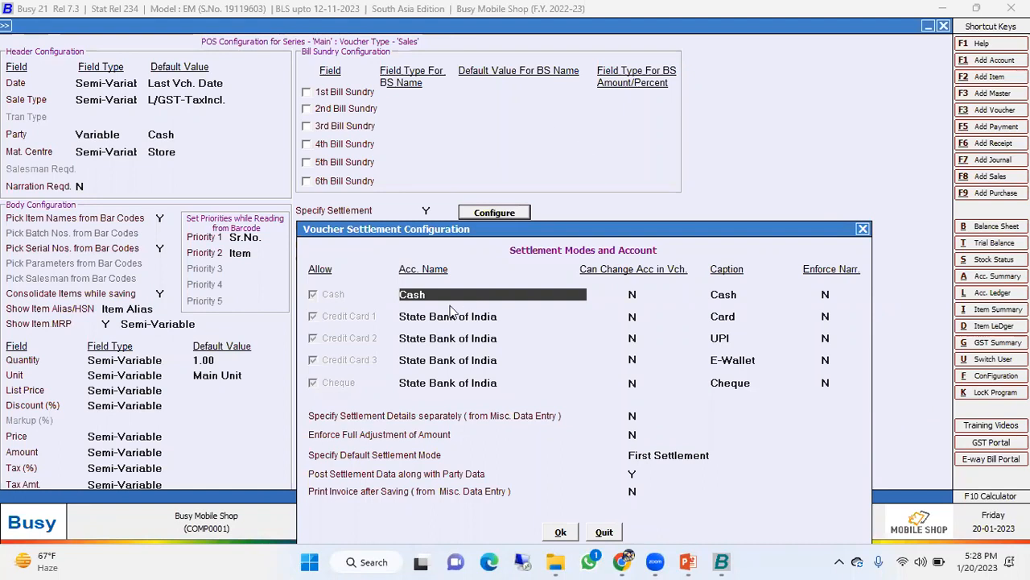
click(753, 316)
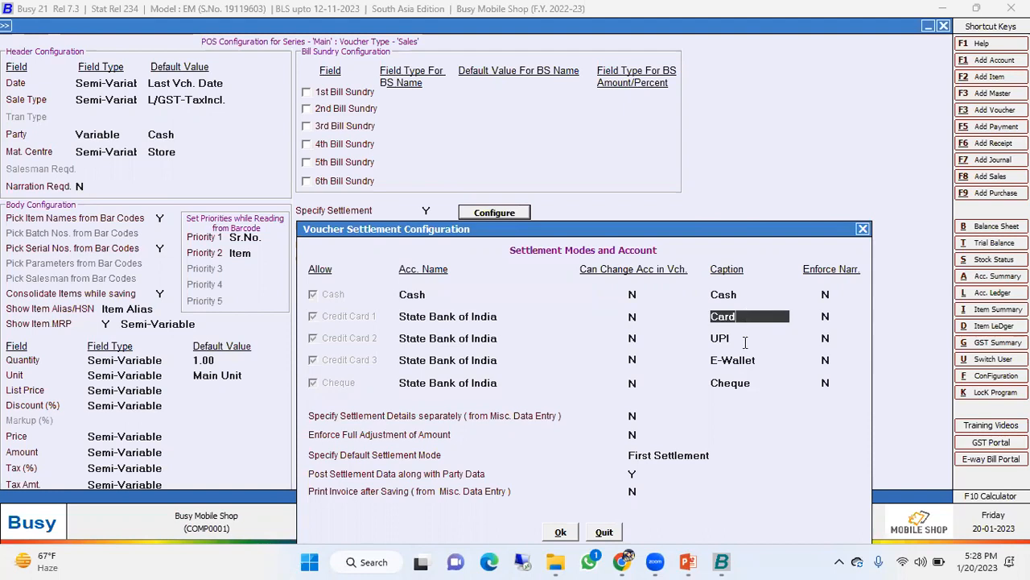
click(747, 339)
click(765, 360)
click(762, 380)
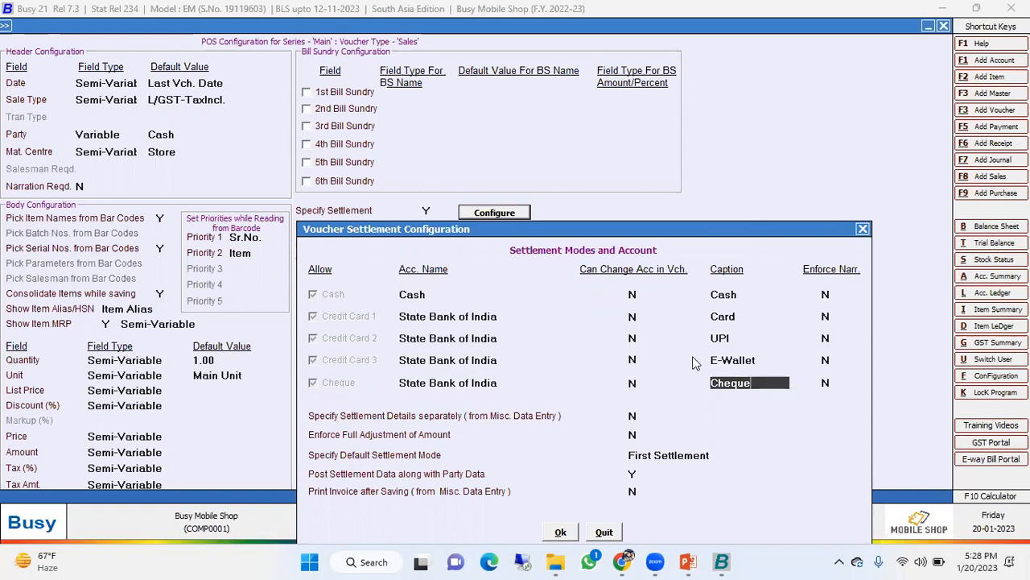
click(473, 341)
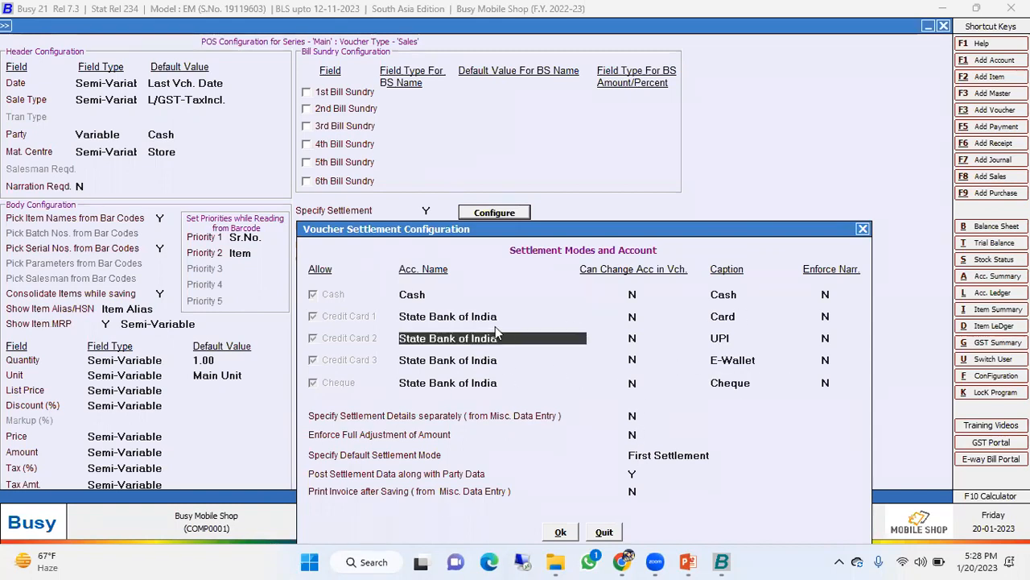
click(568, 530)
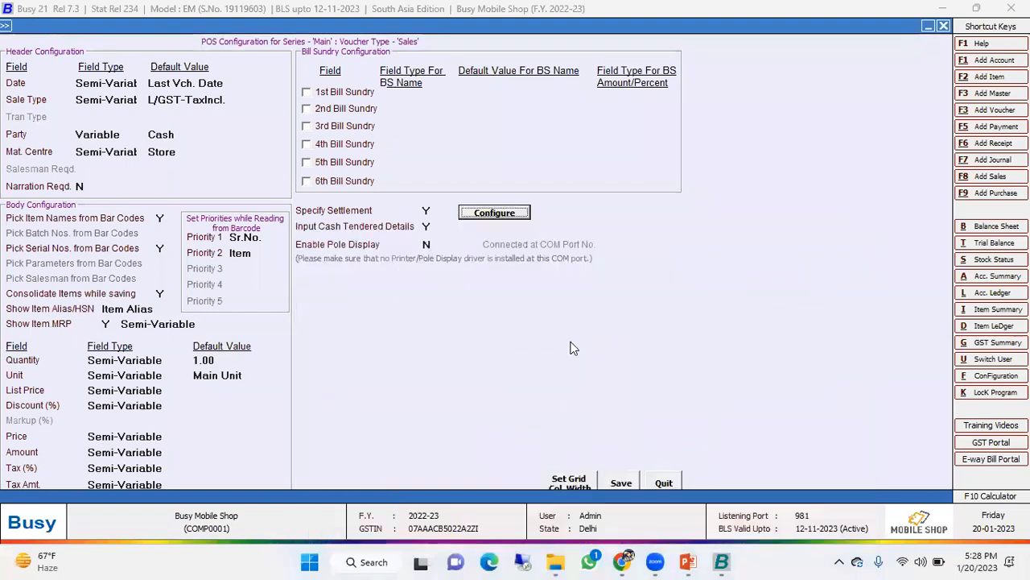
- Save the advanced POS options and the sales voucher series configuration, and leave the configuration screens
click(424, 226)
click(624, 486)
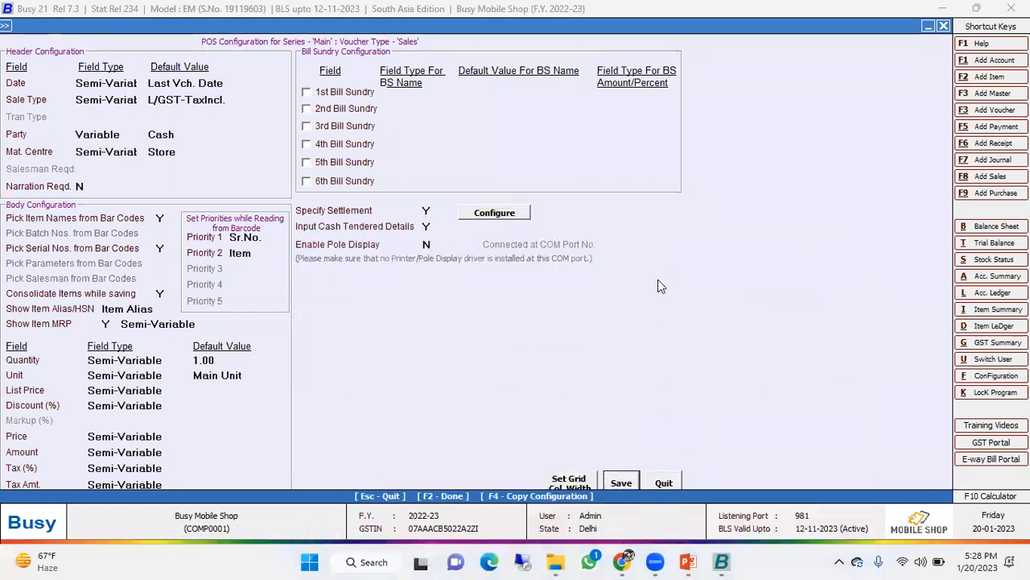
click(590, 441)
click(620, 483)
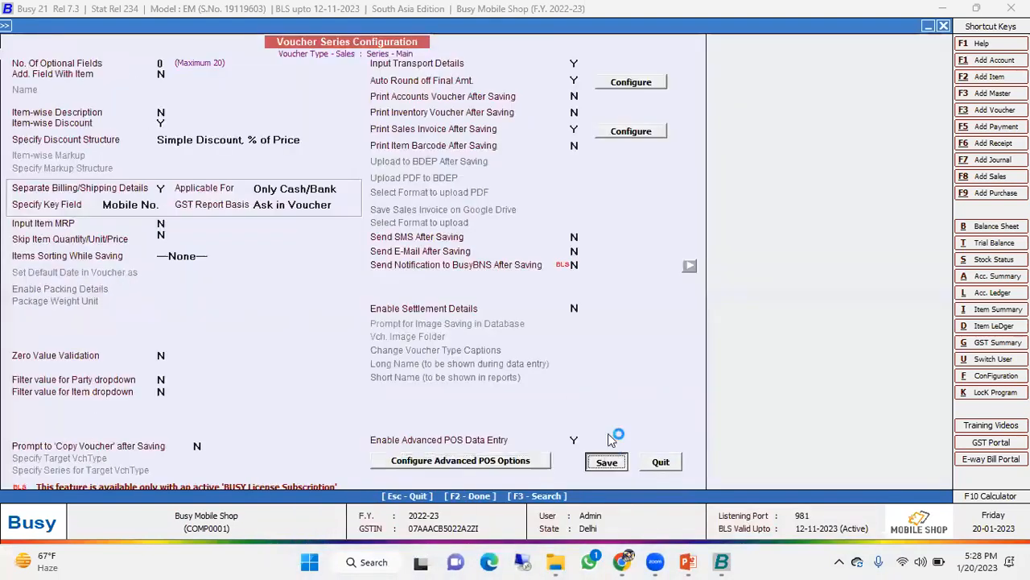
click(608, 459)
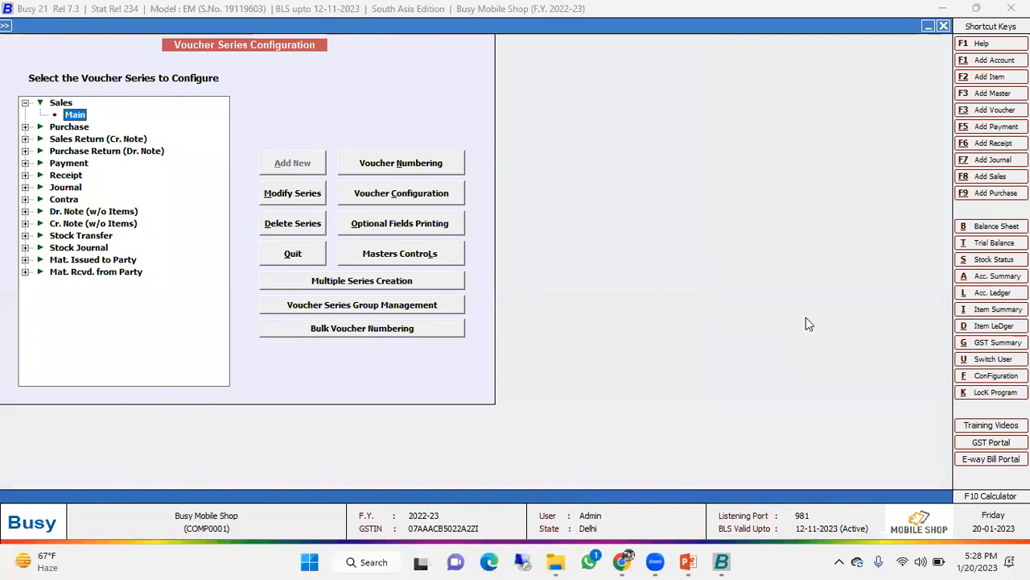
key(Escape)
key(Escape)
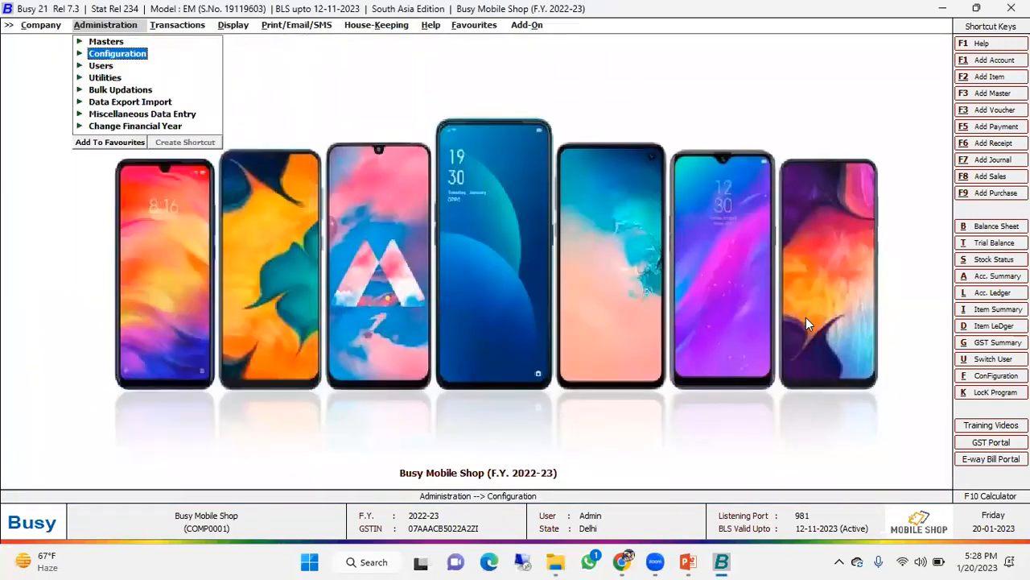
- Open the list of items in standard format and summarize it on Parent Group
key(Right)
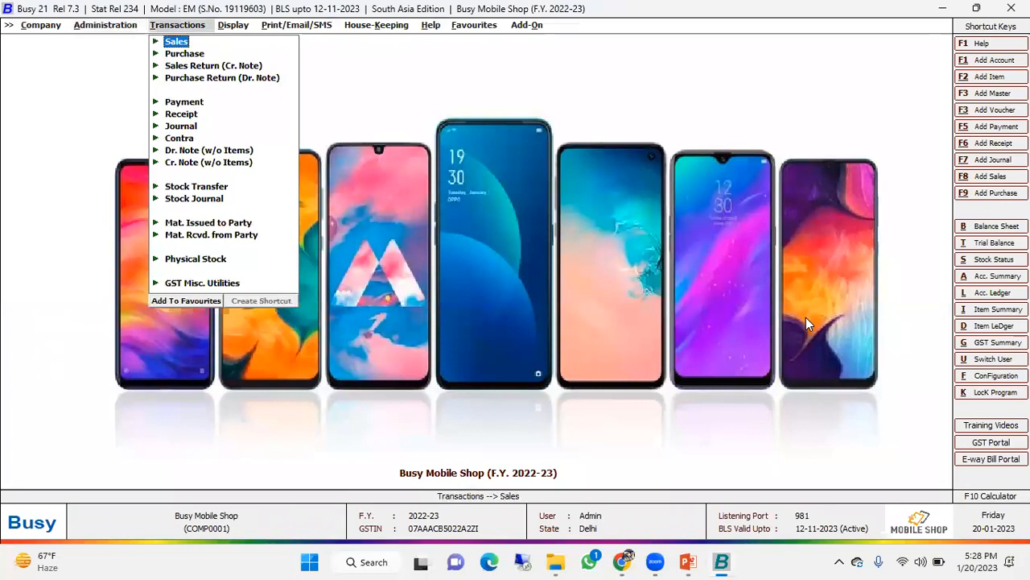
key(Left)
key(Up)
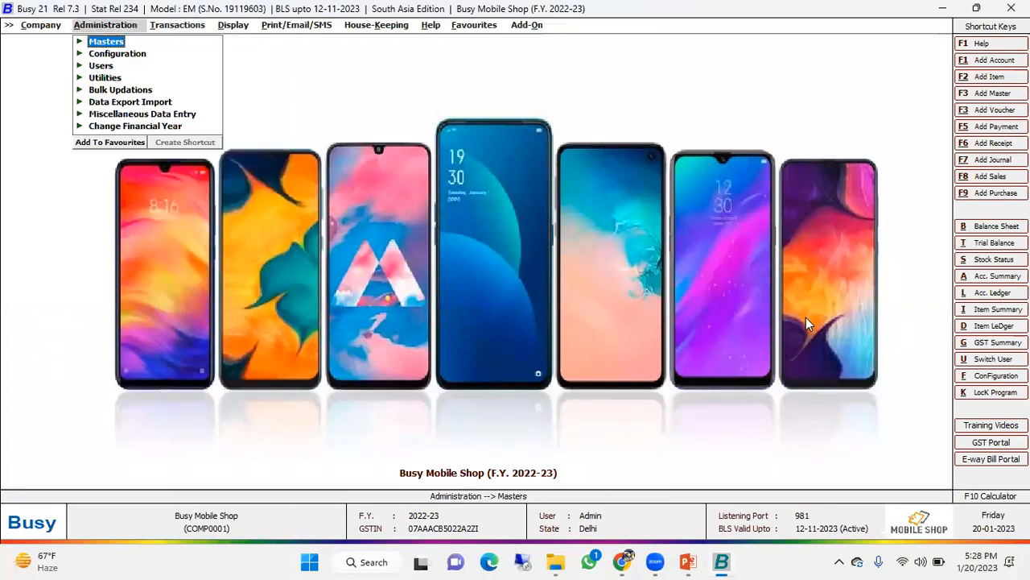
key(Return)
key(Down)
key(Down)
key(Down)
key(Return)
key(Down)
key(Down)
key(Return)
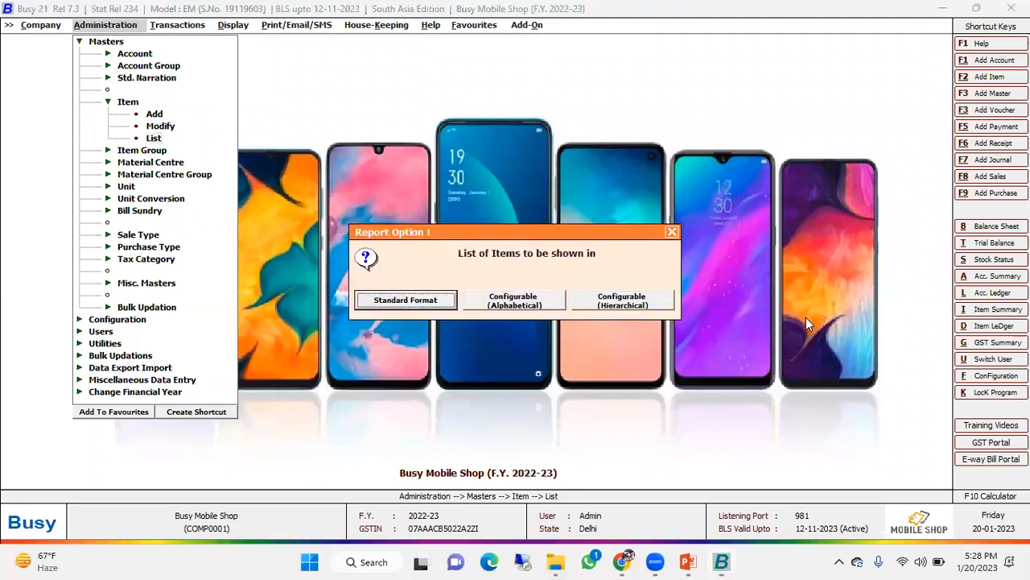
key(Return)
key(Return)
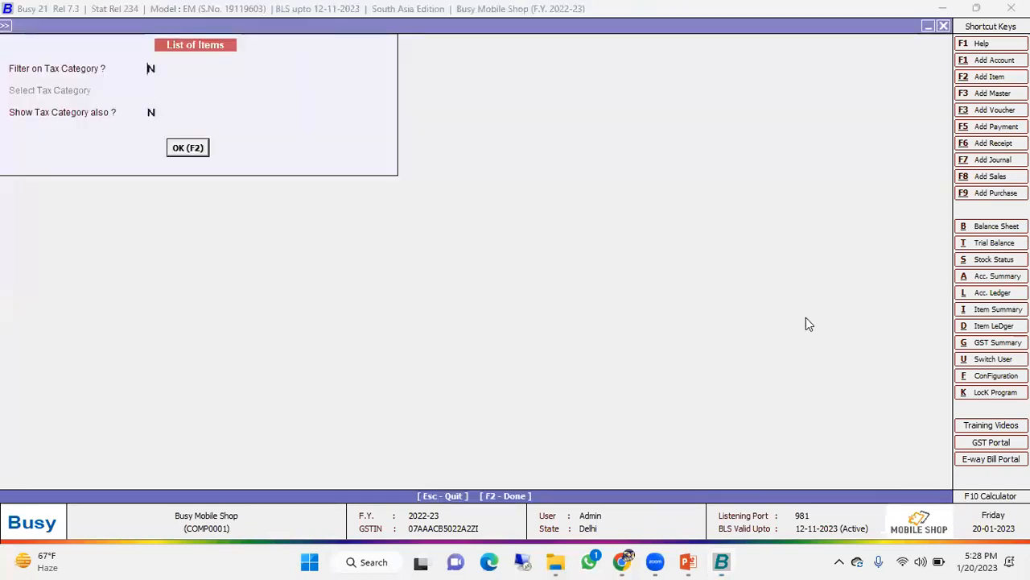
key(Return)
key(F5)
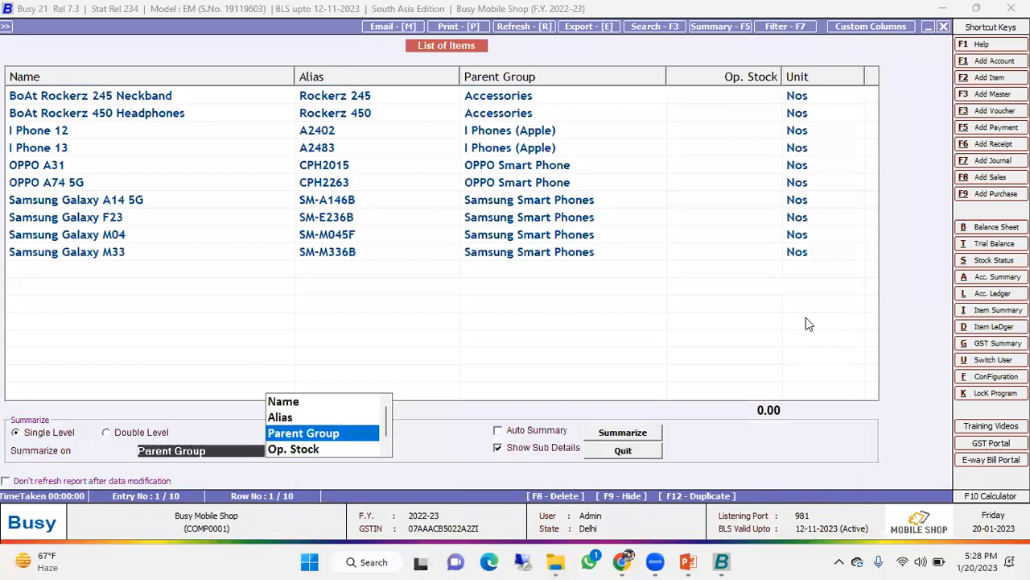
key(Return)
- Examine the items under Accessories, I Phones (Apple), OPPO Smart Phone and Samsung Smart Phones, and close the list
key(Down)
key(Down)
key(Down)
key(Down)
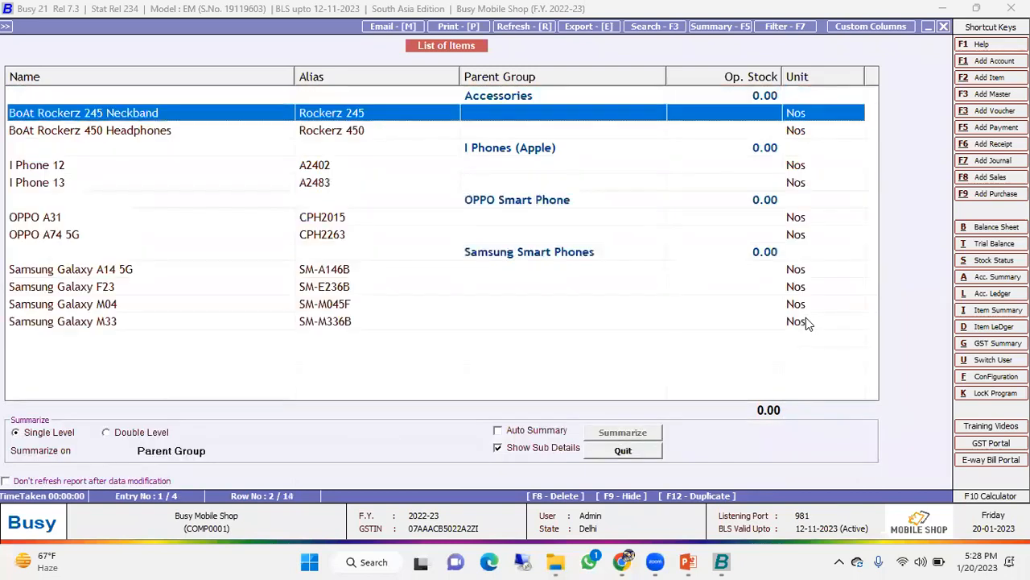
key(Up)
key(Up)
key(Up)
key(Up)
key(Down)
key(Down)
key(Down)
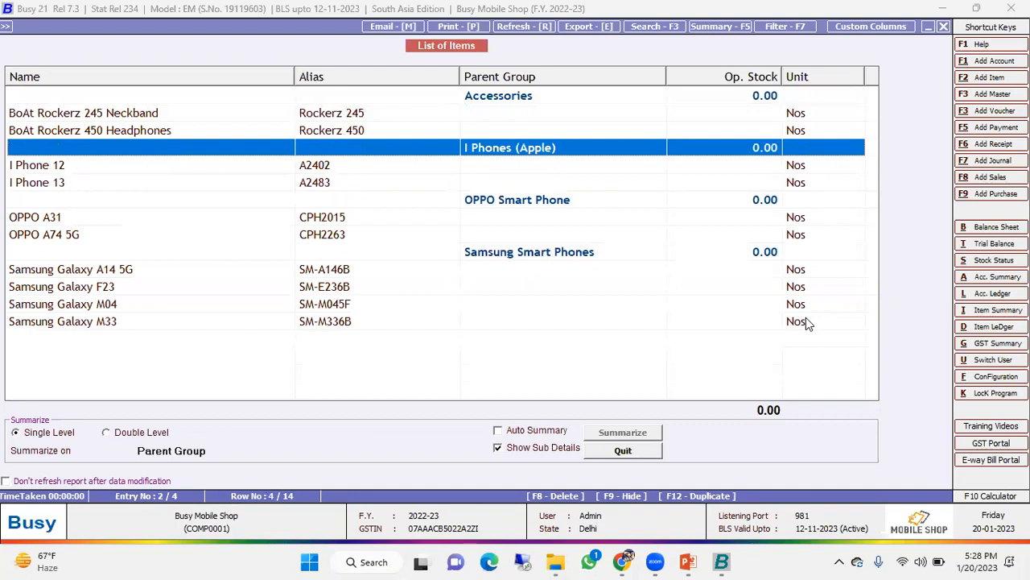
key(Up)
key(Up)
key(Up)
key(Down)
key(Down)
key(Down)
key(Down)
key(Down)
key(Down)
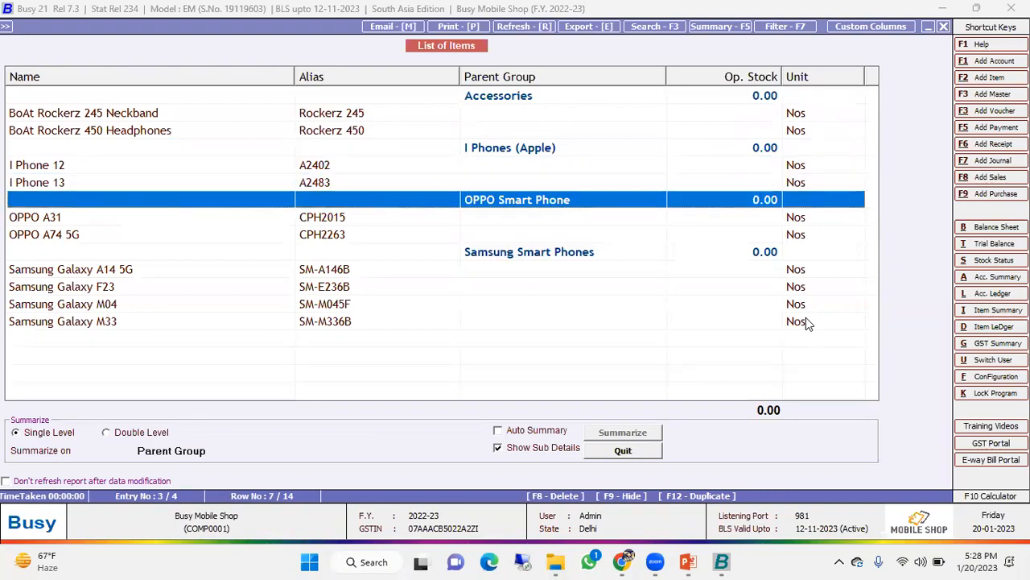
key(Down)
key(Down)
key(Down)
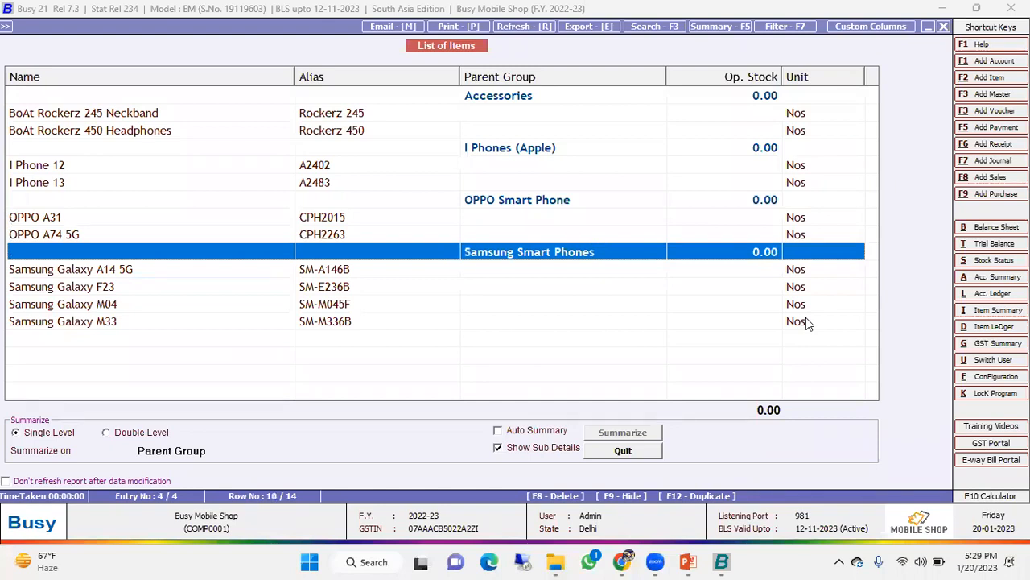
key(Escape)
key(Escape)
key(Escape)
key(Escape)
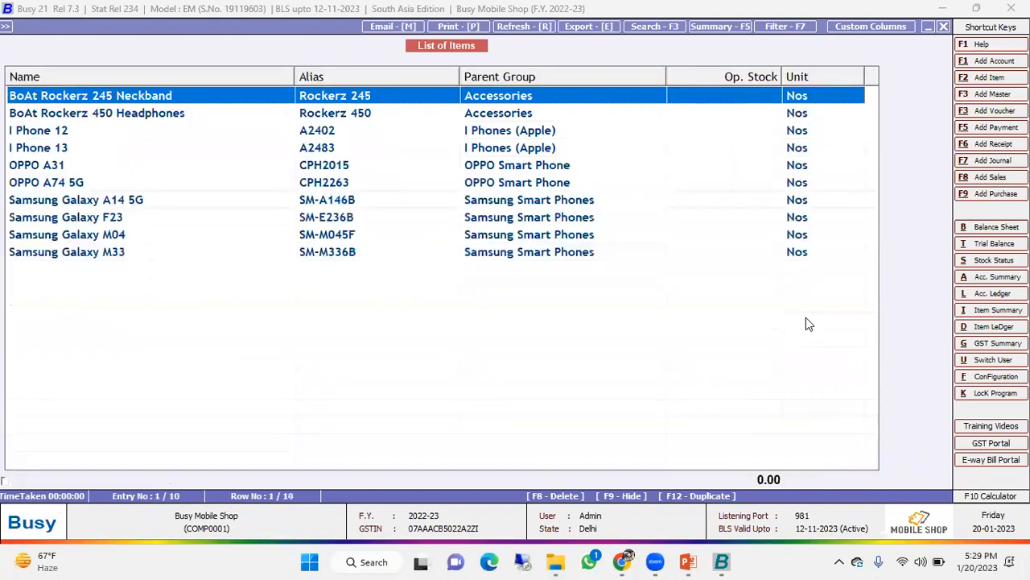
key(Escape)
- Look at the HSN code and tax category set for the Accessories item group
key(Down)
key(Return)
key(Down)
key(Down)
key(Return)
key(Return)
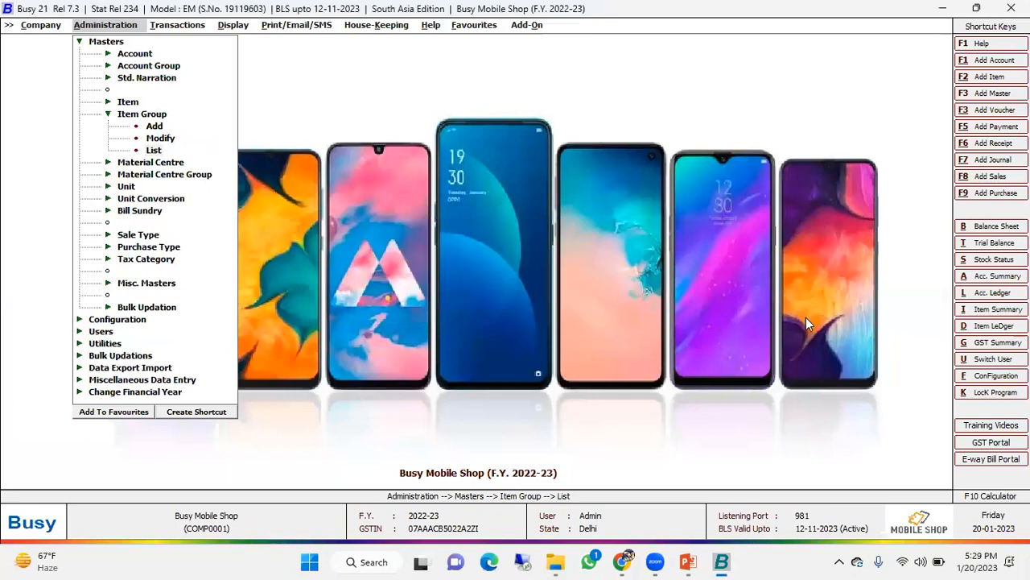
- Look at the parent group and tax details of the I Phones (Apple) item group
key(Return)
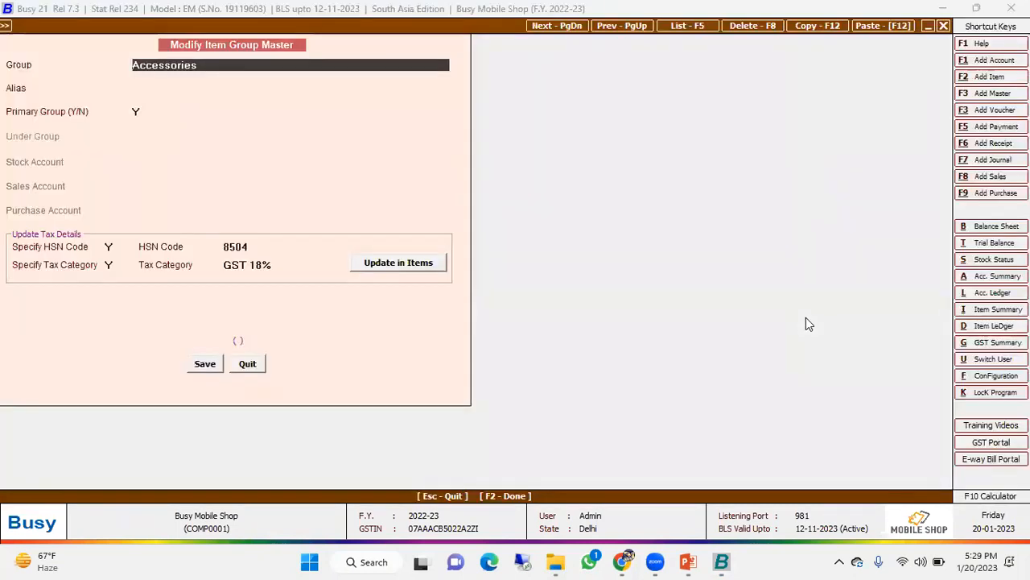
key(Escape)
key(Down)
- View the item master of I Phone 13 and close it
key(Return)
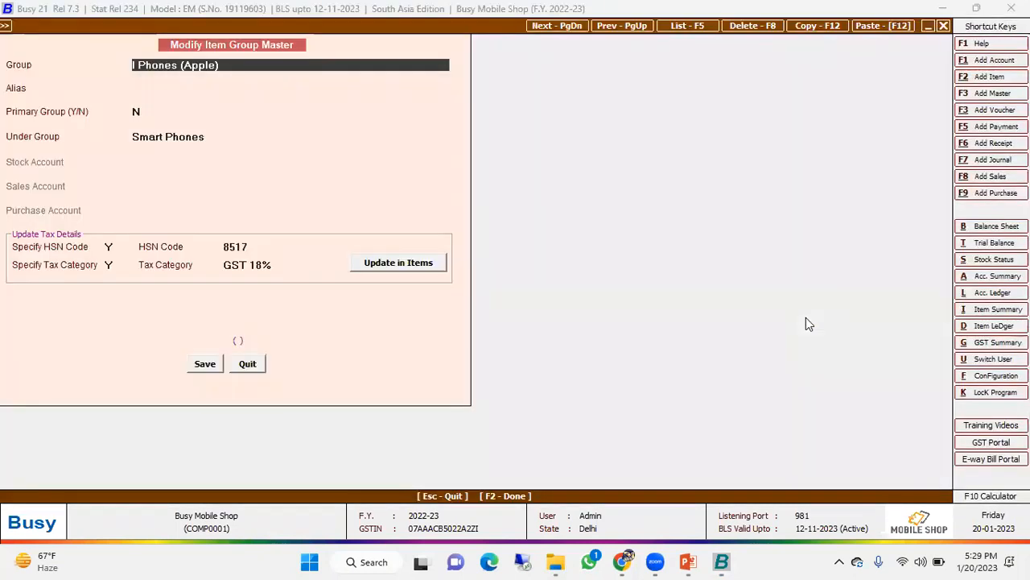
key(Escape)
key(Escape)
key(Up)
key(Return)
key(Down)
key(Return)
key(Down)
key(Down)
key(Down)
key(Down)
key(Down)
key(Down)
key(Down)
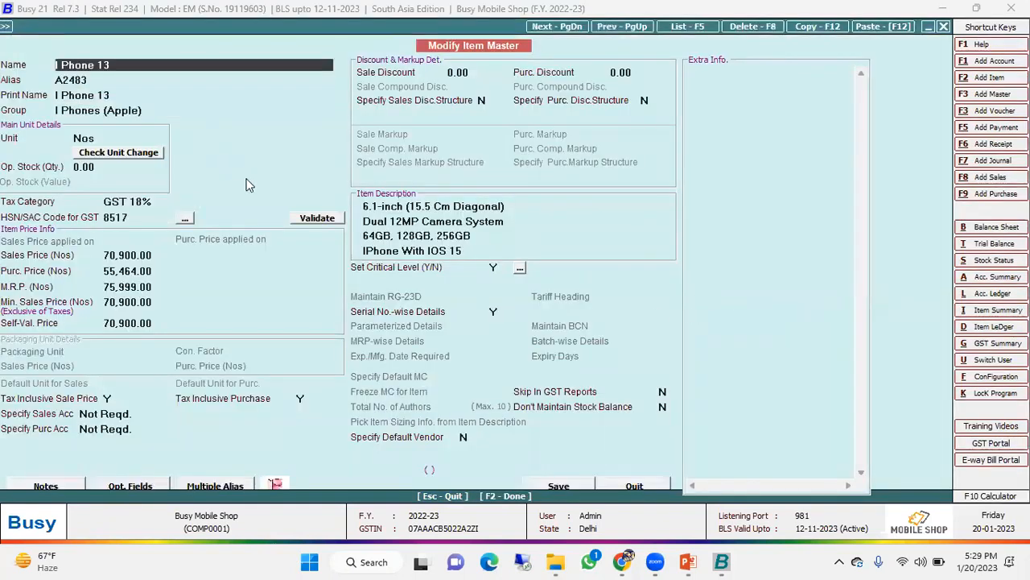
key(Escape)
key(Escape)
- View a blank form for adding an item master and close it without entering anything
key(Return)
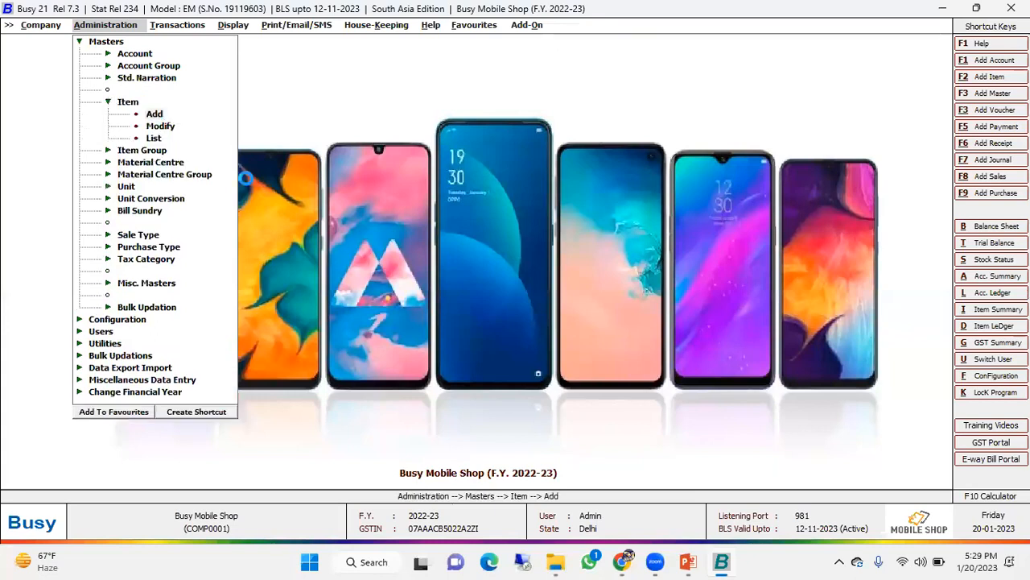
key(Return)
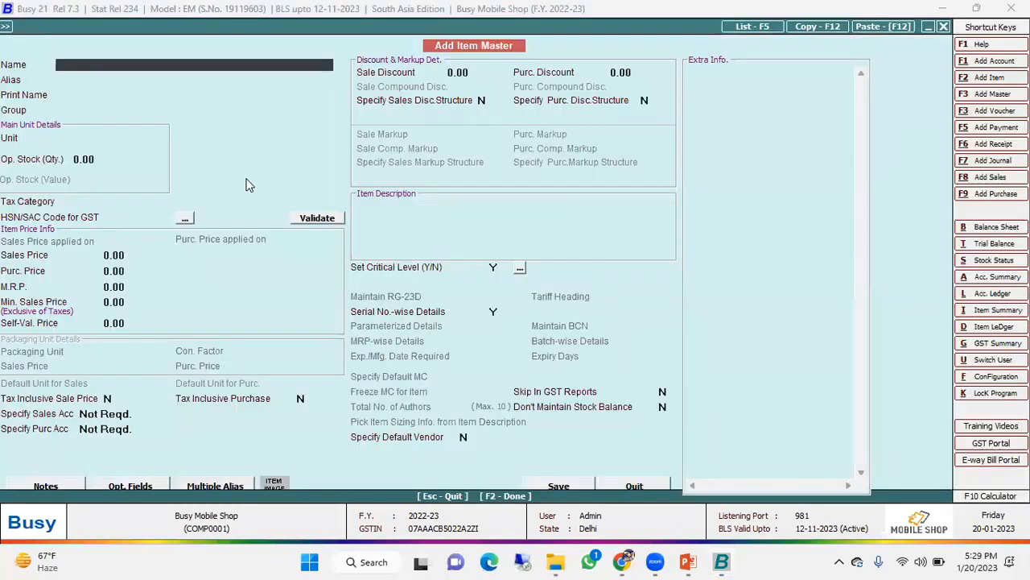
key(Escape)
- Open the existing I Phone 13 item master for modification
key(Down)
key(Return)
key(Down)
key(Down)
key(Down)
key(Down)
key(Down)
key(Down)
key(Down)
key(Return)
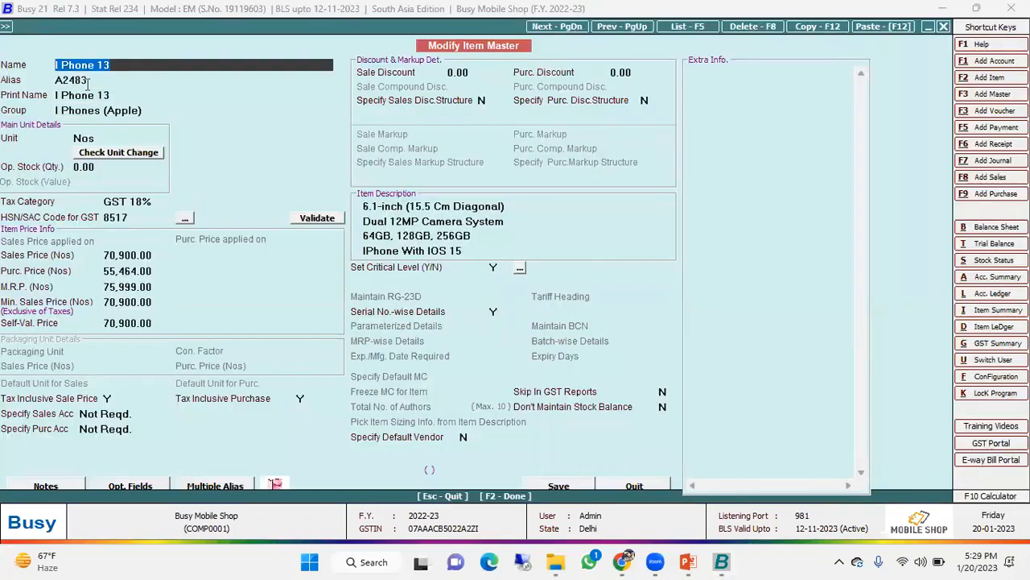
- Review the I Phone 13 item's alias, group, unit, tax category, HSN code, prices and description
key(Return)
key(Return)
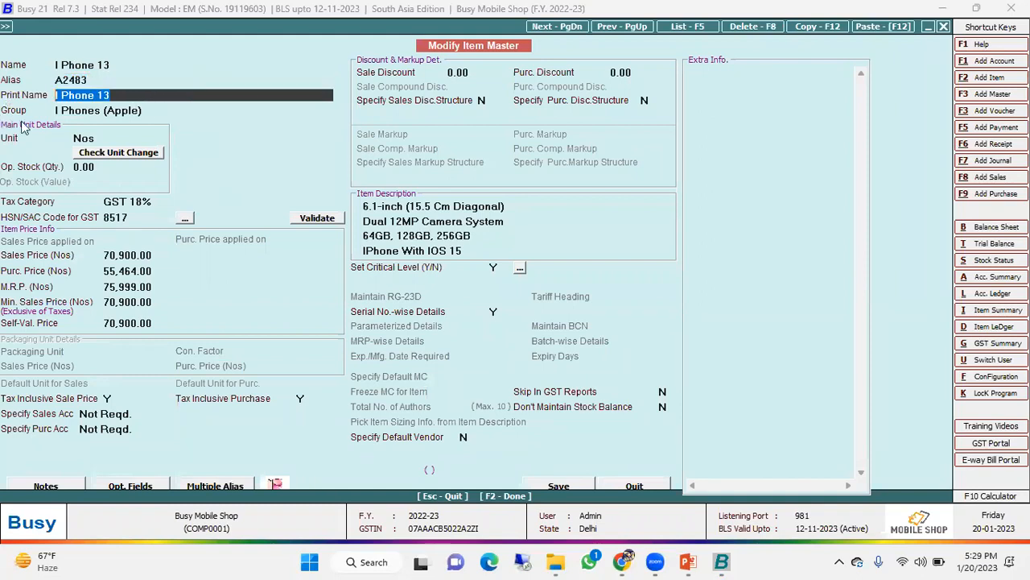
key(Return)
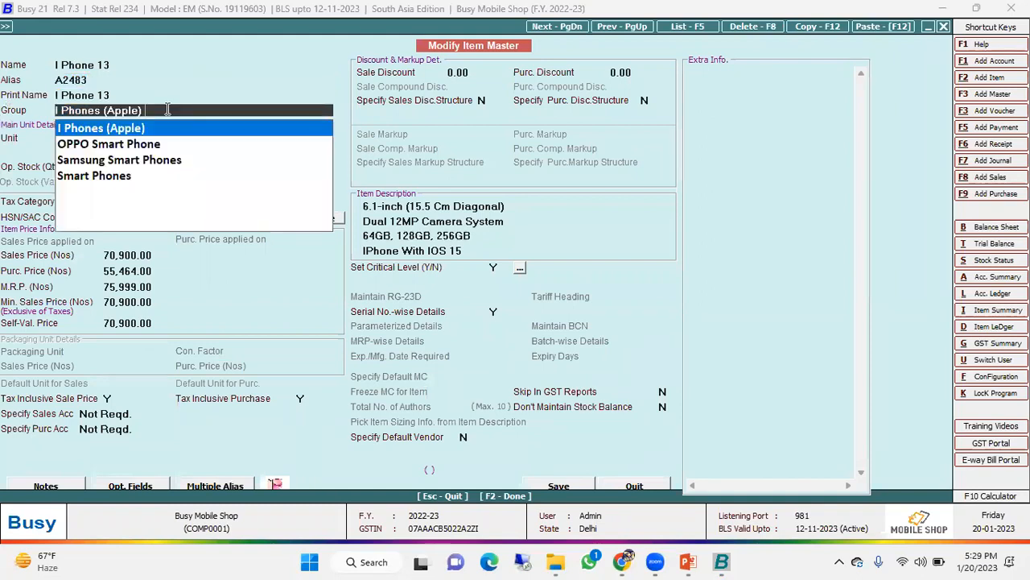
key(Return)
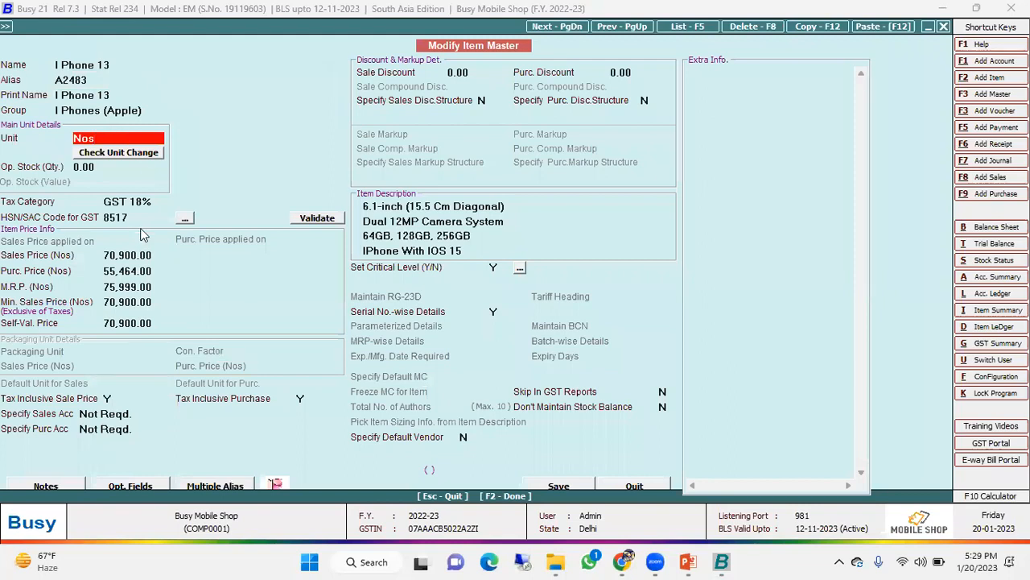
key(Return)
key(Return)
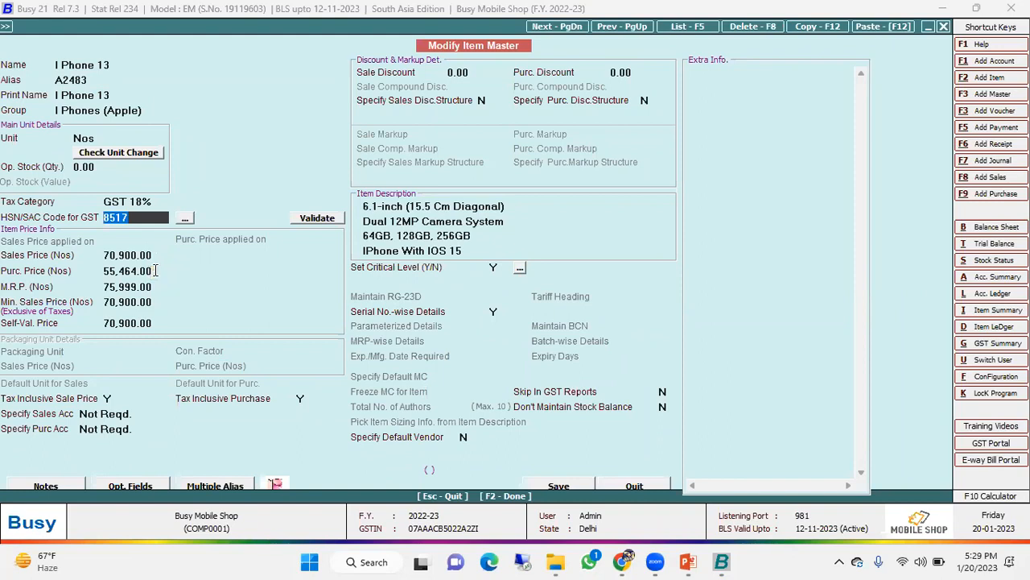
key(Return)
key(Return)
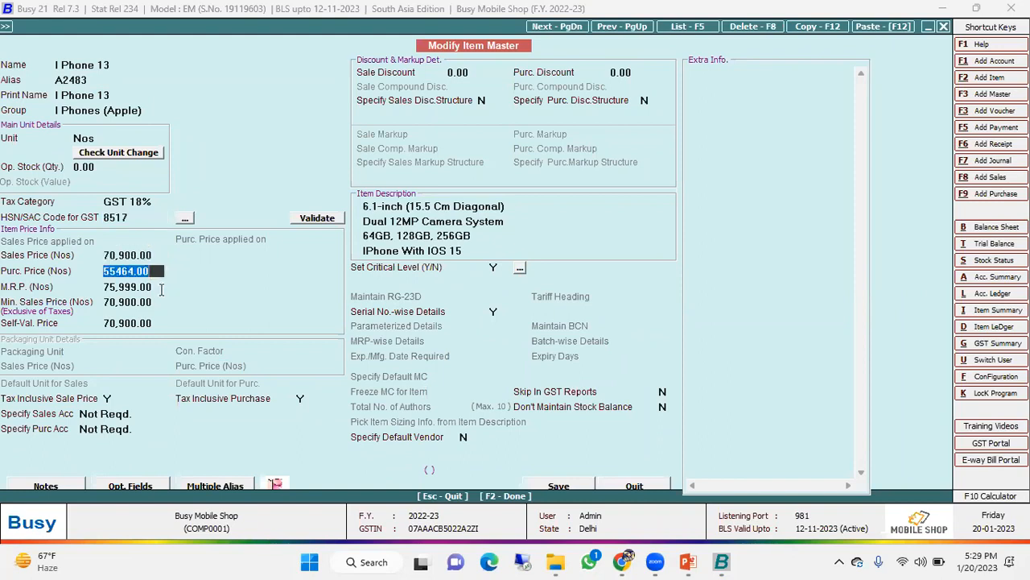
key(Return)
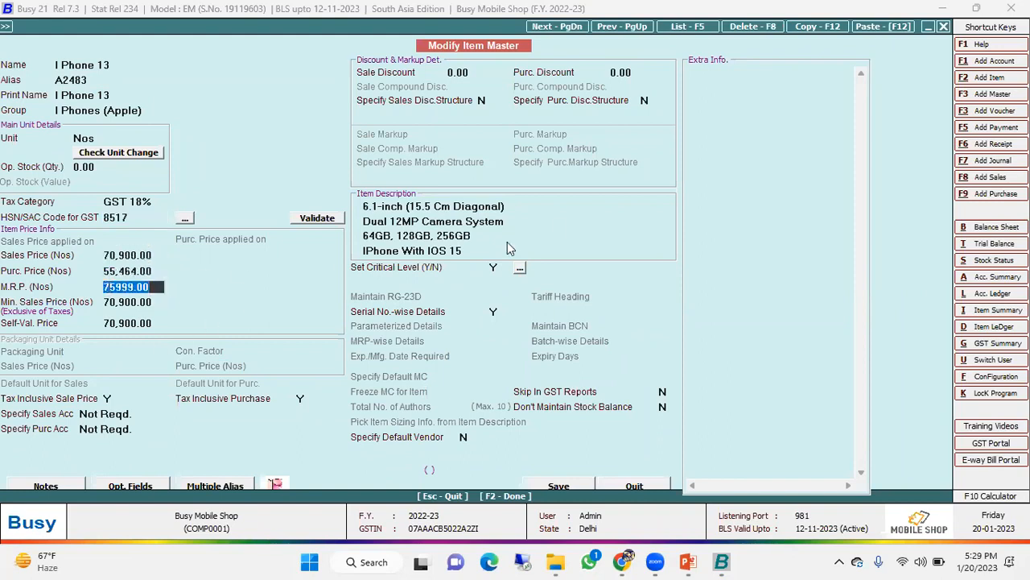
click(552, 207)
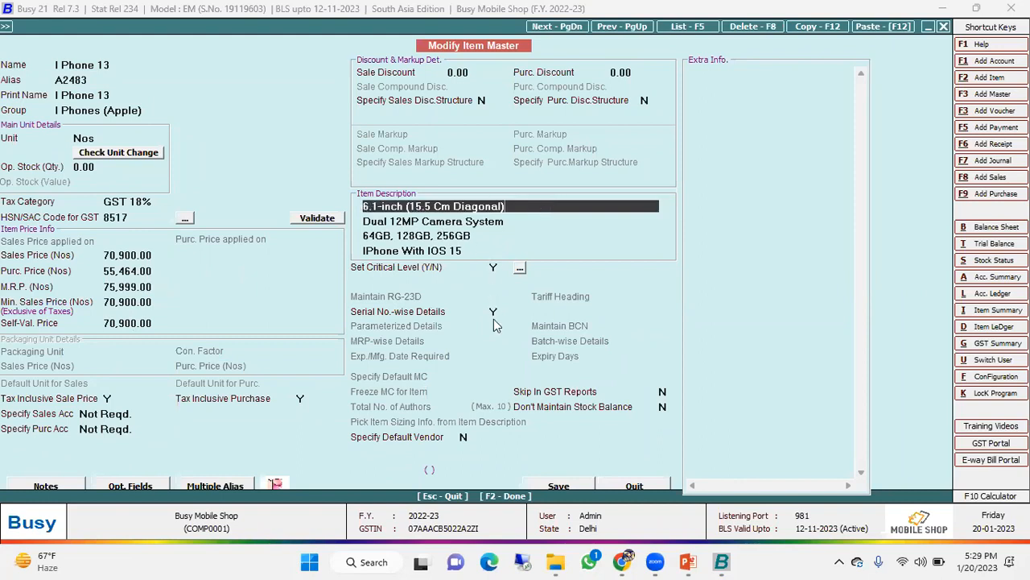
- Check the I Phone 13 item's serial number-wise details setting and close the item master without saving
click(495, 312)
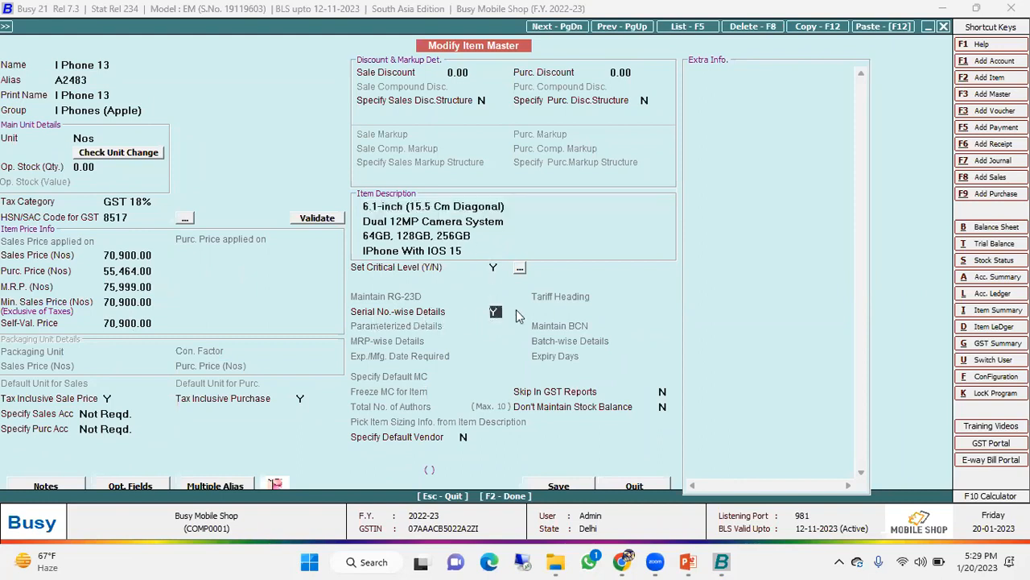
click(636, 486)
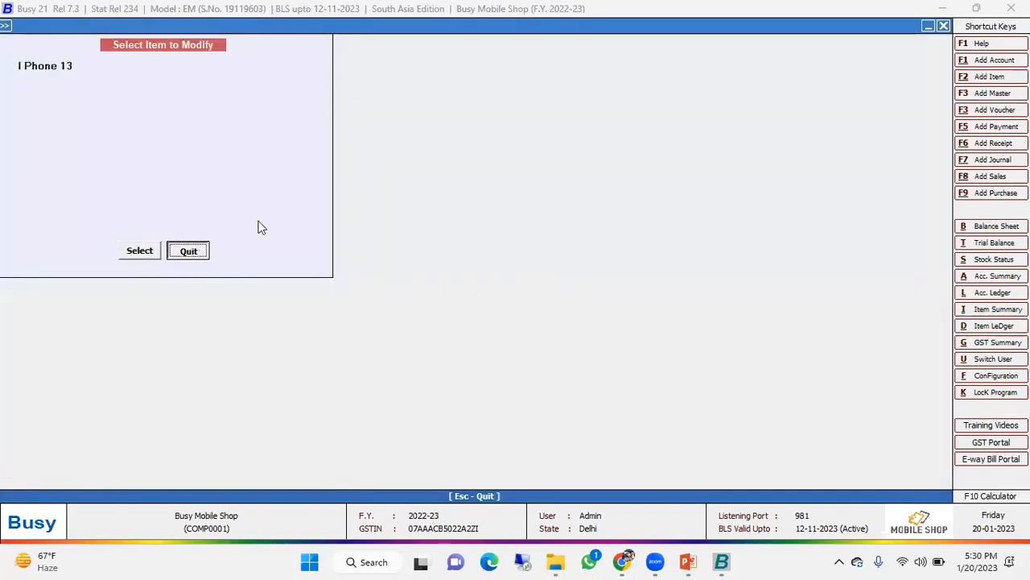
key(Escape)
- Display the list of all item masters on screen
key(Down)
key(Return)
key(Return)
key(Return)
key(Return)
key(F2)
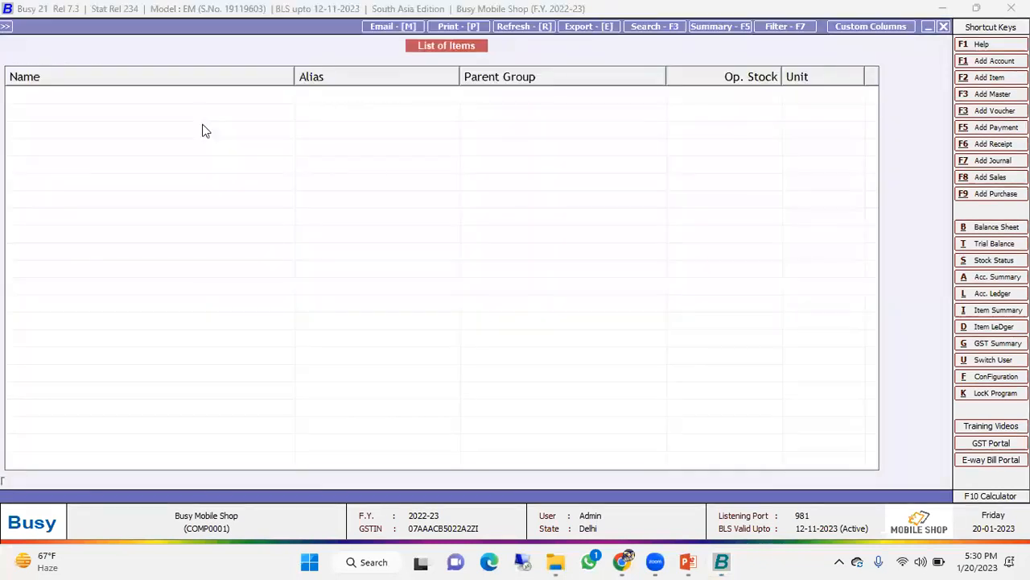
- View the Samsung Galaxy F23 item master from the item list and close both
key(Down)
key(Down)
key(Down)
key(Down)
key(Down)
key(Down)
key(Down)
key(Down)
key(Down)
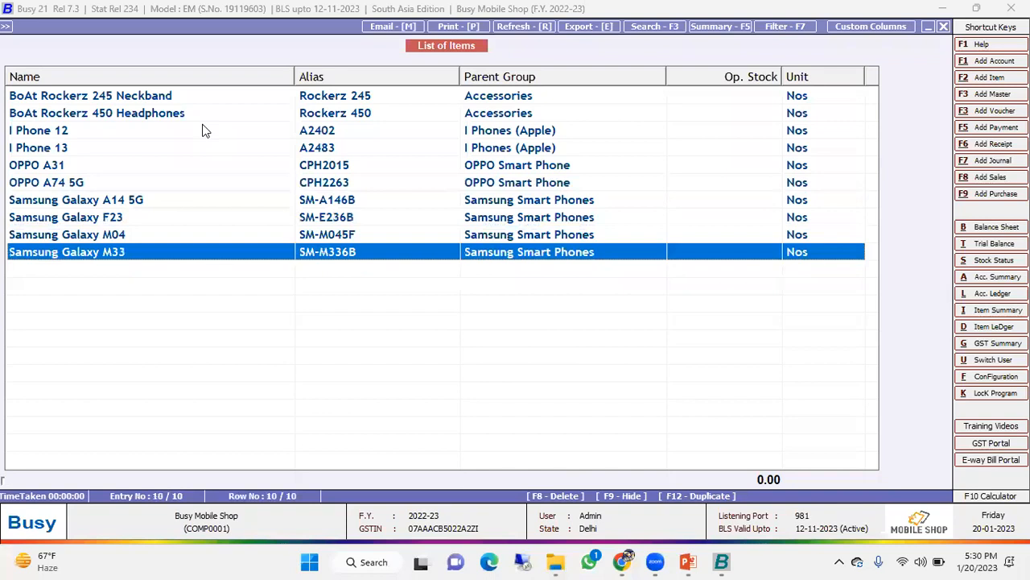
key(Up)
key(Up)
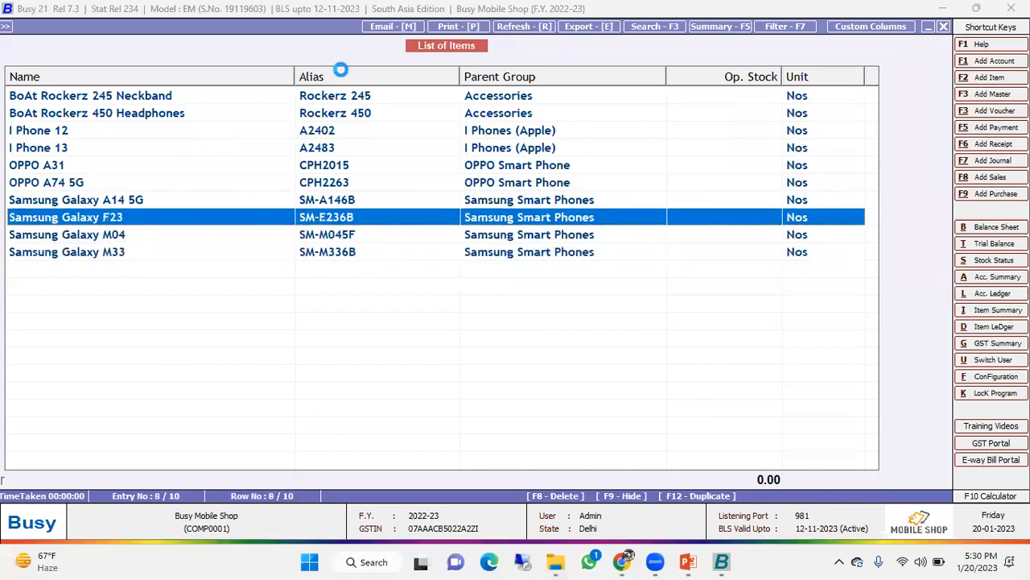
key(Return)
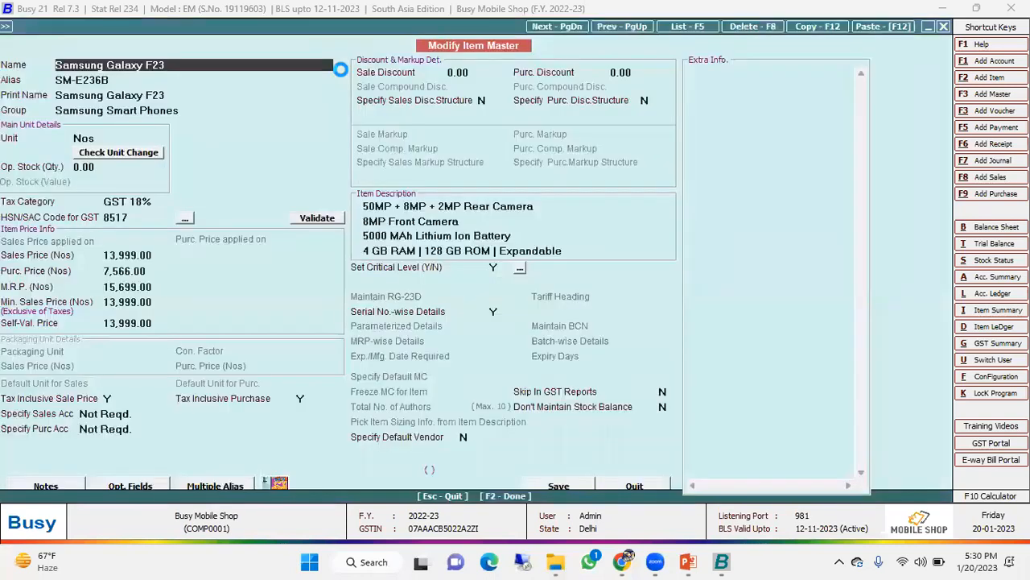
key(Escape)
key(Escape)
key(Escape)
key(Escape)
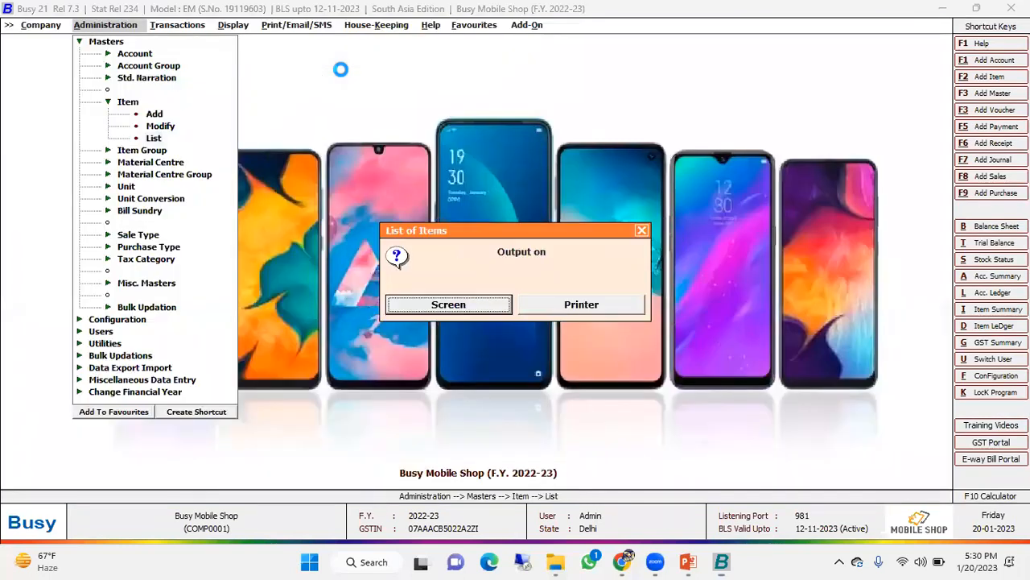
- Open the existing Samsung India Electronics Pvt. Ltd. account master for modification
key(Up)
key(Up)
key(Up)
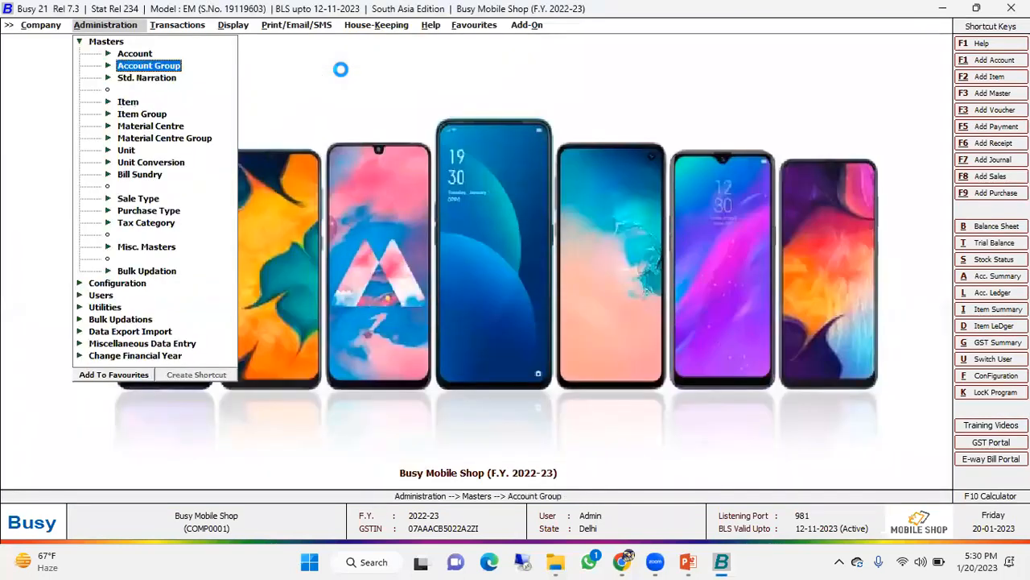
key(Return)
key(Down)
key(Return)
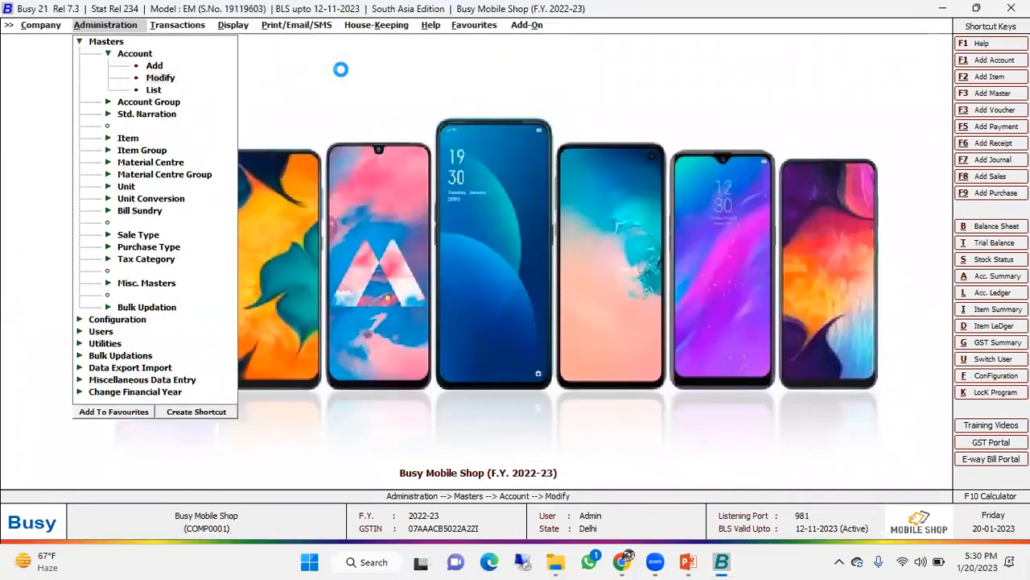
text(sa)
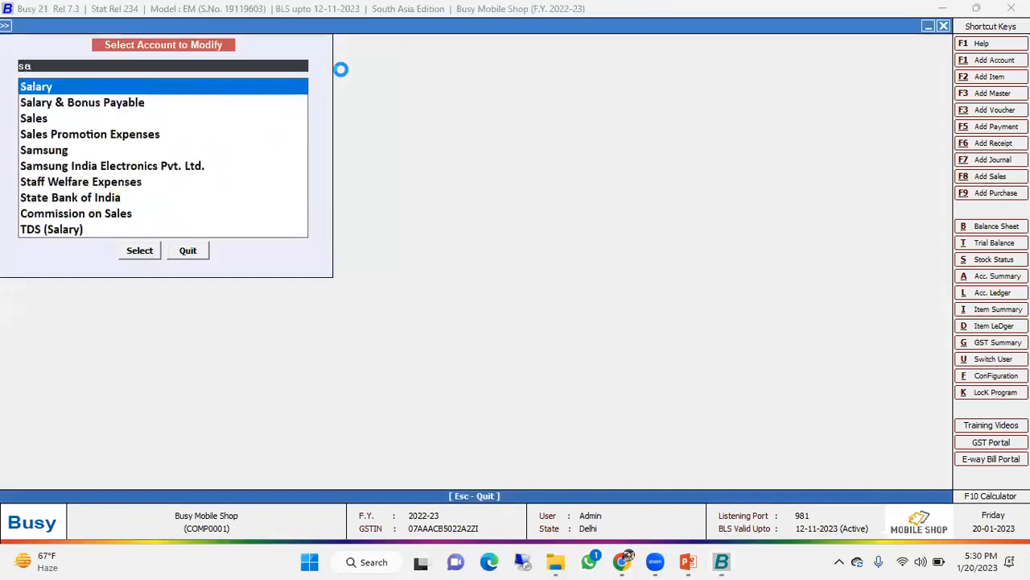
key(Down)
key(Down)
key(Down)
key(Down)
key(Down)
key(Up)
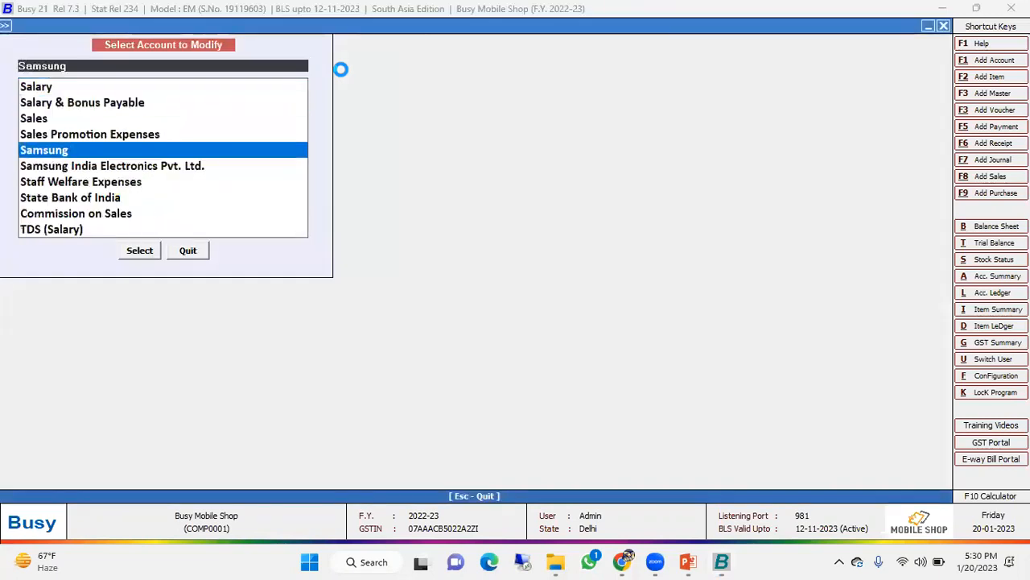
key(Return)
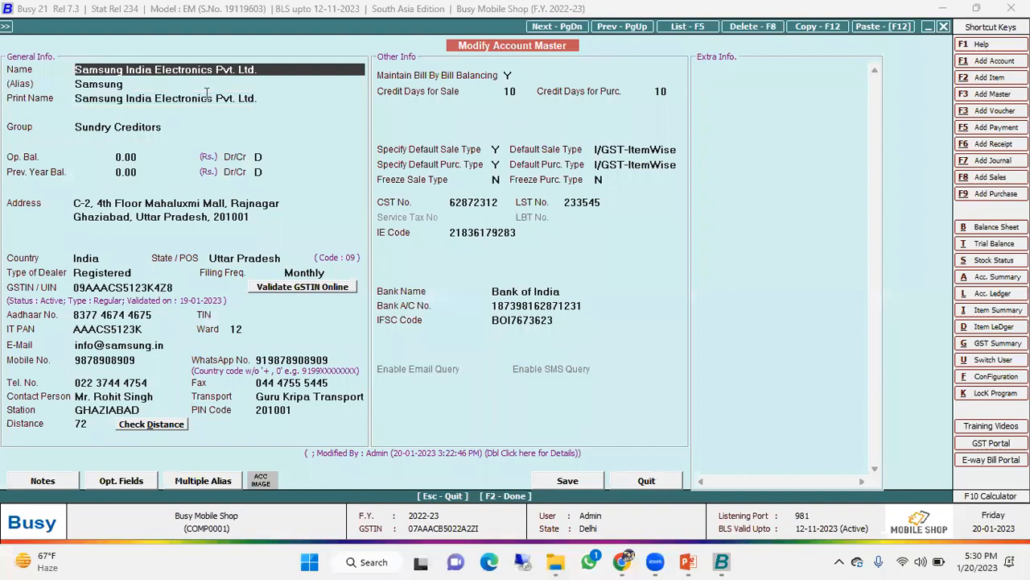
- Check the Samsung account's group and close the account master without changes
drag(166, 128, 23, 153)
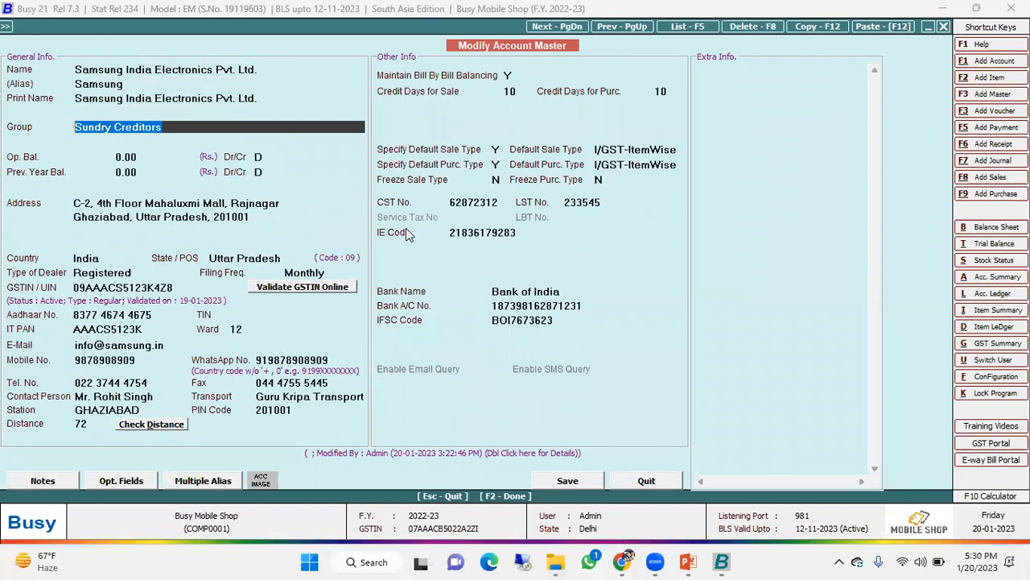
key(Escape)
key(Escape)
key(Escape)
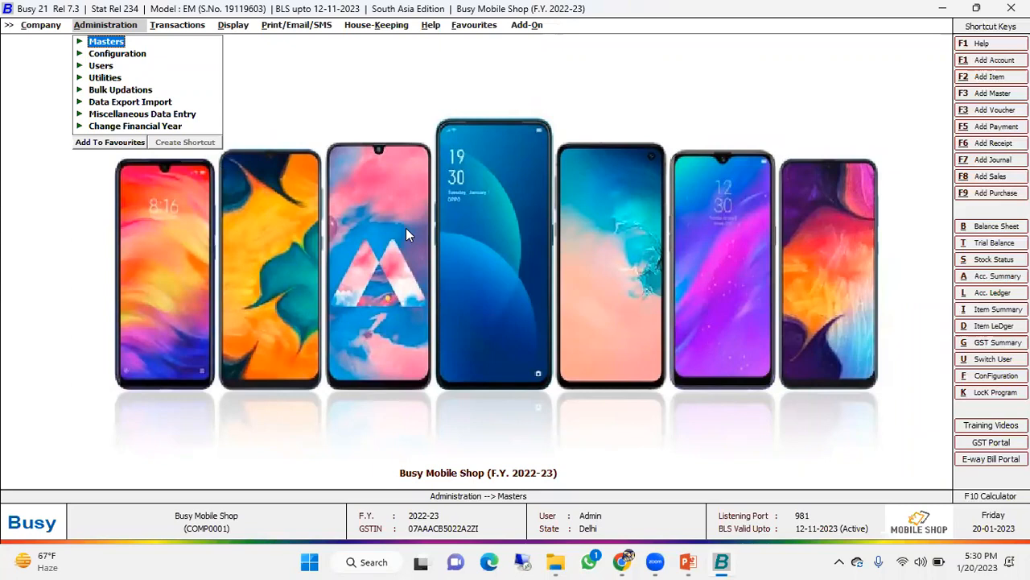
- Start a new purchase voucher in the Main series dated 04-04-2022 and enter the voucher number
key(Right)
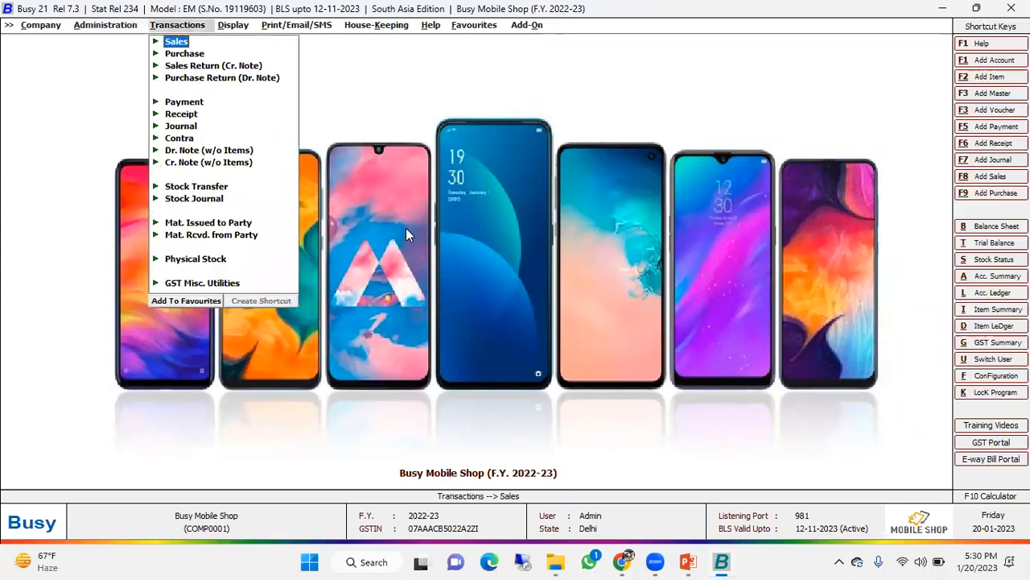
key(Down)
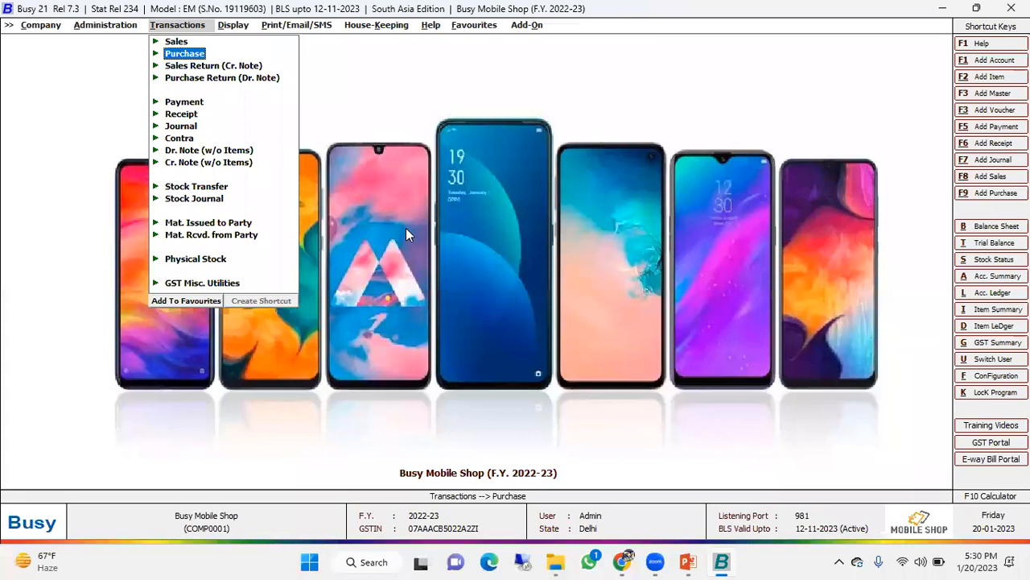
key(Return)
key(Return)
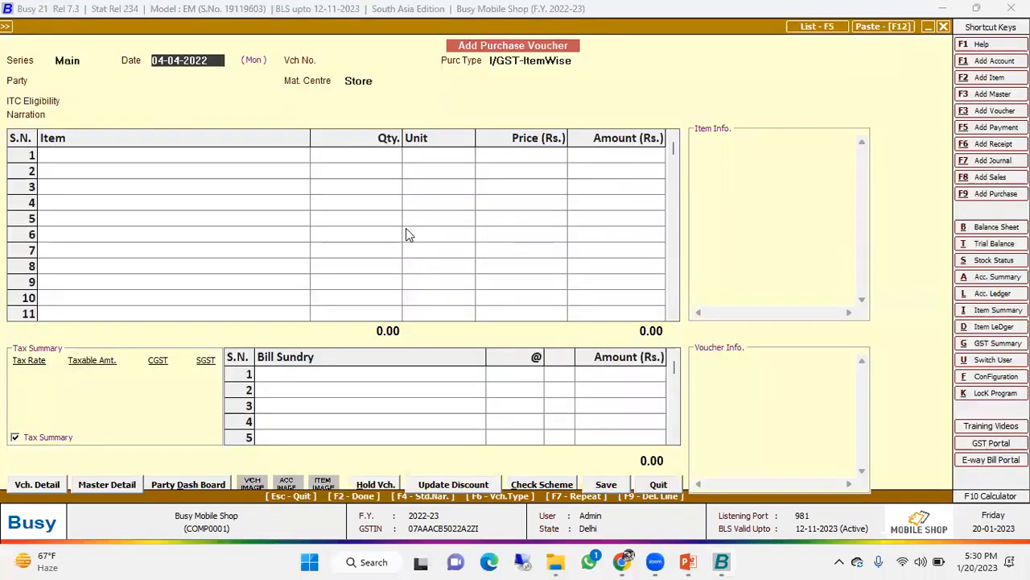
key(Return)
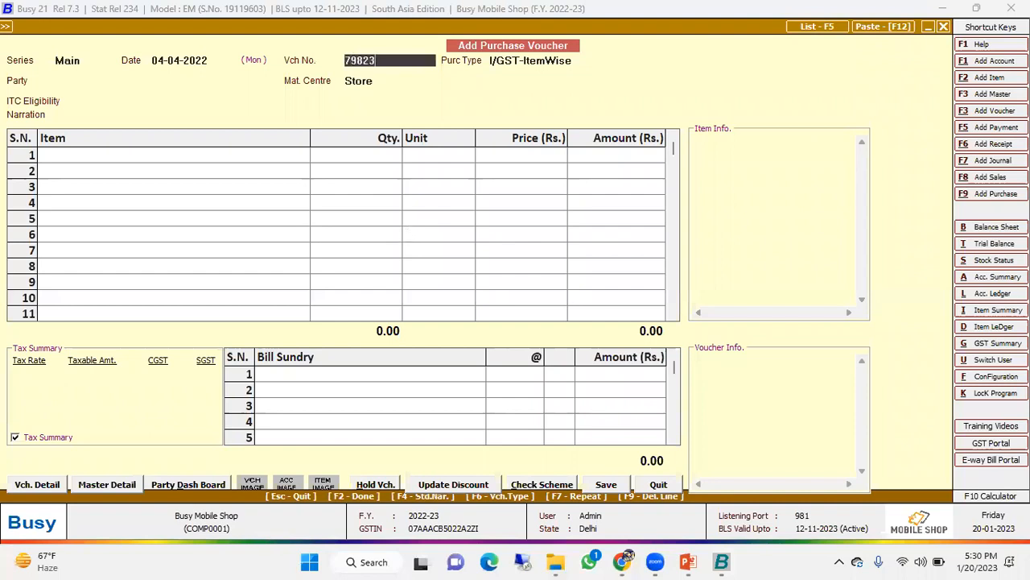
key(Return)
- Keep I/GST-ItemWise as the purchase type and choose Samsung India Electronics Pvt. Ltd. as the voucher's party
key(Return)
key(Down)
key(Down)
text(sam)
key(Down)
- Accept Store as the material centre and set the ITC eligibility to Input Goods/Services
key(Return)
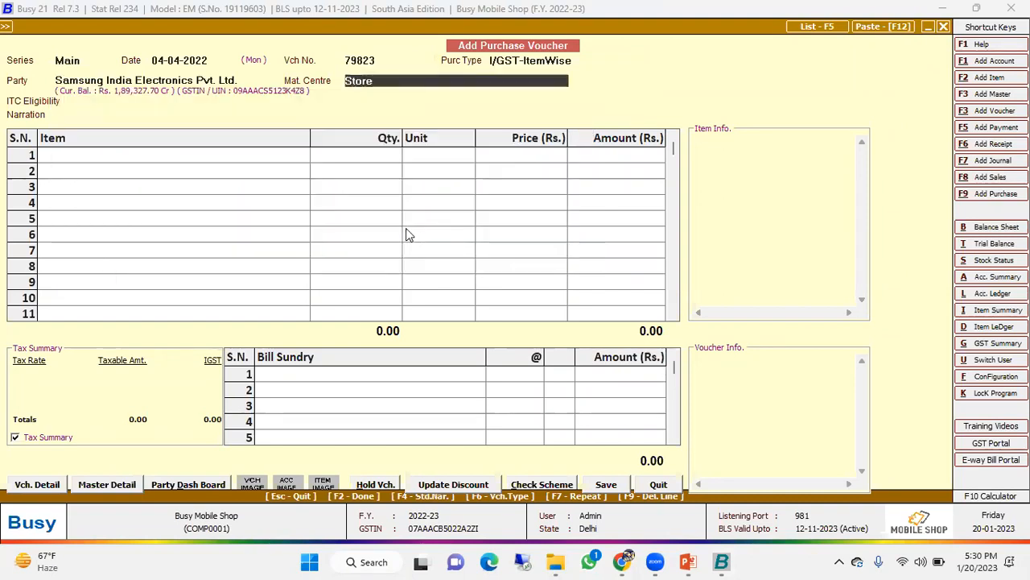
key(Return)
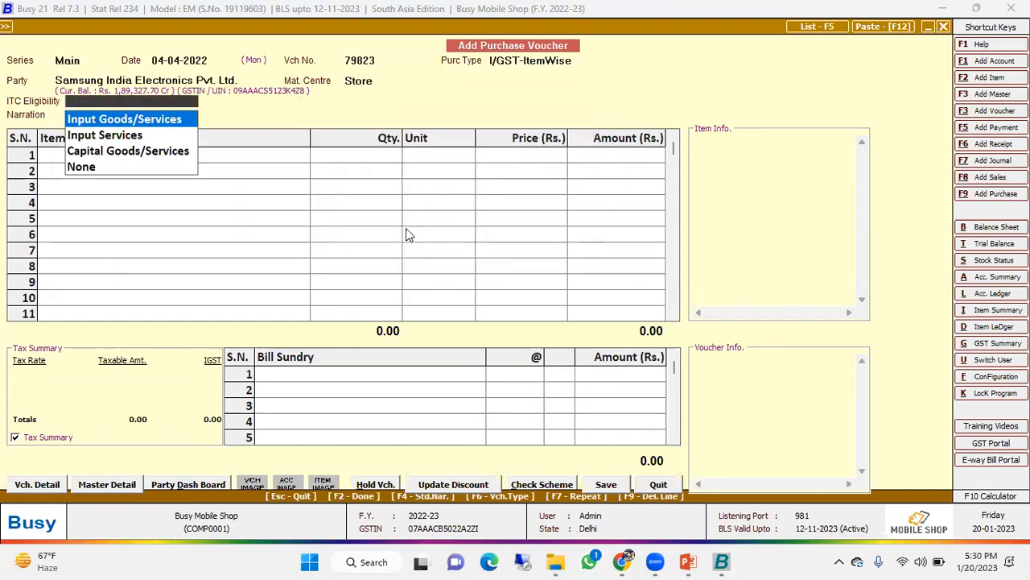
key(Return)
key(Return)
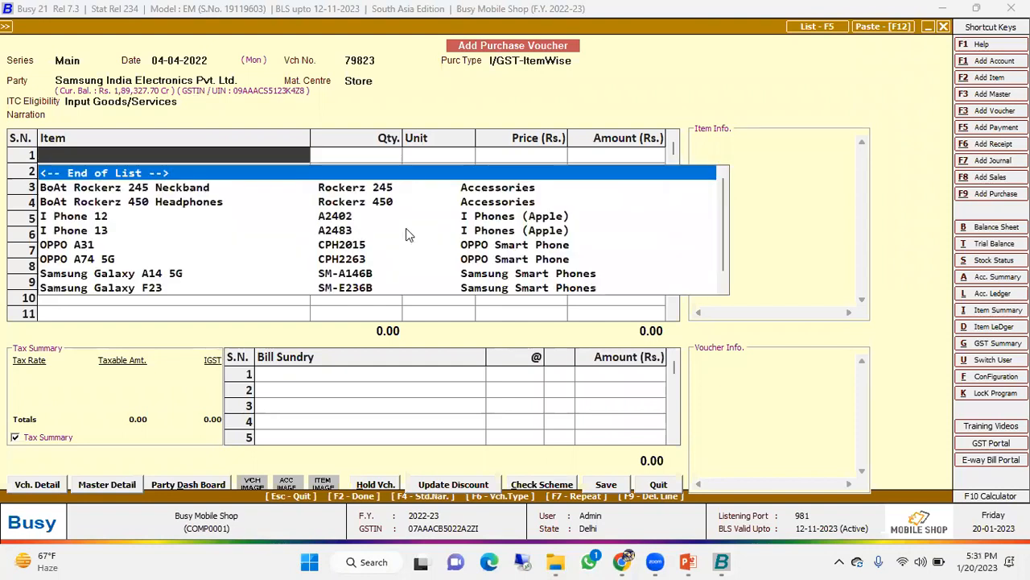
- Add Samsung Galaxy A14 5G as the voucher's first item with a quantity of 2
key(Down)
key(Down)
key(Down)
key(Down)
key(Down)
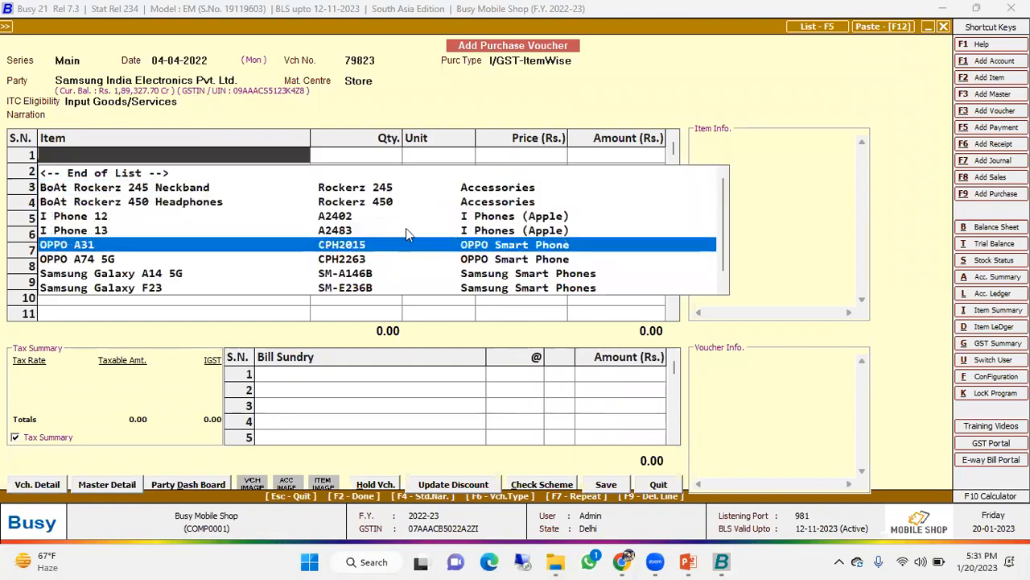
text(su)
key(Return)
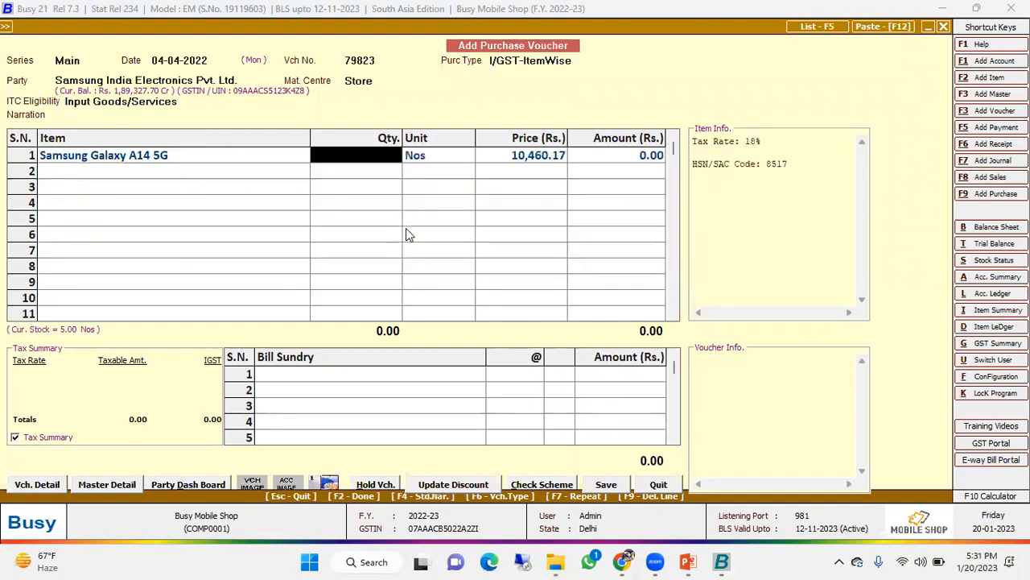
text(10)
key(BackSpace)
key(BackSpace)
text(2)
key(Return)
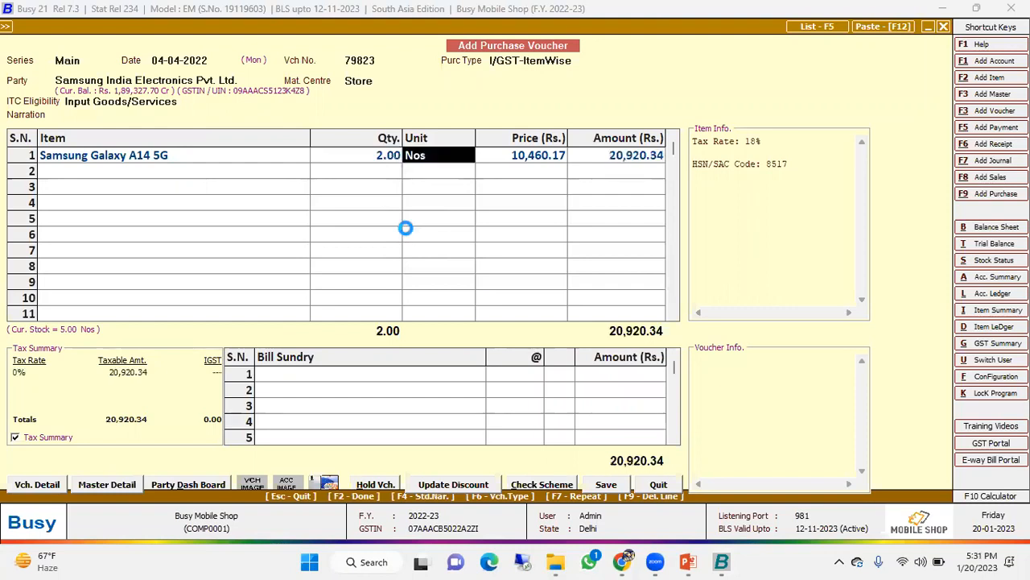
- In the item's serial number details, enter IMEI number SSA1400043 with colour White for the first unit
key(Return)
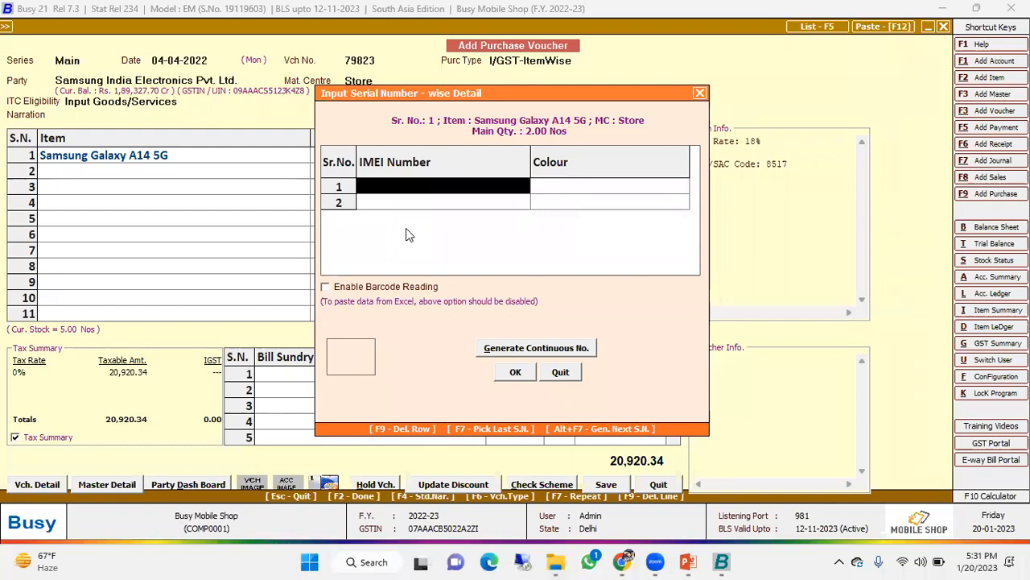
drag(512, 96, 500, 178)
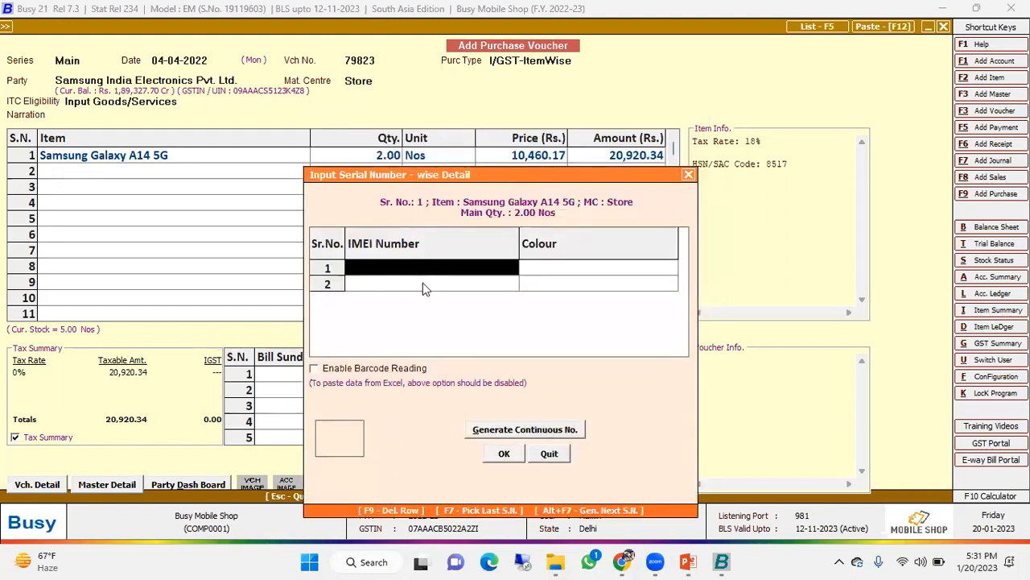
text(S)
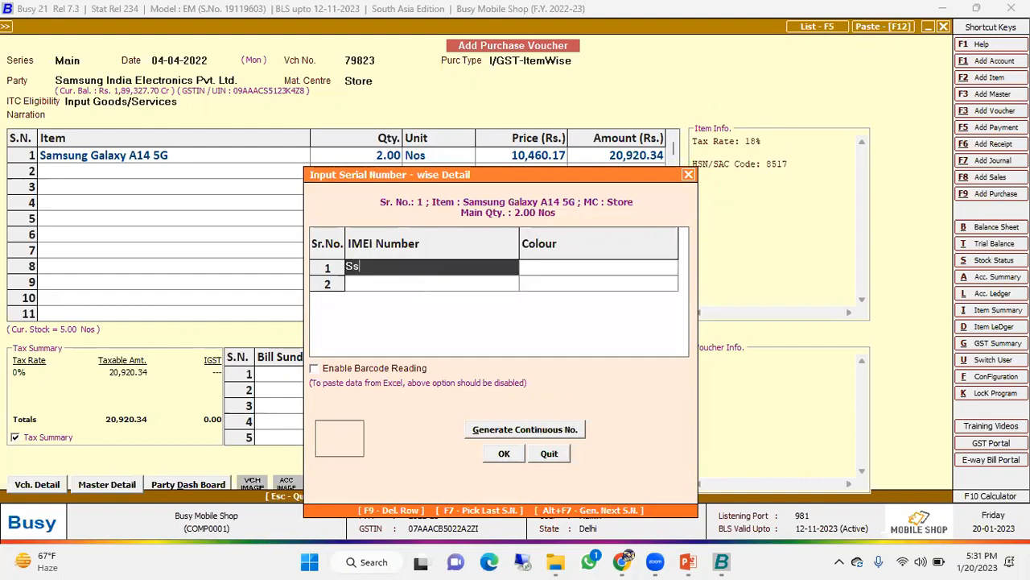
text(S)
text(AI)
text(14)
text(000)
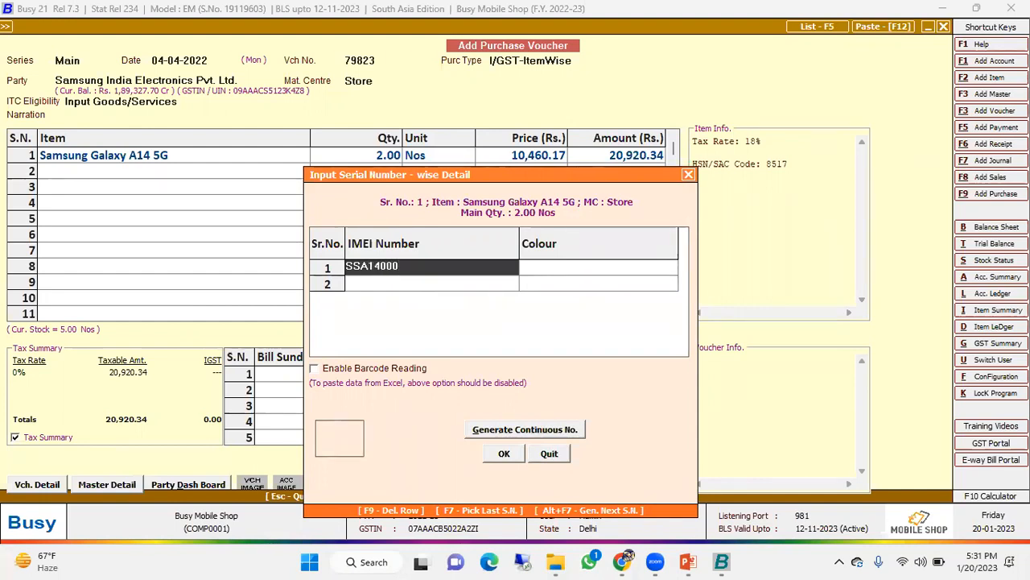
text(43)
key(Return)
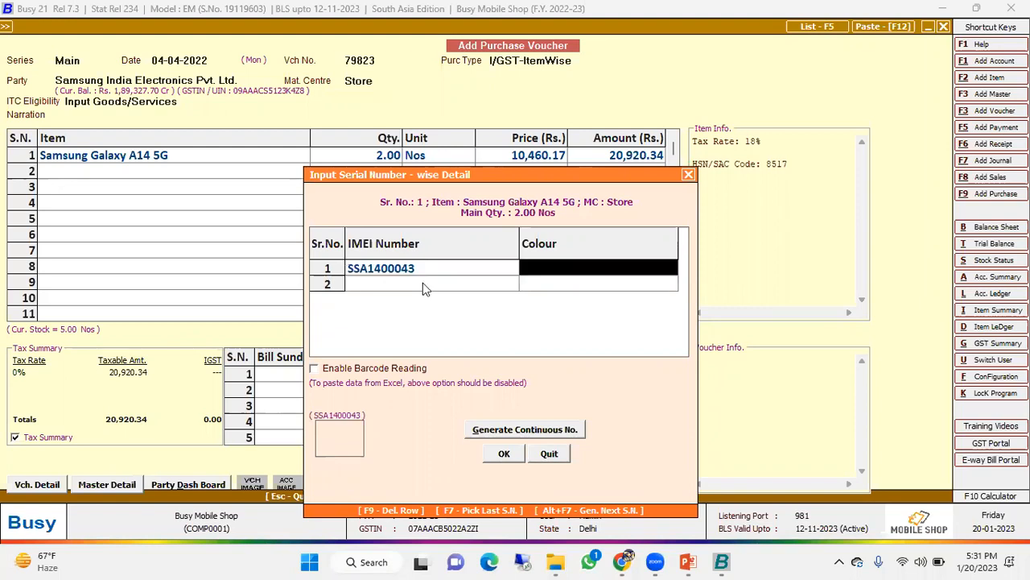
text(white)
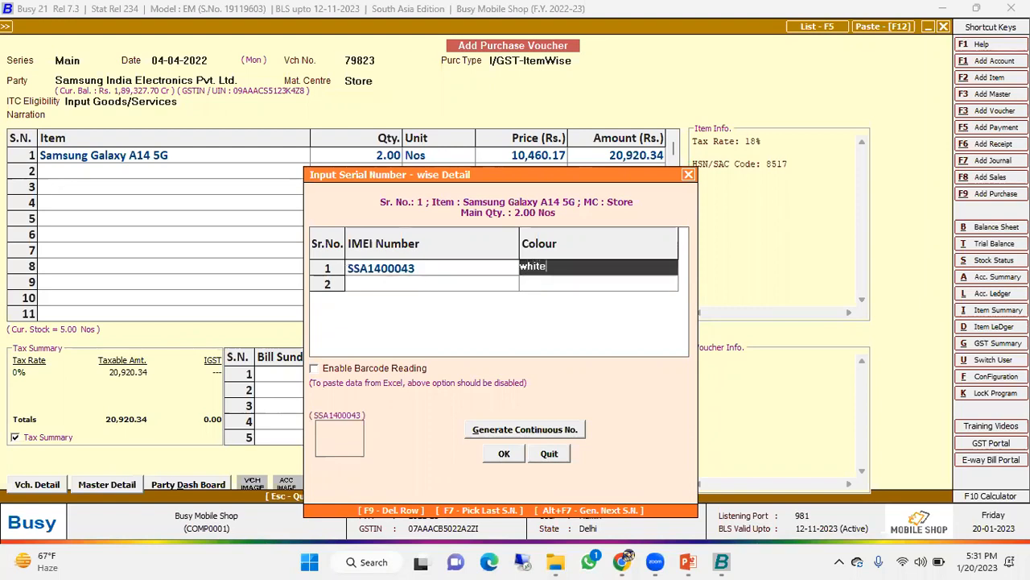
key(Return)
- Enter IMEI number SSA1400933 with colour Blue for the second unit
text(ss)
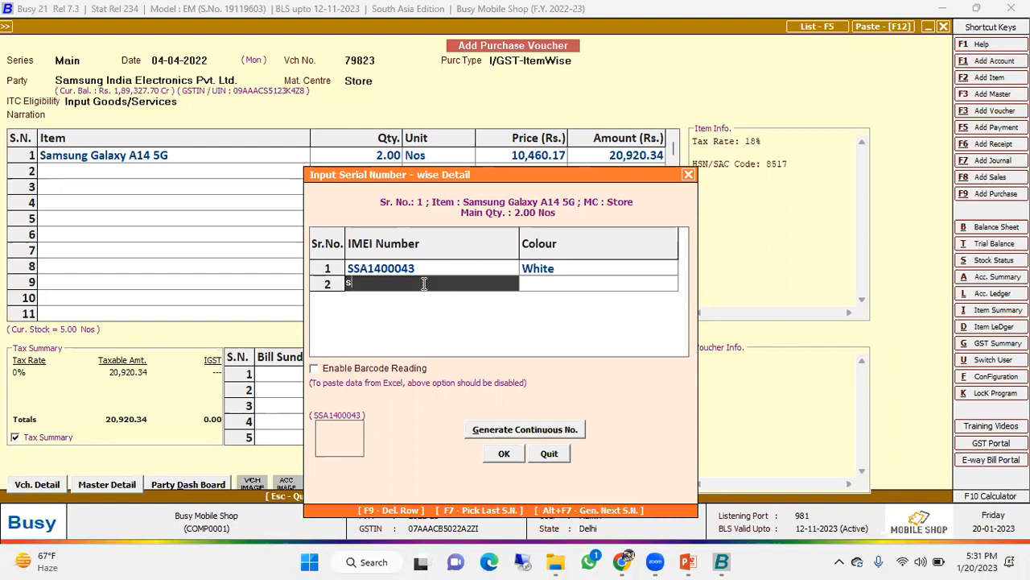
key(BackSpace)
key(BackSpace)
text(SSA1400933)
key(Return)
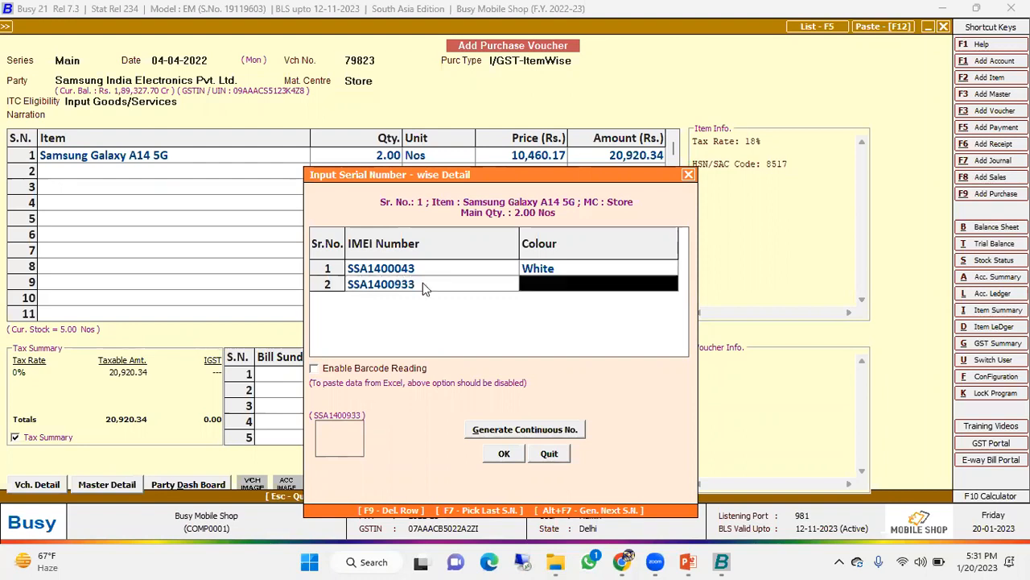
text(Blue)
key(Return)
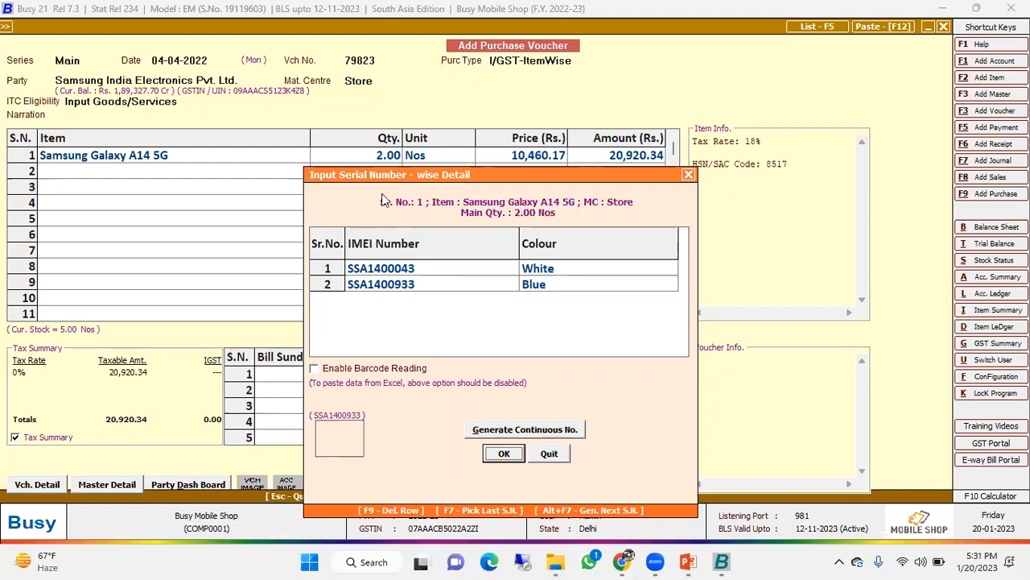
- Check both IMEI and colour entries and accept the serial number details
drag(400, 175, 381, 172)
click(417, 266)
click(419, 284)
click(546, 271)
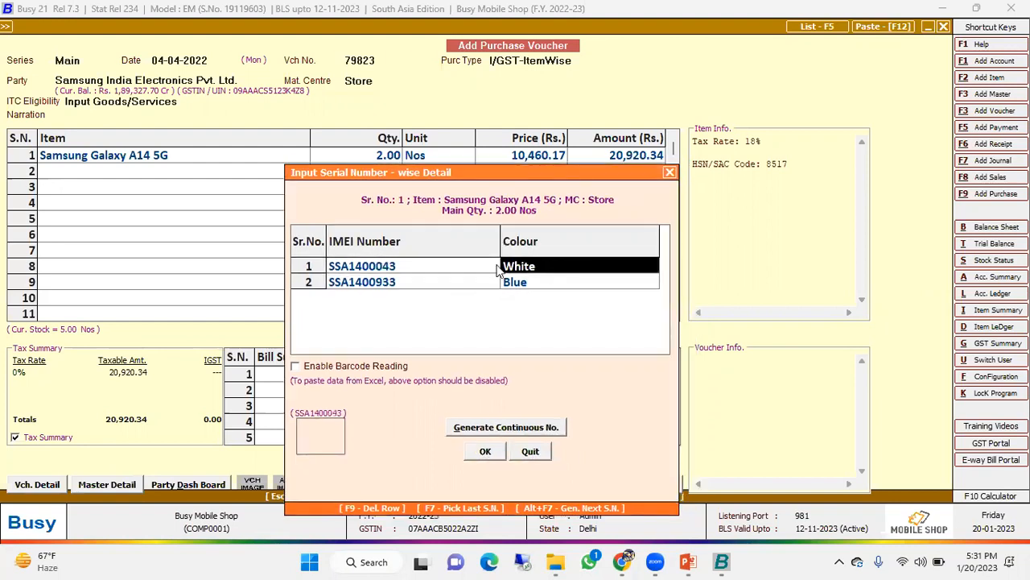
click(492, 456)
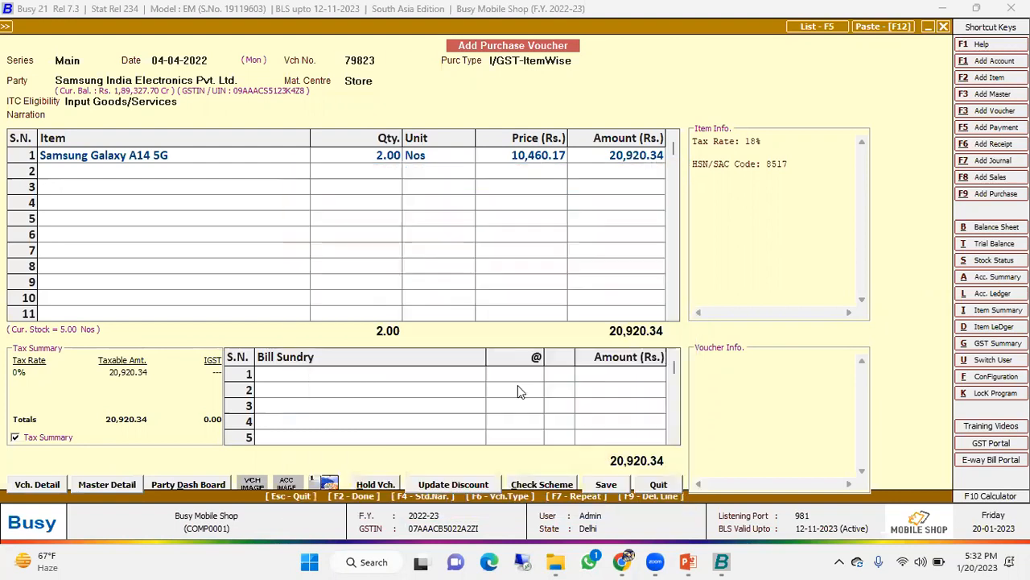
- Complete the item line and save the purchase voucher, accepting the bill-by-bill adjustment under new reference 79823 and the transport details
key(Return)
key(Return)
key(Return)
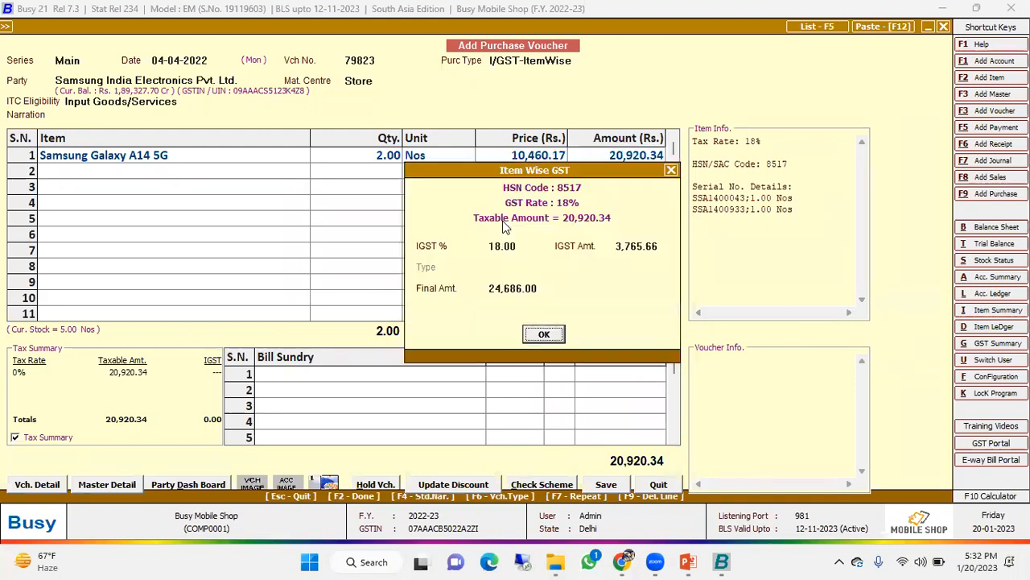
click(615, 486)
click(505, 340)
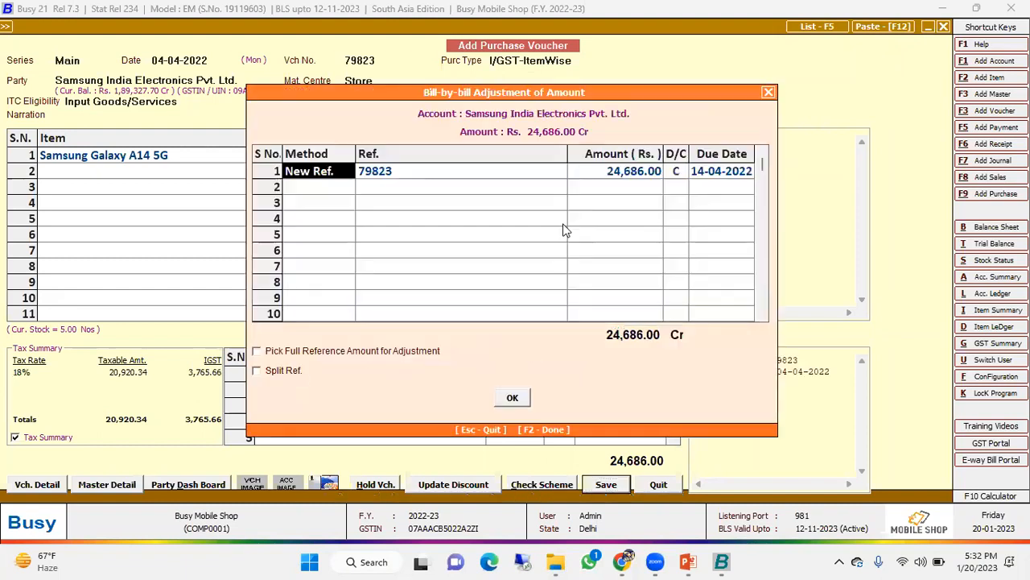
key(F2)
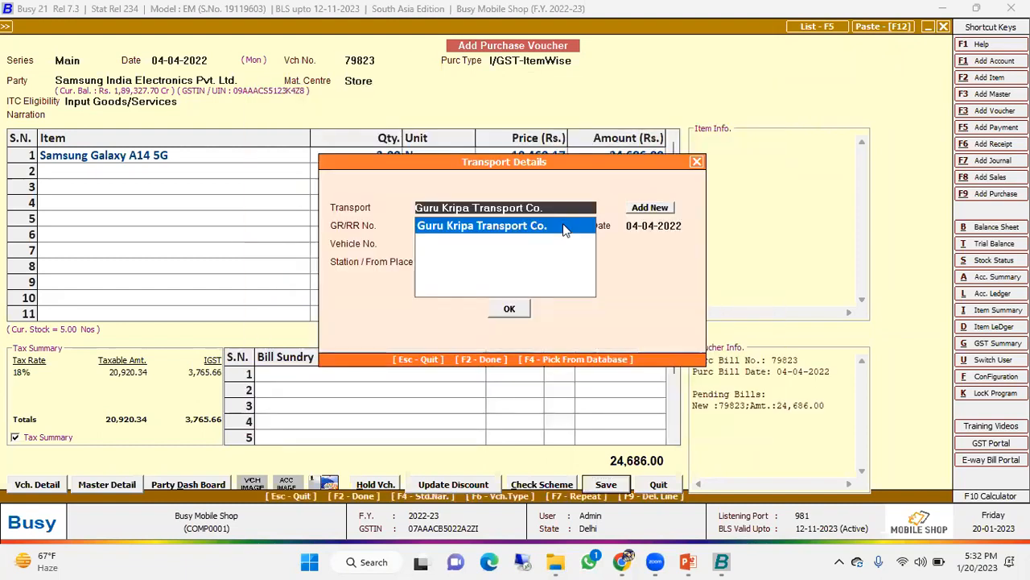
key(F2)
key(Escape)
key(Escape)
key(Return)
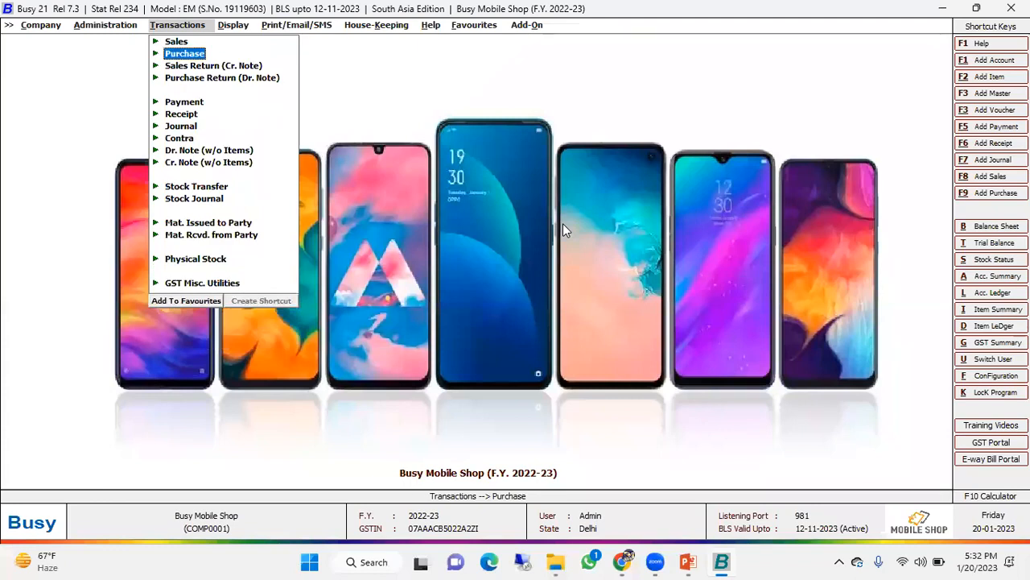
- Open the Item Serial No. Stock report from the serial-number-wise reports
key(Right)
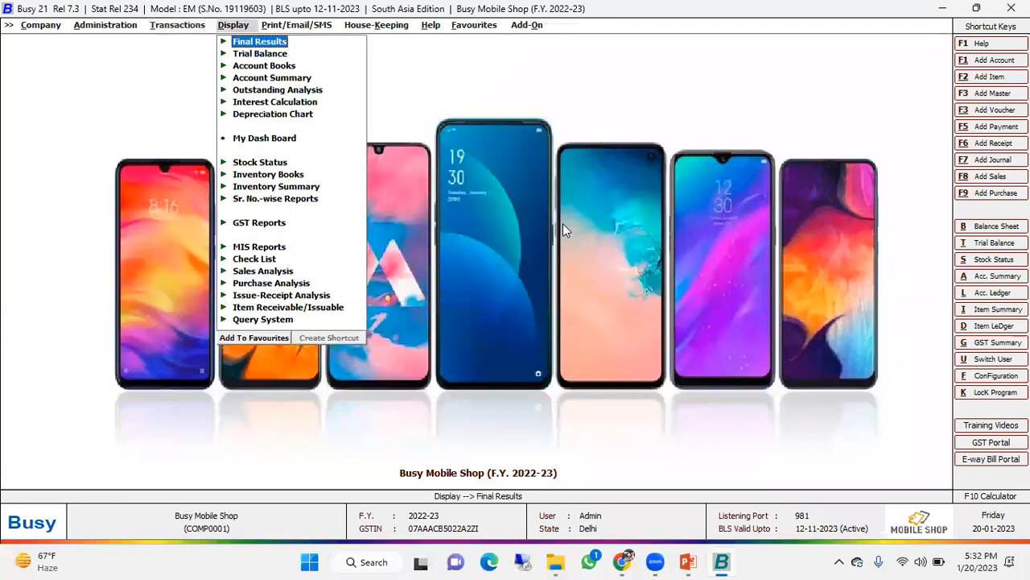
key(Down)
key(Down)
key(Down)
key(Down)
key(Down)
key(Down)
key(Down)
key(Down)
key(Down)
key(Down)
key(Down)
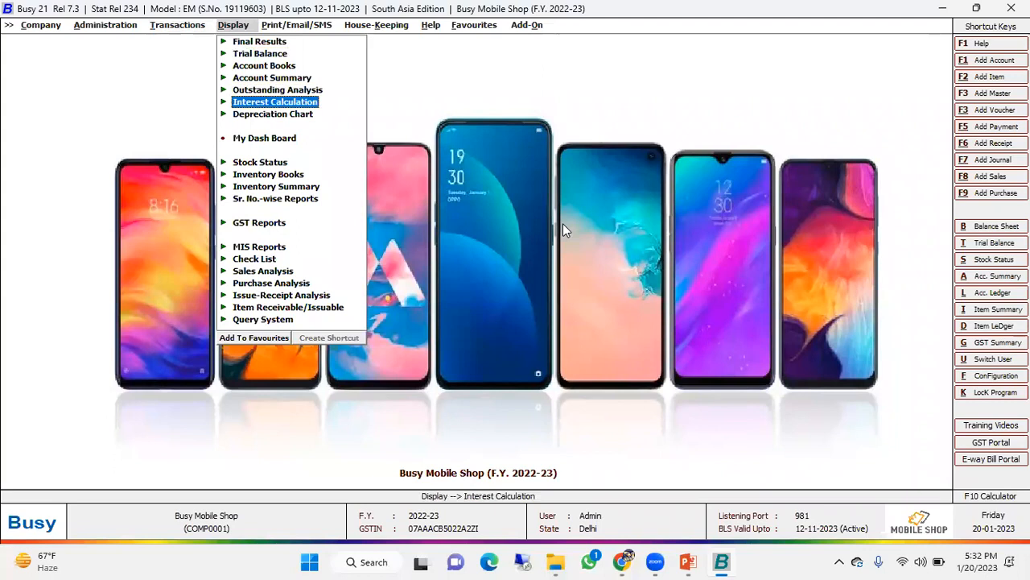
key(Return)
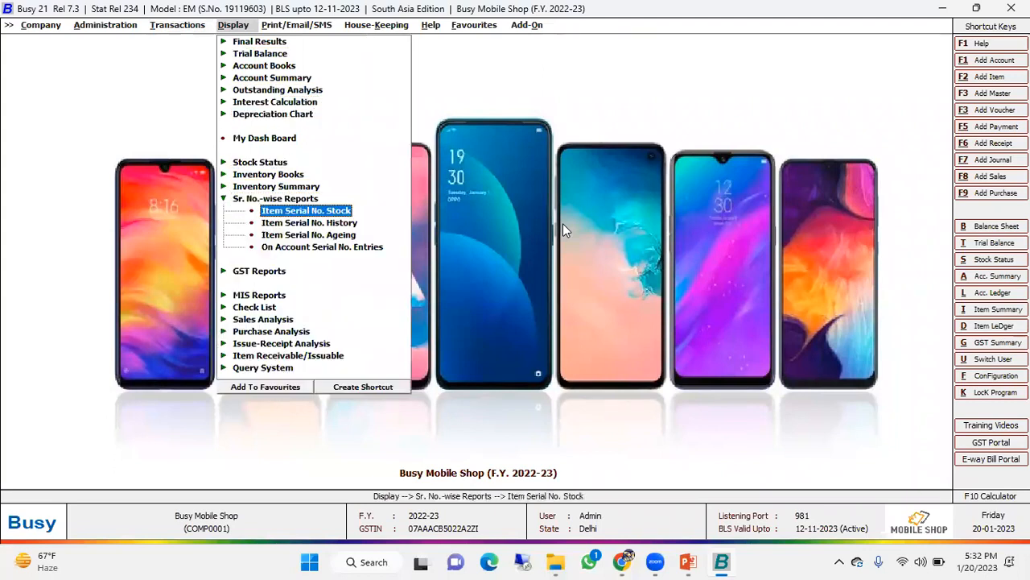
key(Return)
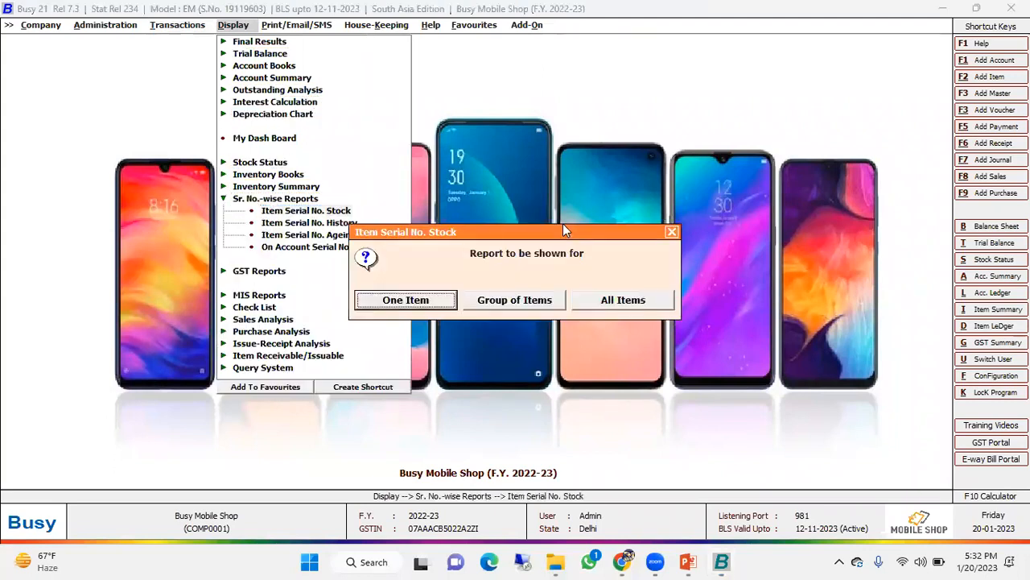
- Run the serial number stock report for one item, Samsung Galaxy A14 5G, with the default report options
key(Right)
key(Right)
key(Right)
key(Right)
key(Right)
key(Left)
key(Left)
key(Return)
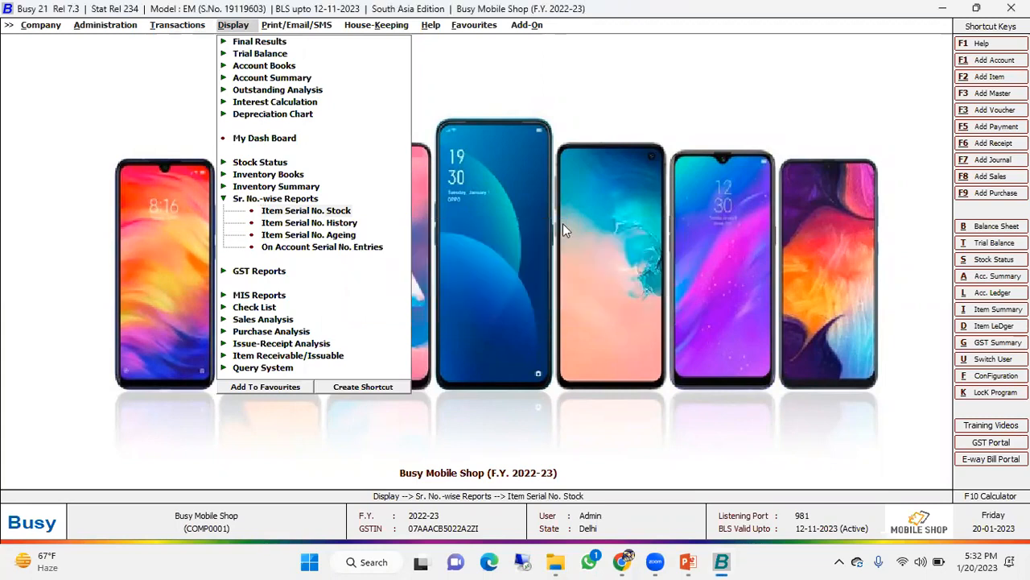
text(s)
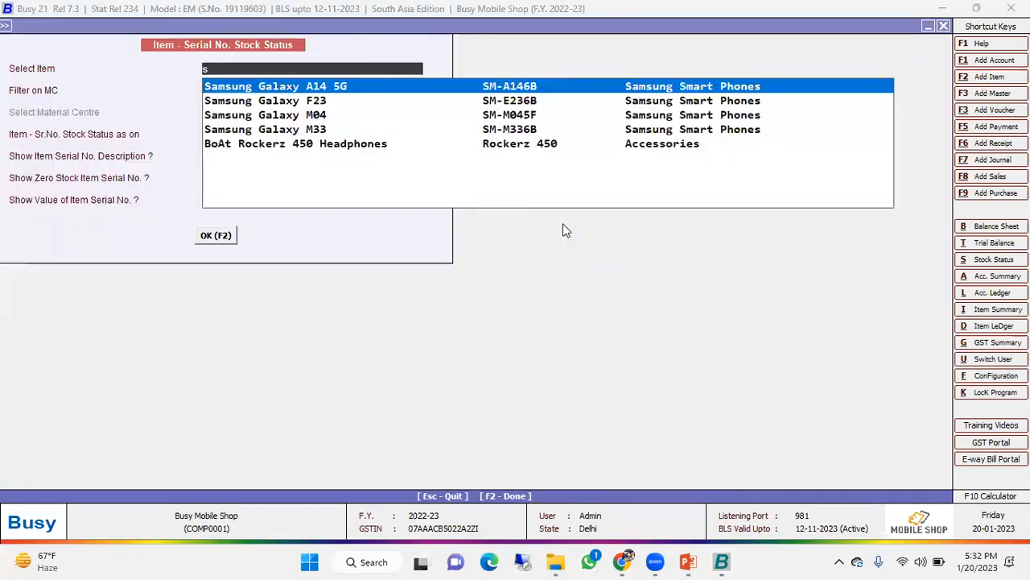
key(Return)
key(Return)
key(Return)
key(Return)
key(Return)
key(Return)
key(Return)
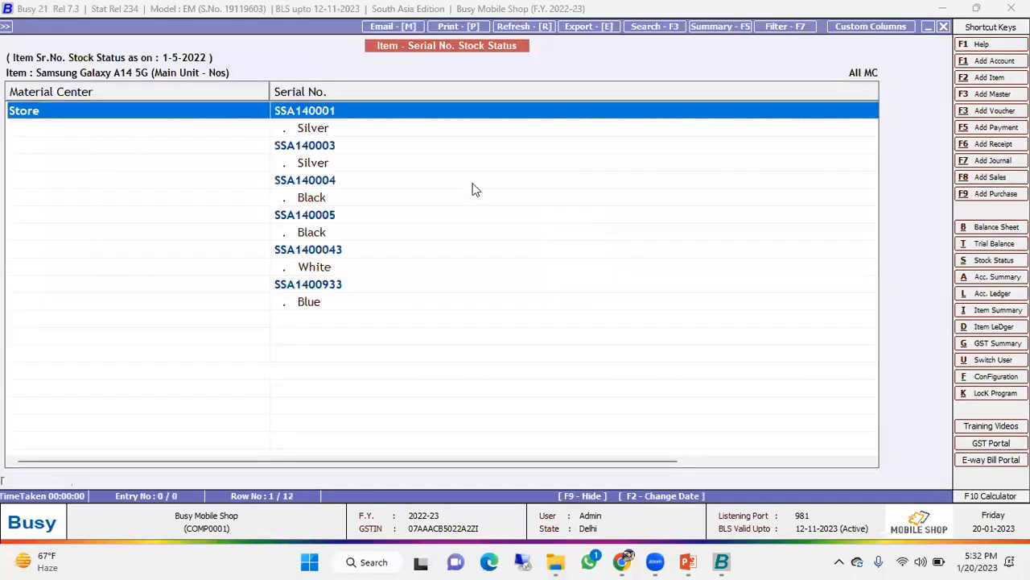
- Examine the serial numbers and colours of the Galaxy A14 5G units in stock, including the two newly purchased ones
click(338, 252)
drag(338, 253, 338, 284)
click(336, 249)
drag(329, 115, 343, 209)
drag(340, 251, 345, 311)
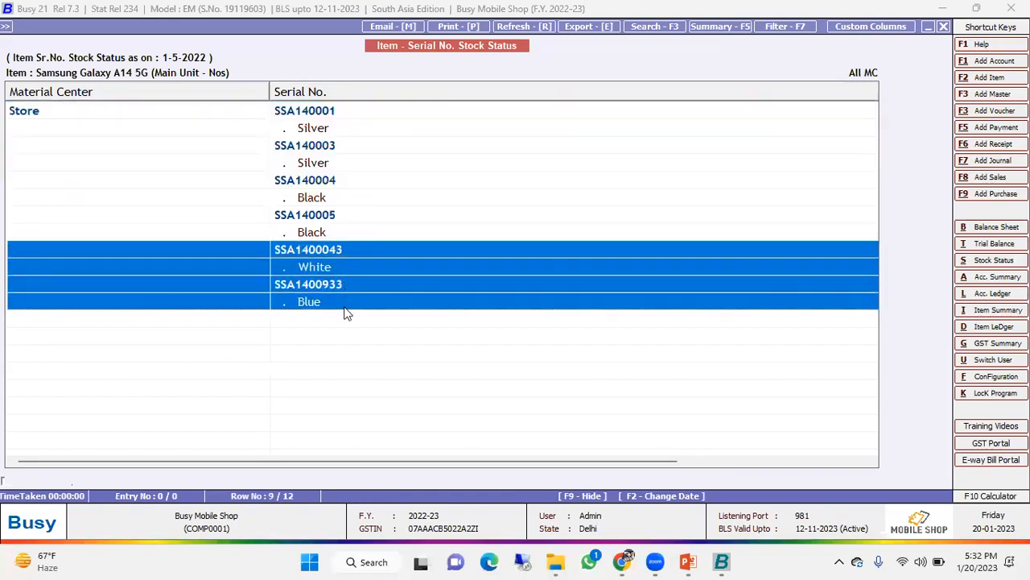
click(328, 271)
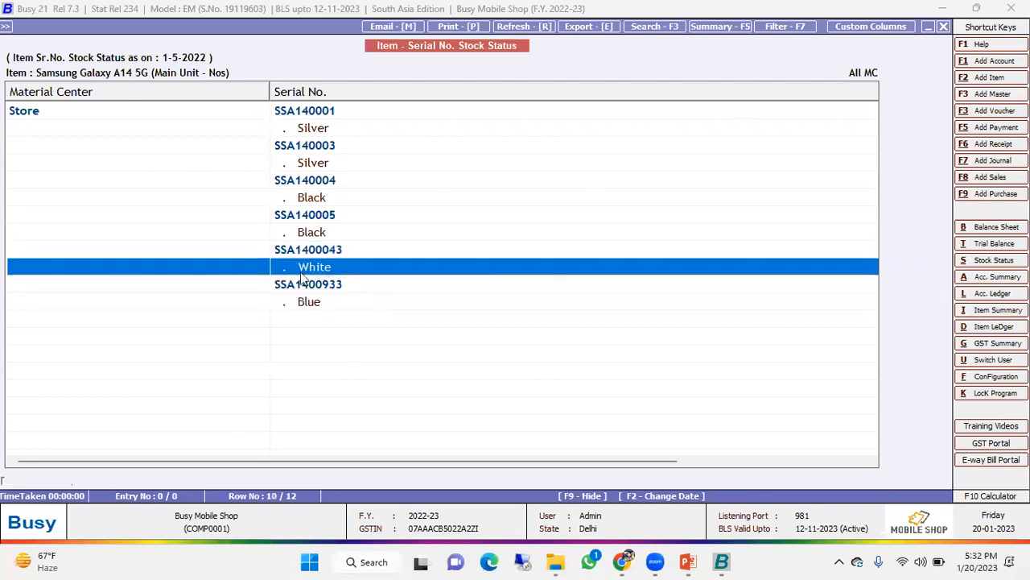
click(326, 252)
click(329, 269)
click(322, 306)
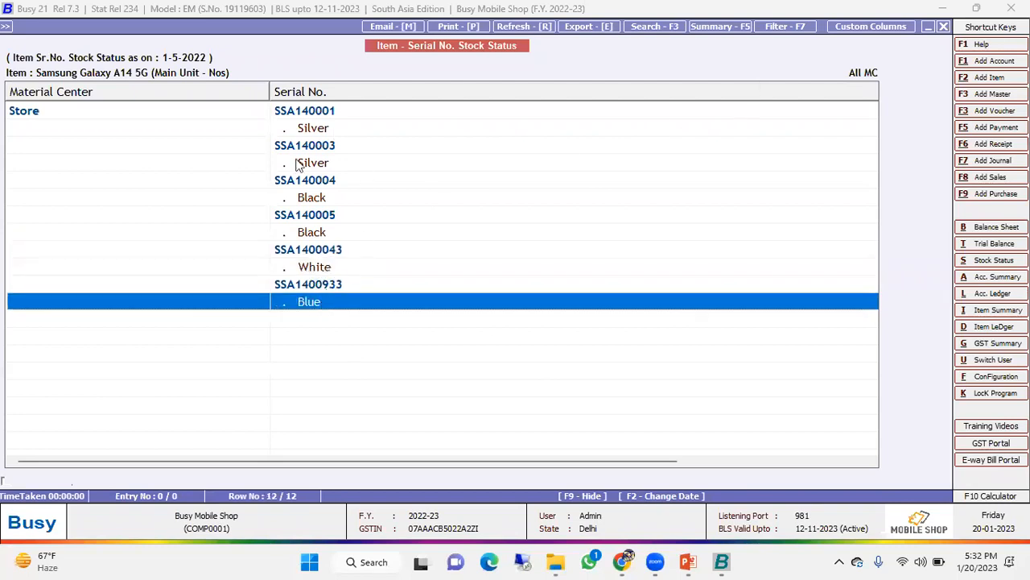
click(324, 115)
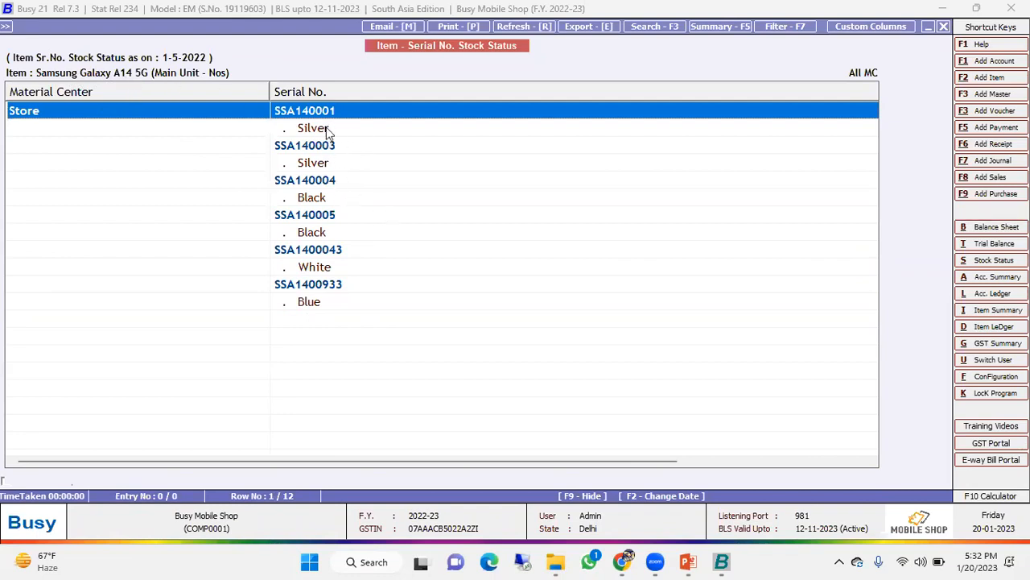
- Narrow the Serial No. column to bring the quantities alongside, and check the quantity of each unit
scroll(325, 179, right, 4)
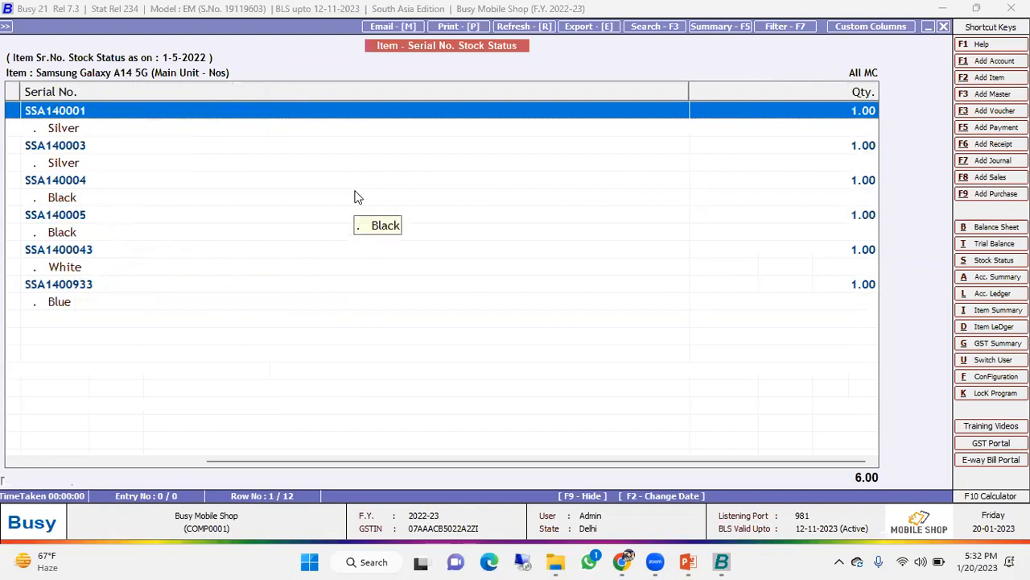
drag(687, 84, 572, 92)
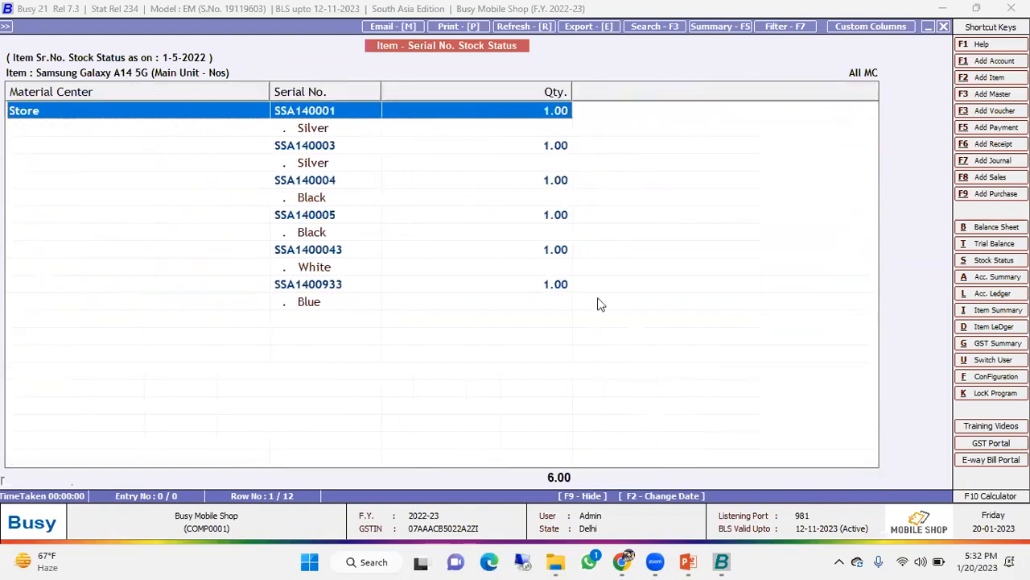
click(304, 150)
click(318, 180)
click(318, 164)
click(317, 200)
click(318, 216)
click(320, 249)
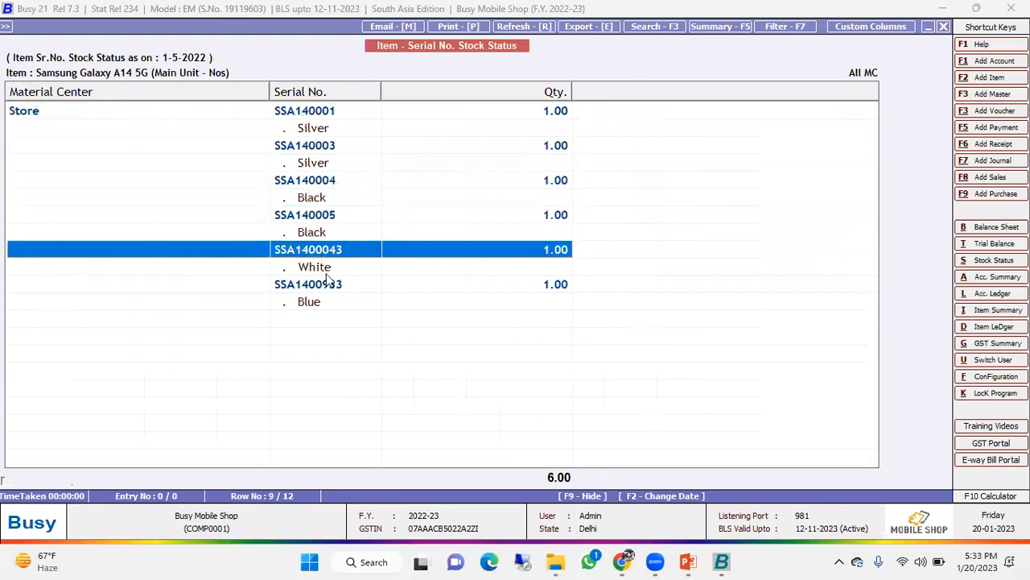
click(328, 284)
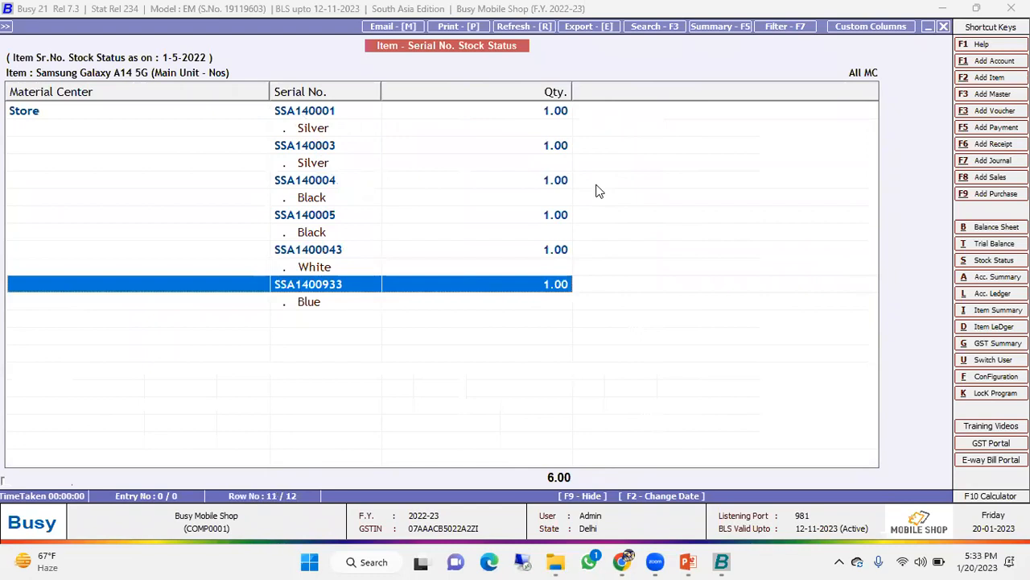
- Close the serial number stock report and start a new sales voucher
key(Escape)
key(Escape)
key(Escape)
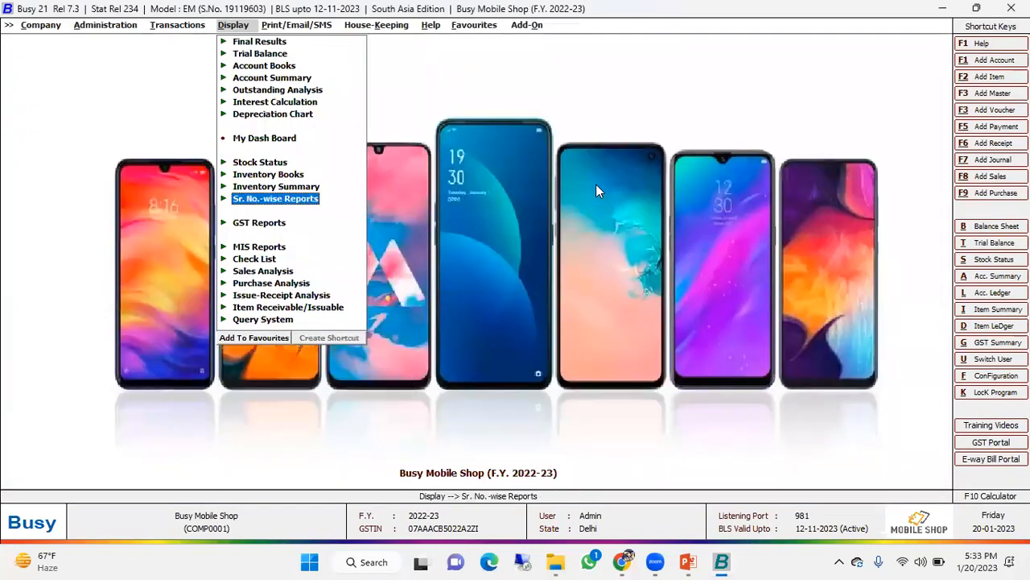
key(Left)
key(Up)
key(Right)
key(Return)
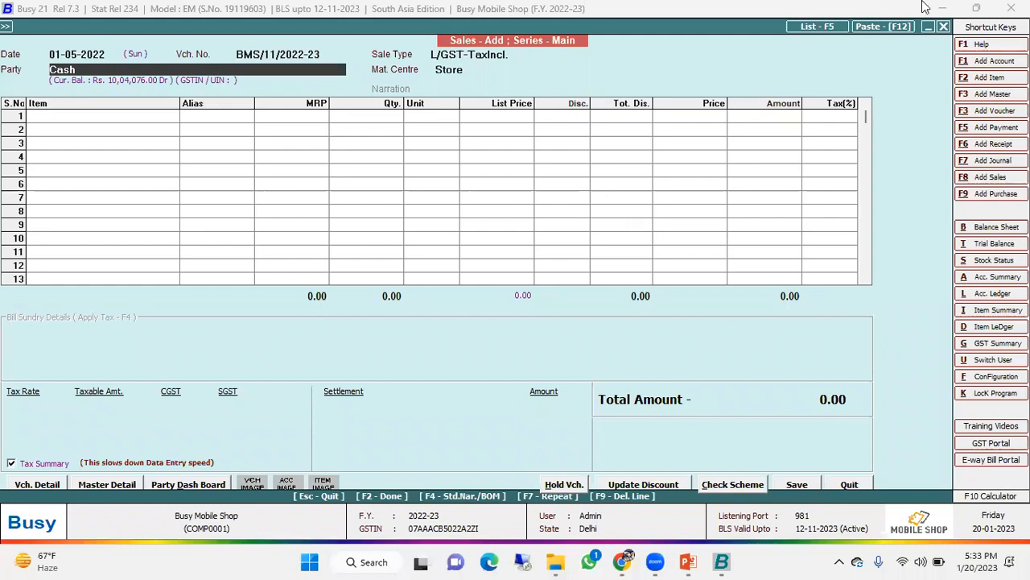
- Review the date and party of the sales voucher and try to clear its automatic voucher number
click(90, 54)
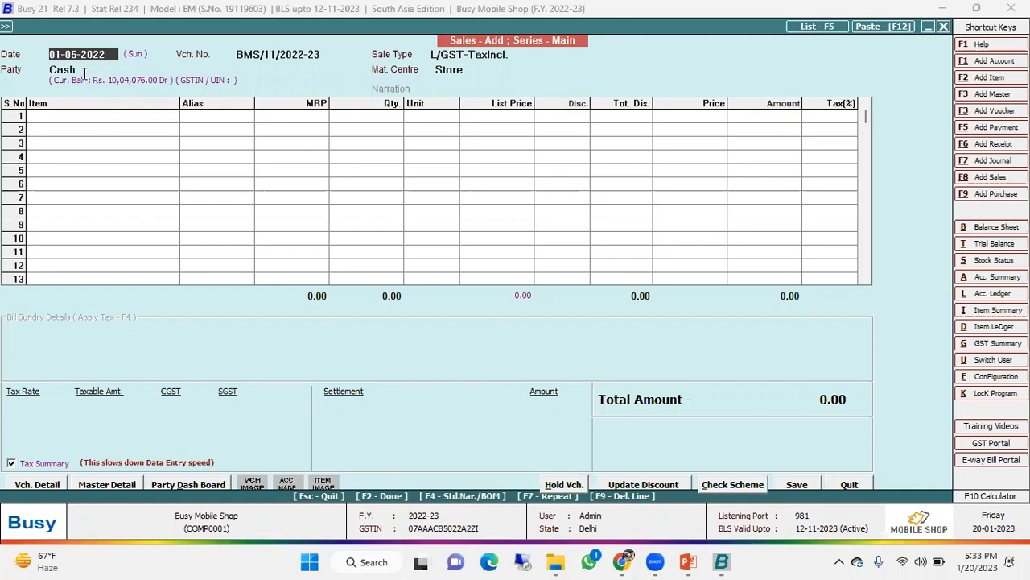
click(84, 71)
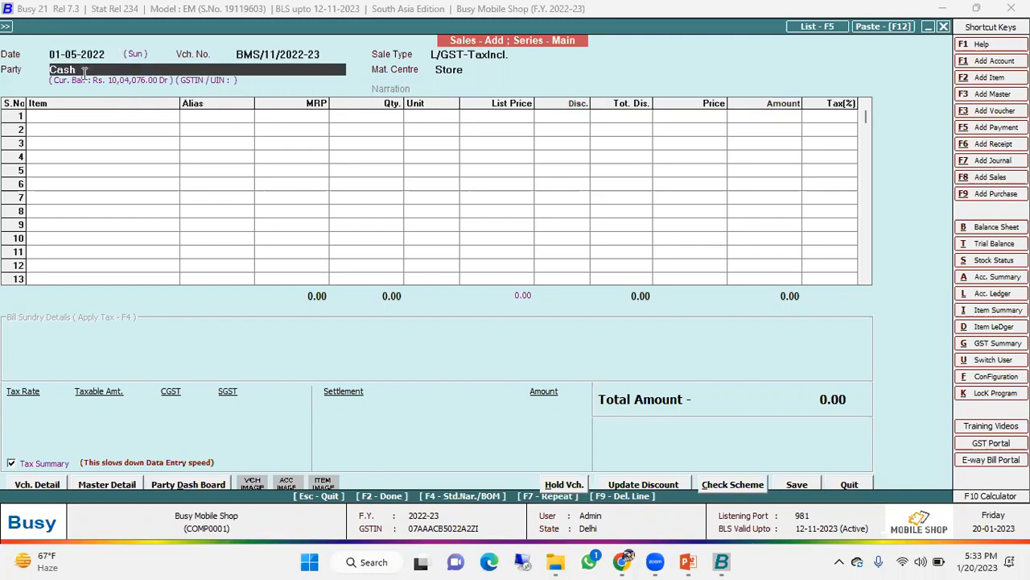
click(299, 59)
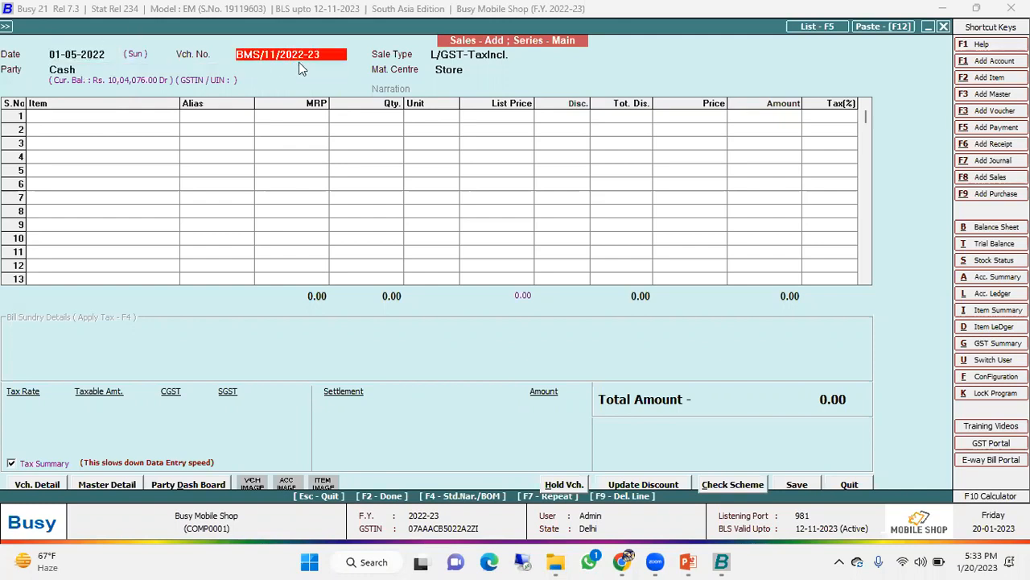
key(BackSpace)
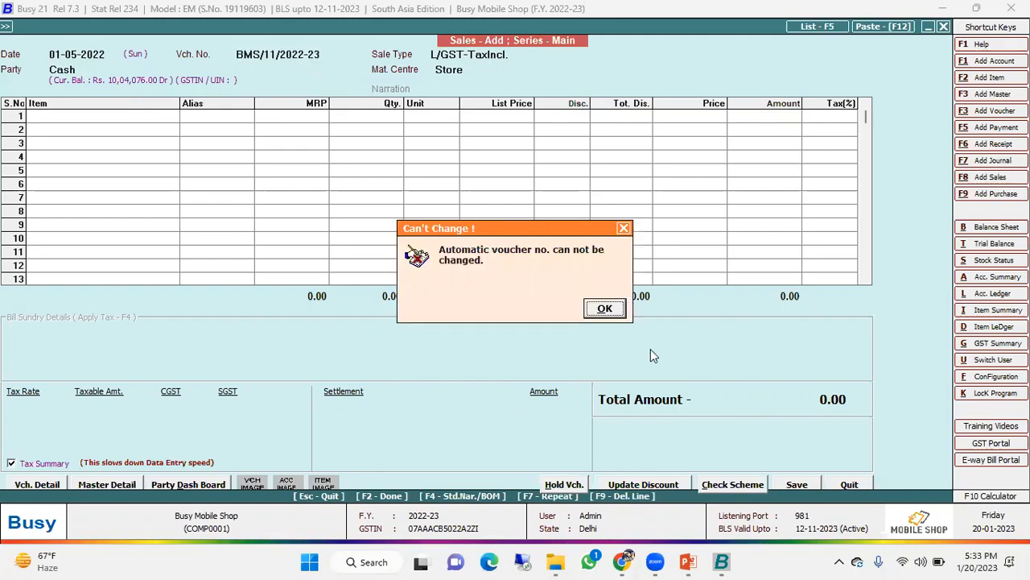
click(591, 310)
- Set the sales voucher's date to 02-05-2022
click(113, 54)
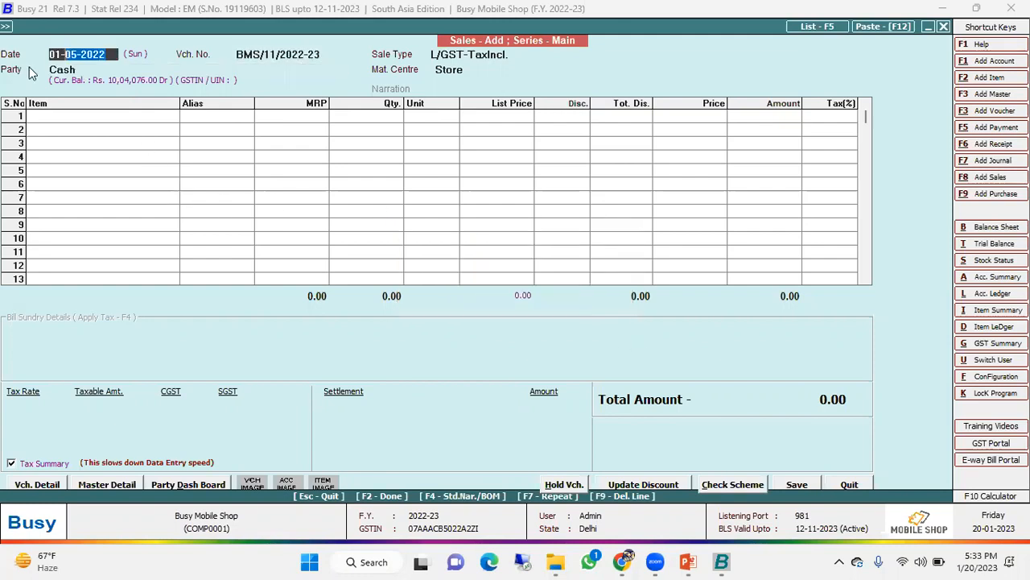
click(64, 53)
key(BackSpace)
text(2)
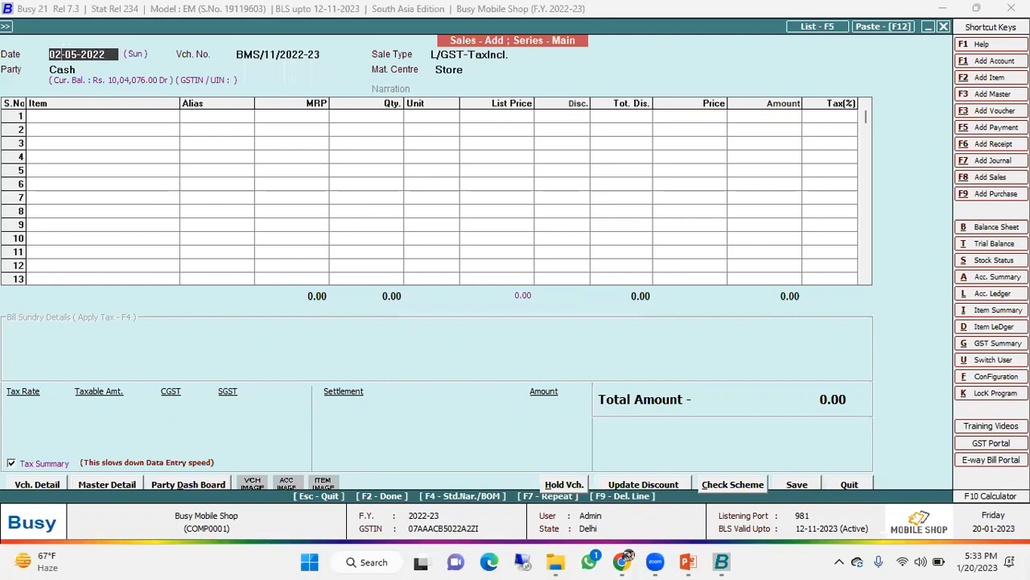
key(Return)
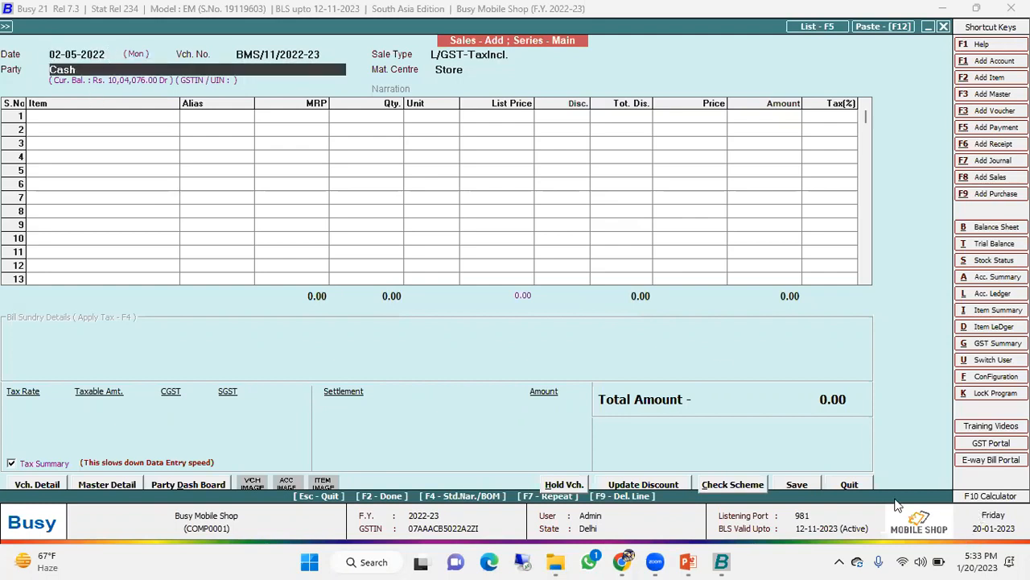
- Restart the sales voucher without saving, accept Cash as the party, and keep the GST report basis As Per Party Master
click(849, 484)
key(Return)
click(87, 54)
click(110, 71)
key(Return)
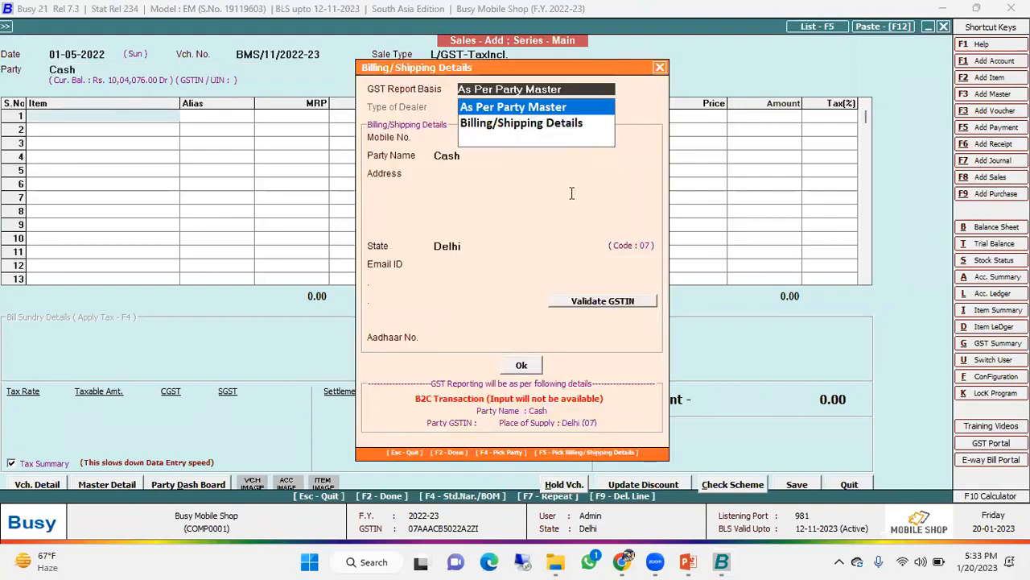
key(Return)
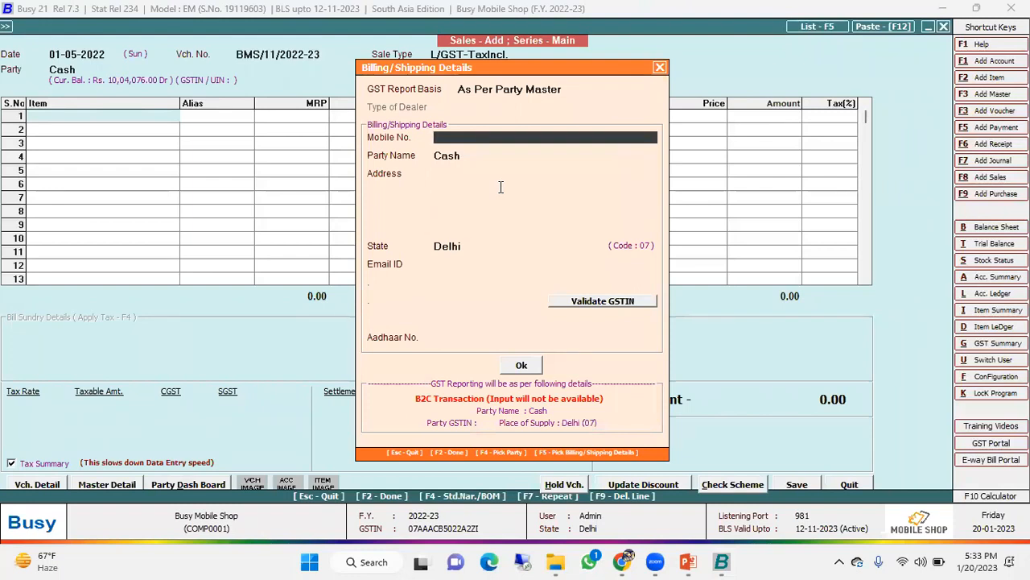
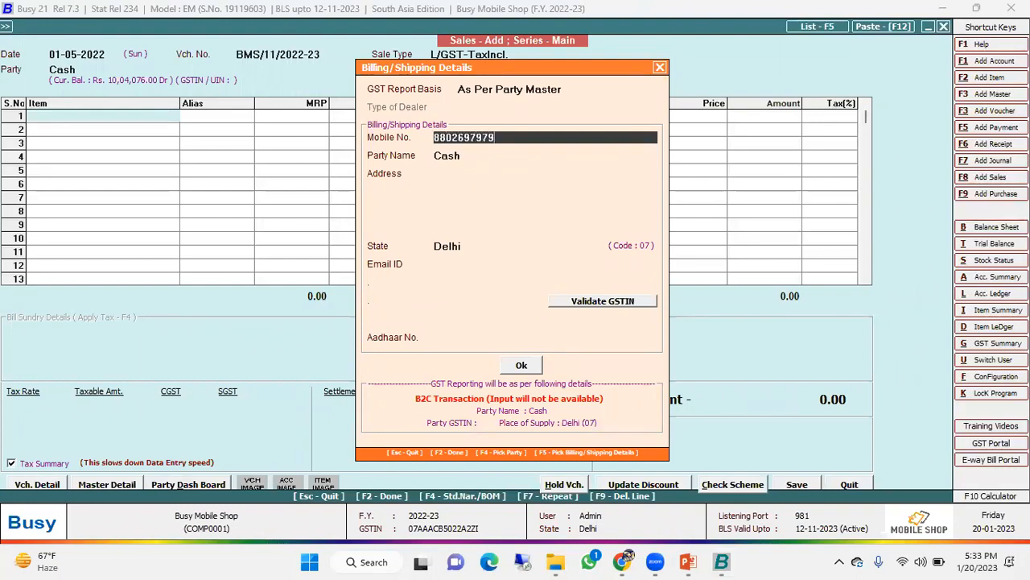
- Enter the customer's mobile number and full name in the billing/shipping details
key(Return)
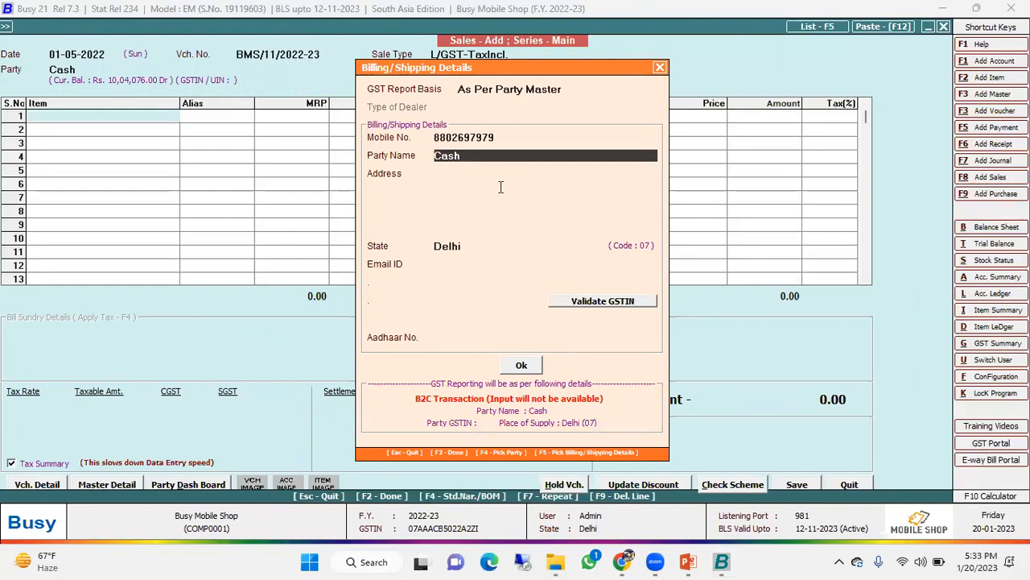
key(Return)
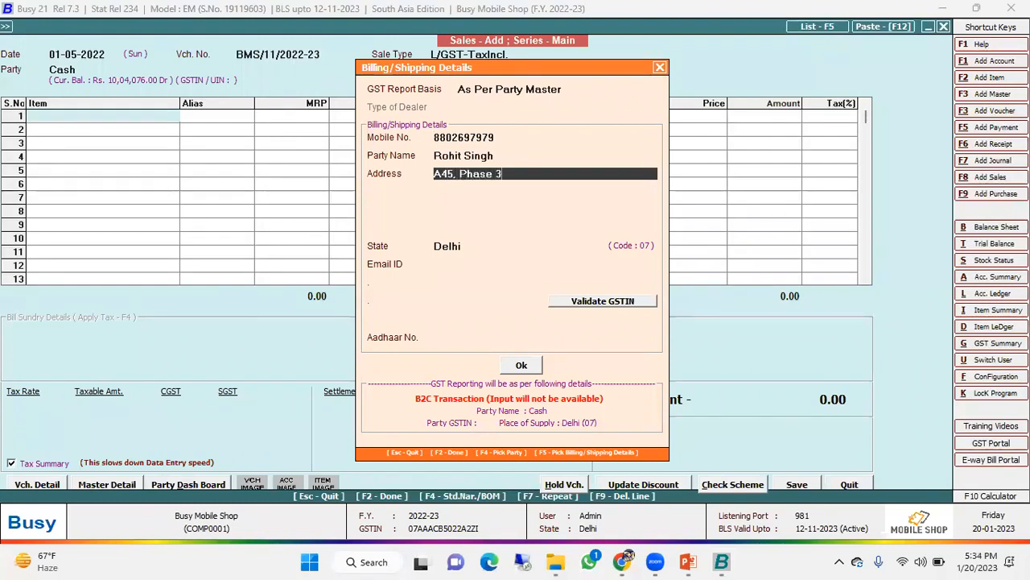
- Enter the customer's address on two lines of the billing/shipping details, correcting the misspelled locality
key(Return)
text(as)
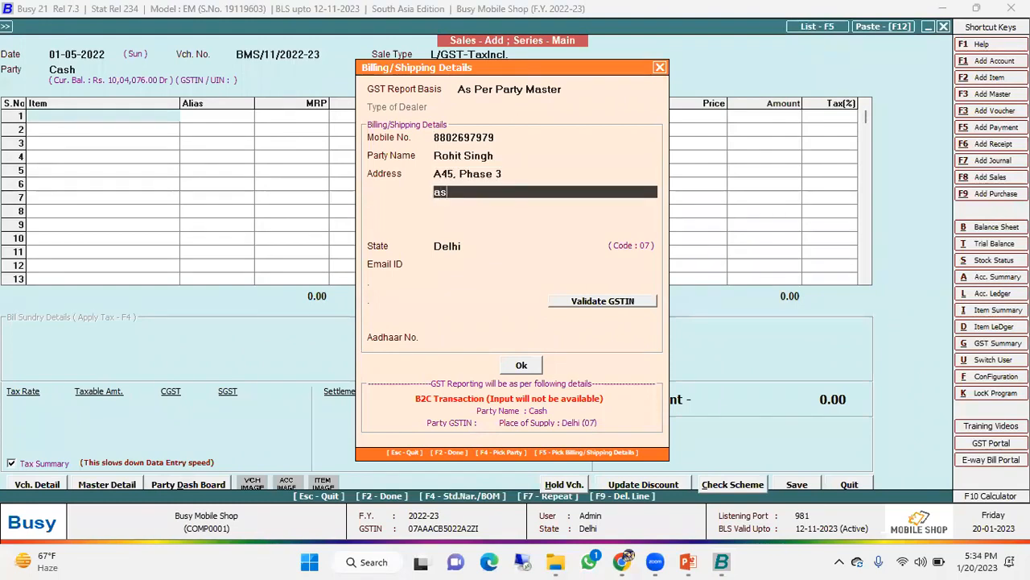
text(hok vohar)
key(BackSpace)
key(BackSpace)
key(BackSpace)
key(BackSpace)
key(BackSpace)
text(vihar)
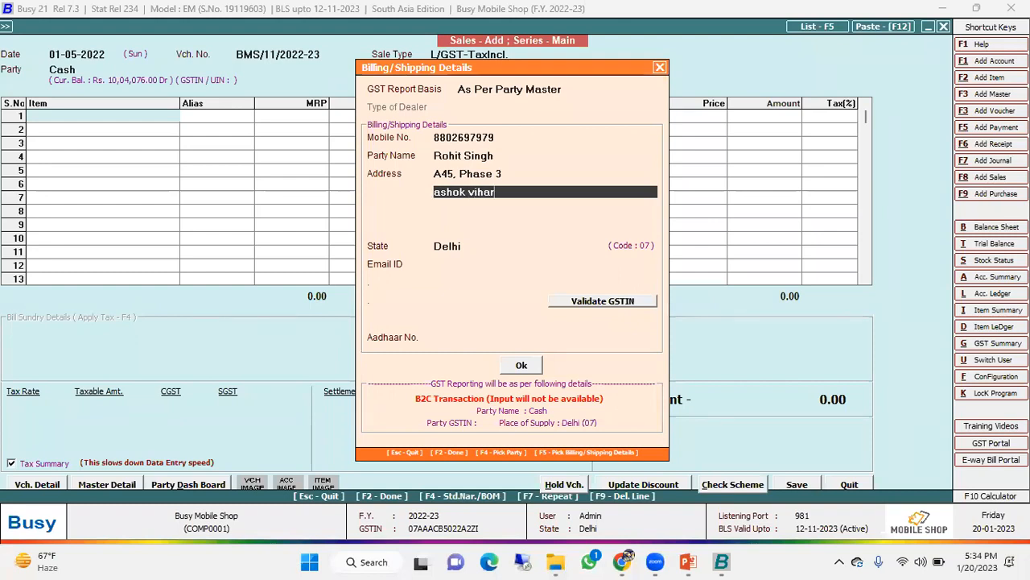
- Complete the customer's address with the city line and the postal code line, and keep the default state
key(Return)
text(new)
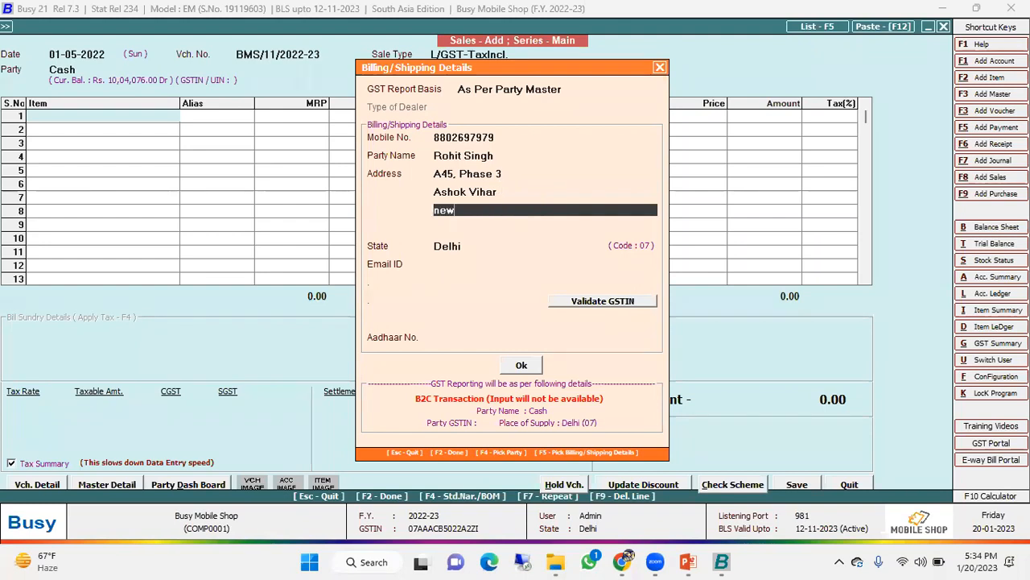
text( delhi)
key(Return)
text(delhi - 110052)
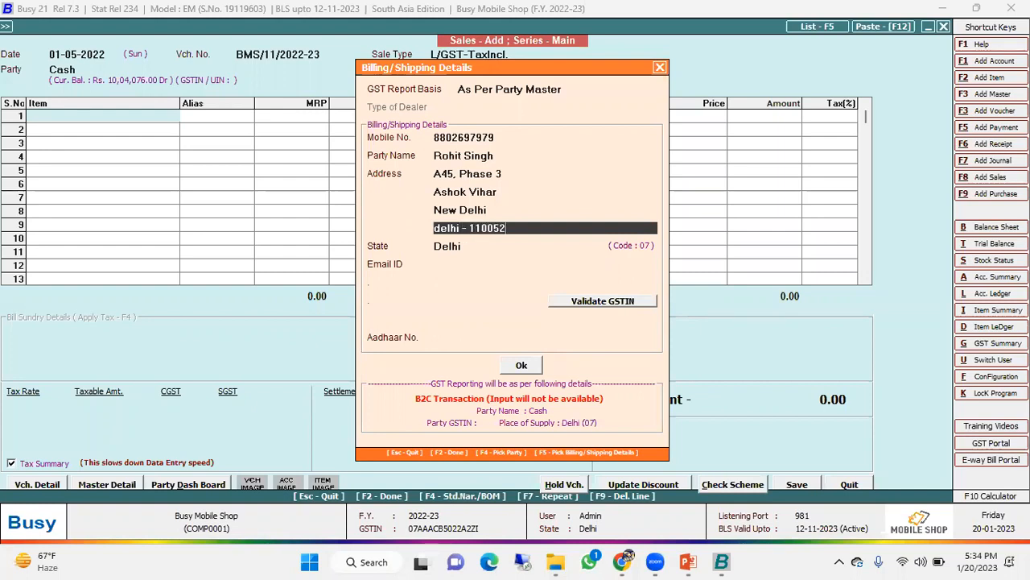
key(Return)
key(Return)
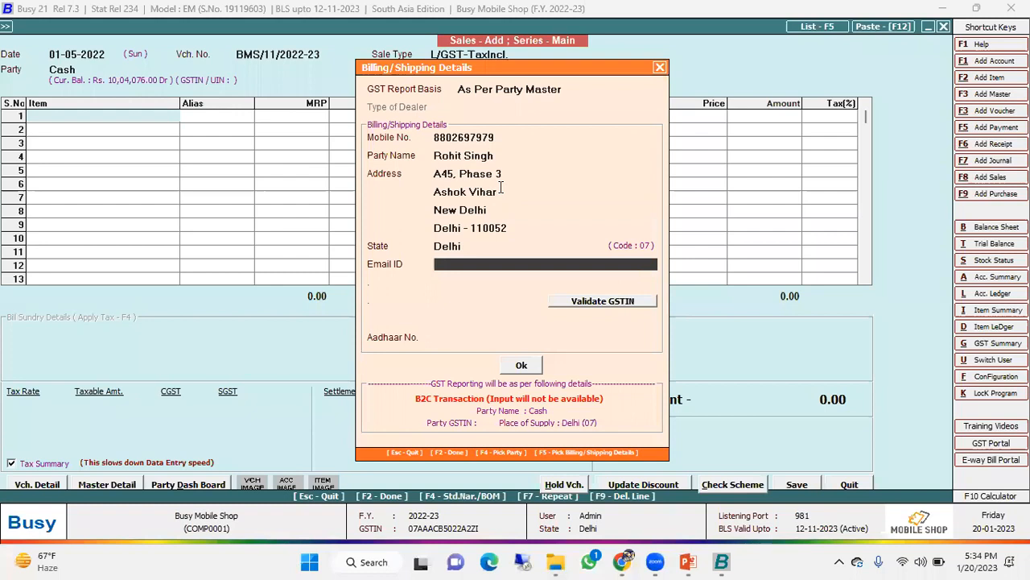
- Enter the customer's e-mail address in the billing/shipping details, correcting the misspelled beginning
text(rahit)
key(BackSpace)
key(BackSpace)
key(BackSpace)
key(BackSpace)
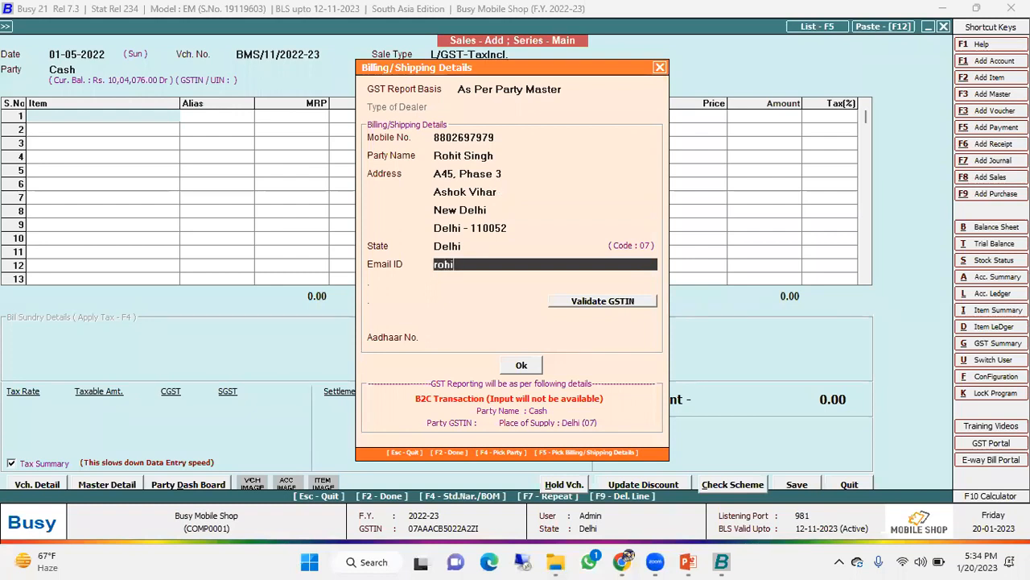
key(Return)
key(Return)
key(Return)
key(Return)
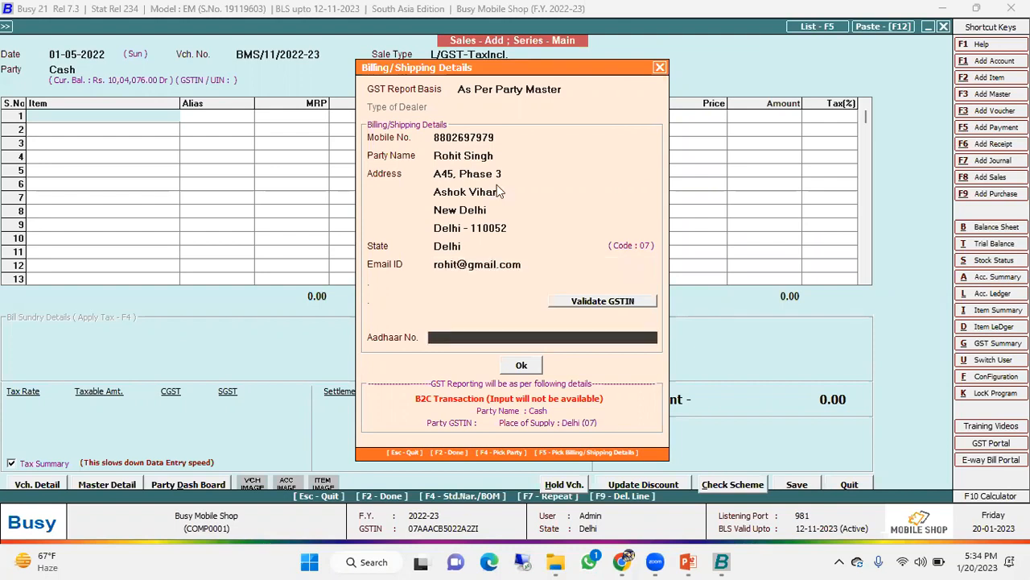
- Leave the Aadhaar number blank, accept the billing/shipping details and proceed to the voucher's first item row
key(Tab)
key(Return)
key(Return)
key(Return)
key(Return)
key(Return)
key(Return)
key(Return)
key(Return)
key(Return)
key(Return)
key(Return)
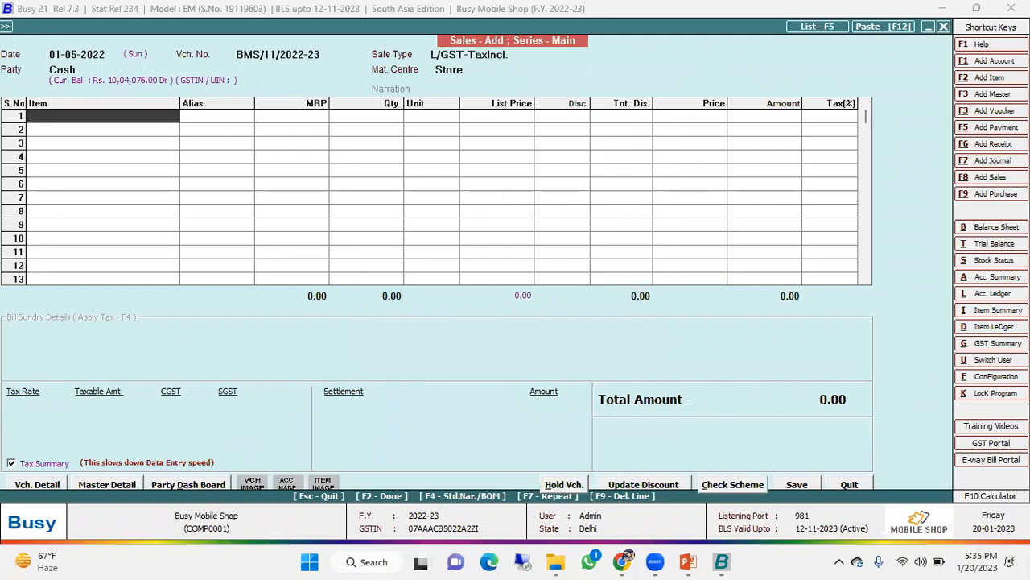
- Add the I Phone 13 to the first item row through its serial number IP1300004
text(IP13000)
key(BackSpace)
text(004)
key(Return)
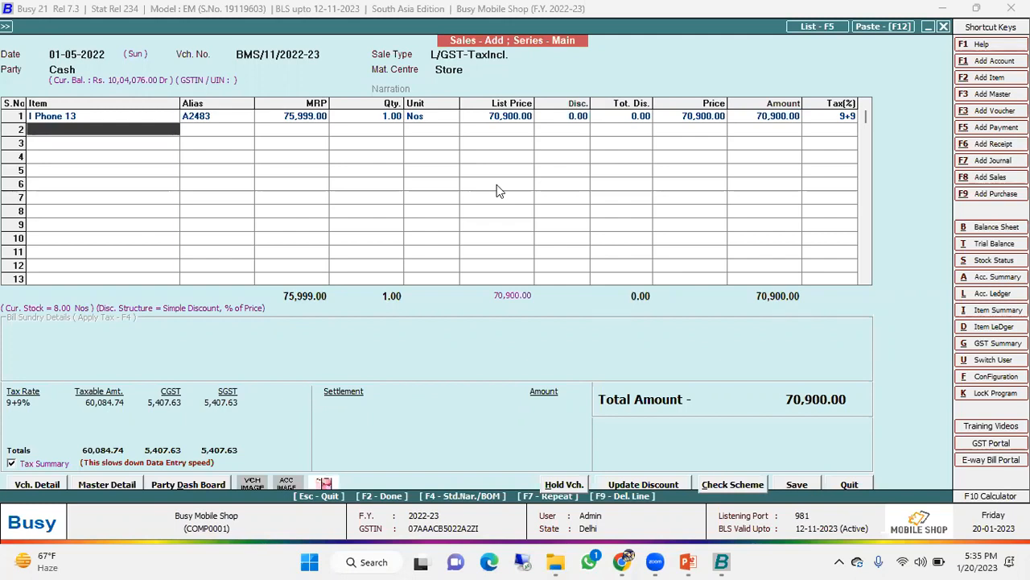
- Review the I Phone 13 row's alias, MRP, list price and discount fields without changing them
key(Up)
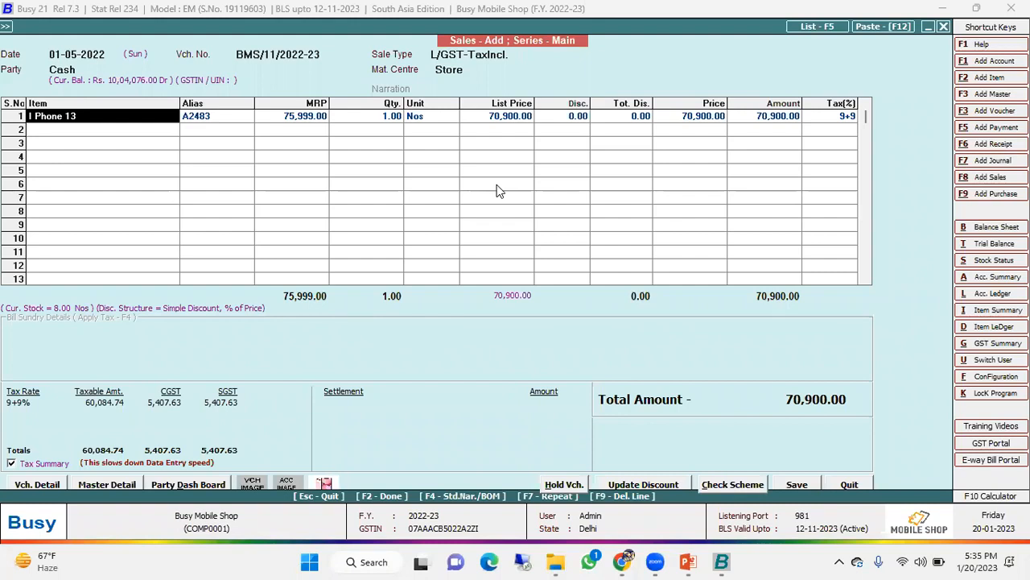
key(Return)
key(Return)
key(Return)
key(Return)
key(Return)
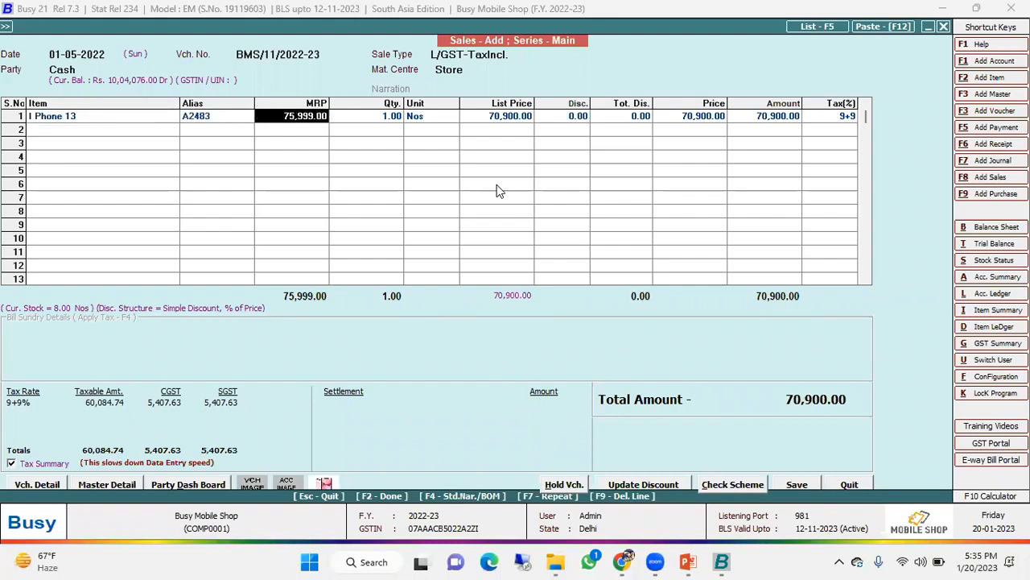
key(Return)
key(Return)
key(Return)
key(Return)
key(Return)
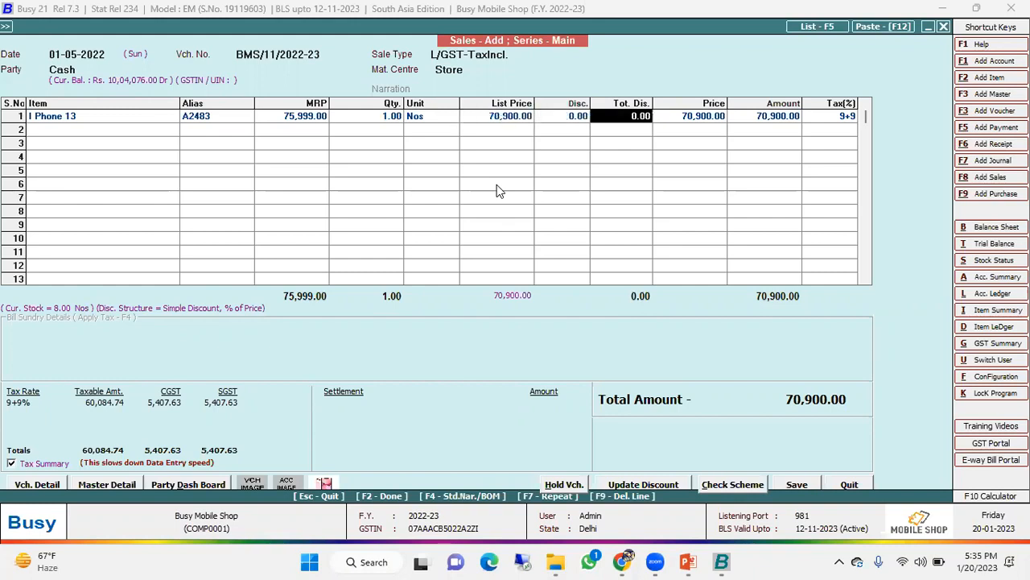
key(Up)
key(Up)
key(Up)
key(Up)
key(Up)
key(Up)
key(Up)
key(Up)
key(Up)
key(Up)
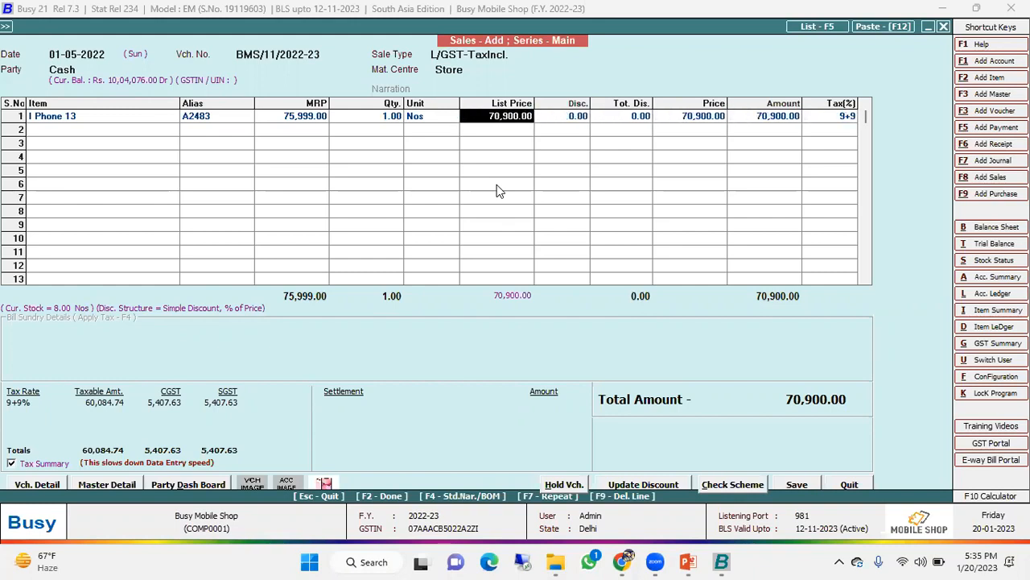
key(Down)
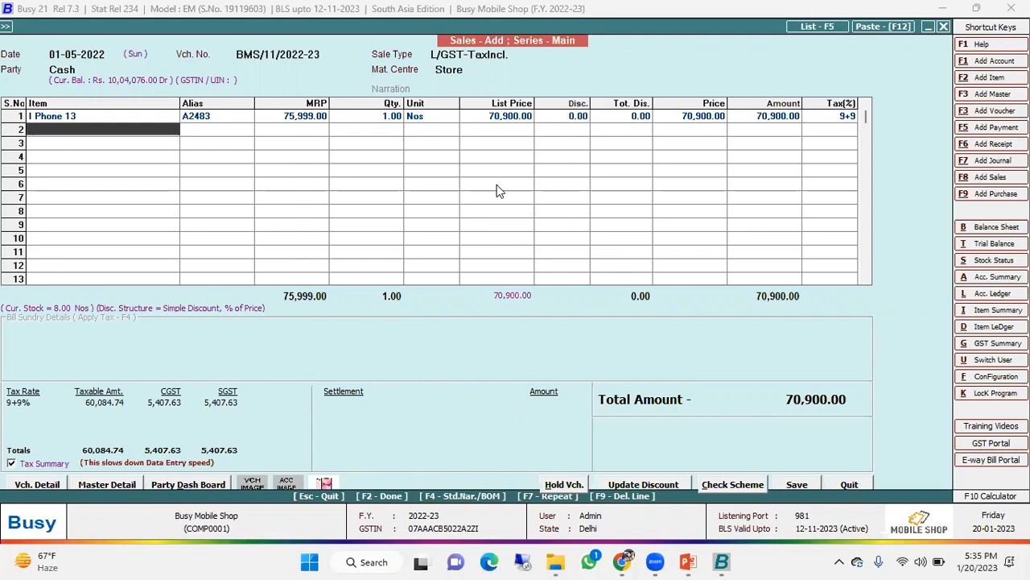
- Add BoAt Rockerz 450 Headphones as the second item with quantity 1 and assign serial number BON0005
key(Return)
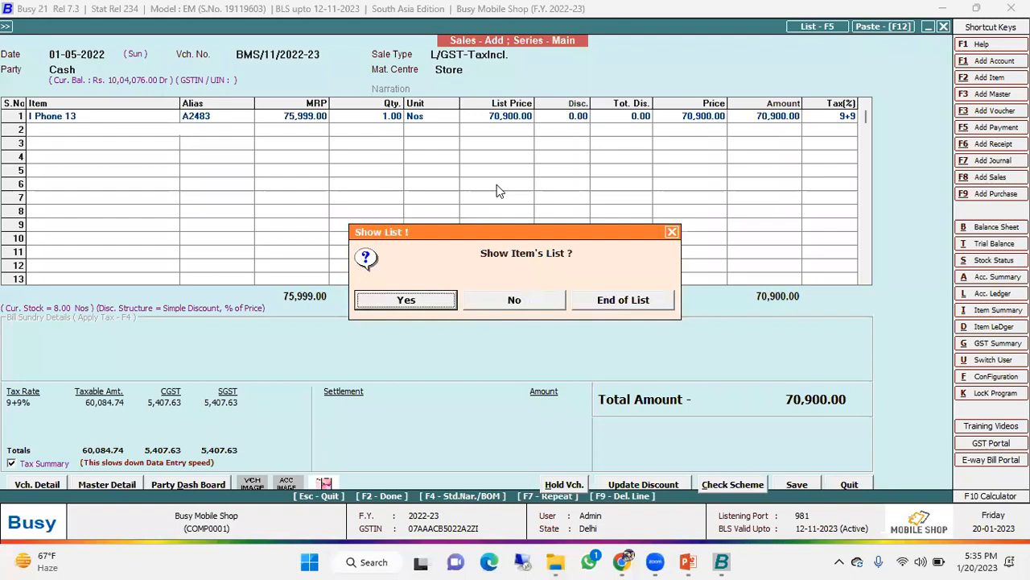
key(Return)
key(Down)
key(Down)
key(Down)
key(Down)
key(Down)
key(Down)
key(Down)
key(Down)
key(Down)
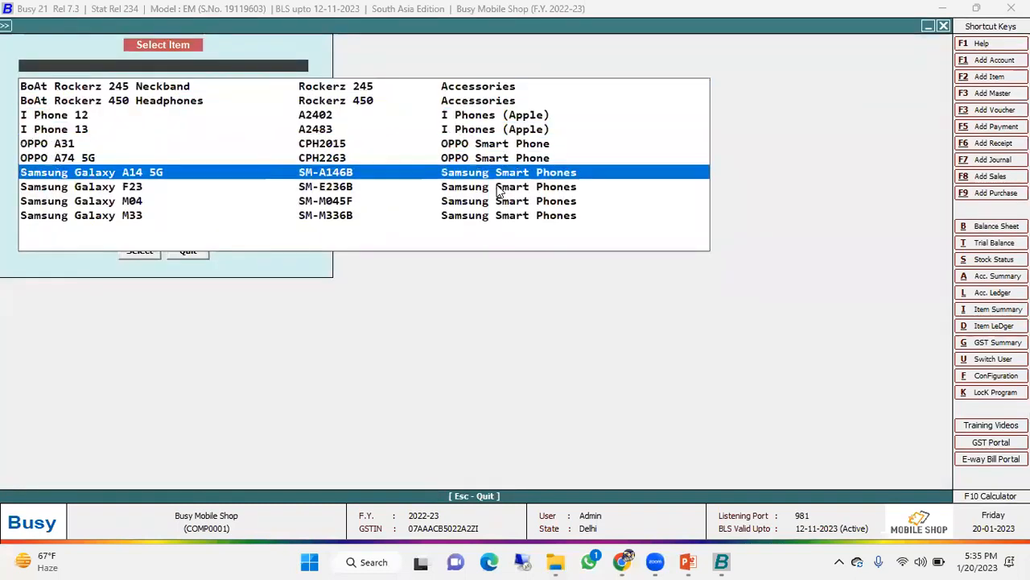
key(Up)
key(Up)
key(Up)
key(Up)
key(Up)
key(Up)
key(Up)
key(Up)
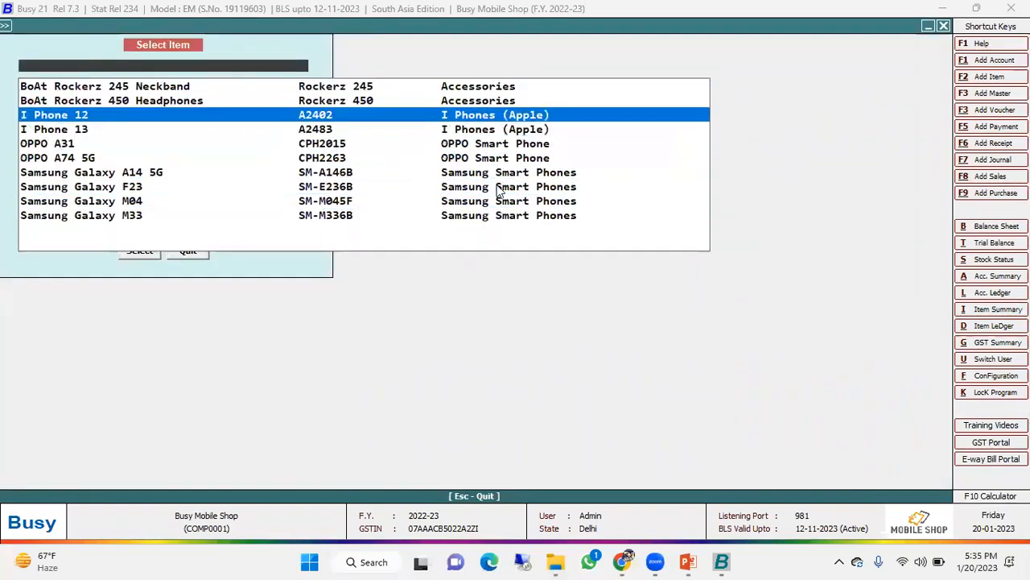
key(Return)
key(Return)
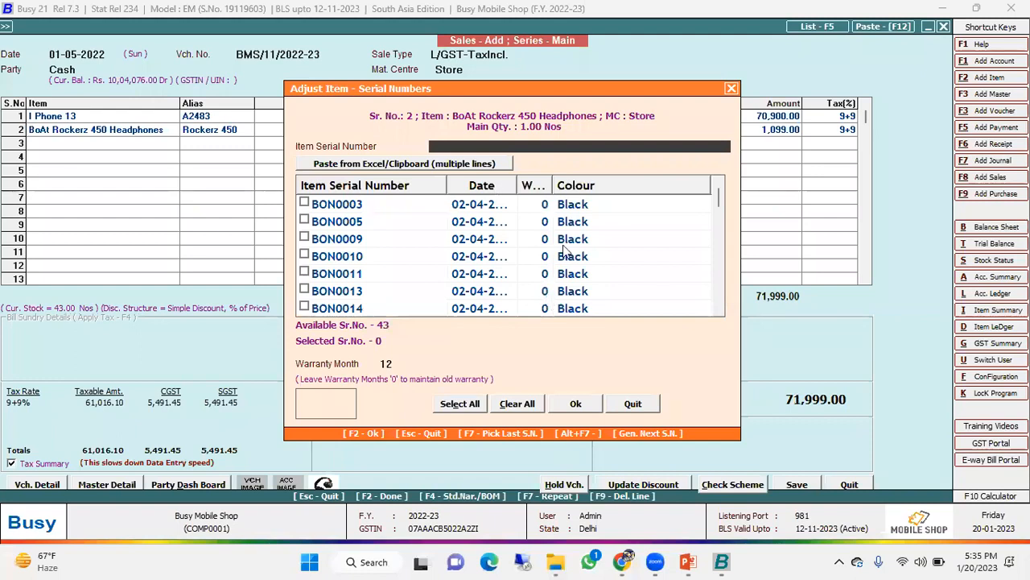
click(305, 221)
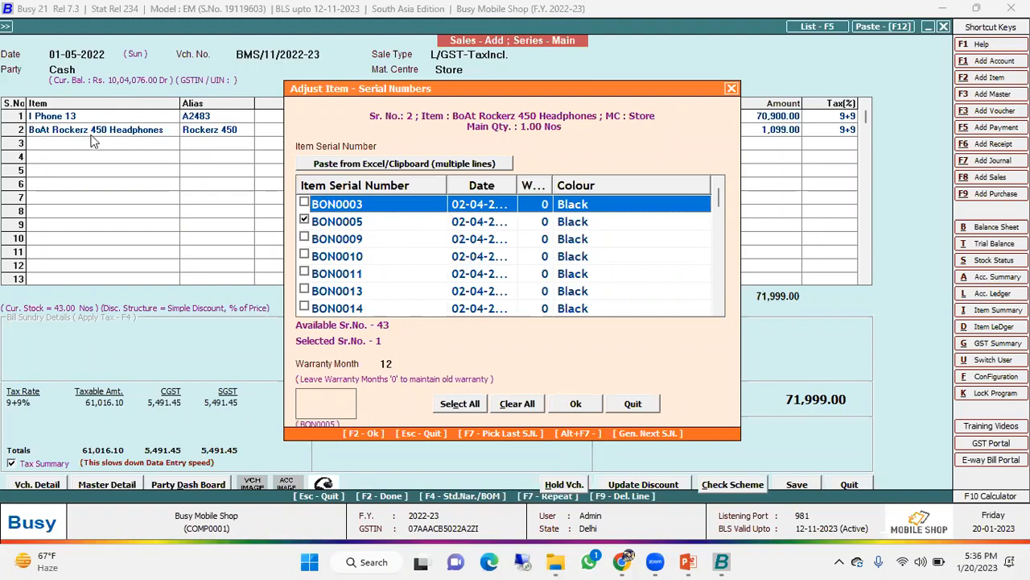
click(576, 403)
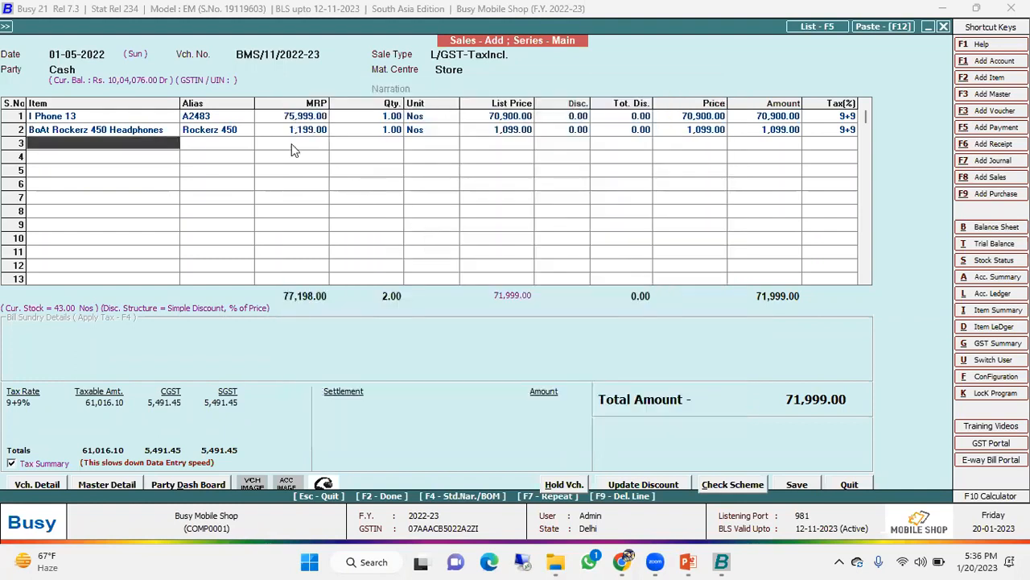
- Check the serial numbers selected for the BoAt Rockerz 450 Headphones and the I Phone 13
key(Up)
key(Return)
key(Return)
key(Return)
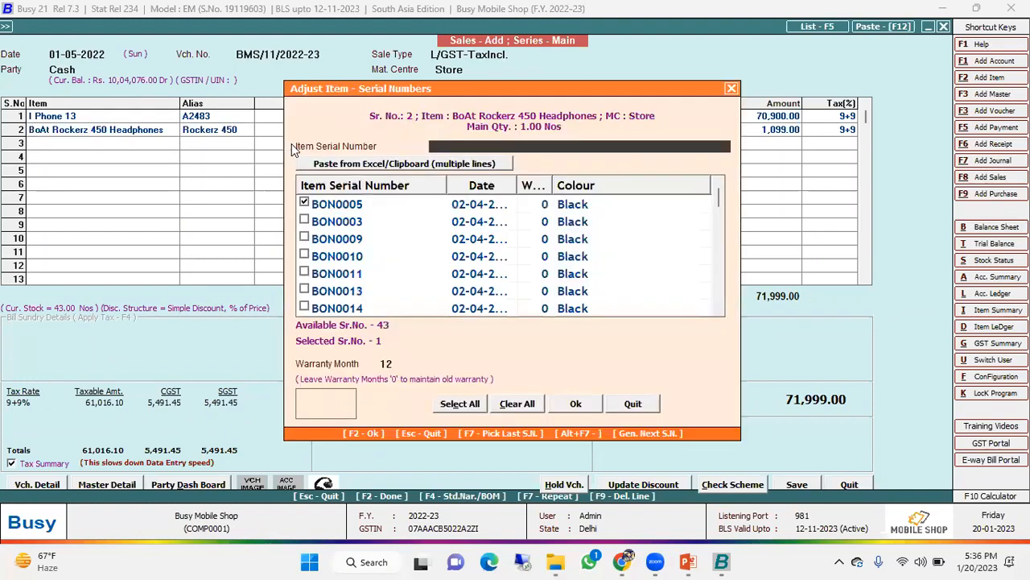
key(F2)
key(Up)
key(Return)
key(Up)
key(Return)
key(Return)
key(Return)
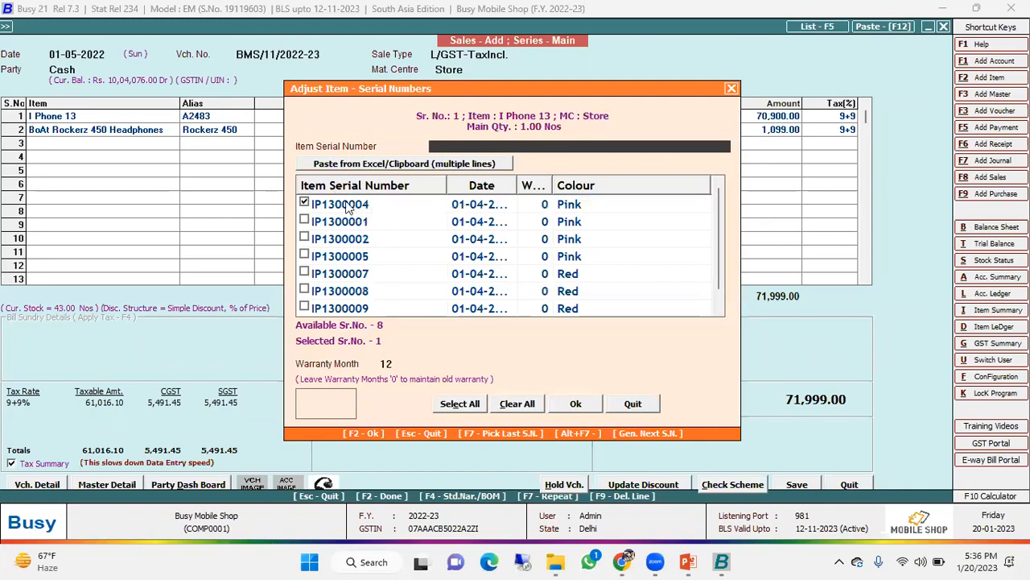
click(729, 89)
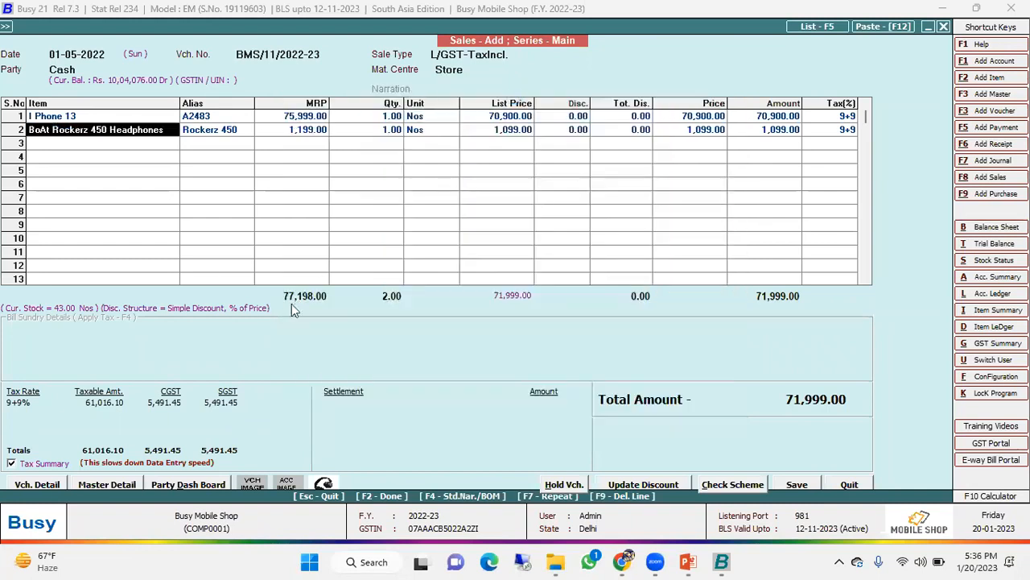
- Settle the full 71,999.00 by card through State Bank of India with cash at 0, and save the sales voucher for printing
key(F2)
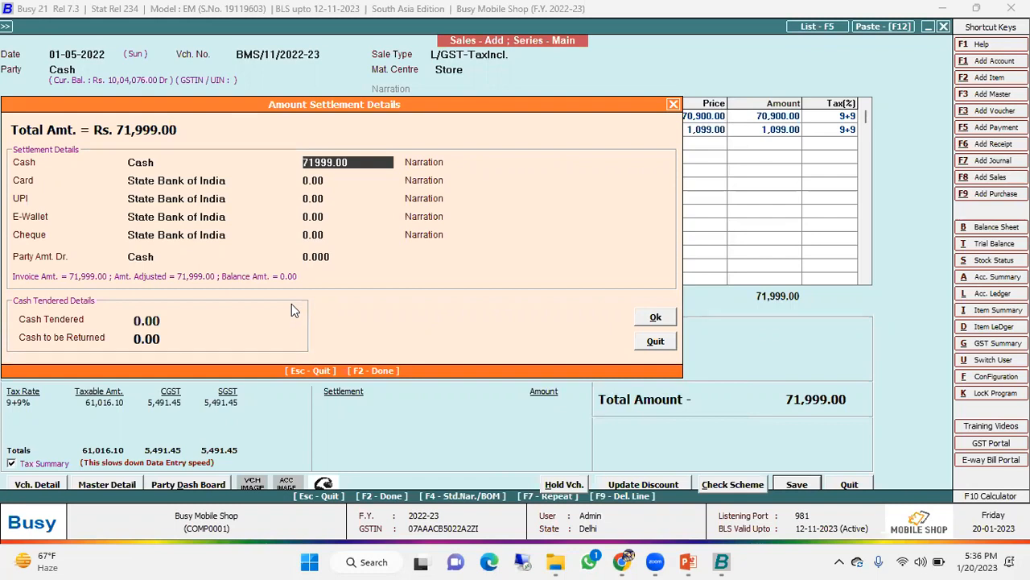
text(0)
key(Return)
key(Return)
key(Return)
key(Return)
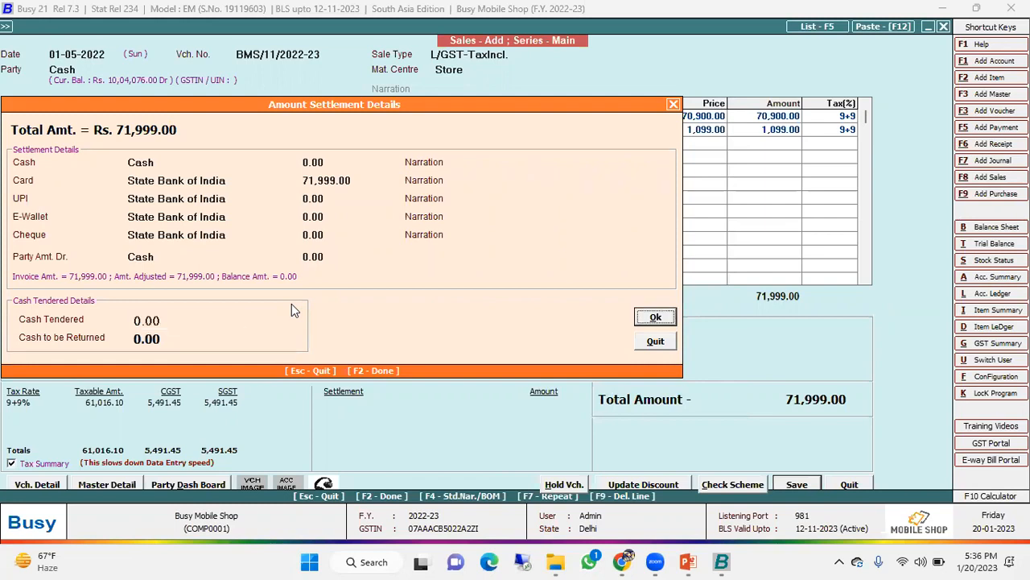
key(Return)
key(Return)
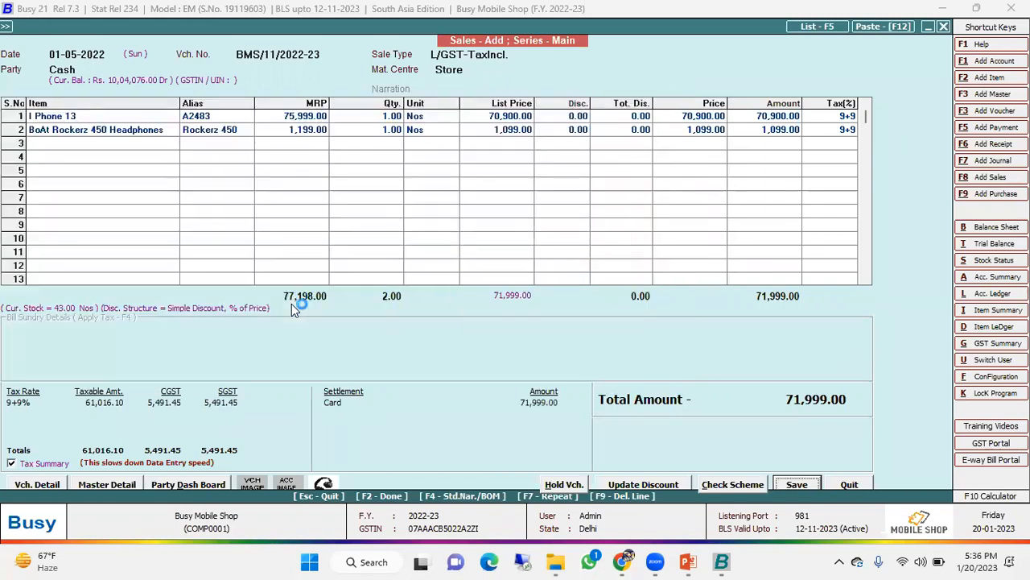
key(Return)
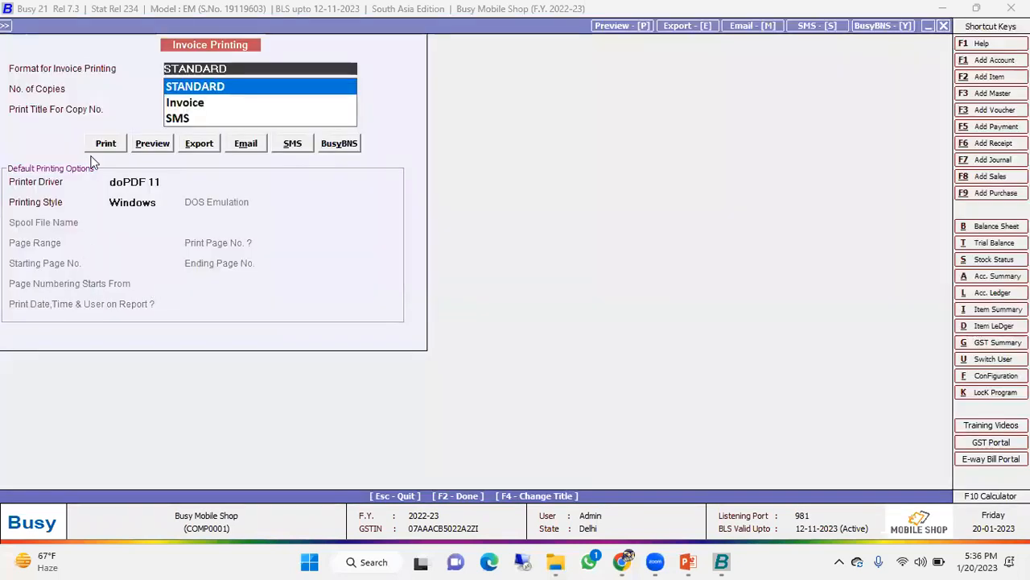
- Preview the invoice in the STANDARD format at 120% and examine its party, item serial, tax and payment details
click(153, 143)
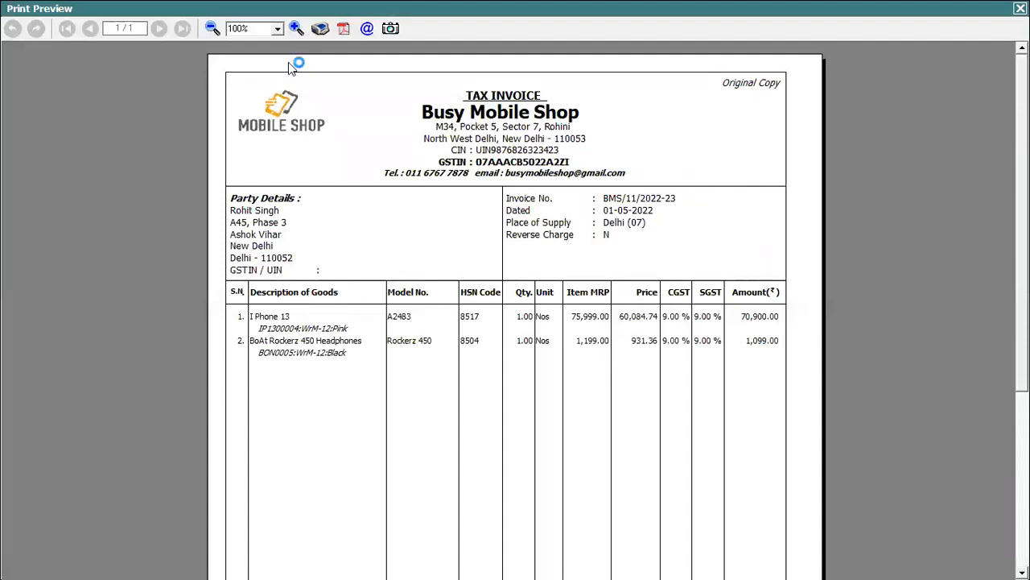
click(297, 29)
click(296, 28)
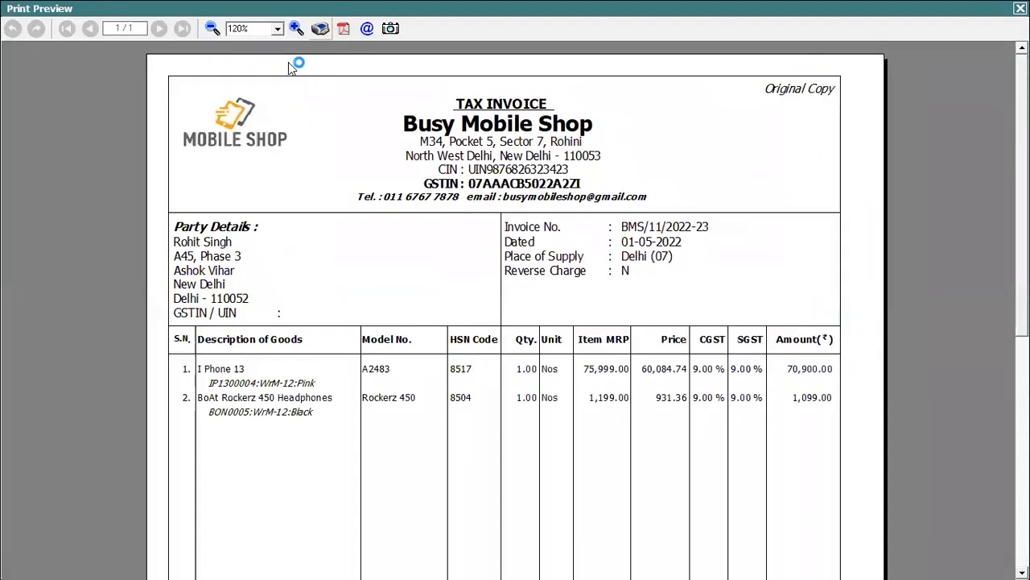
scroll(467, 184, down, 3)
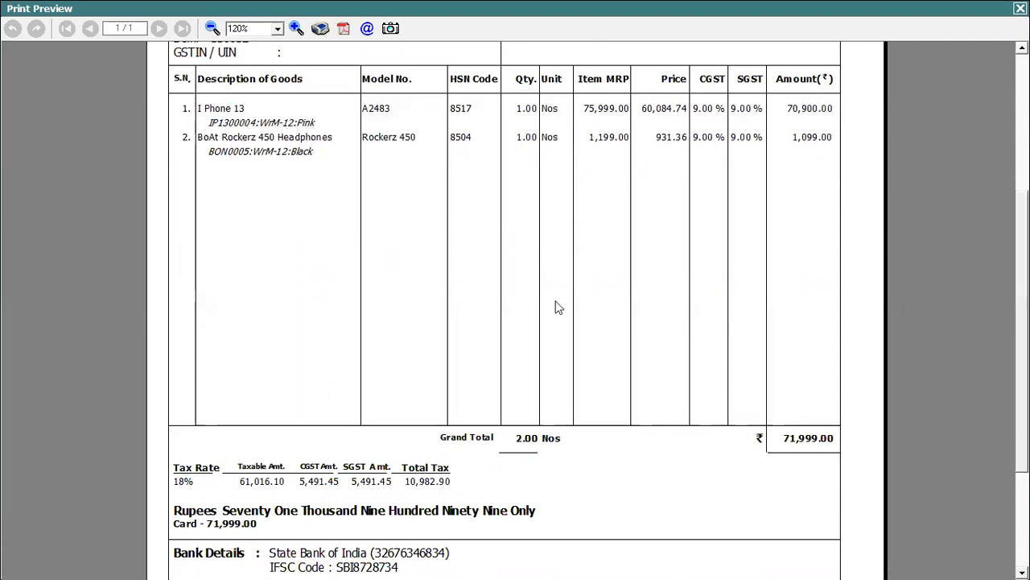
scroll(515, 322, down, 3)
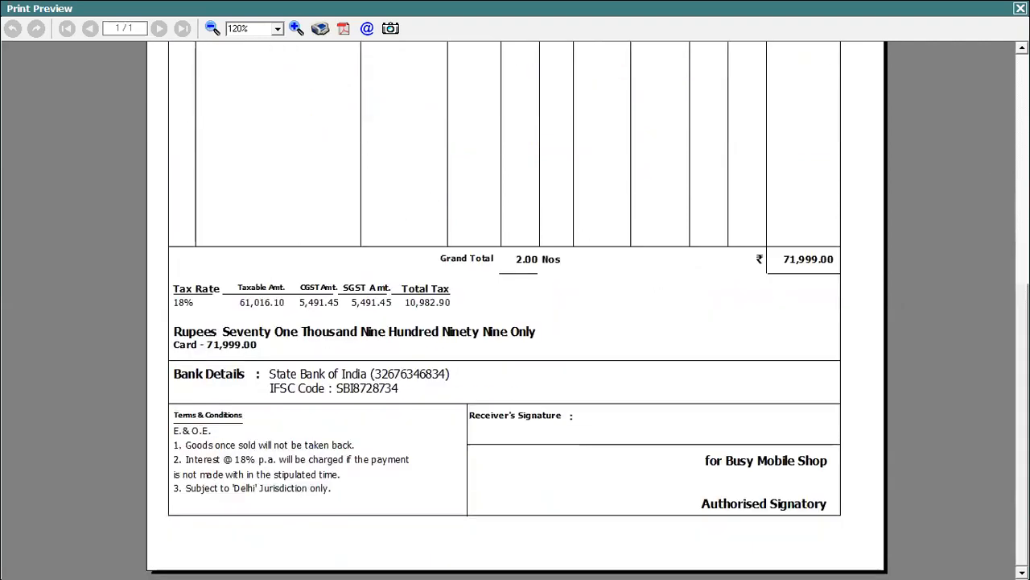
scroll(515, 322, up, 3)
scroll(516, 306, up, 3)
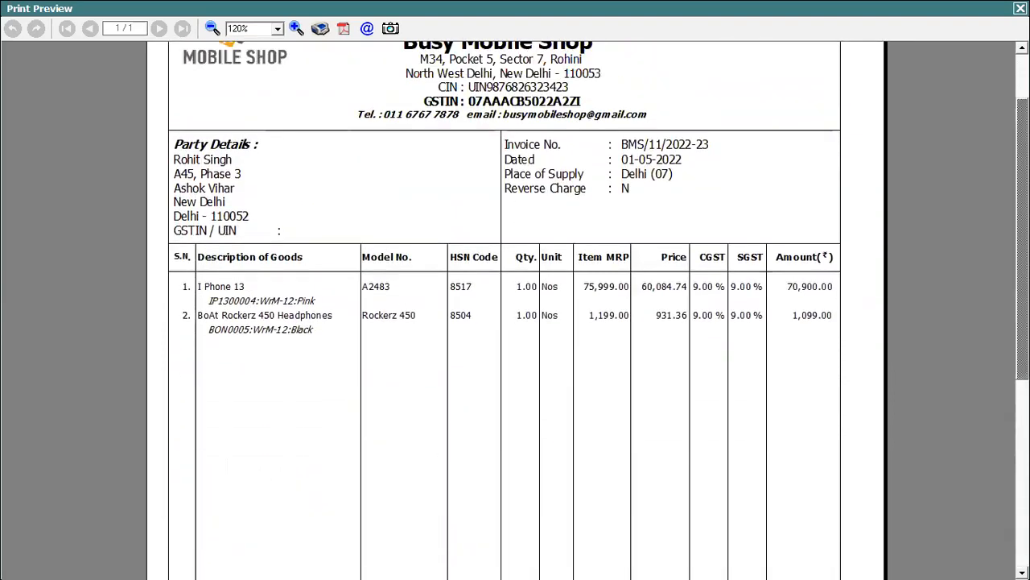
click(1020, 8)
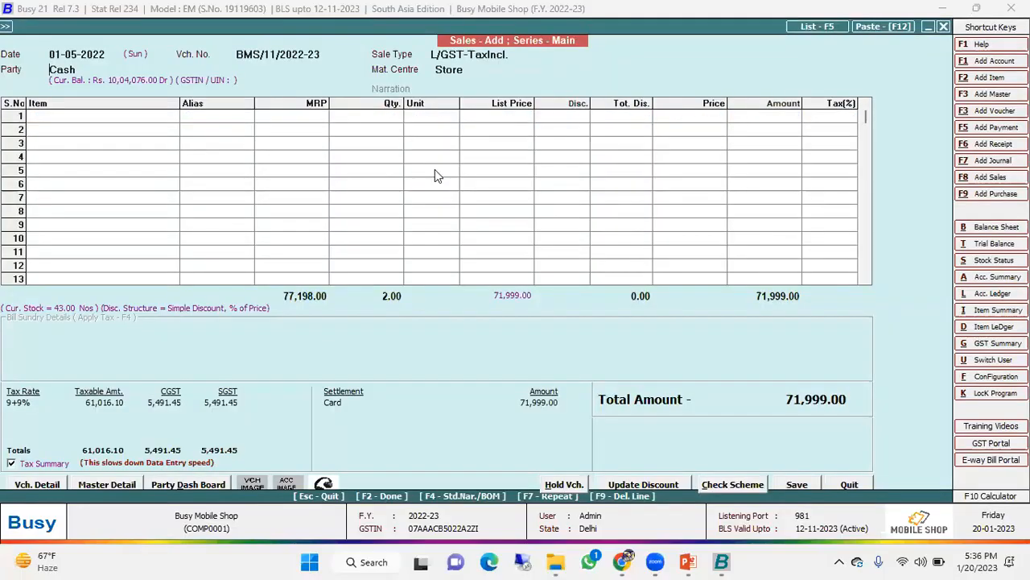
- Leave the new sales entry and open the just-saved Main series sales voucher dated 01-05-2022 for modification
key(Escape)
key(Return)
key(Down)
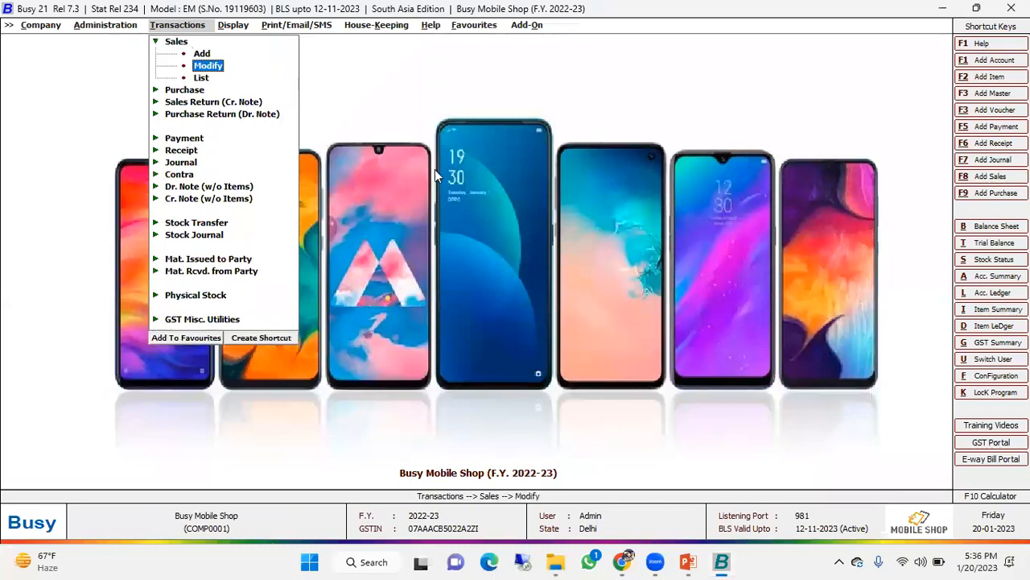
key(Return)
key(Return)
key(Return)
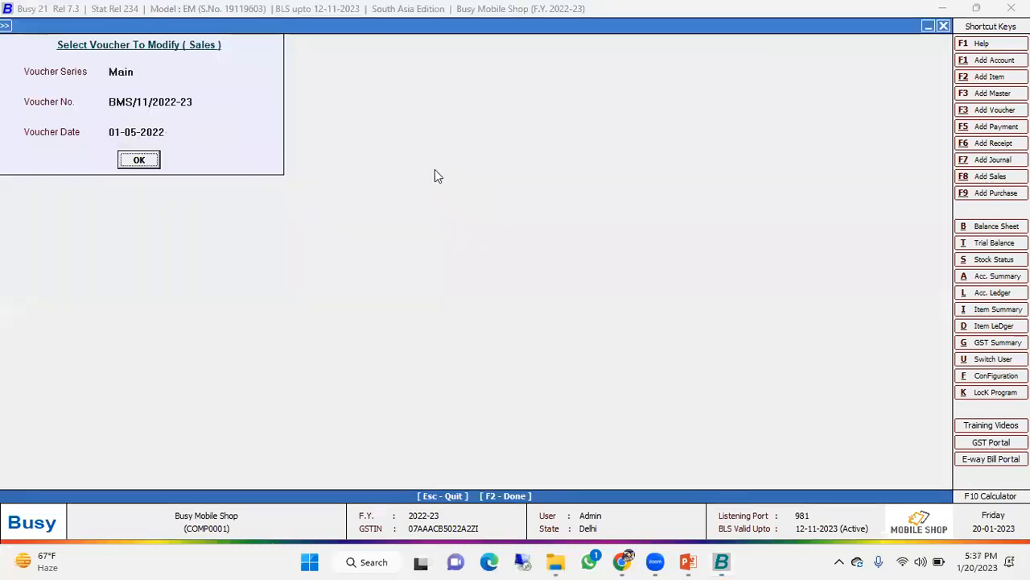
key(Return)
- Preview the reopened sales voucher's printout using the Invoice format
key(alt+p)
key(Return)
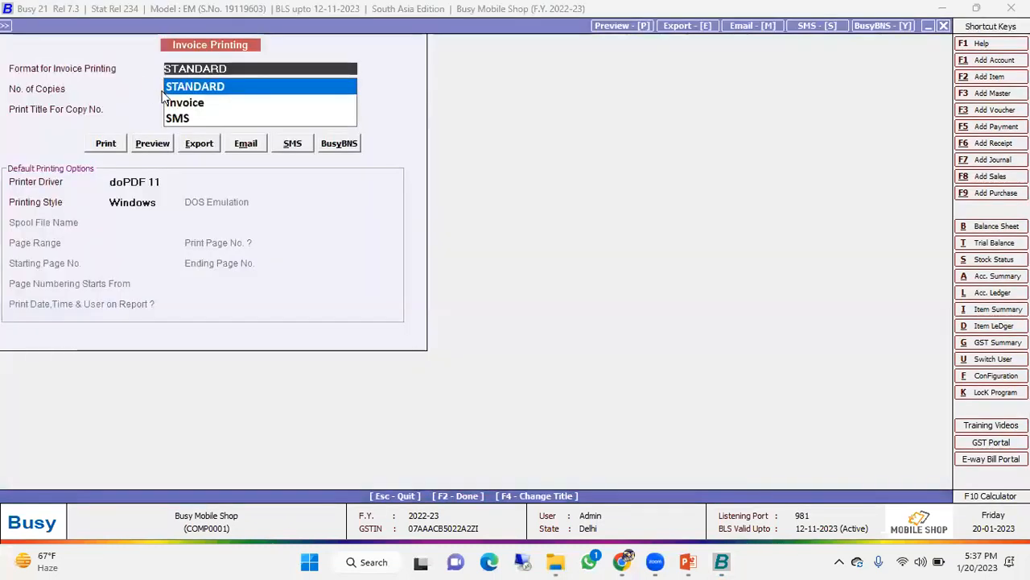
click(181, 103)
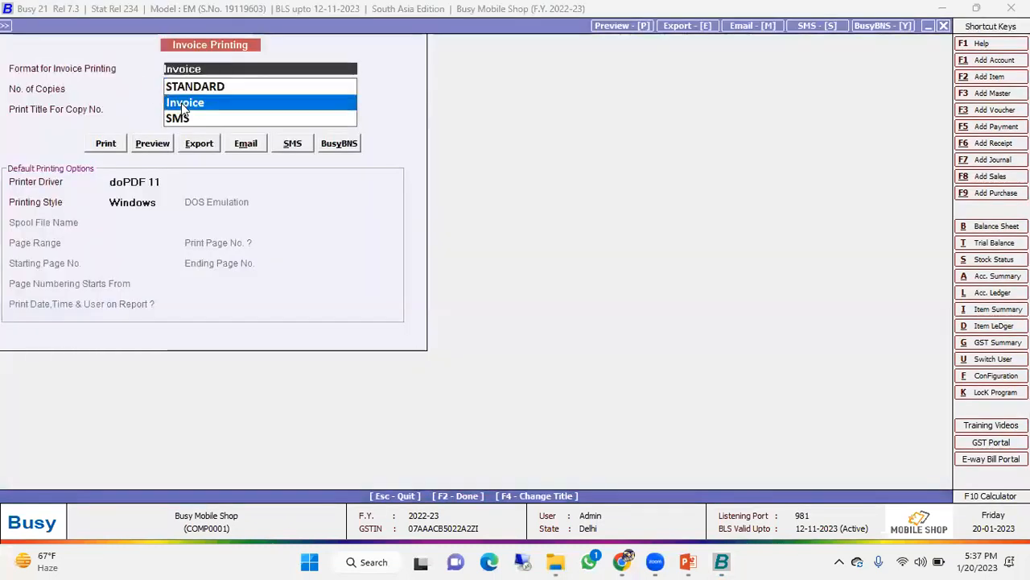
click(149, 145)
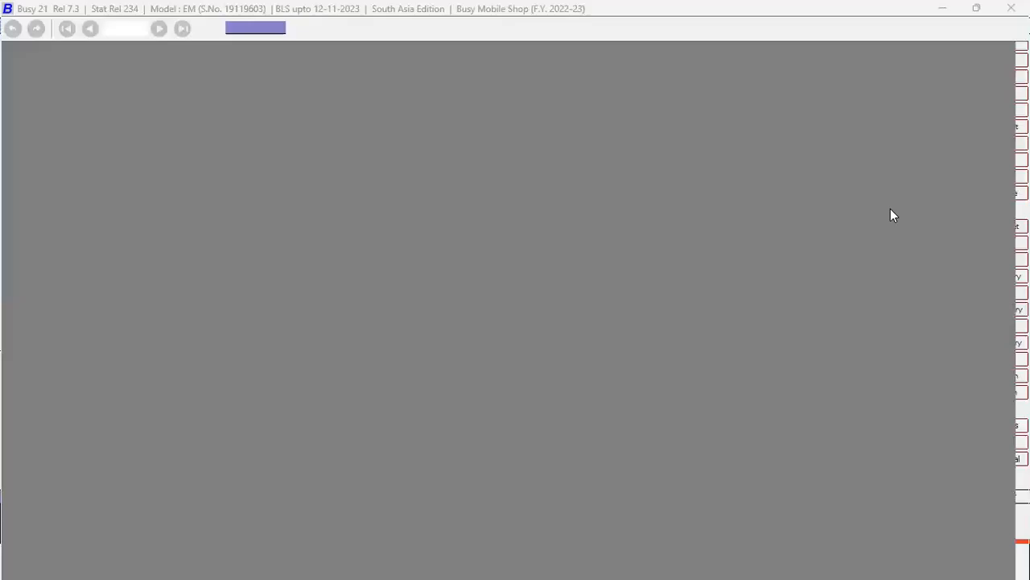
- Enlarge the Invoice format preview to 140%, examine its item images, model, IMEI, colour and tax details, and leave the voucher
scroll(890, 209, down, 5)
scroll(890, 208, up, 5)
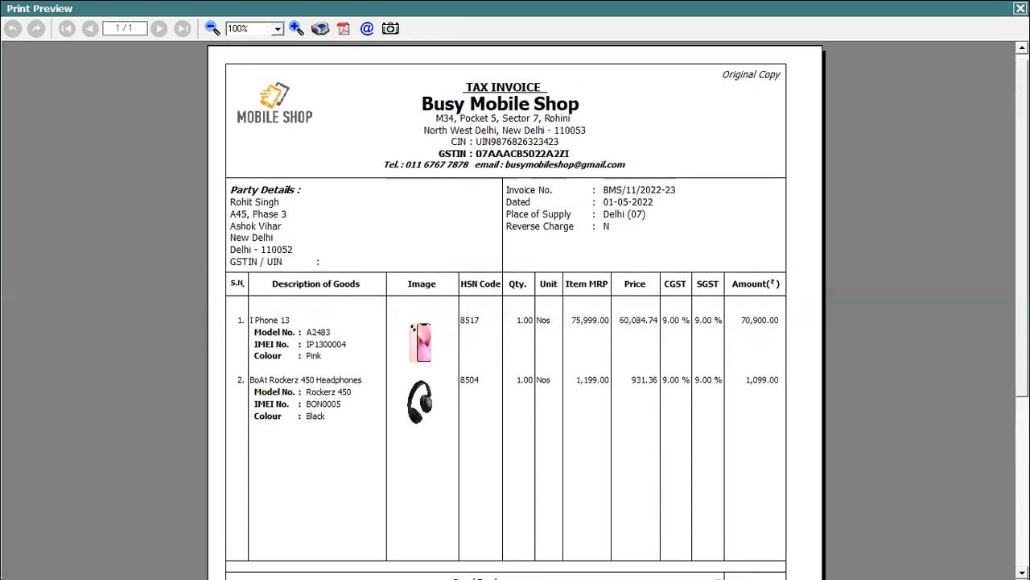
scroll(516, 310, up, 1)
scroll(515, 311, down, 10)
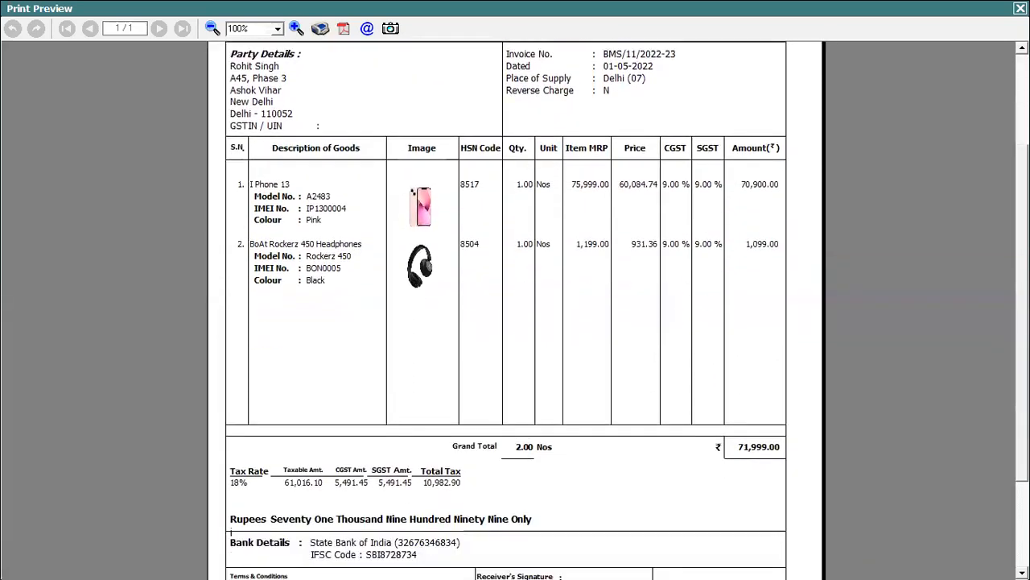
click(296, 29)
click(297, 29)
click(296, 29)
click(297, 28)
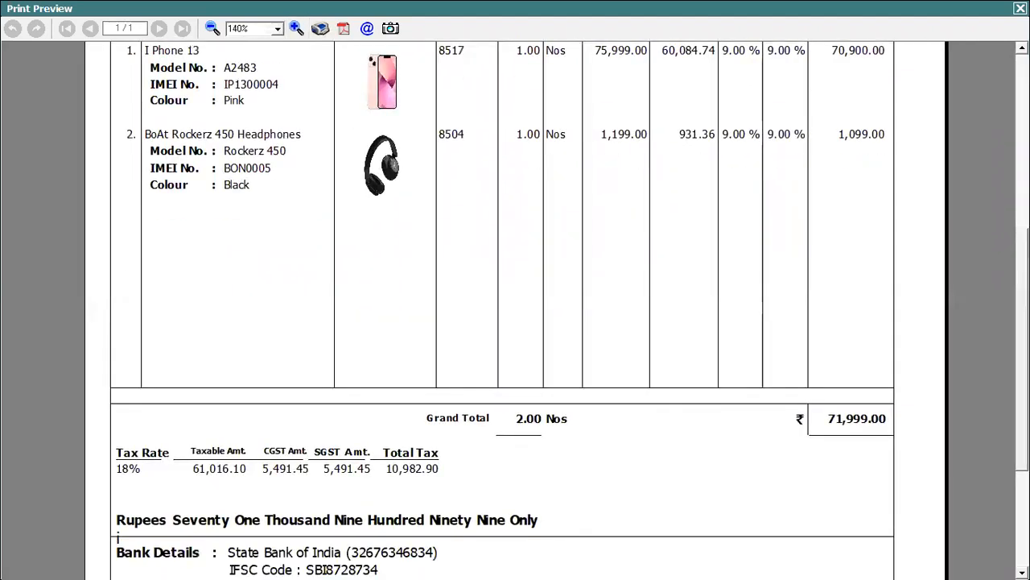
scroll(515, 311, down, 3)
scroll(118, 326, up, 5)
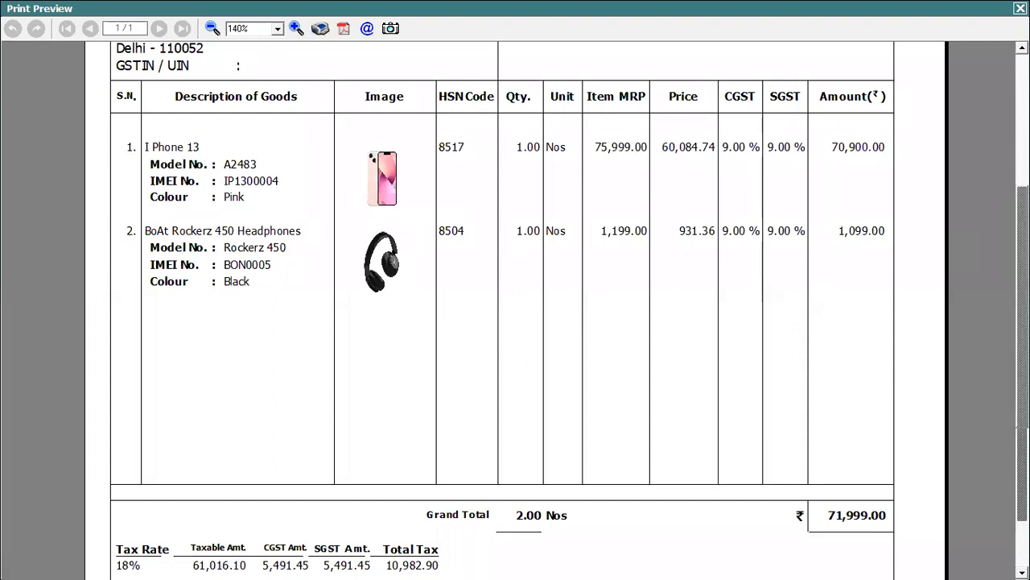
scroll(515, 306, up, 5)
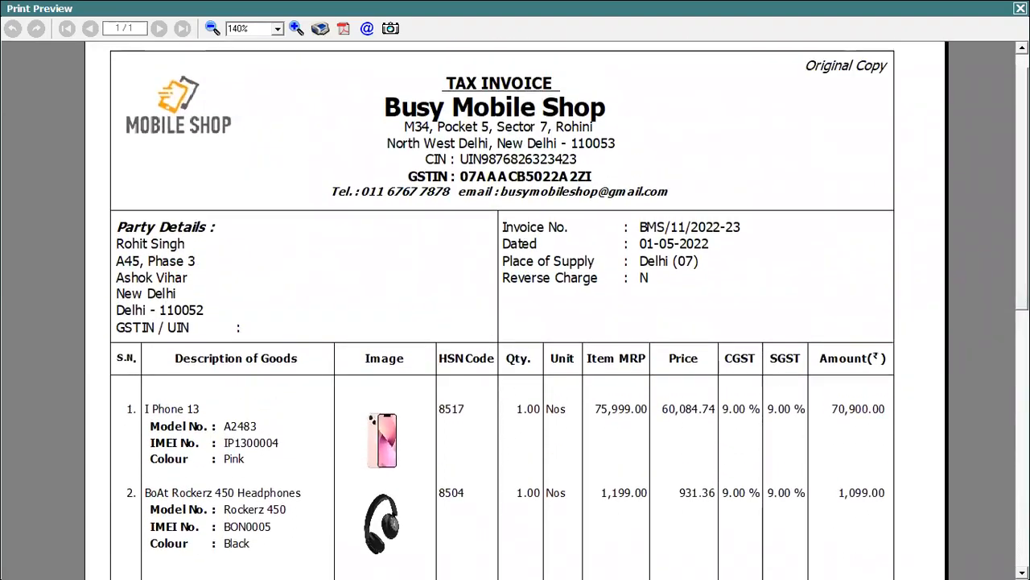
key(Escape)
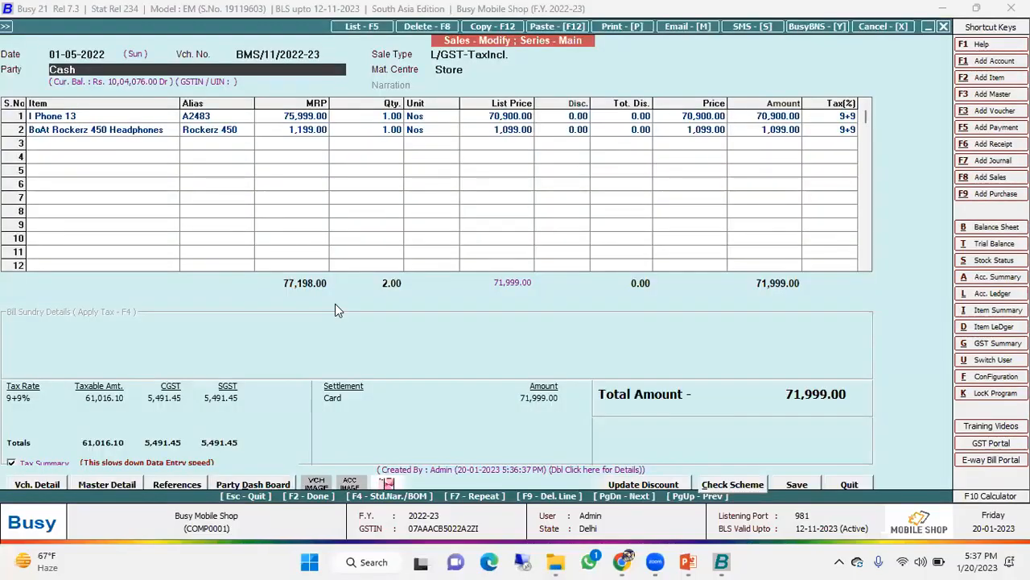
key(Escape)
key(Escape)
- Generate the Item Serial No. Stock report for all items as on 01-05-2022, without a material centre filter
key(Right)
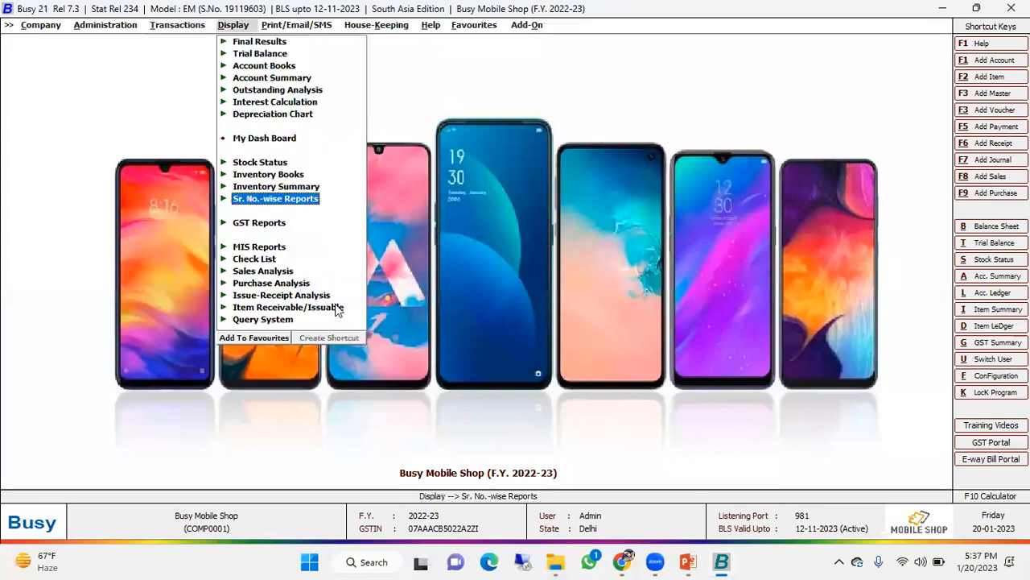
key(Return)
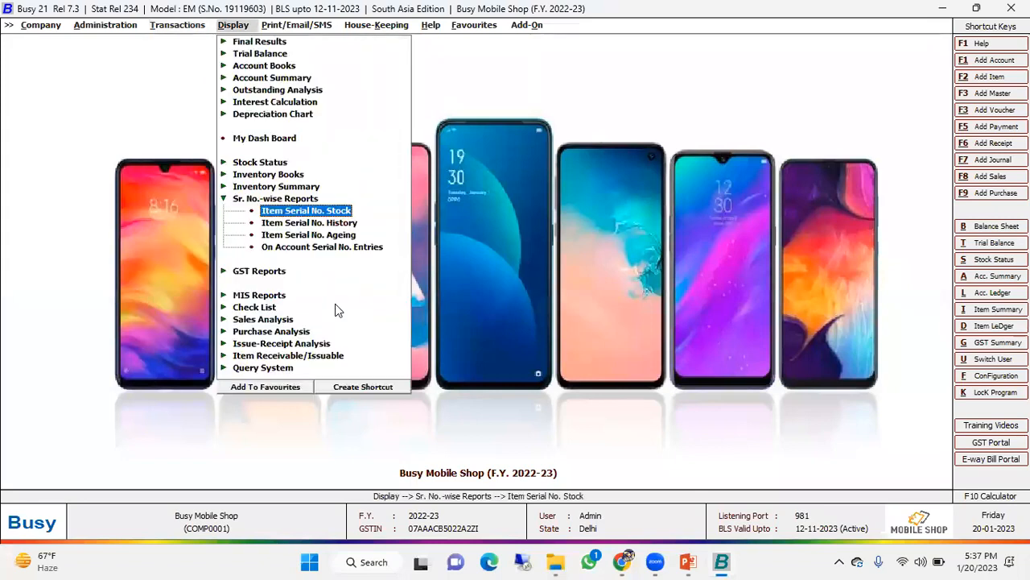
key(Return)
key(Right)
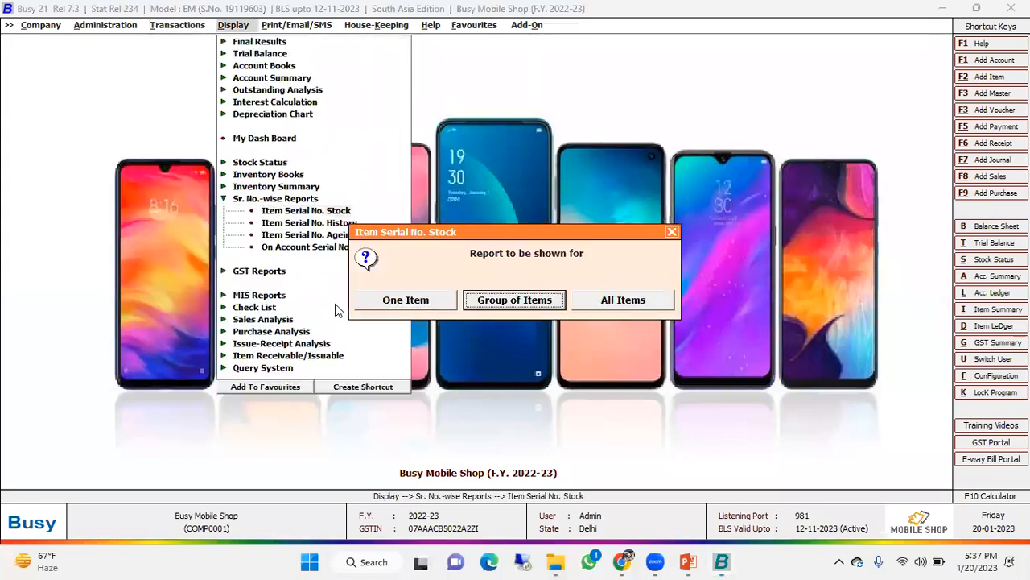
key(Right)
key(Return)
key(Return)
key(Return)
key(Return)
key(Return)
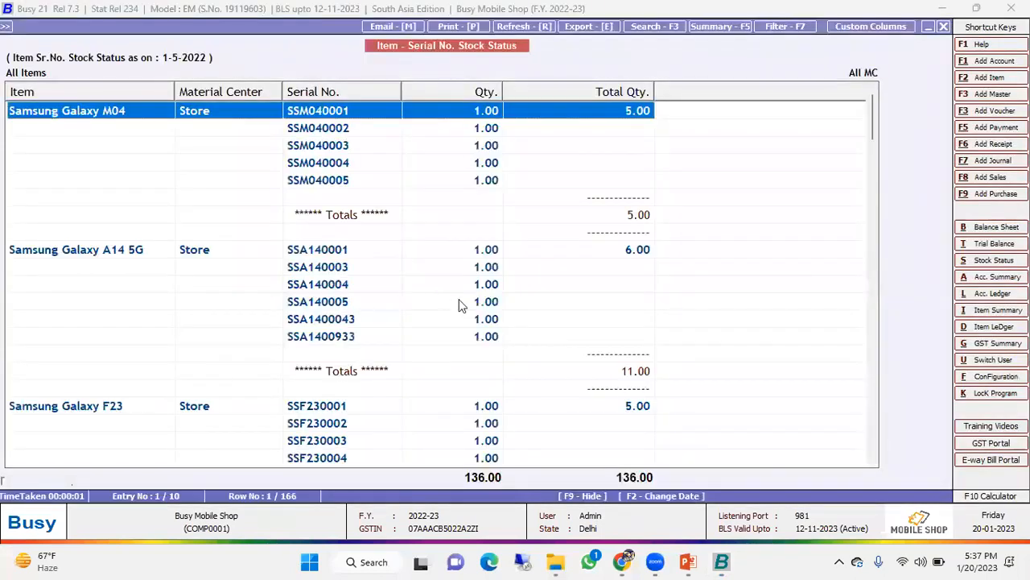
- Examine the serial numbers and quantities listed for each item, starting with Samsung Galaxy M04, and close the report
scroll(523, 304, down, 12)
scroll(523, 304, up, 12)
key(Down)
key(Down)
key(Down)
key(Down)
key(Down)
click(352, 133)
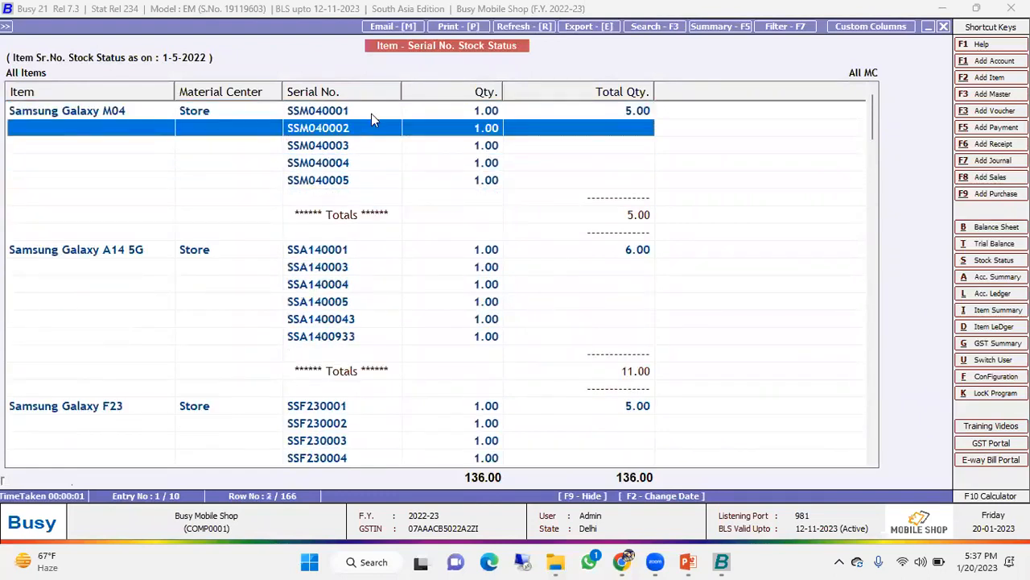
click(599, 111)
shift+click(338, 180)
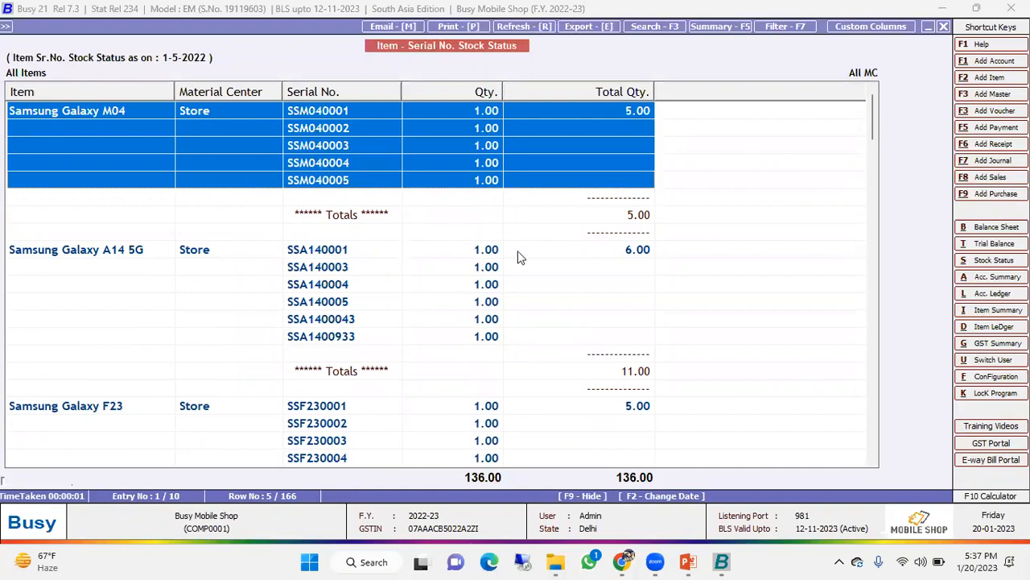
scroll(518, 258, down, 10)
scroll(518, 258, down, 15)
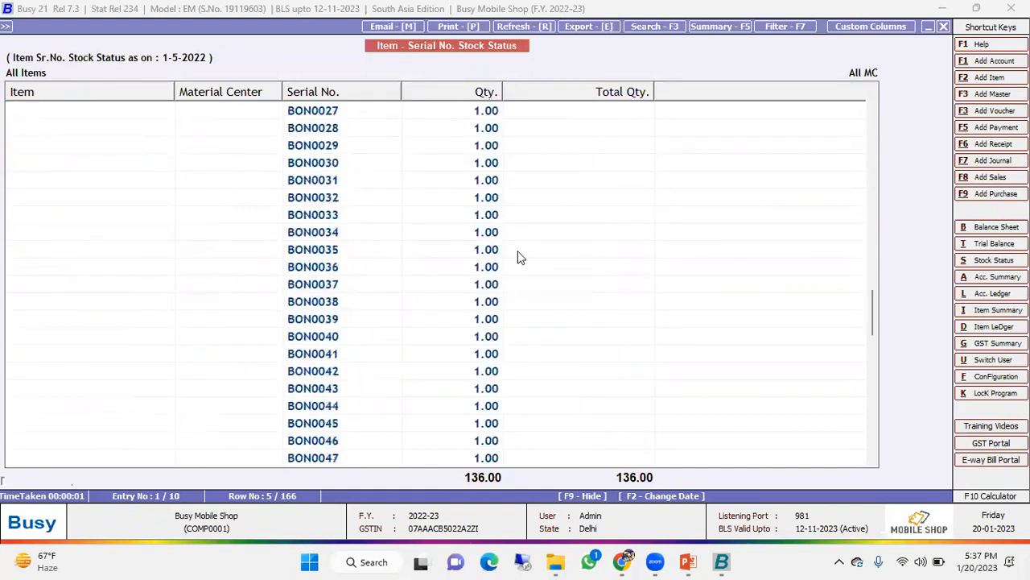
key(Escape)
key(Escape)
key(Escape)
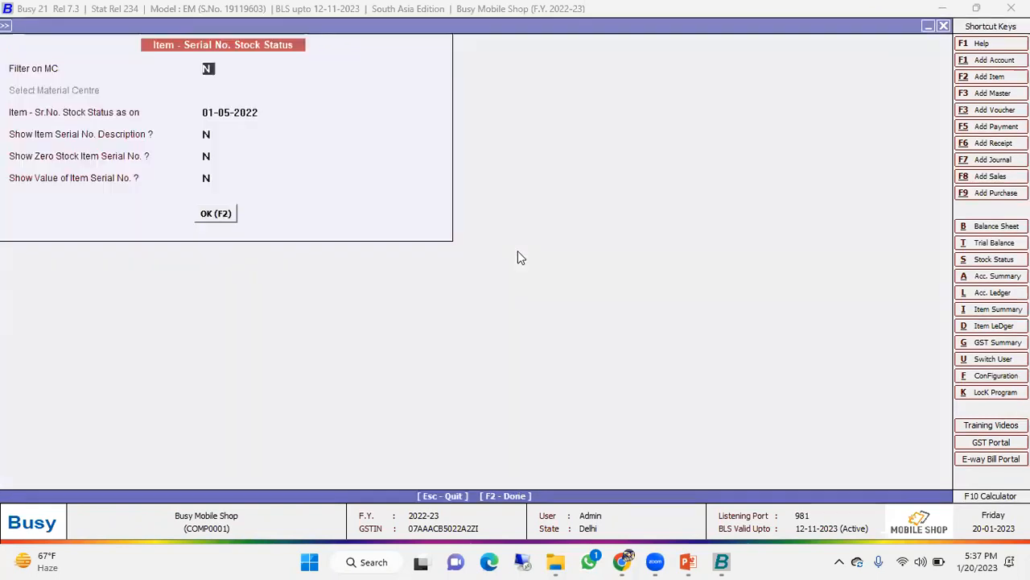
- Reopen the Main series sales voucher dated 01-05-2022 for modification and bring up its billing and shipping details
key(Left)
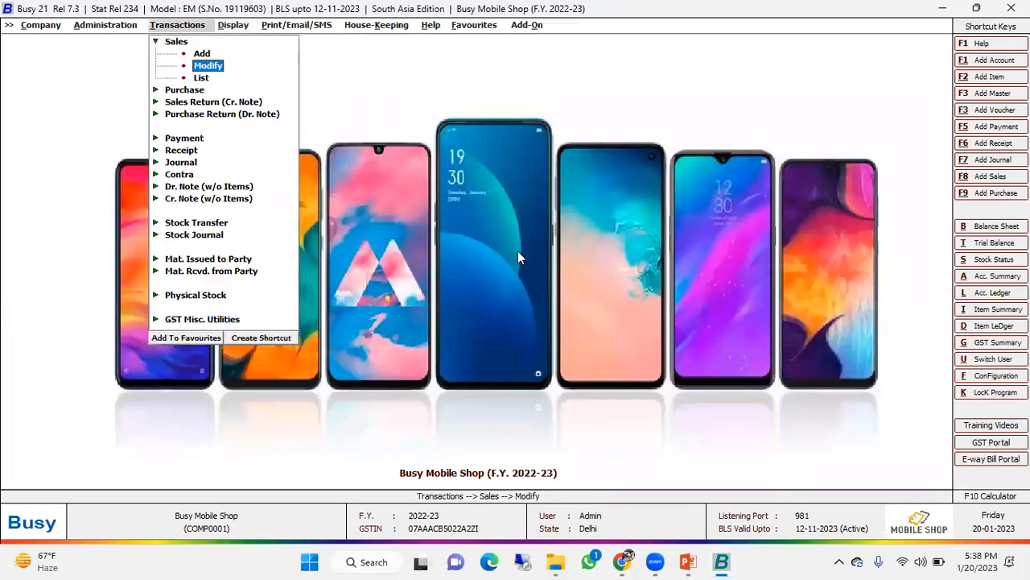
key(Return)
key(Return)
key(Return)
key(Return)
key(Return)
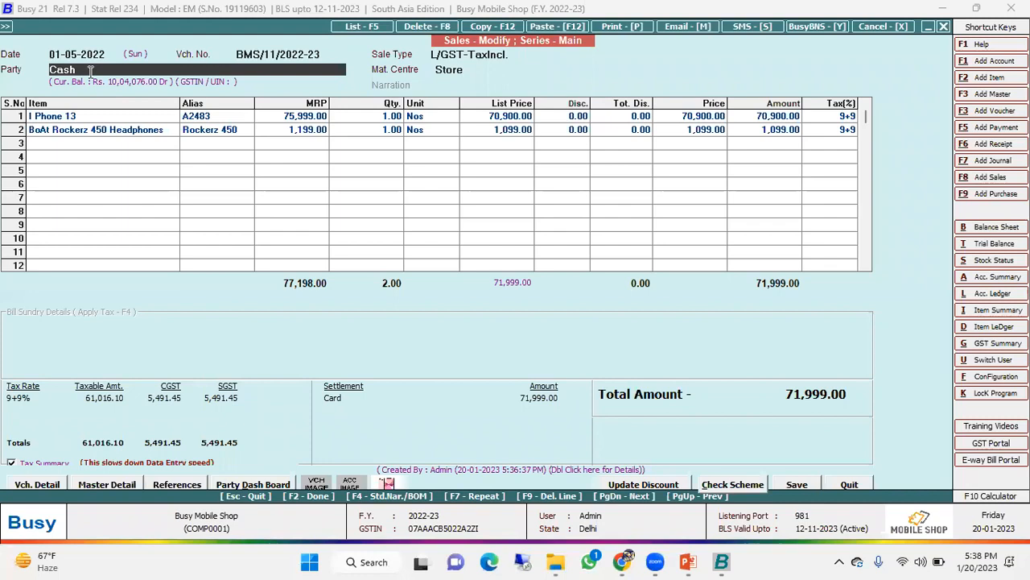
key(Return)
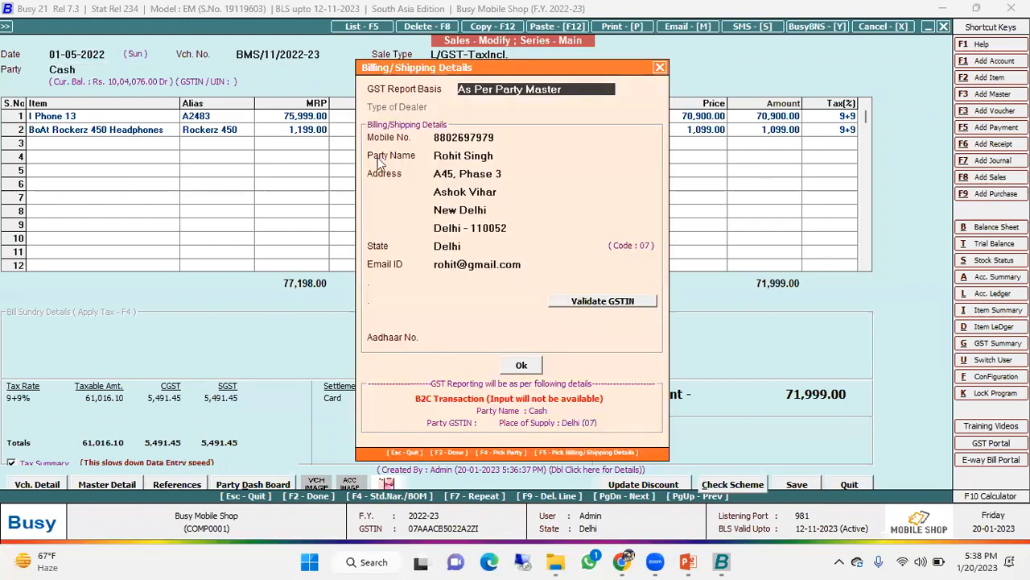
- Copy the customer's mobile number from the billing details and leave the voucher without changing it
click(497, 135)
right_click(456, 139)
click(494, 190)
key(Escape)
key(Escape)
key(Return)
key(Escape)
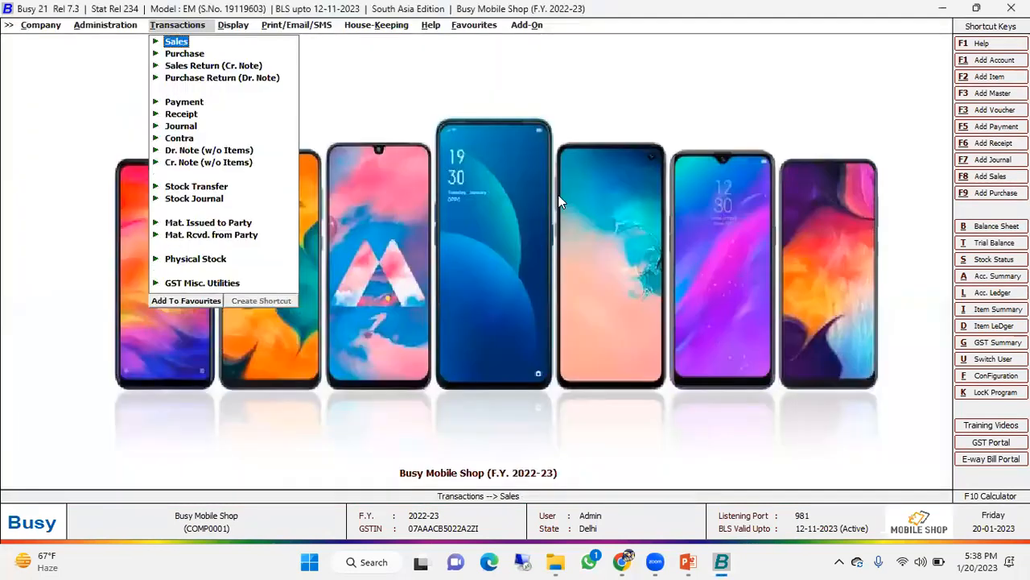
key(Left)
key(Right)
key(Down)
key(Up)
key(Down)
key(Down)
key(Up)
key(Up)
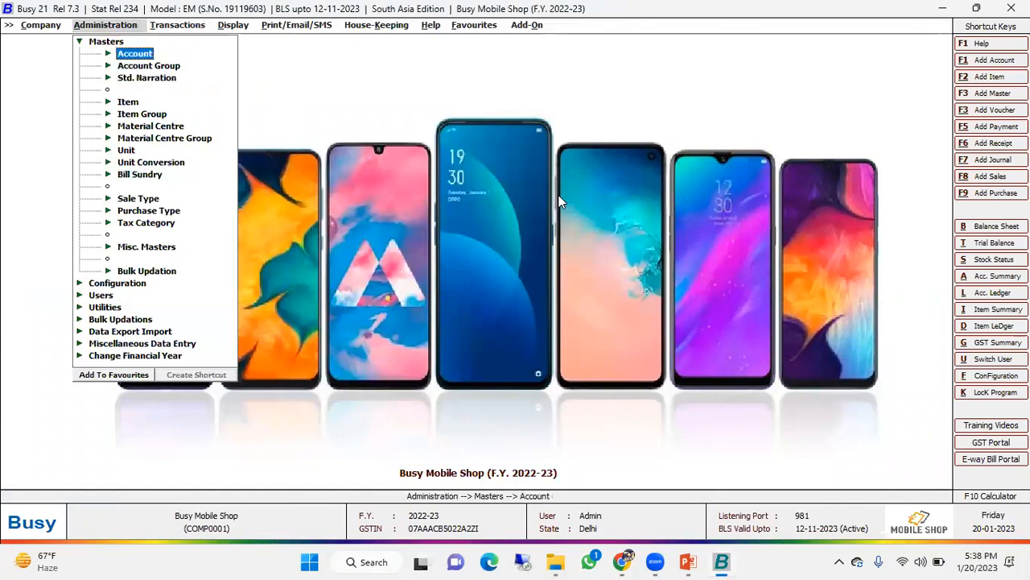
key(Return)
key(Down)
key(Return)
text(RO)
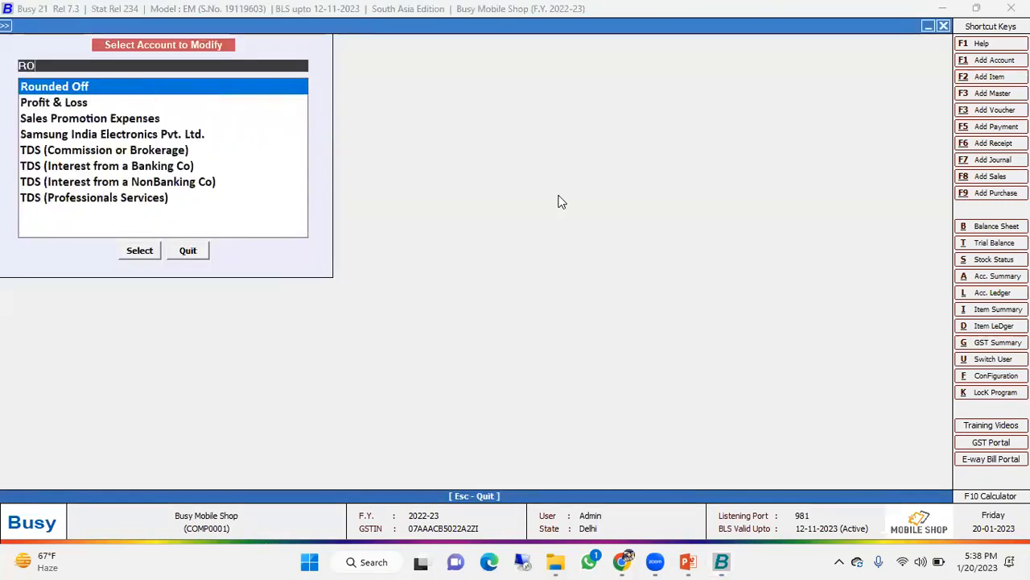
key(Escape)
key(Escape)
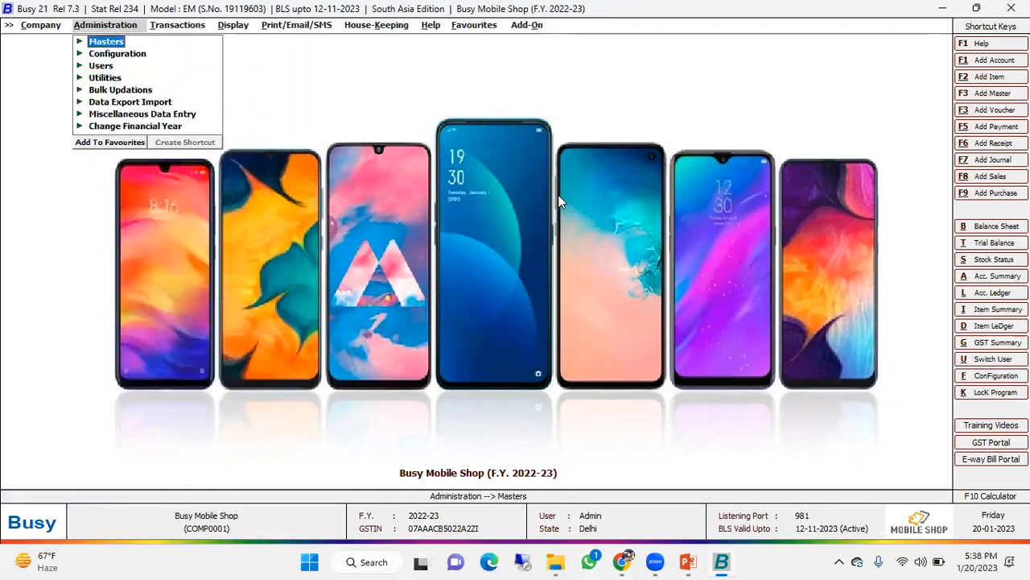
- Open the Query on Transactions form from the query system
key(Right)
key(Right)
key(Up)
key(Down)
key(Down)
key(Down)
key(Down)
key(Down)
key(Down)
key(Down)
key(Down)
key(Down)
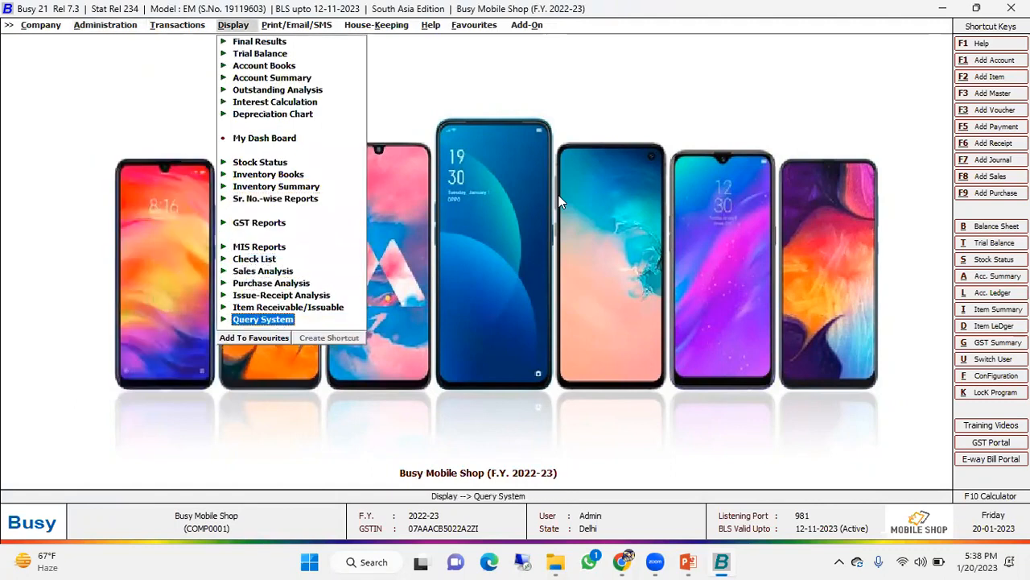
key(Return)
key(Down)
key(Down)
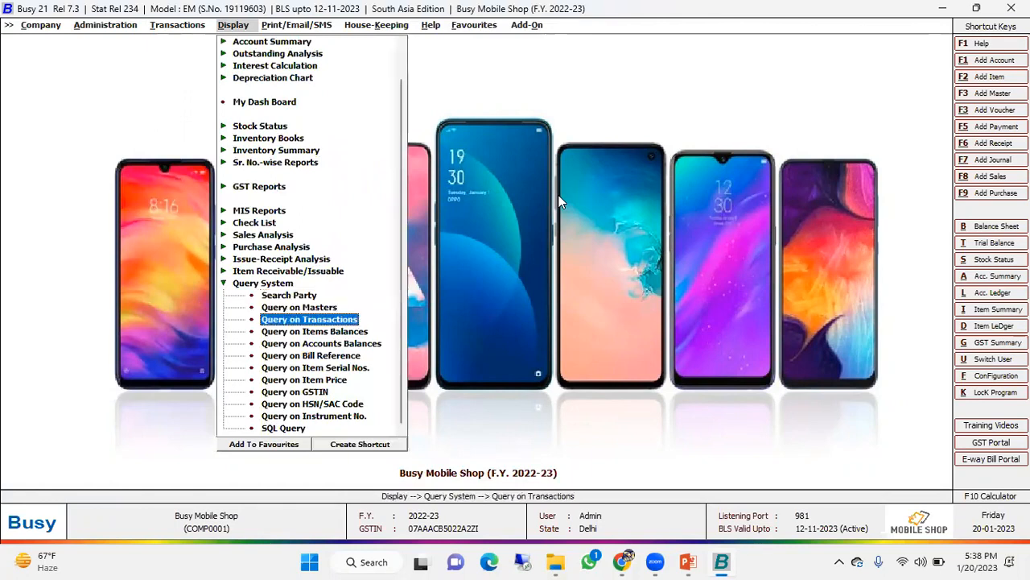
key(Return)
key(Return)
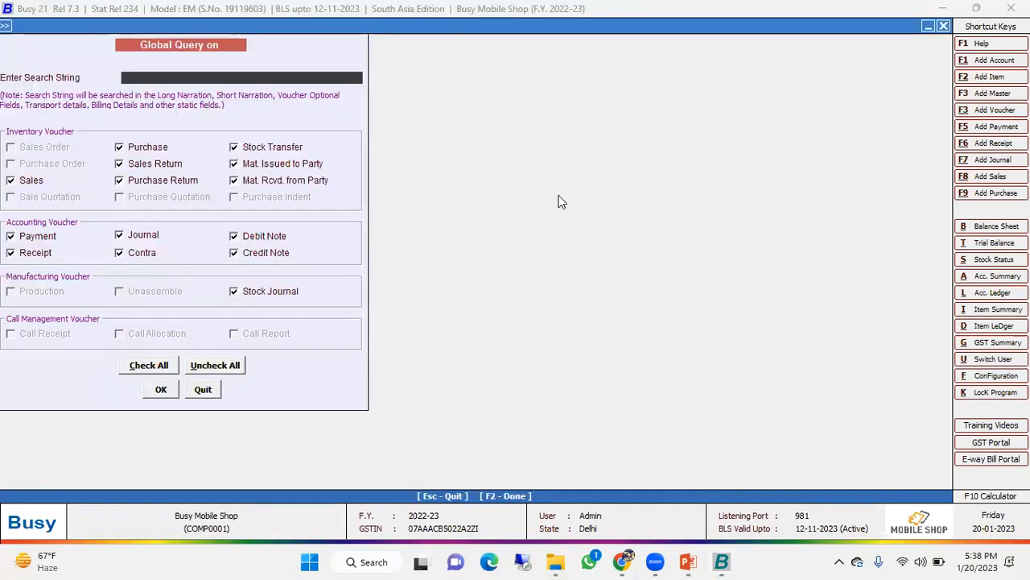
- Search all voucher types for the copied customer mobile number, widen the Item Name column to read the results, and close the query
key(ctrl+v)
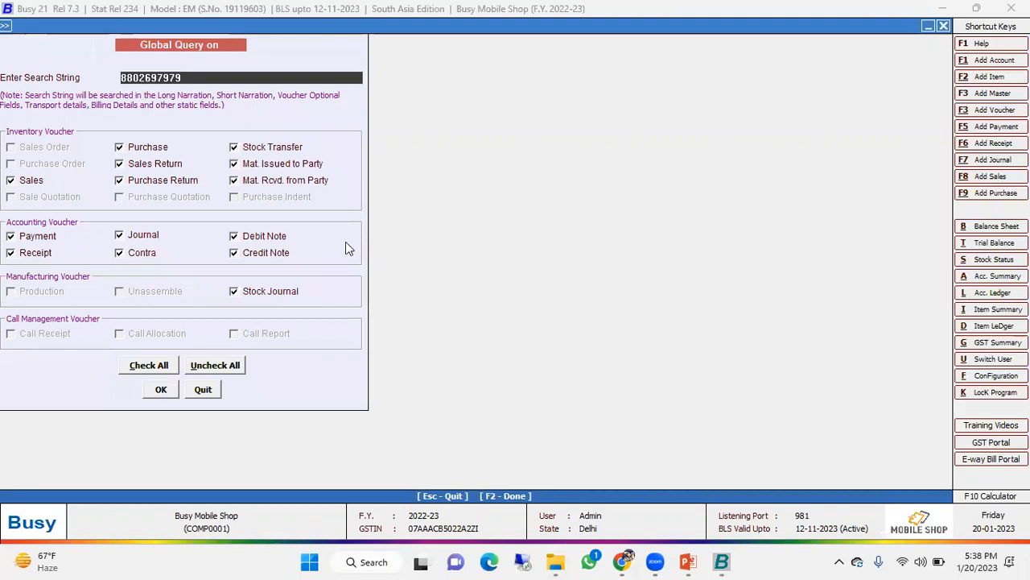
click(148, 364)
click(161, 390)
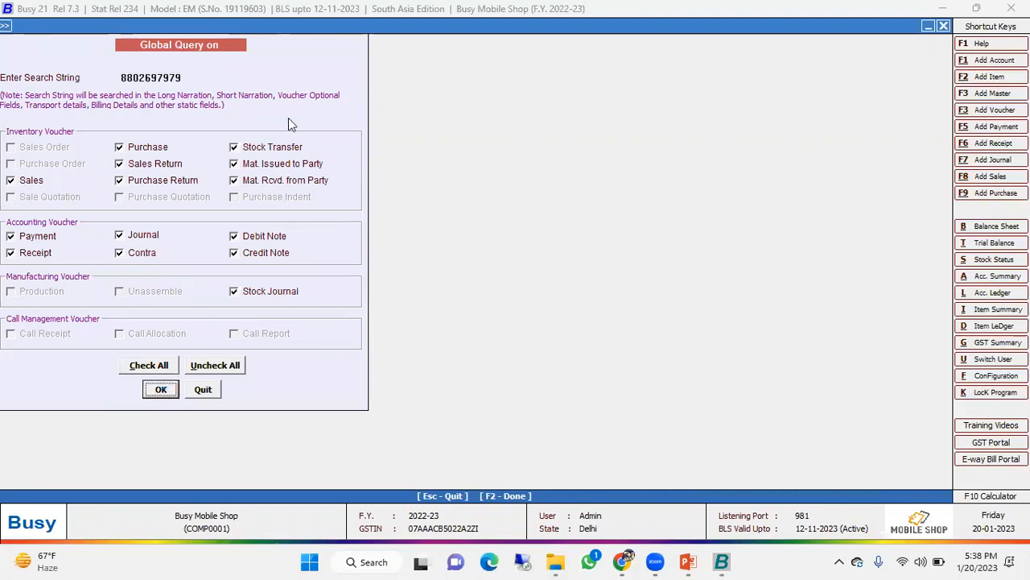
click(159, 170)
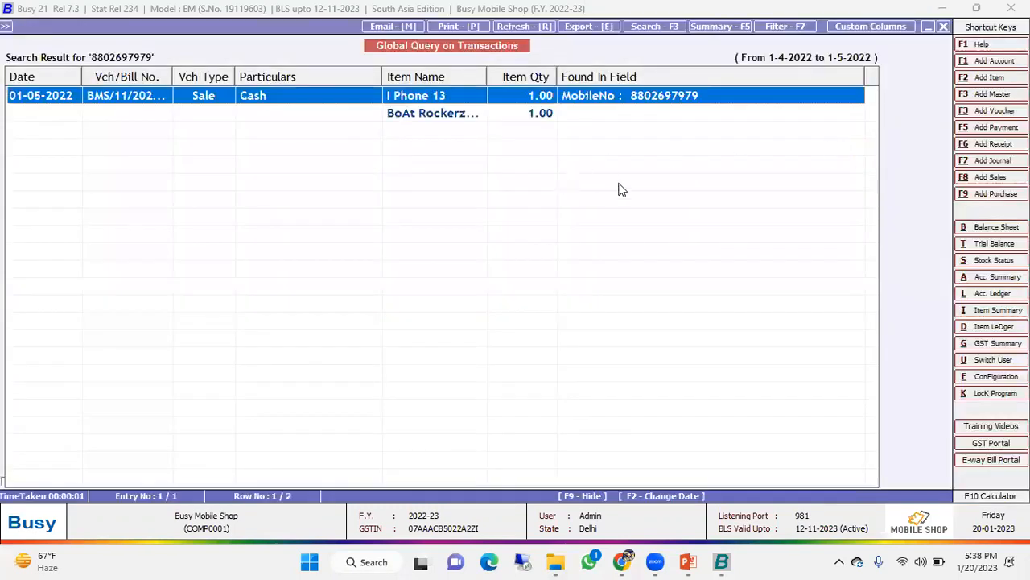
drag(486, 76, 574, 77)
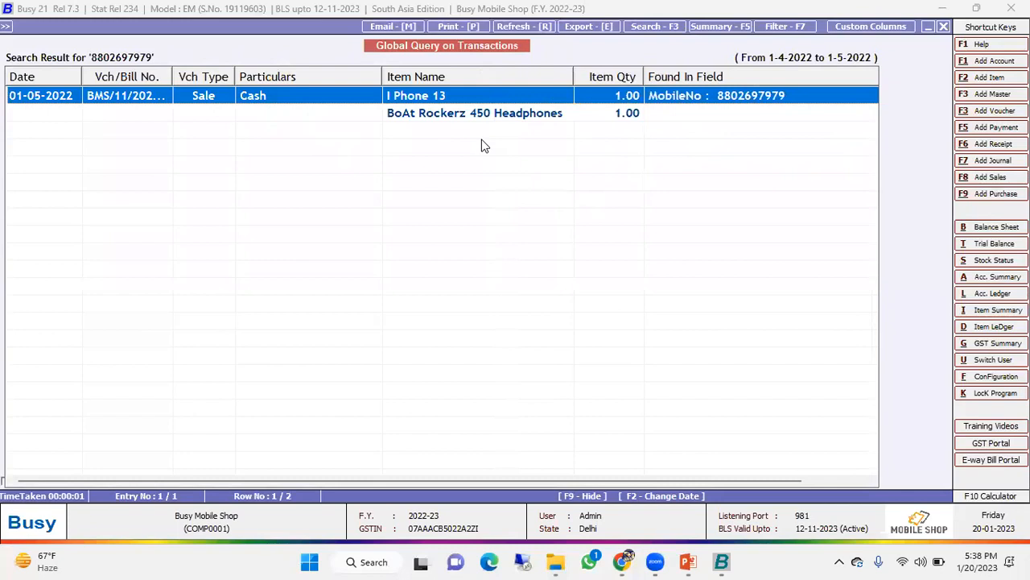
key(Escape)
key(Escape)
key(Escape)
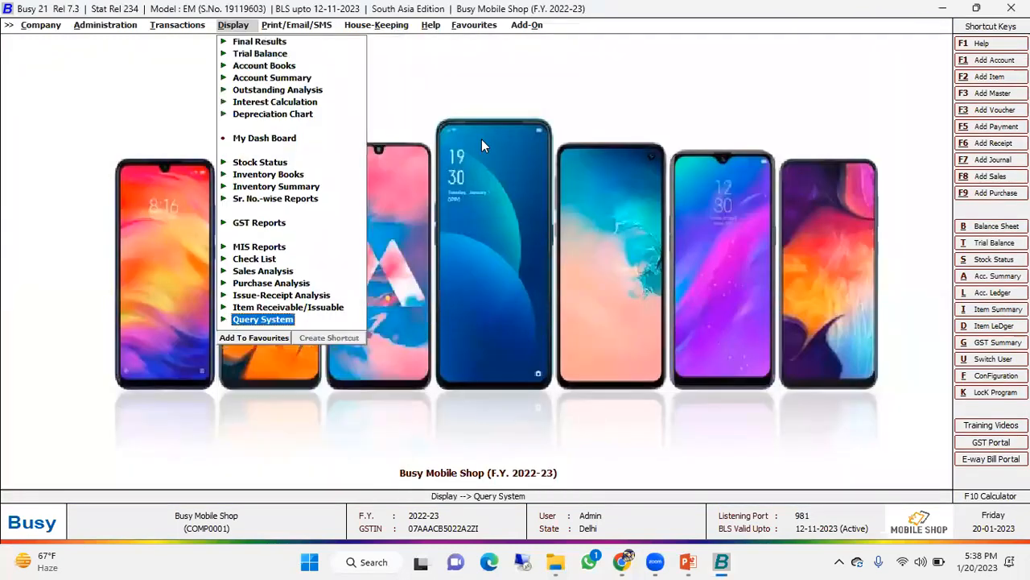
- Open the Main series sales voucher dated 01-05-2022 for modification again
key(Left)
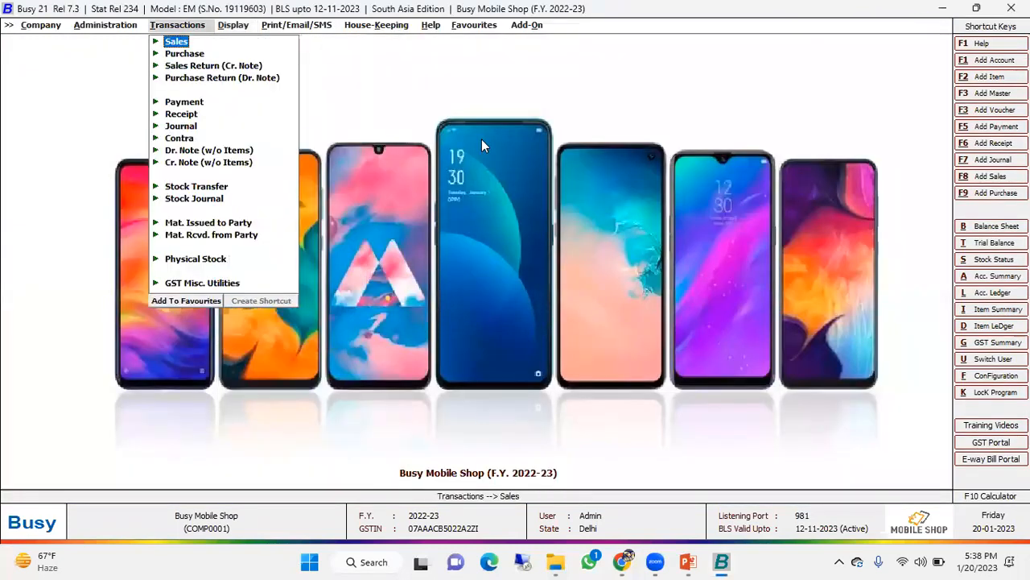
key(Return)
key(Down)
key(Return)
key(Return)
key(Return)
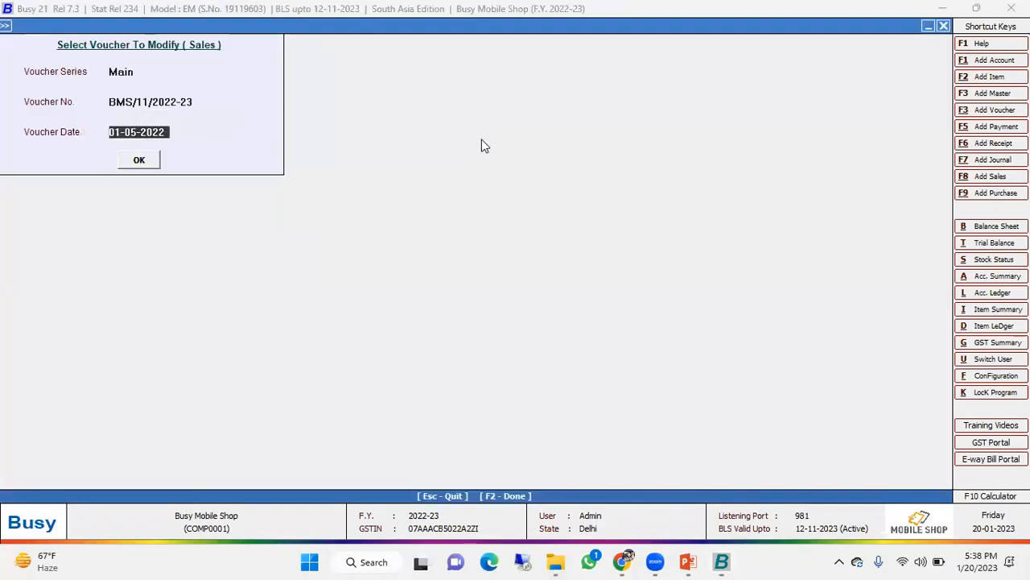
key(Return)
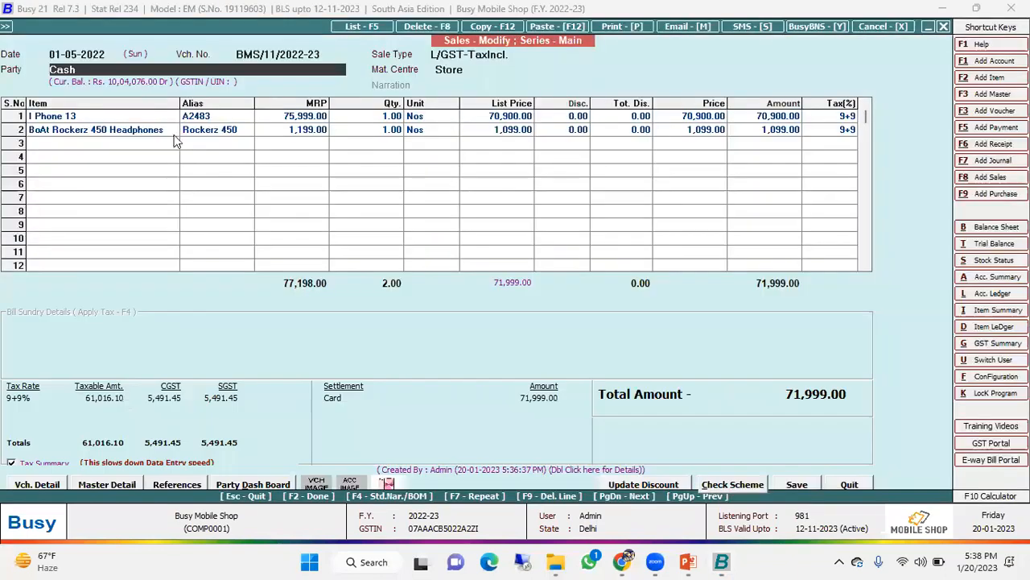
- View the serial number, colour and warranty selection for the BoAt Rockerz 450 Headphones line, and dismiss it without changes
click(159, 130)
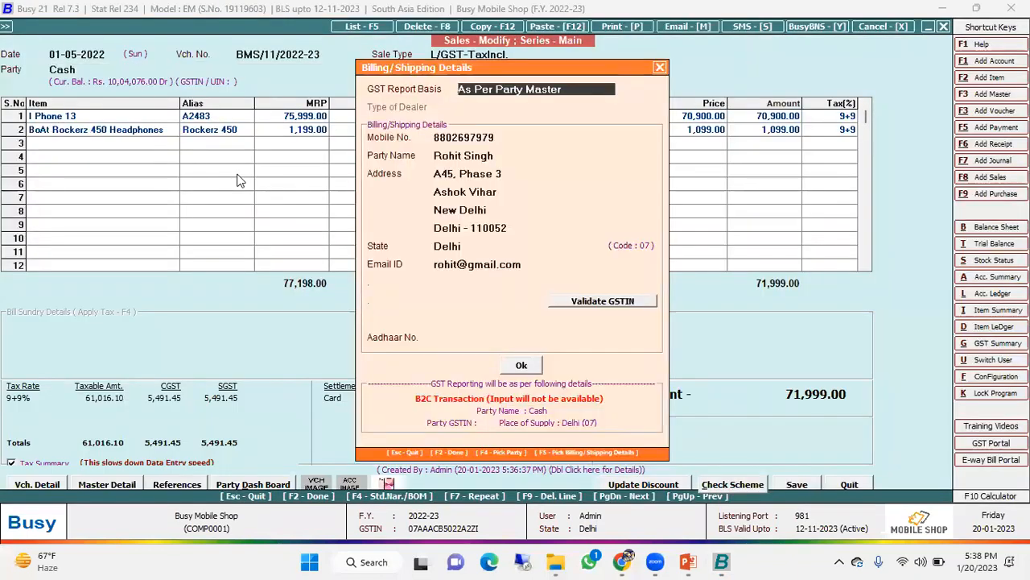
key(Escape)
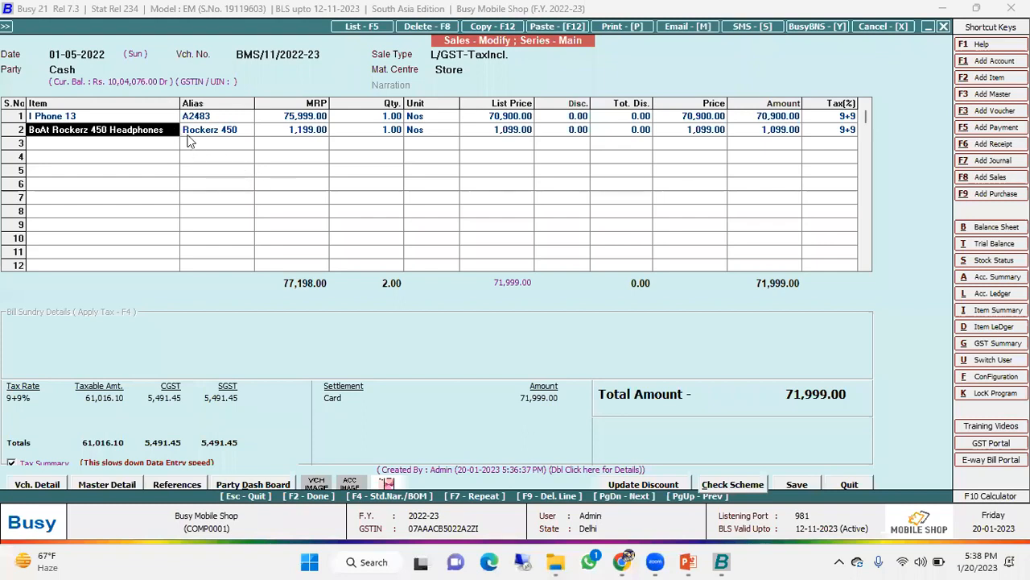
key(Return)
key(Return)
key(Return)
key(Return)
key(Return)
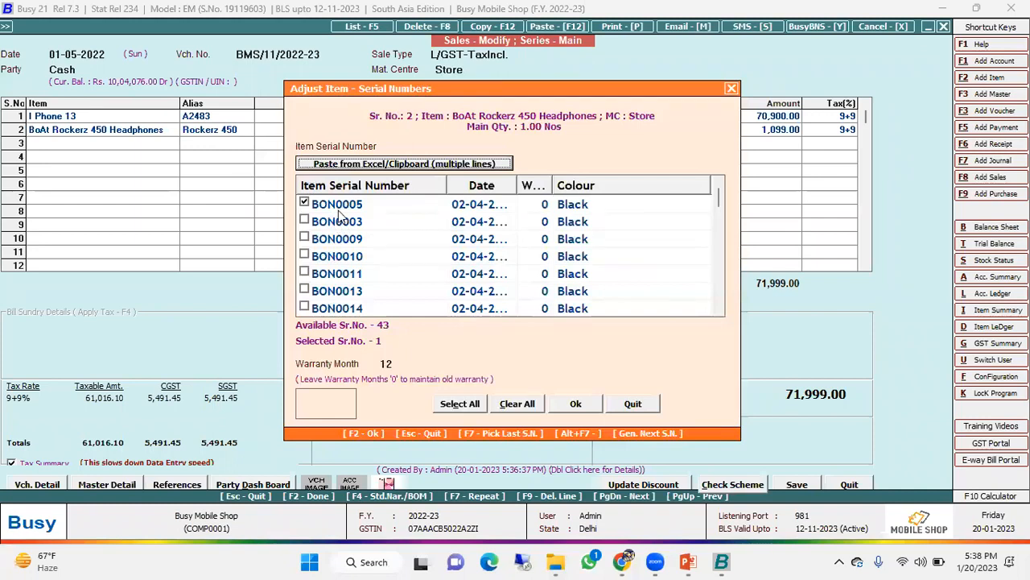
click(733, 90)
key(Escape)
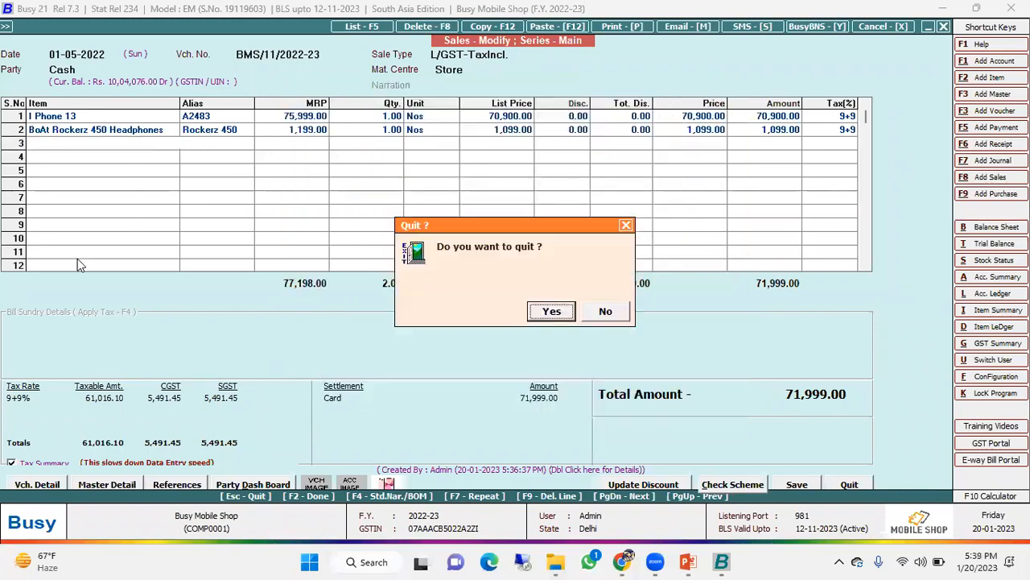
- Quit the open sales voucher and reopen the Main series voucher dated 01-05-2022 for modification
key(Return)
key(Return)
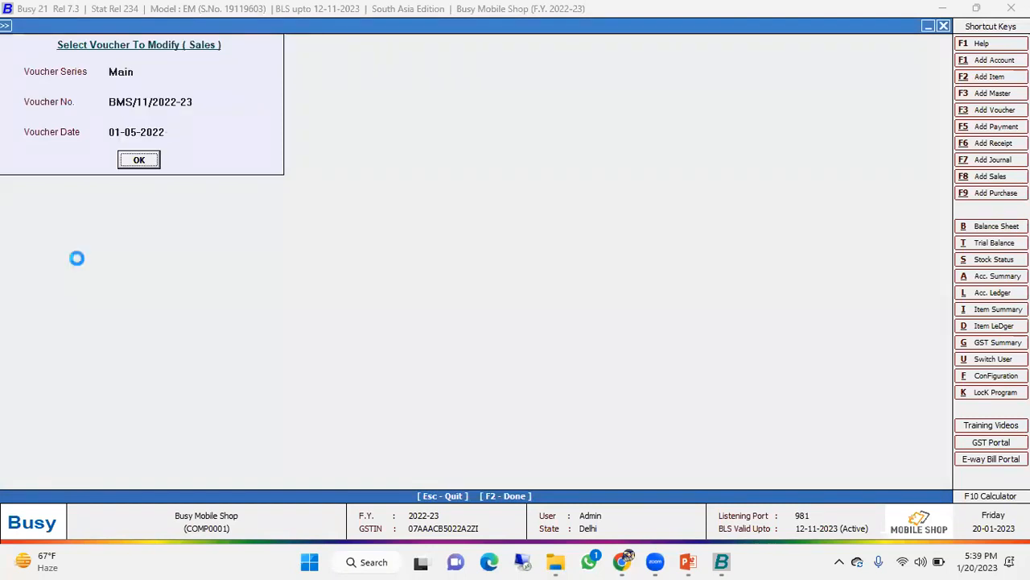
key(Return)
key(Return)
key(Return)
- View the serial number, colour and warranty selection for the I Phone 13 line, dismiss it and quit the voucher without changes
key(Return)
key(Return)
key(F2)
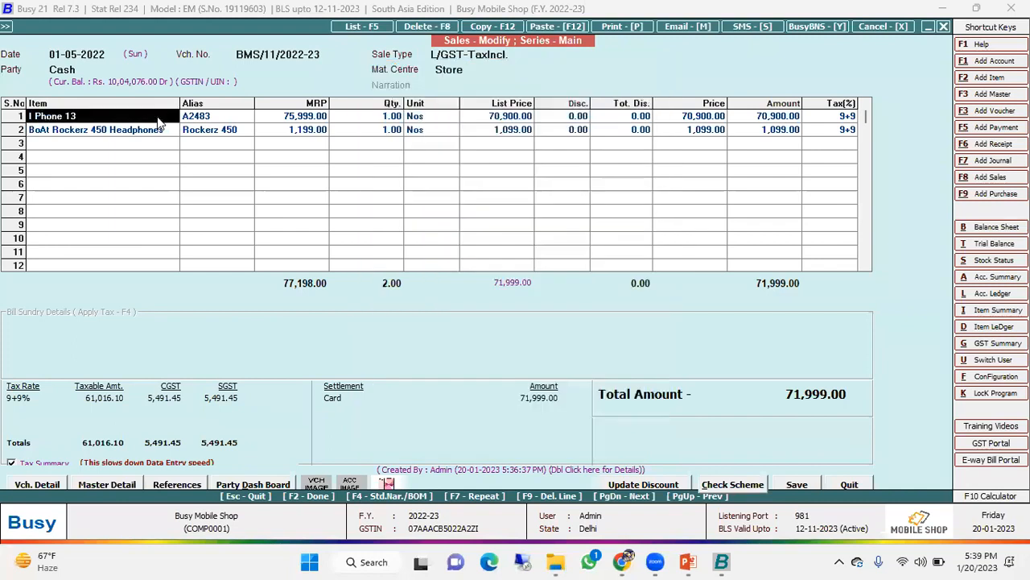
key(Return)
key(Return)
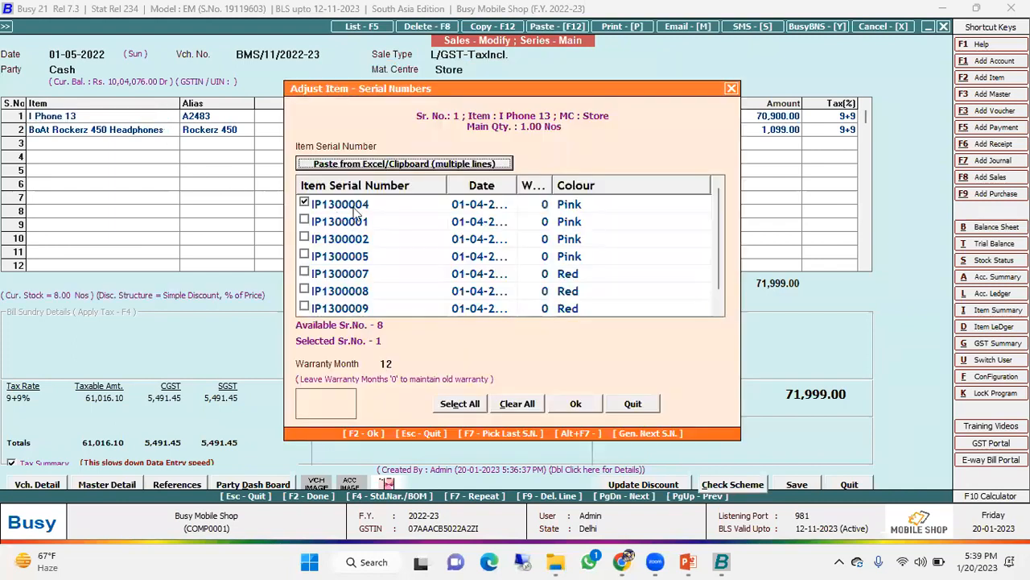
click(731, 88)
key(Escape)
key(Return)
key(Escape)
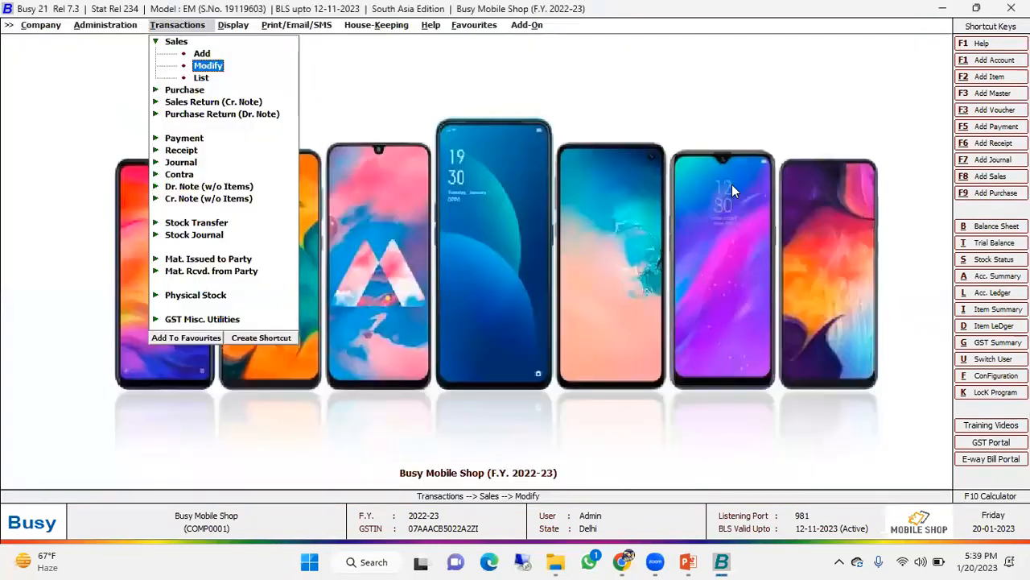
- Open the Item Serial No. History report options from the serial number-wise reports
key(Right)
key(Up)
key(Up)
key(Up)
key(Up)
key(Up)
key(Up)
key(Up)
key(Up)
key(Up)
key(Up)
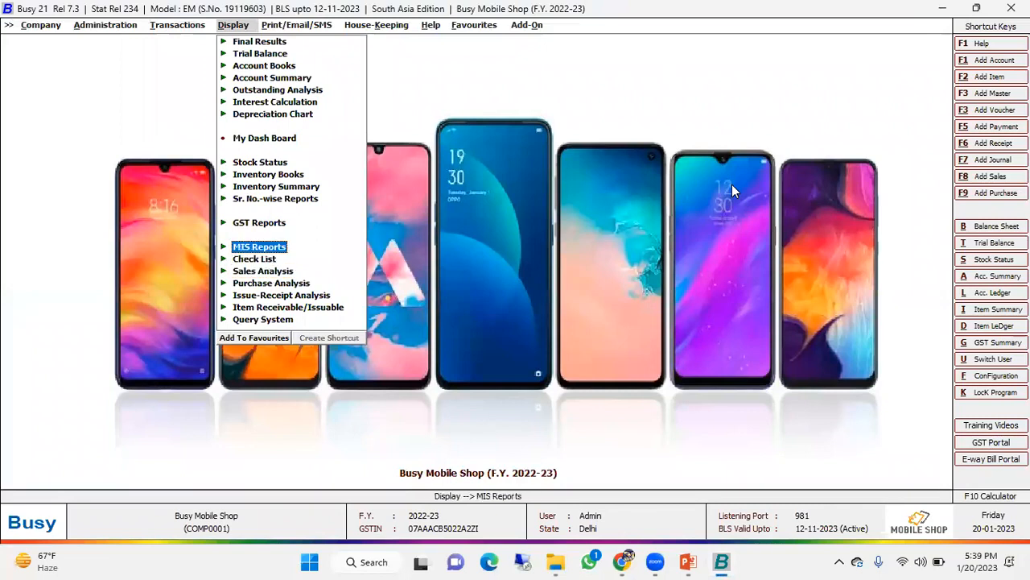
key(Down)
key(Down)
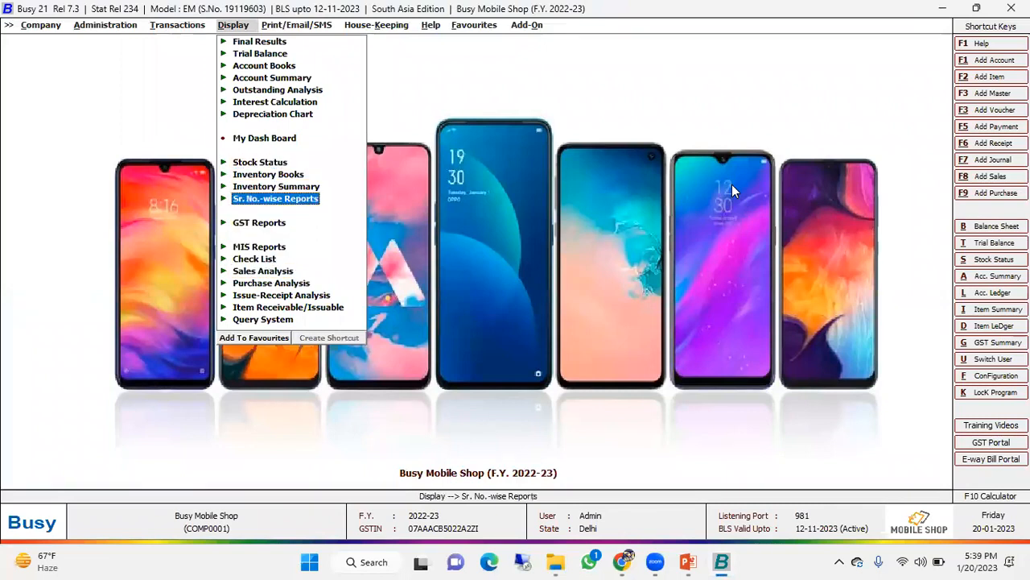
key(Return)
key(Down)
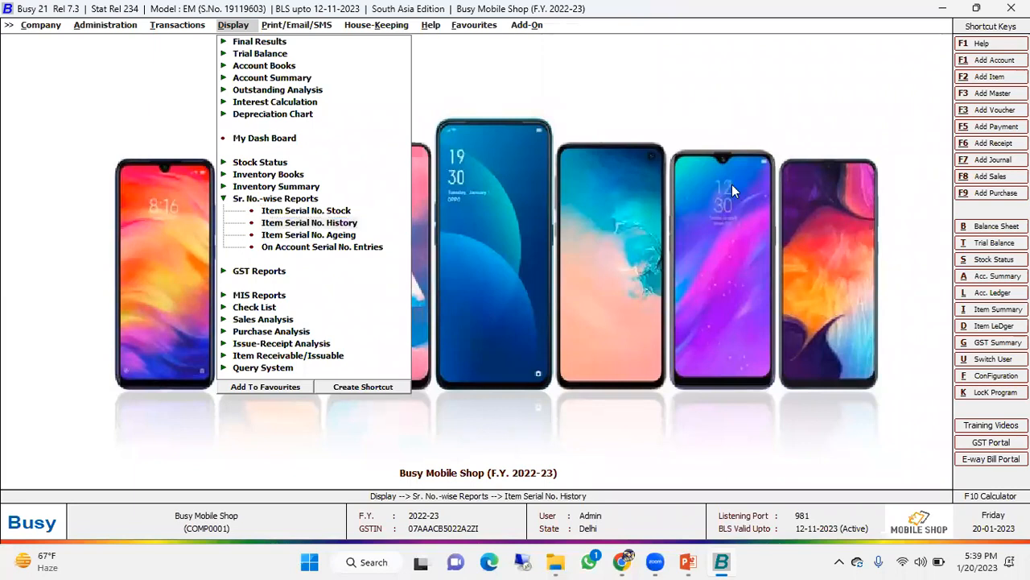
key(Return)
key(Return)
key(Return)
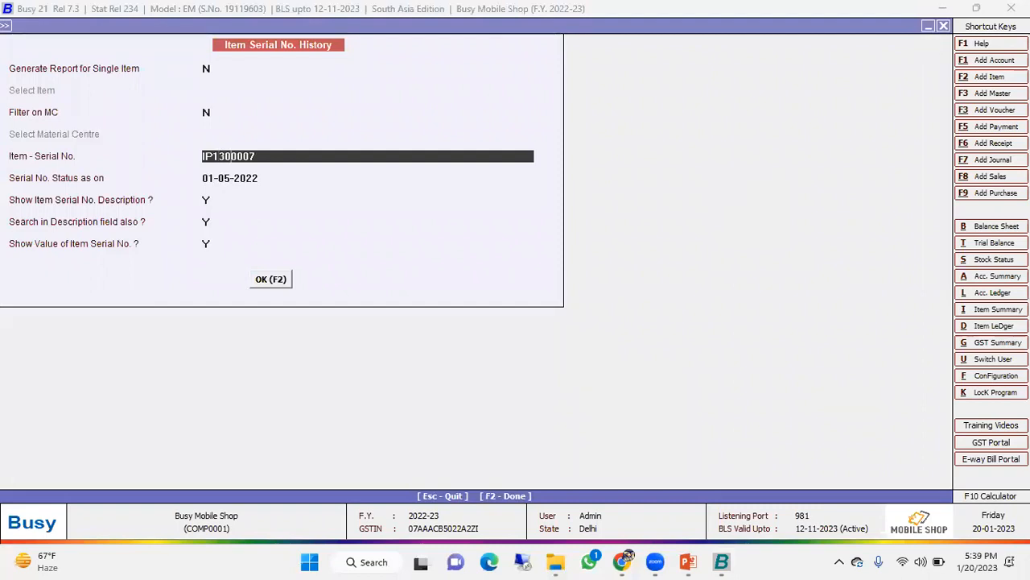
- Generate the serial number history for IP1300004 across all items and material centres, with status as on 30-09-2022
key(BackSpace)
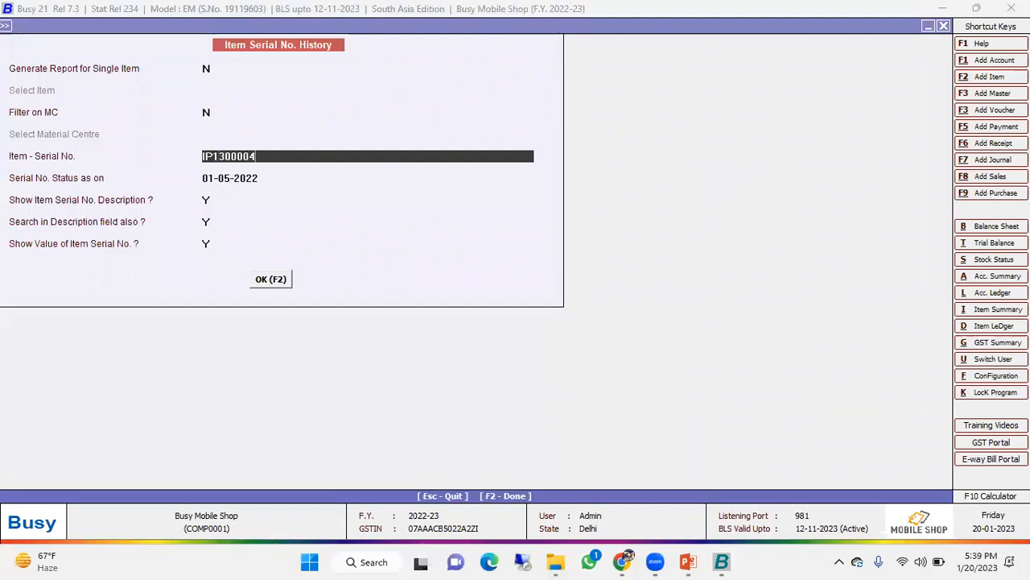
key(Return)
text(3)
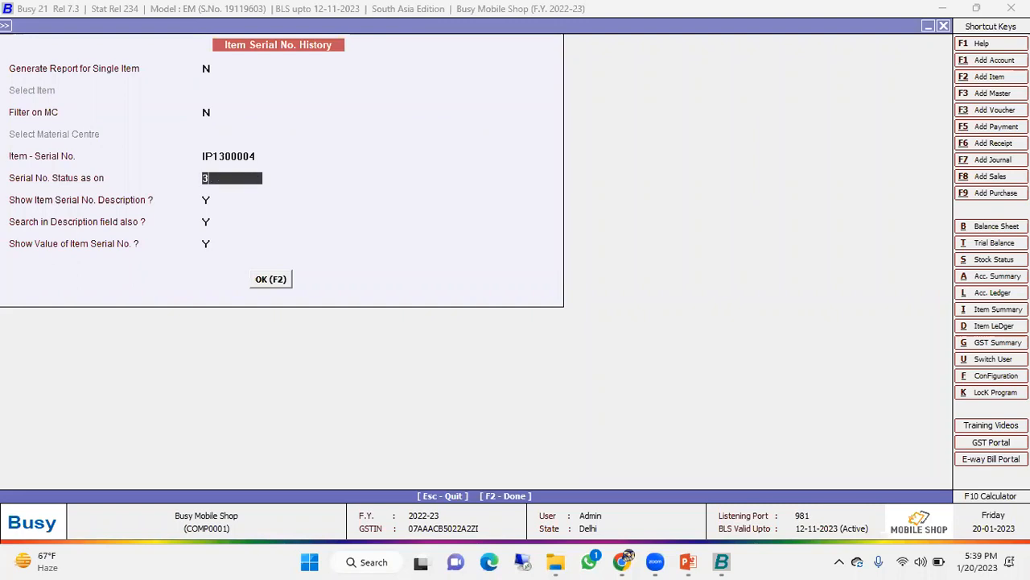
text(0.9)
key(Return)
key(Return)
key(Return)
key(Return)
key(Return)
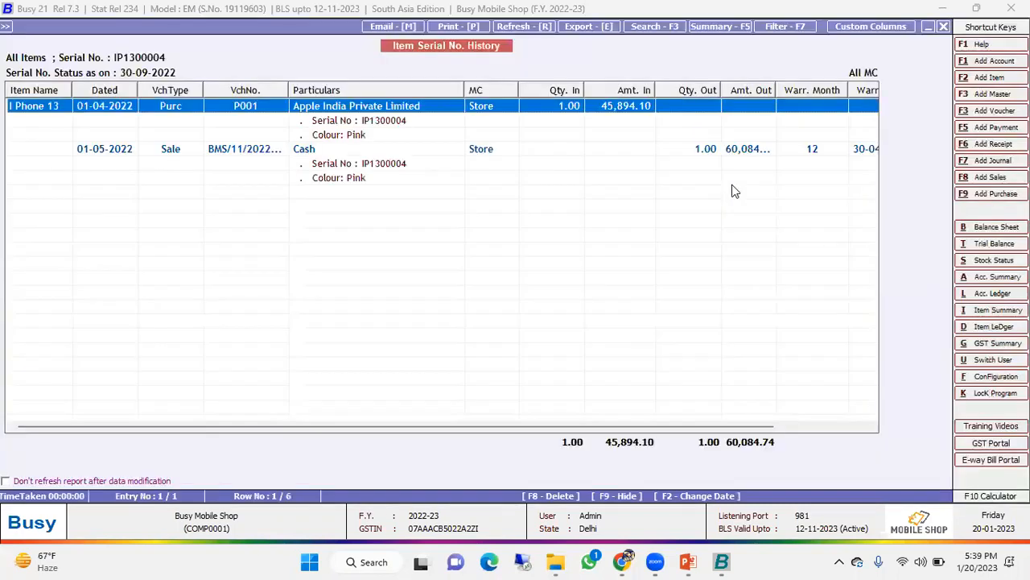
- Narrow the Particulars and quantity columns and examine the 01-05-2022 sale entry's warranty months, warranty date and under-warranty status
drag(466, 89, 488, 88)
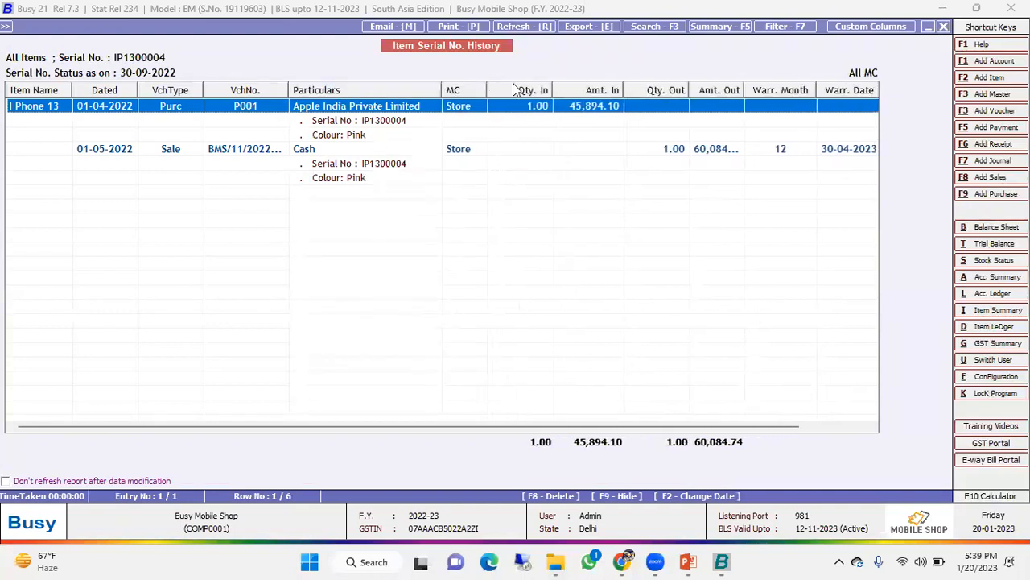
drag(550, 88, 536, 89)
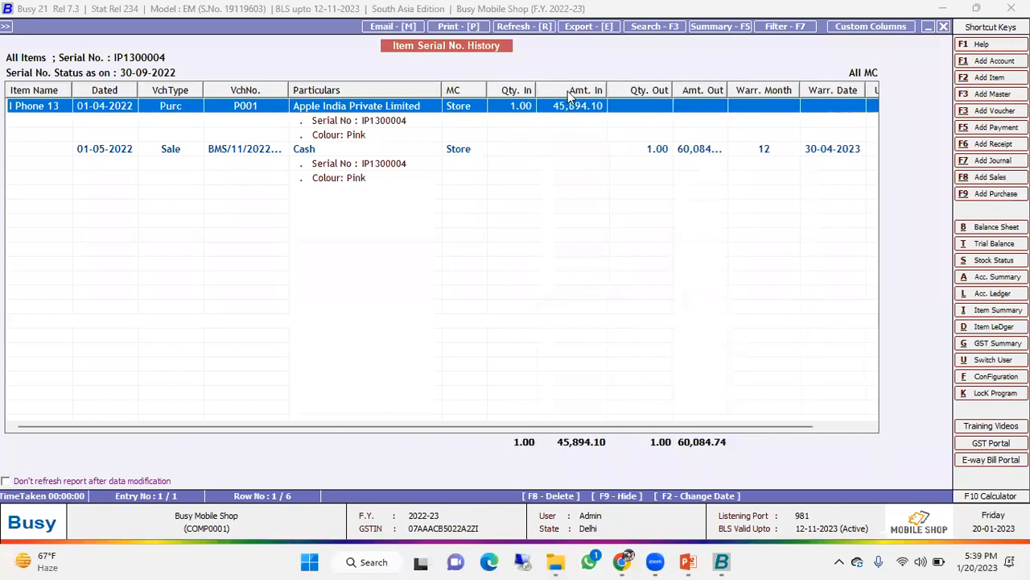
drag(609, 89, 605, 89)
drag(668, 89, 656, 88)
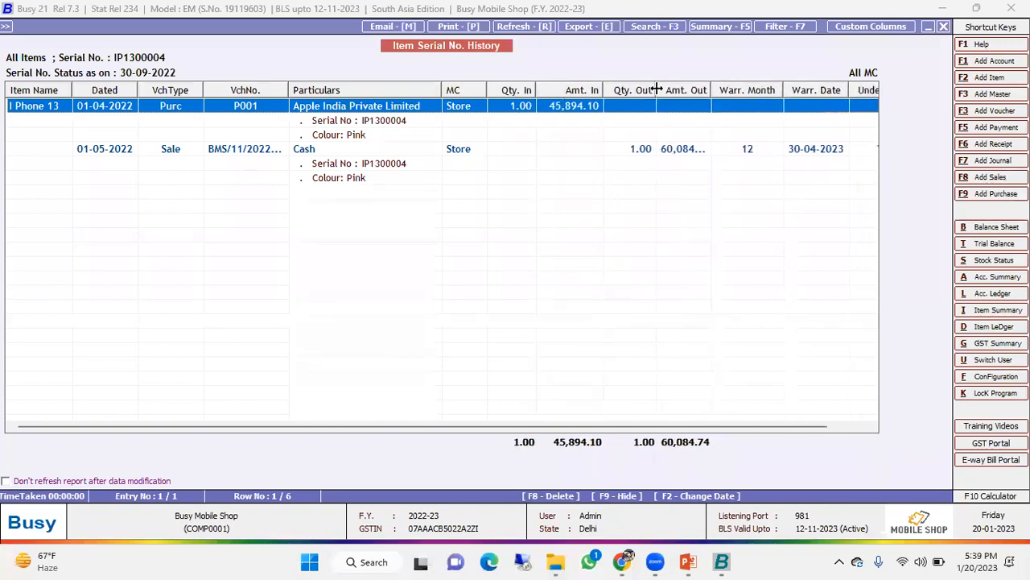
click(107, 154)
drag(649, 427, 800, 370)
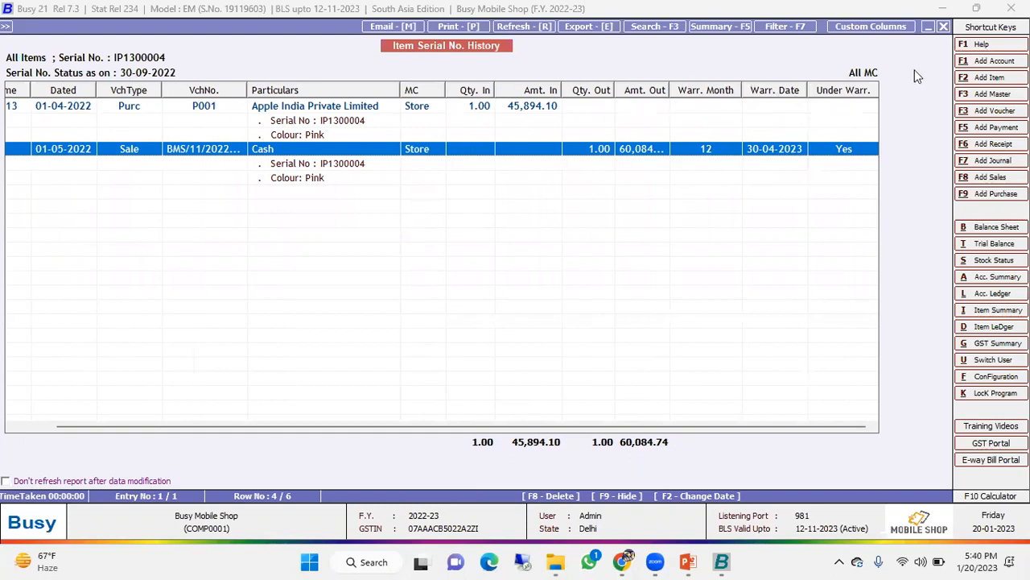
- Close the Item Serial No. History report and quit its report options
click(943, 26)
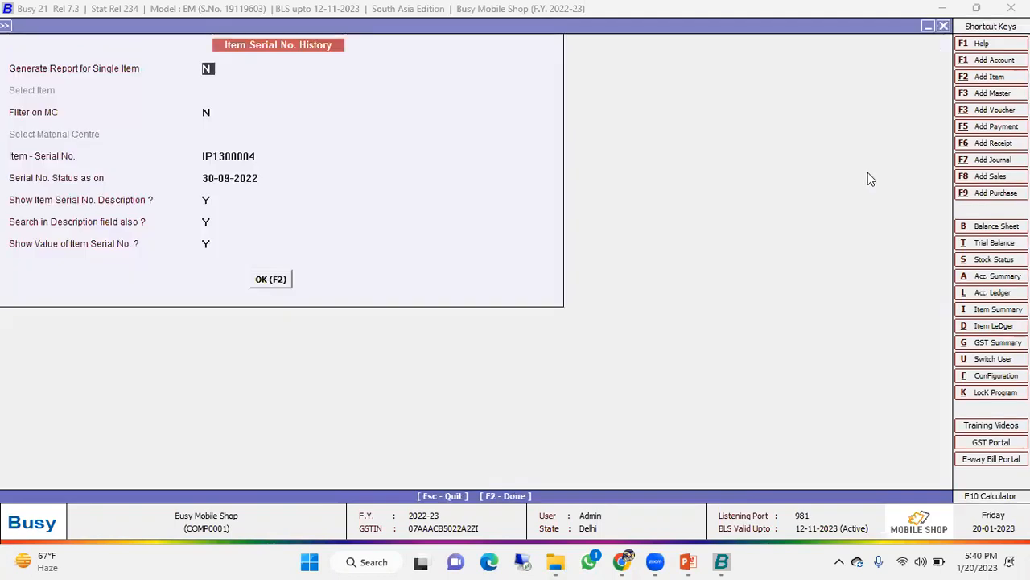
key(Escape)
key(Escape)
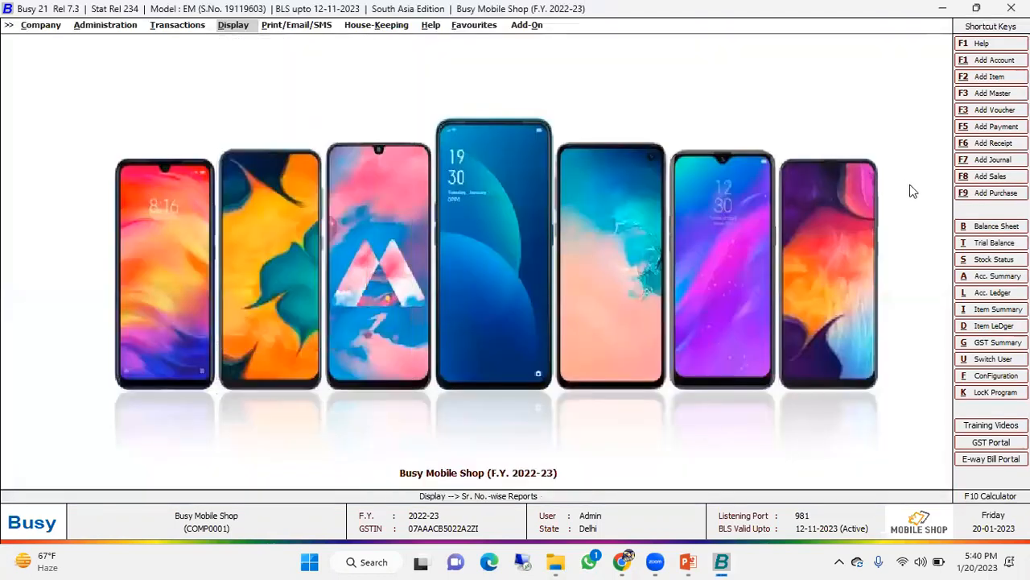
- Examine the sales return setting among the Inventory feature options, then quit the configuration without saving
click(104, 27)
click(118, 52)
click(122, 54)
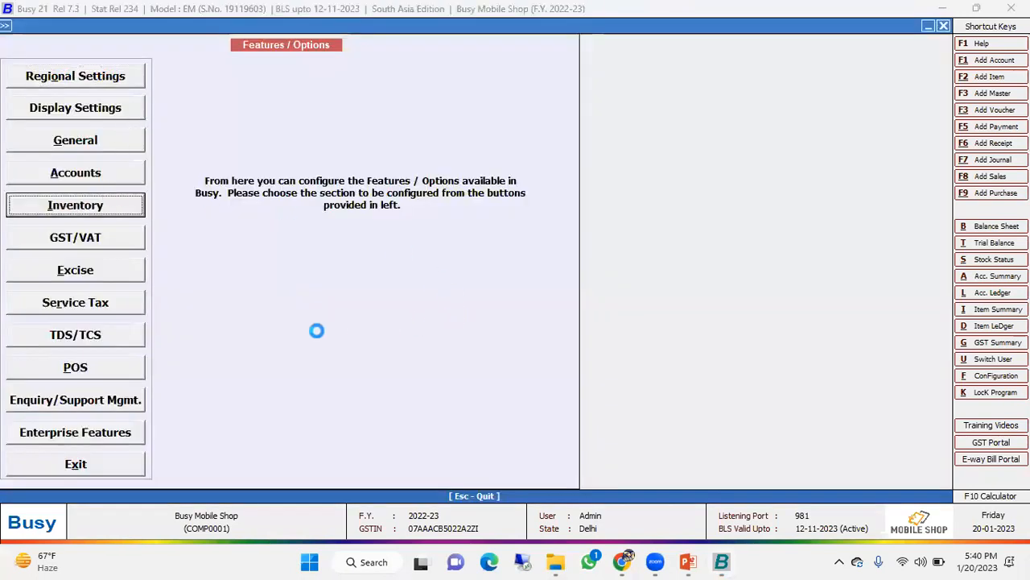
key(Return)
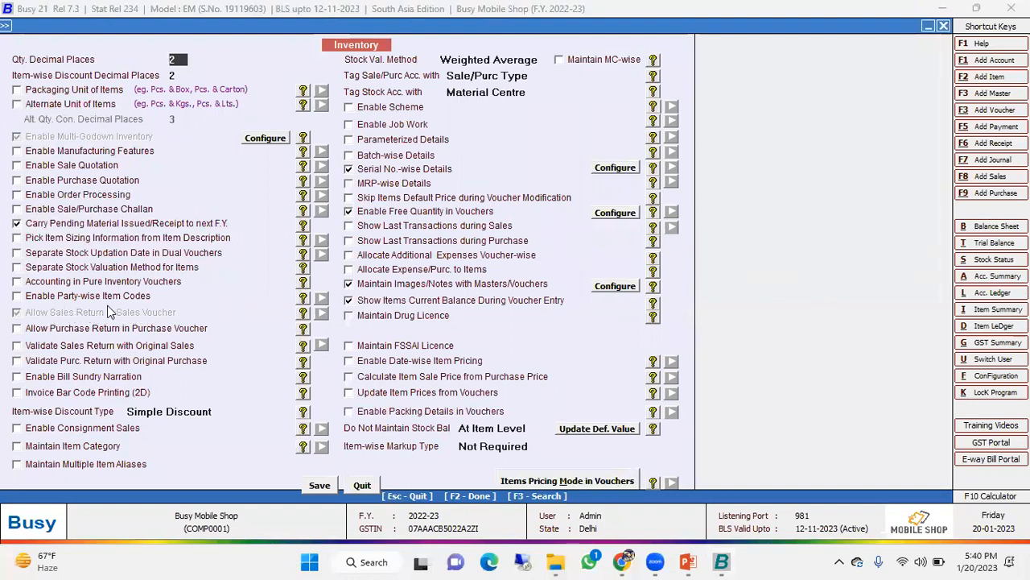
key(Escape)
key(Escape)
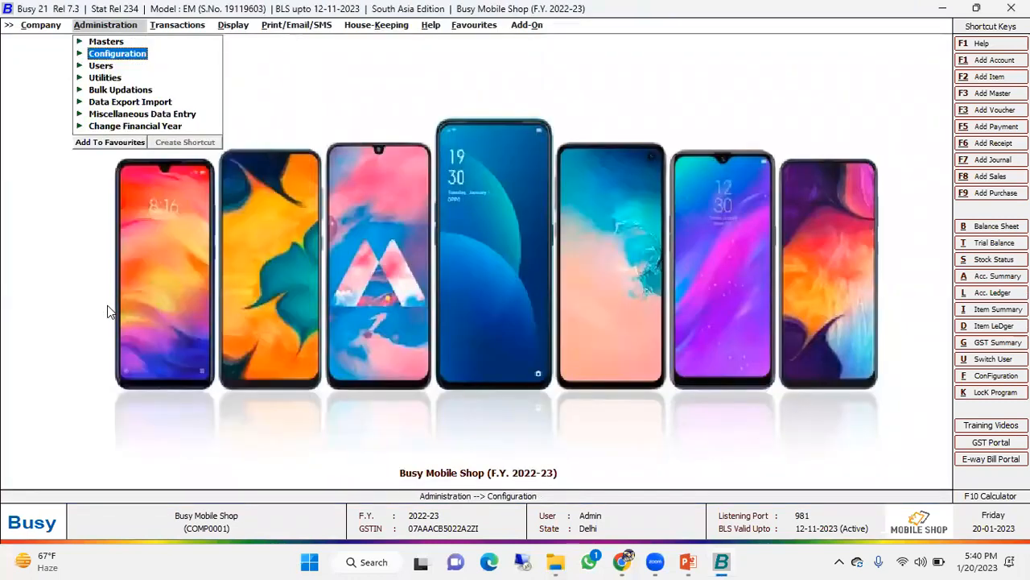
- Start a new sales voucher dated 03-05-2022 for the party Cash
key(Right)
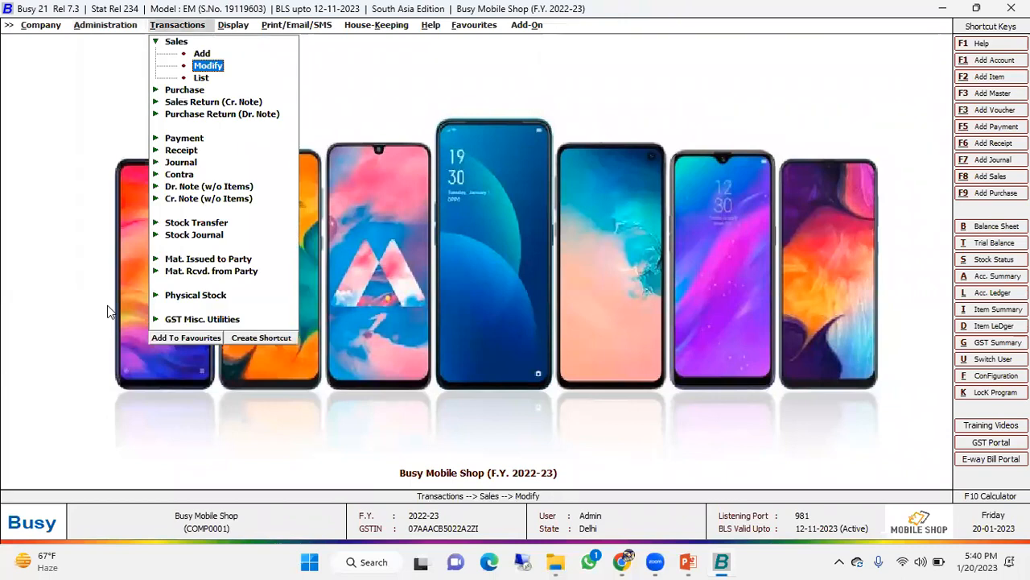
key(Up)
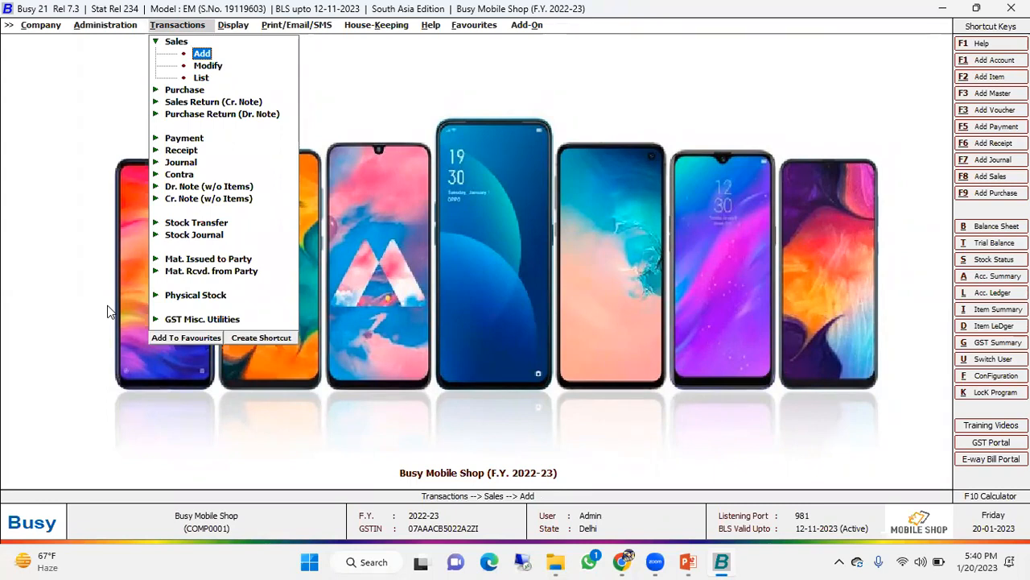
key(Return)
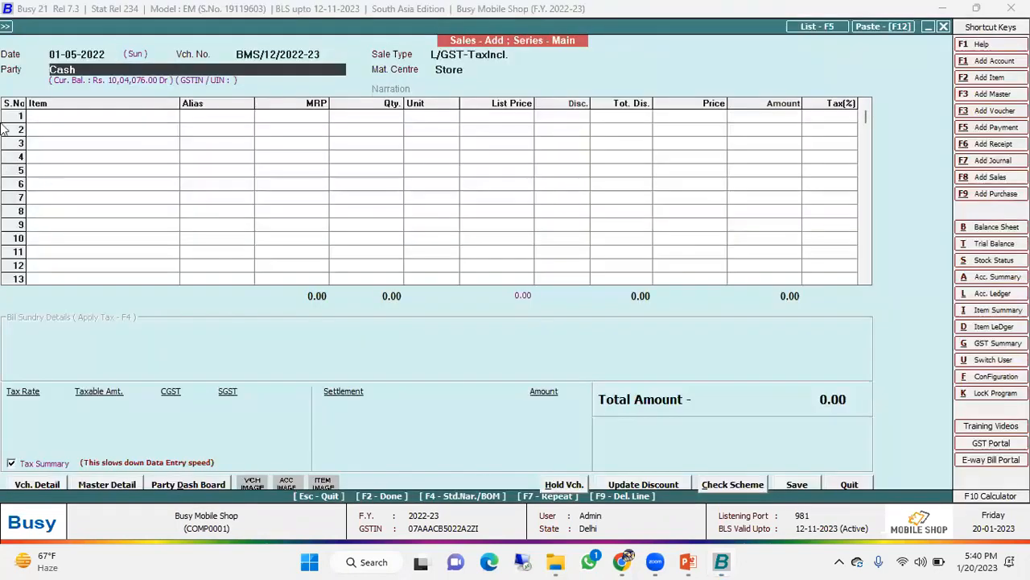
click(70, 57)
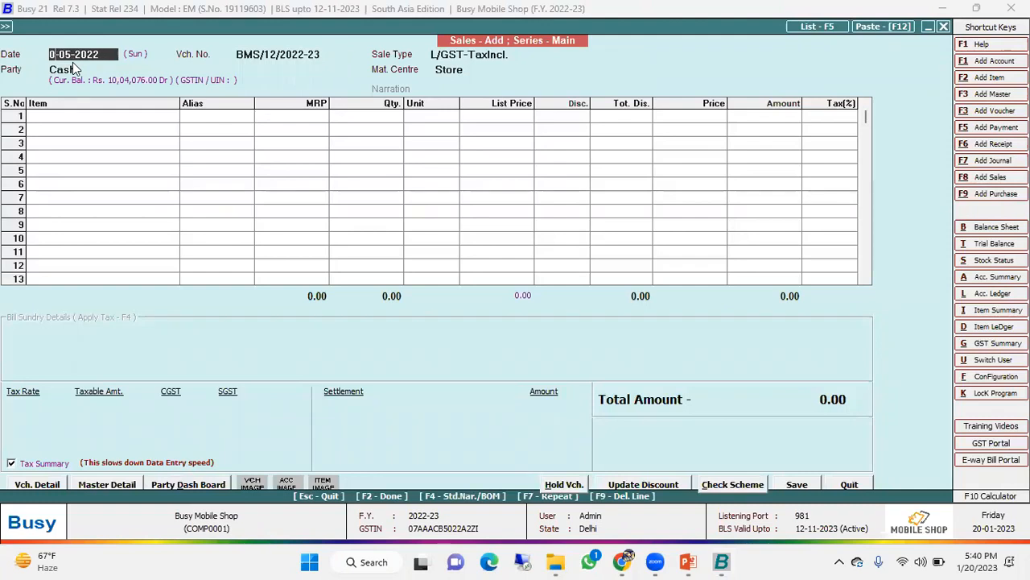
text(3)
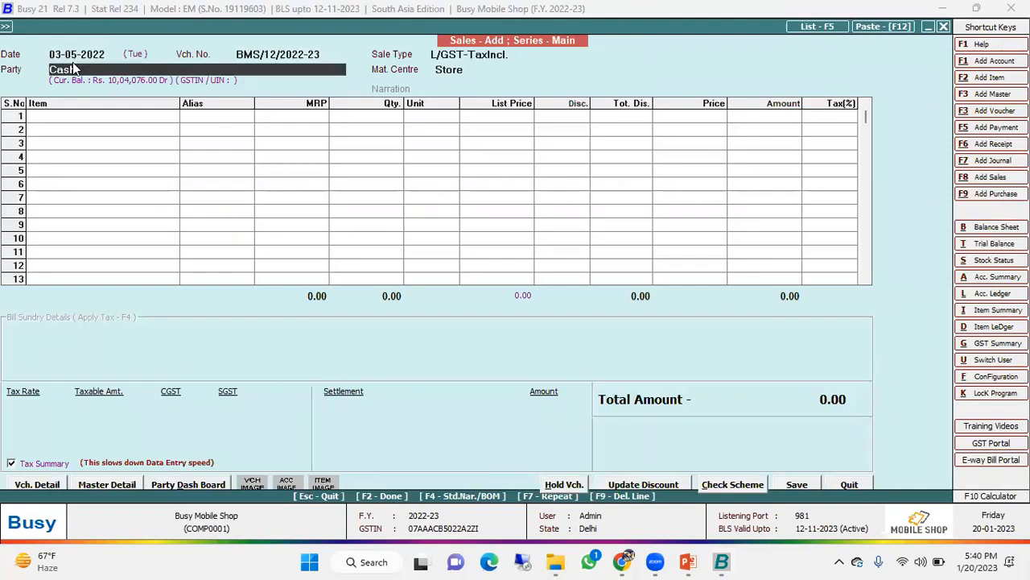
key(Return)
key(Return)
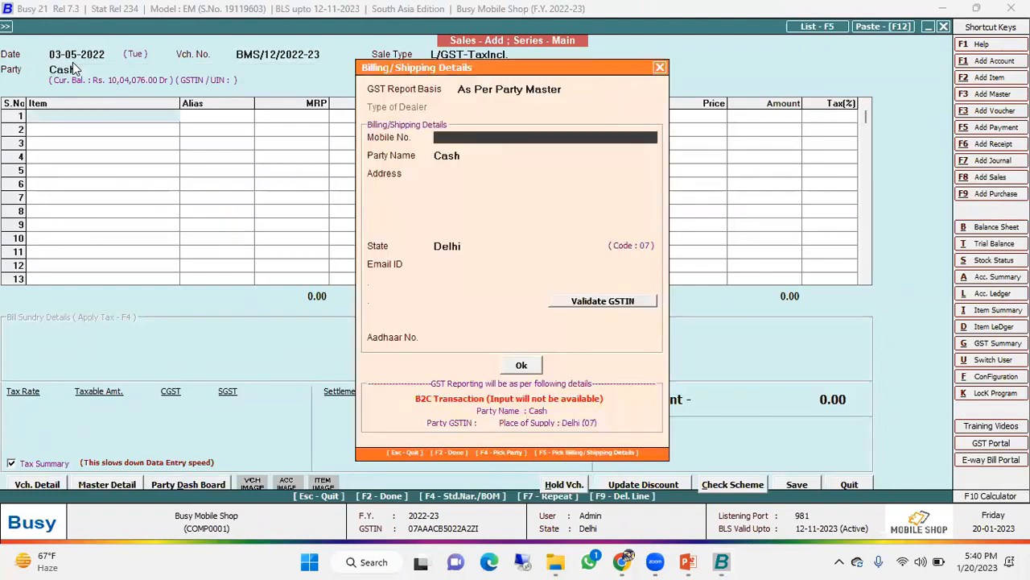
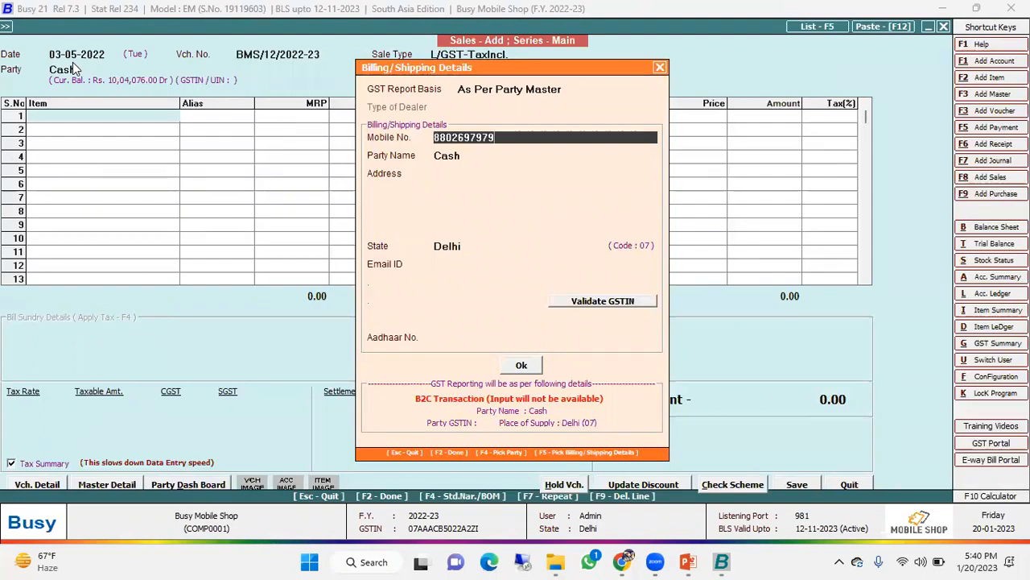
- Enter the customer's mobile number in the billing details and accept the name, address and email fetched for it
key(Return)
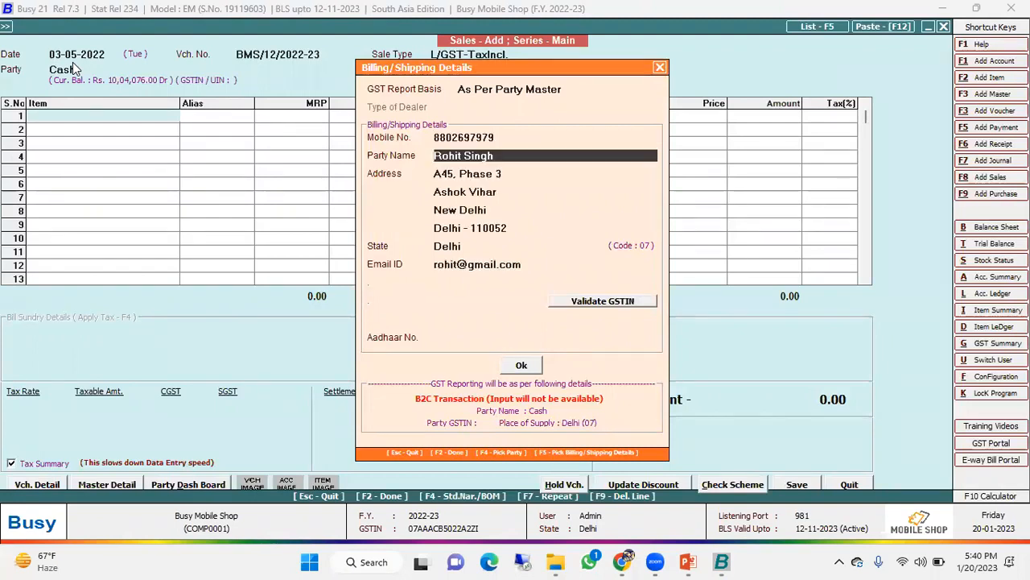
key(Return)
key(Return)
key(Return)
key(Return)
key(Return)
key(Return)
key(Return)
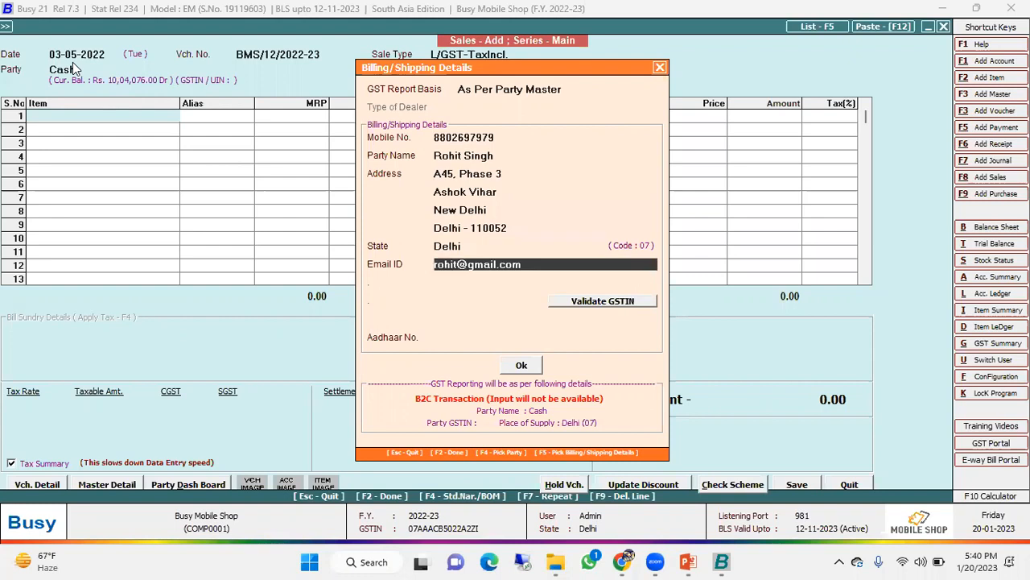
key(Return)
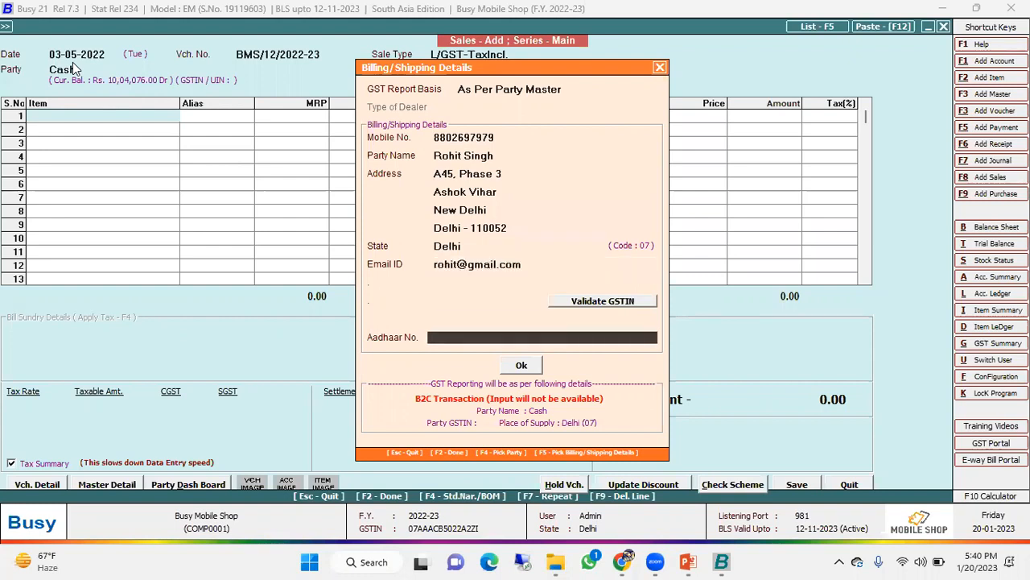
key(Return)
- Add one I Phone 13 as the voucher's first line and dismiss its serial number selection
key(Return)
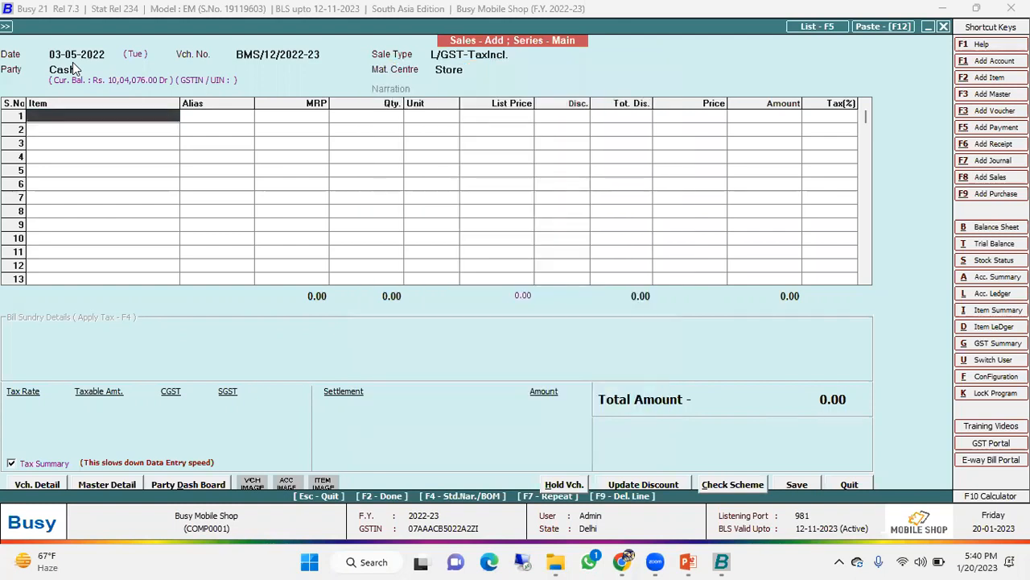
key(Return)
key(Return)
key(Down)
key(Down)
key(Return)
key(Return)
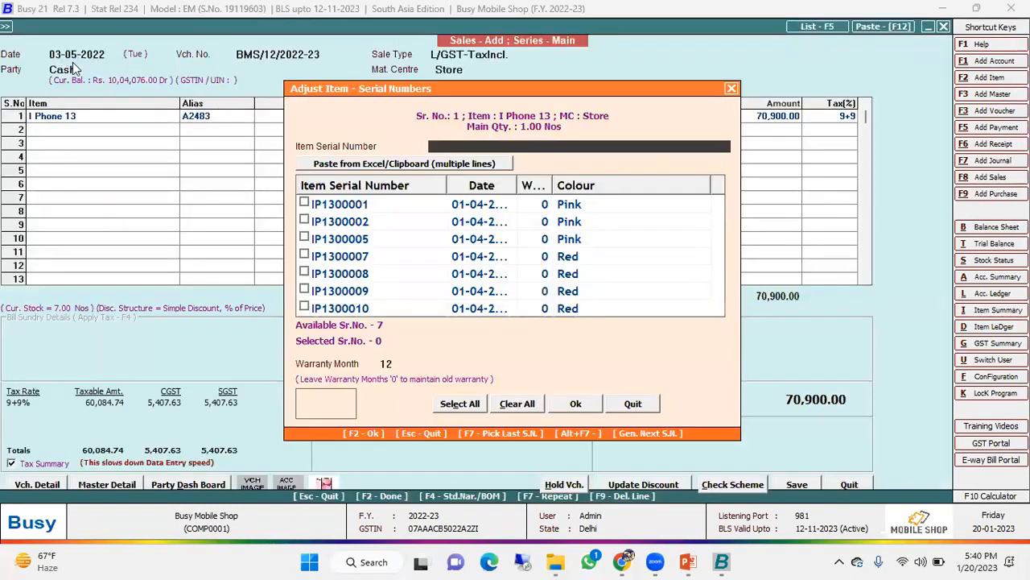
key(Escape)
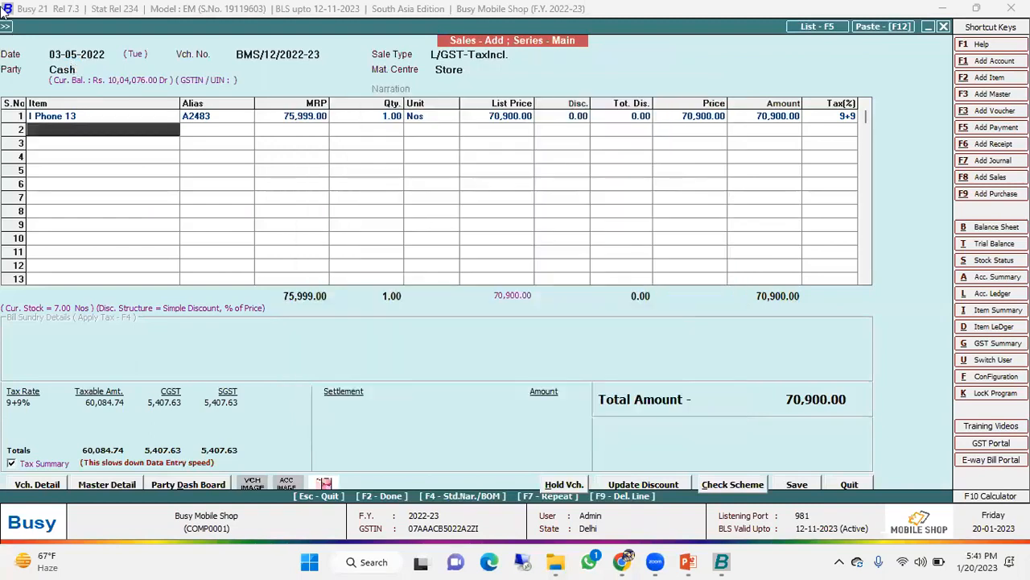
- Set the I Phone 13 line's quantity to -1 to record it as a sales return
click(373, 119)
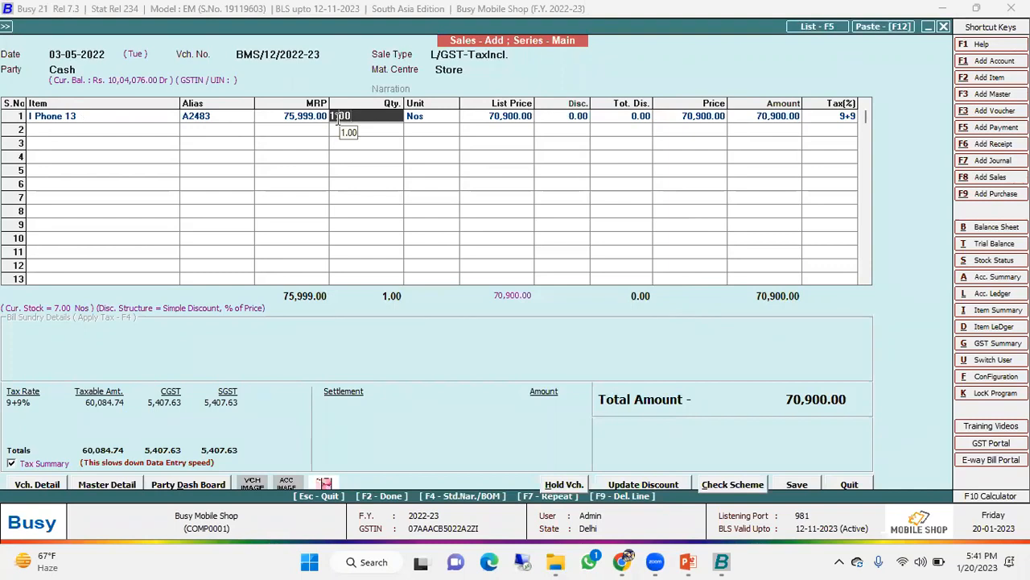
text(-)
key(Return)
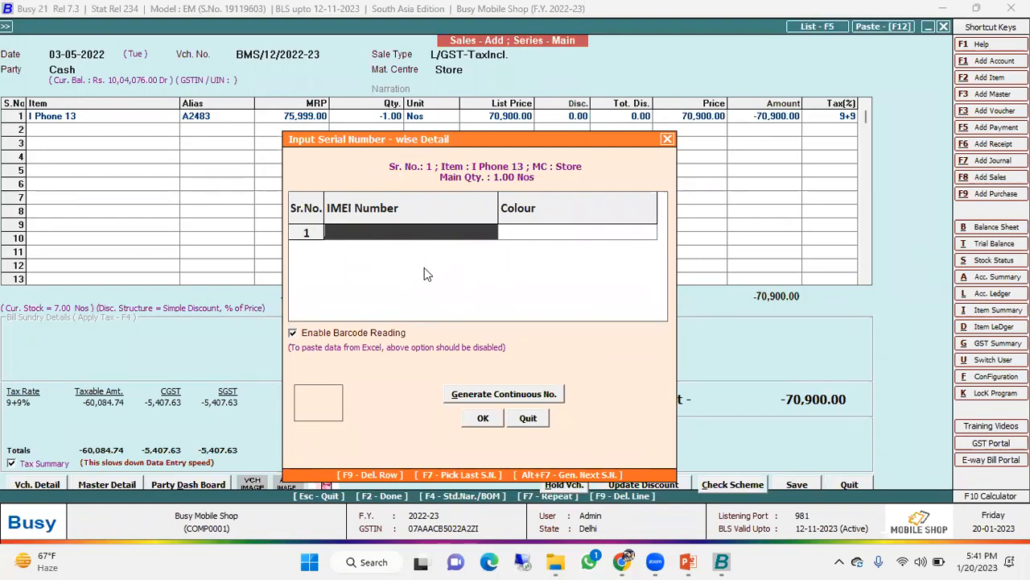
- Record the returned handset with IMEI number IP1300004 and colour wHITE, and accept the serial number details
text(IP1300004)
key(Return)
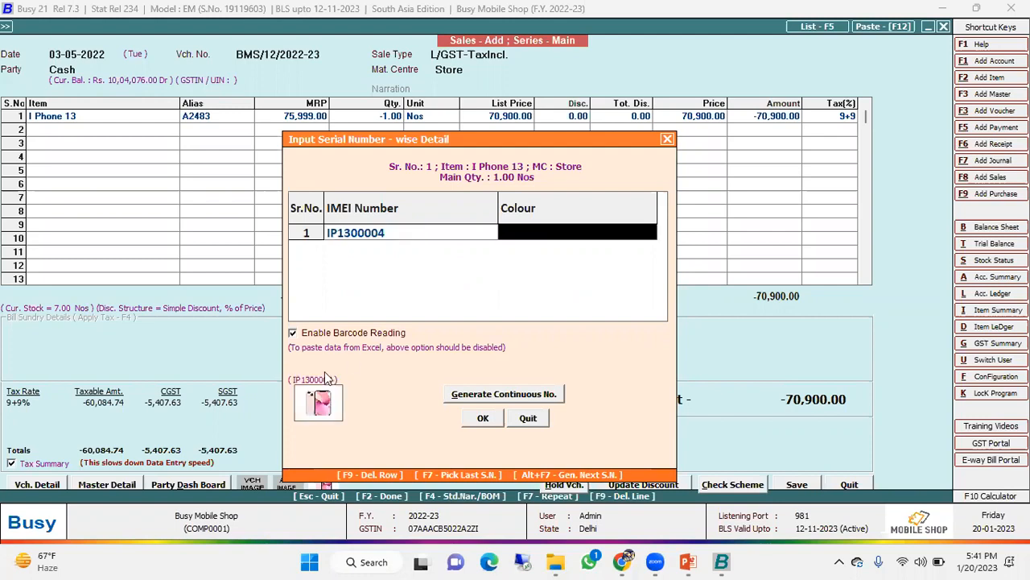
text(wHITE)
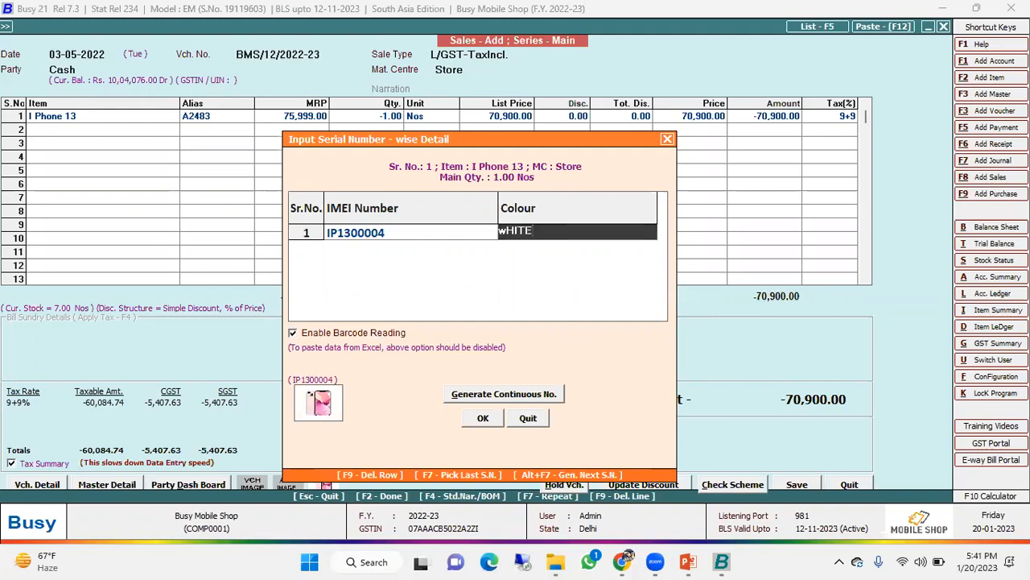
key(Return)
click(493, 420)
click(544, 312)
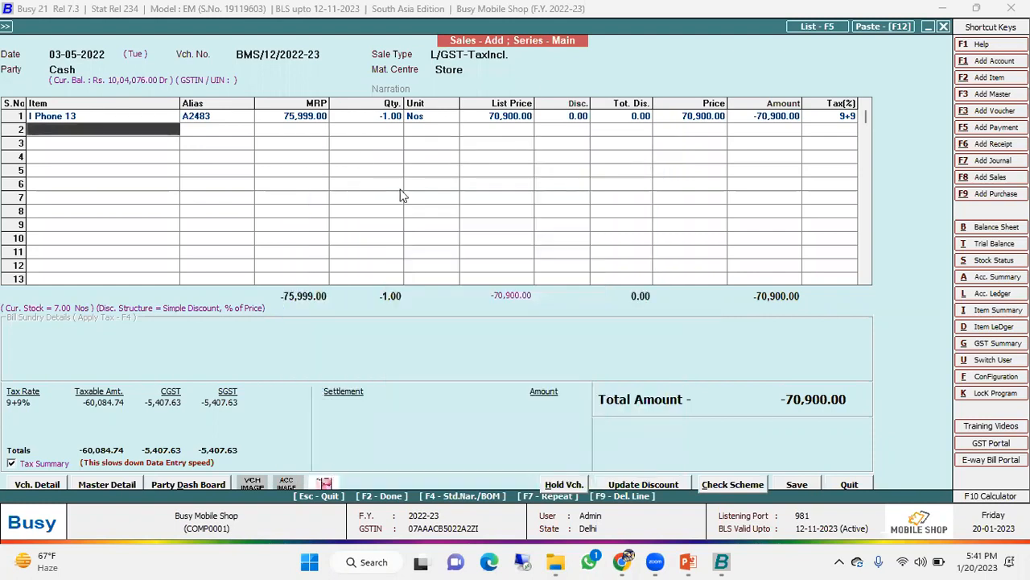
- Add a replacement I Phone 13 on the second line and assign it the pink unit with serial number IP1300001
key(Return)
key(Return)
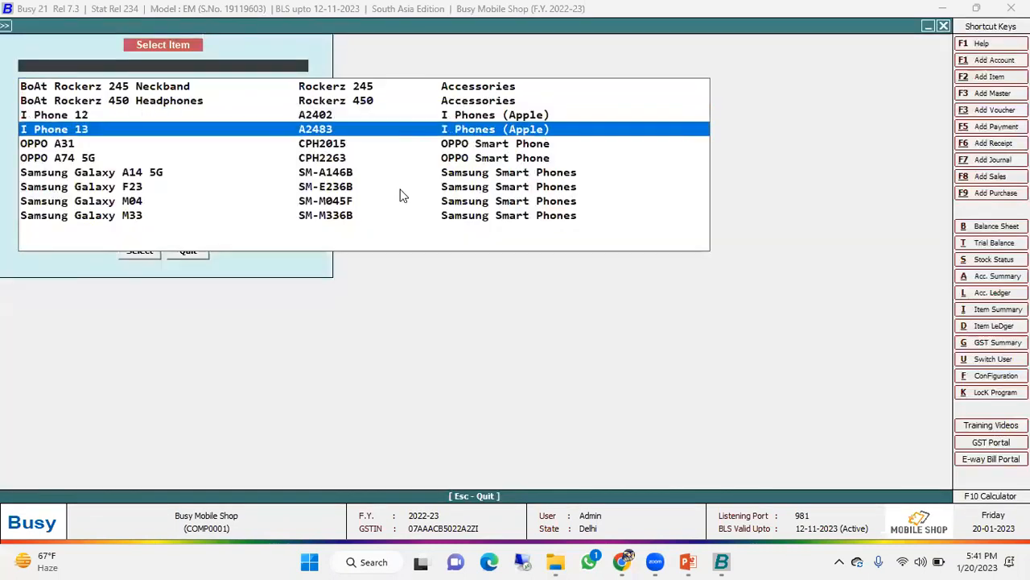
key(Return)
key(Return)
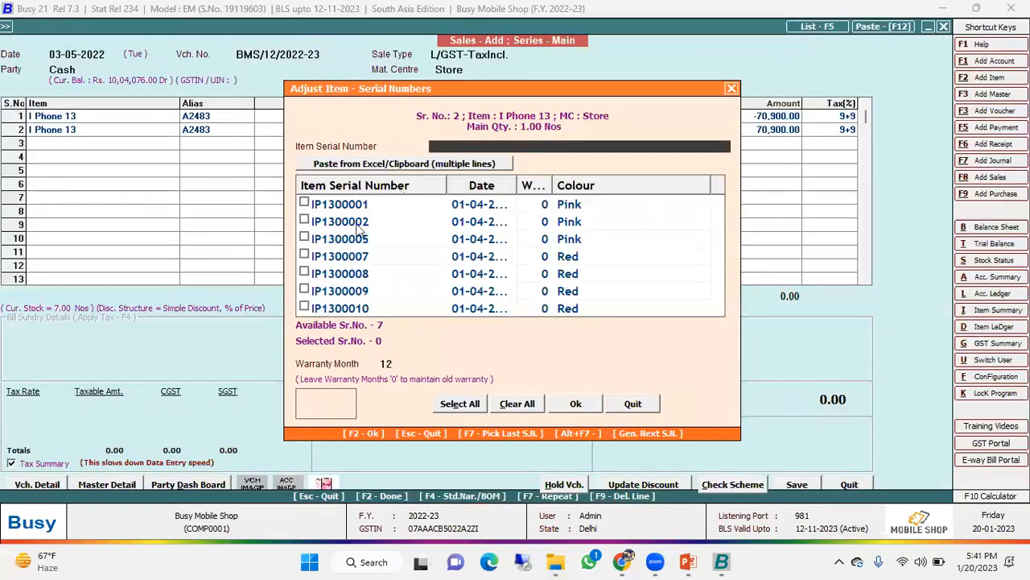
click(306, 205)
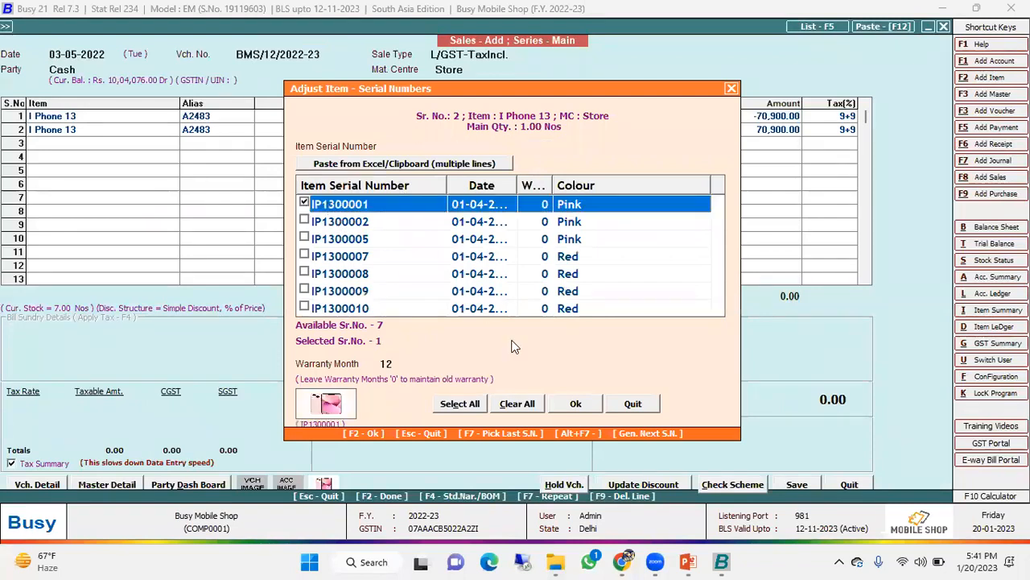
click(575, 405)
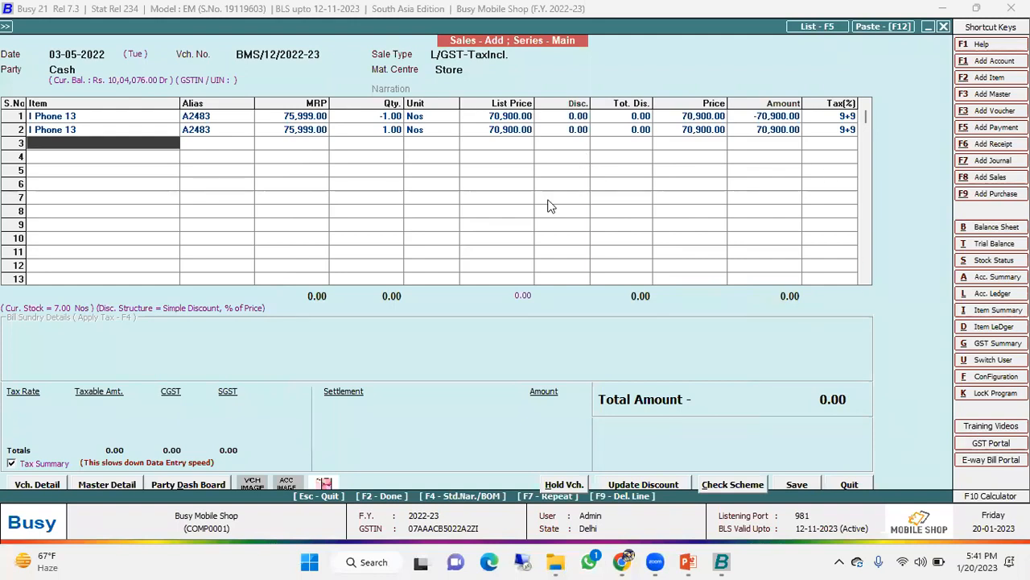
- Save the replacement sales voucher and quit the blank voucher that follows
click(800, 484)
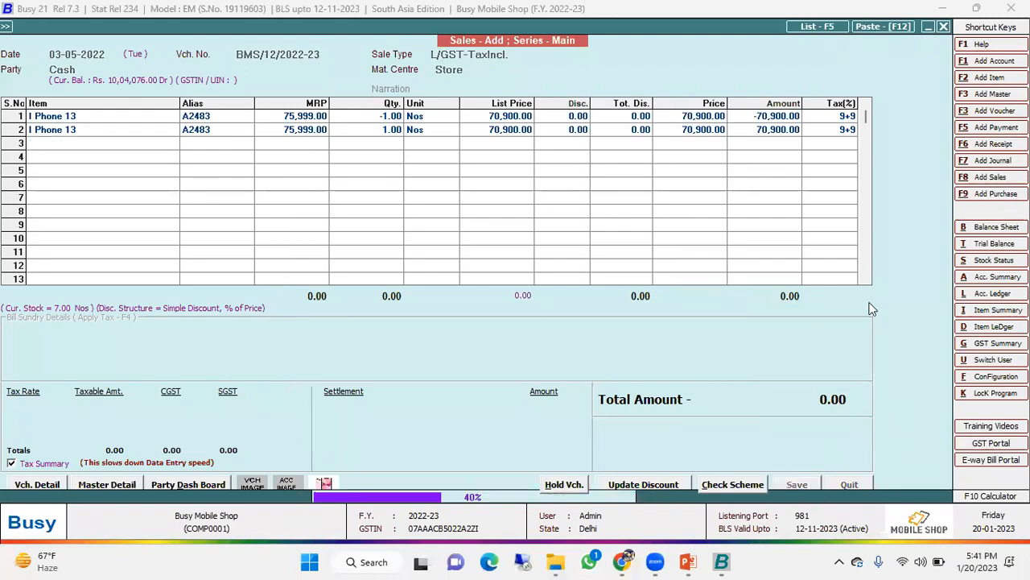
click(609, 311)
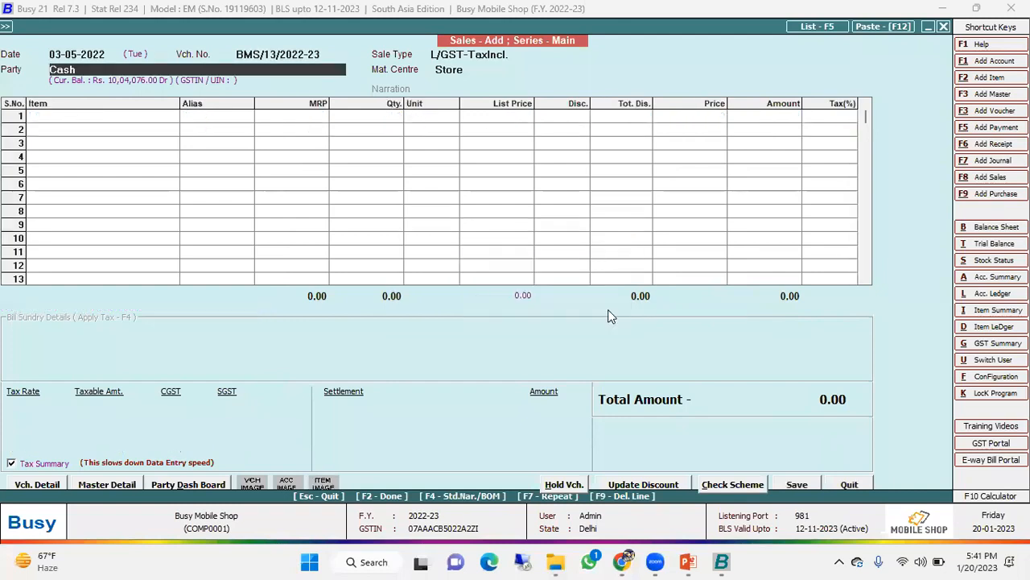
key(Escape)
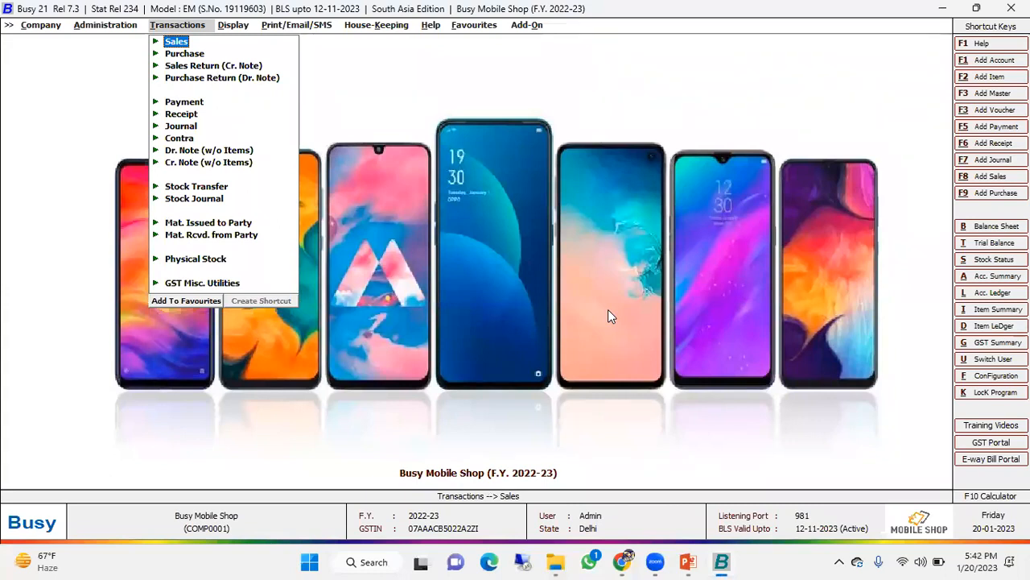
- View the Damaged Product material centre master and quit it without changes
key(Left)
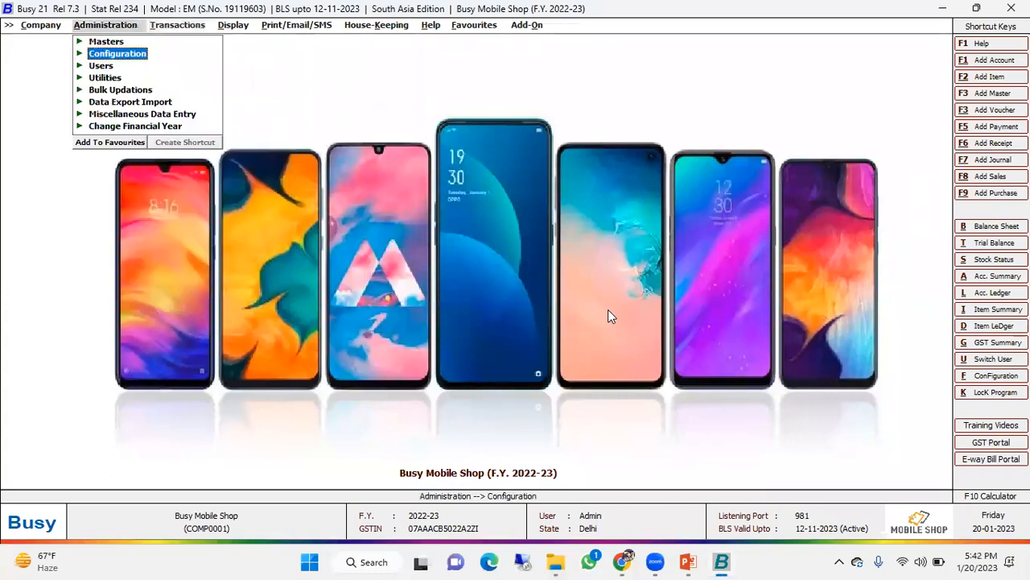
key(Up)
key(Return)
key(Down)
key(Down)
key(Down)
key(Down)
key(Down)
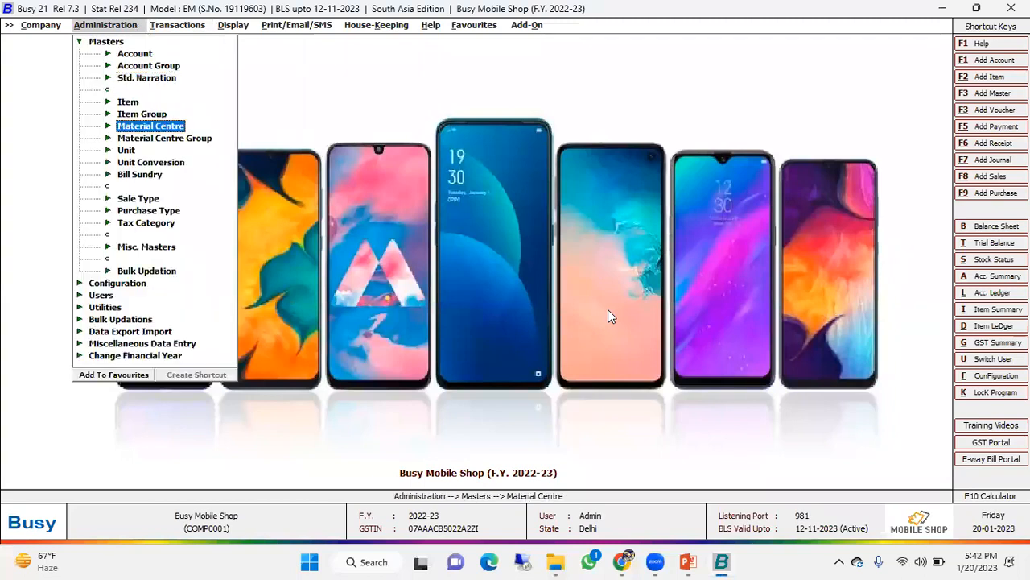
key(Return)
key(Down)
key(Return)
key(Return)
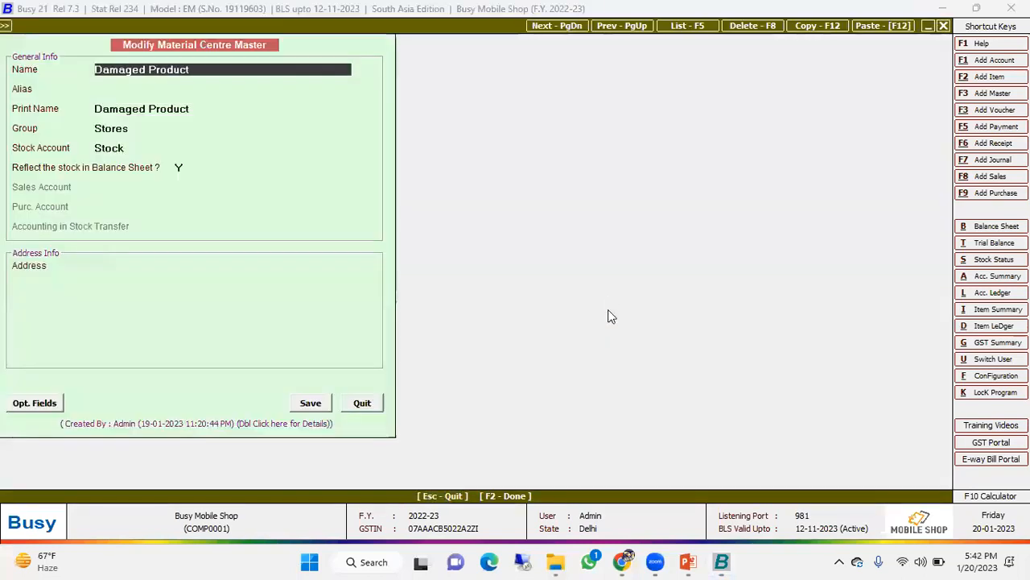
key(Escape)
key(Escape)
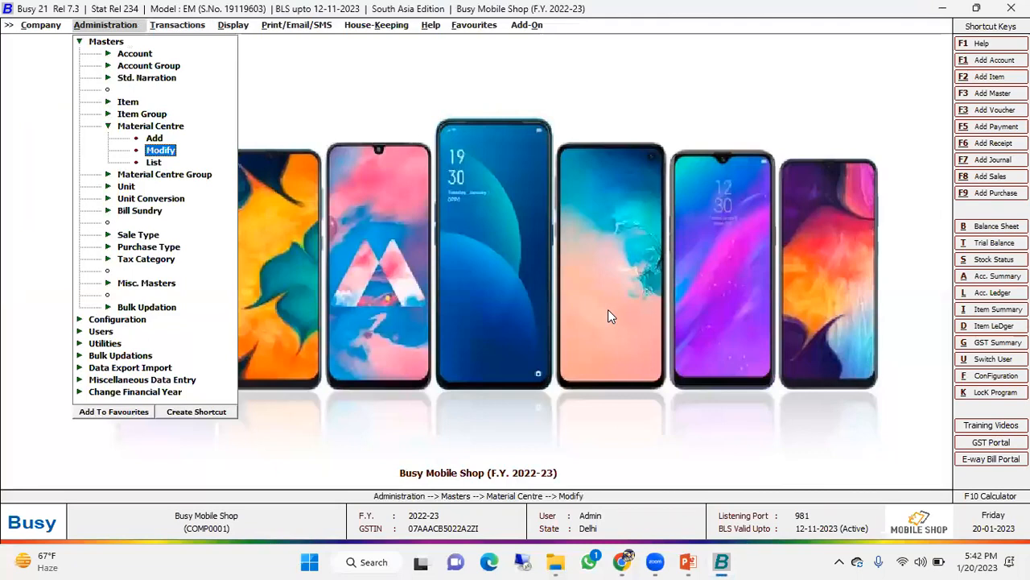
- View the blank new material centre form and the Damaged Product master's name and group fields, quitting both without changes
key(Up)
key(Return)
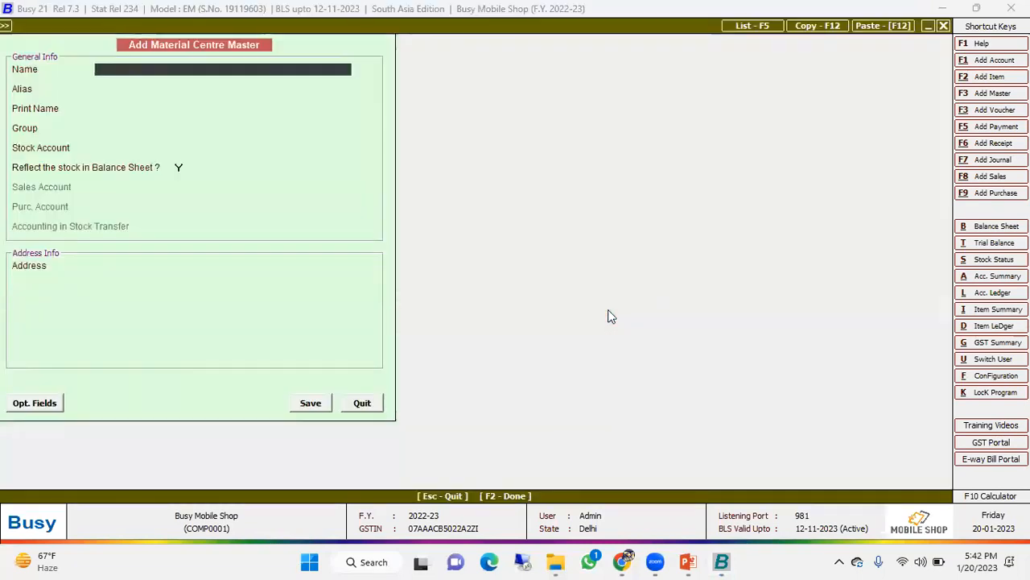
key(Escape)
key(Down)
key(Return)
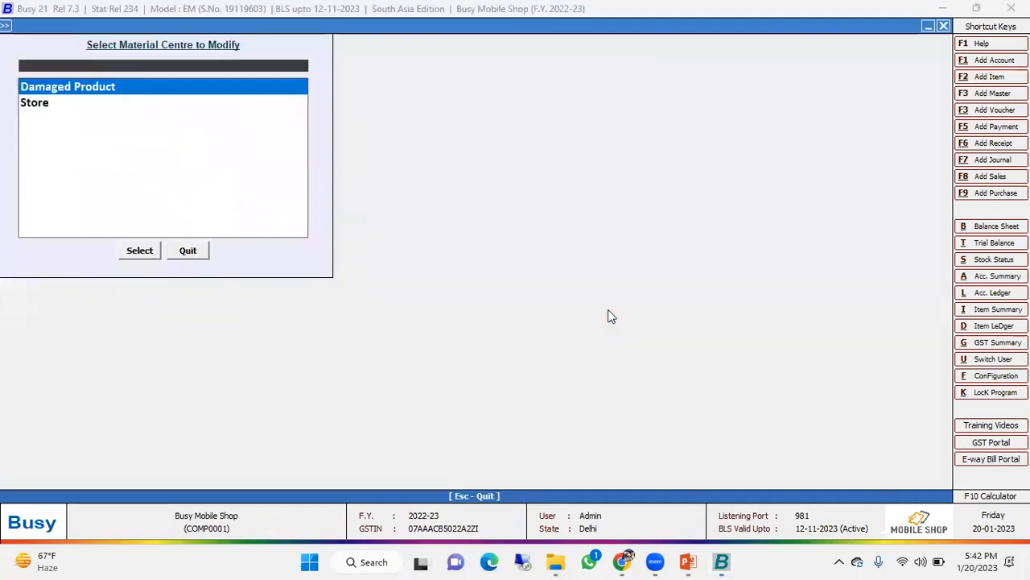
key(Return)
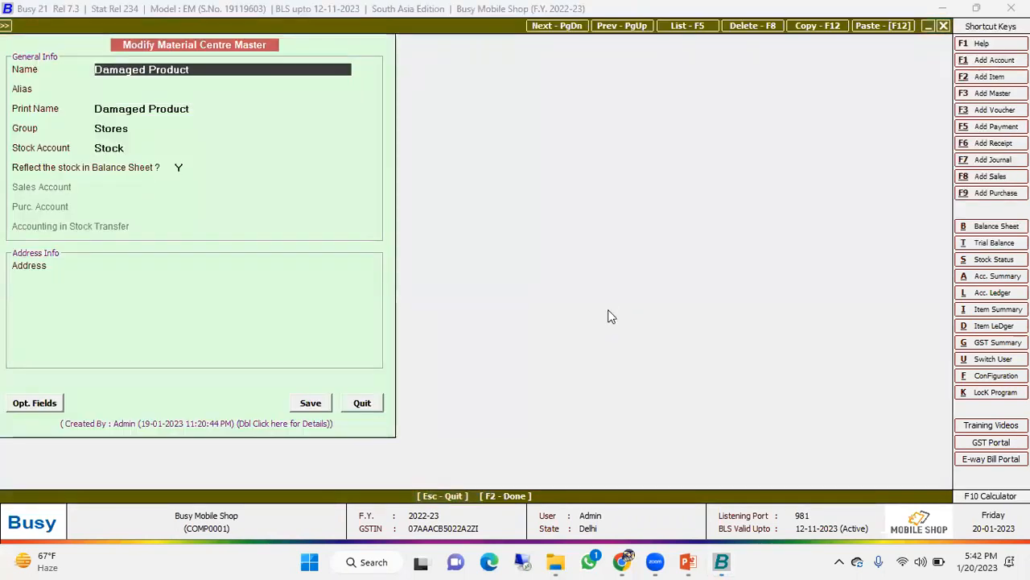
click(198, 69)
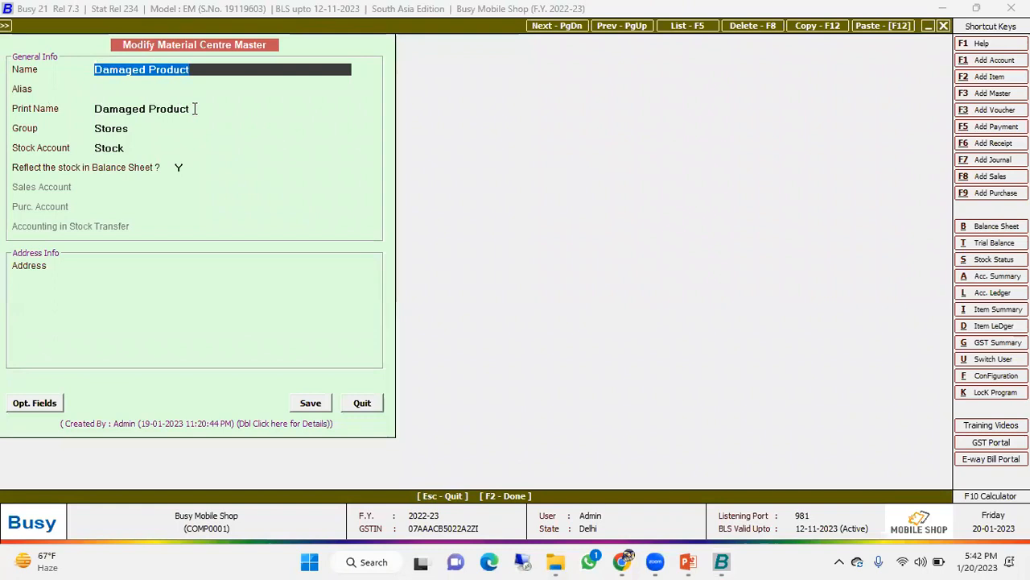
click(153, 108)
click(158, 131)
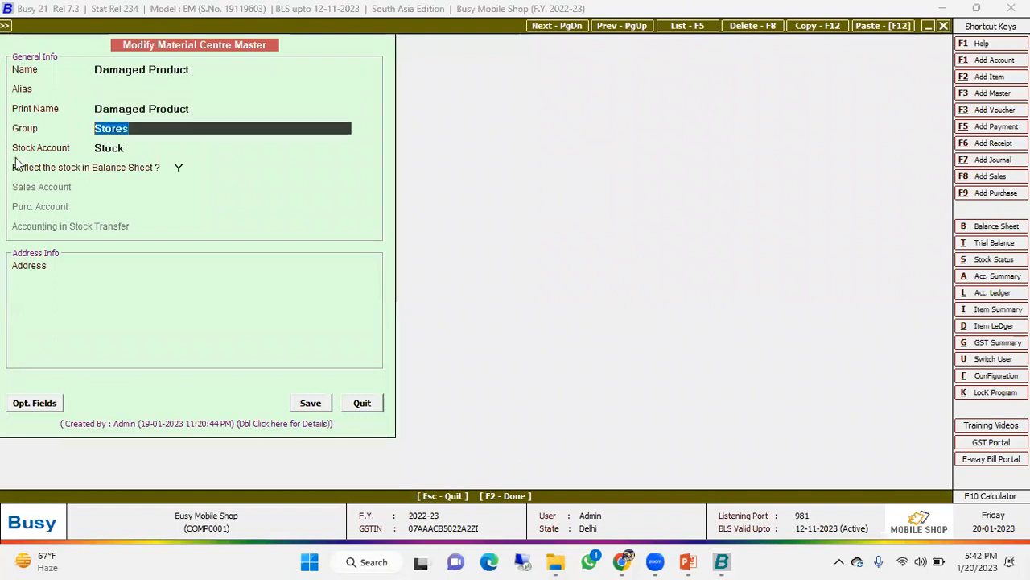
click(362, 403)
key(Escape)
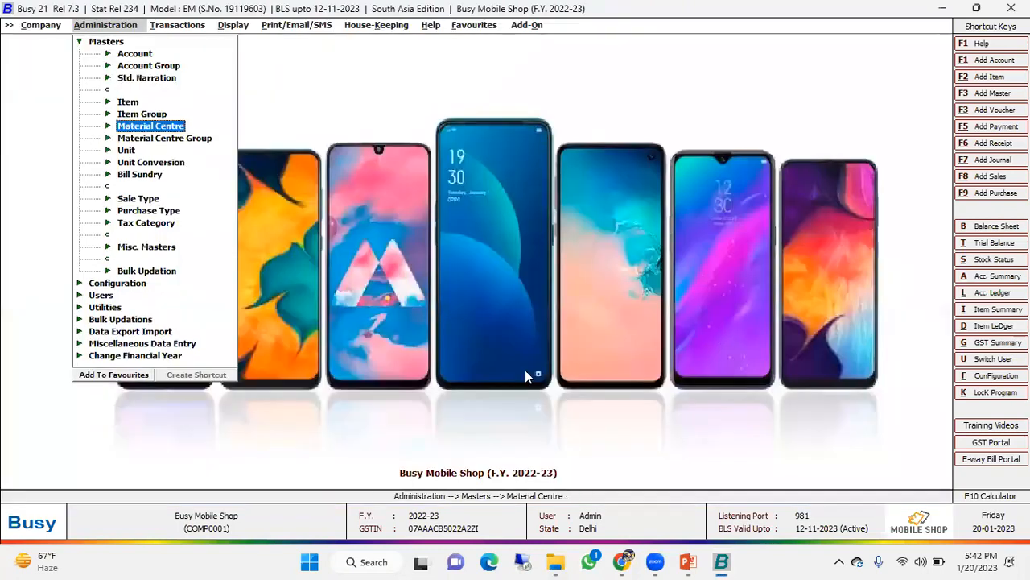
- Start a stock transfer voucher dated 03-05-2022 from the Store material centre to Damaged Product
key(Right)
key(Down)
key(Down)
key(Down)
key(Down)
key(Down)
key(Down)
key(Down)
key(Down)
key(Down)
key(Down)
key(Return)
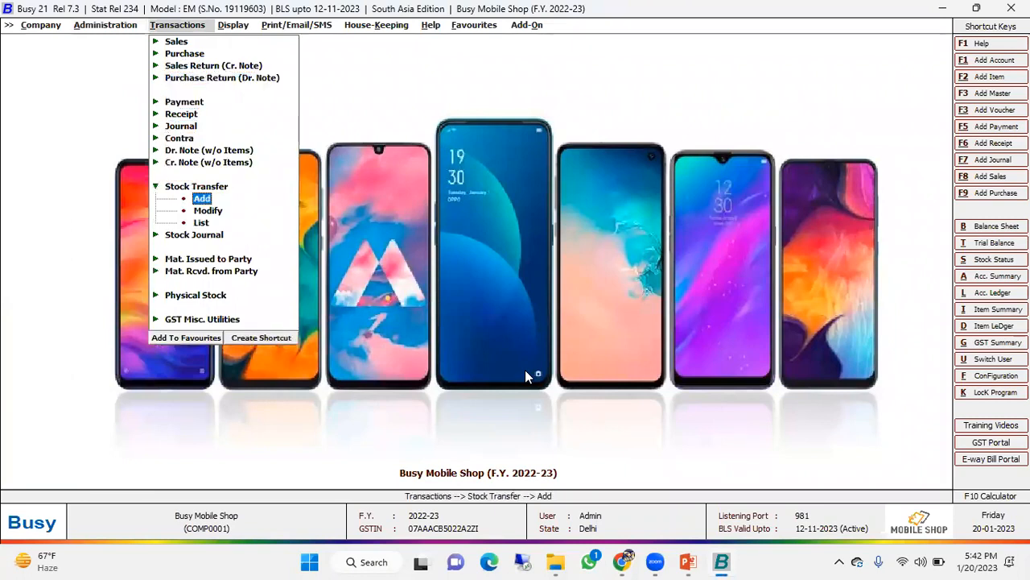
key(Return)
text(03)
key(Return)
key(Down)
key(Return)
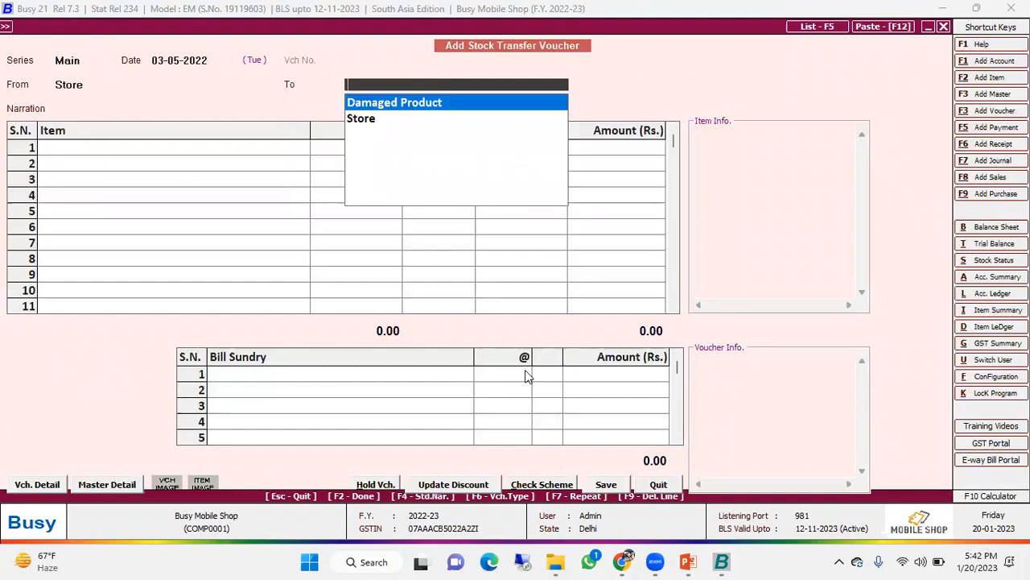
key(Return)
- Add one I Phone 13 to the stock transfer and assign it serial number IP1300004
key(Return)
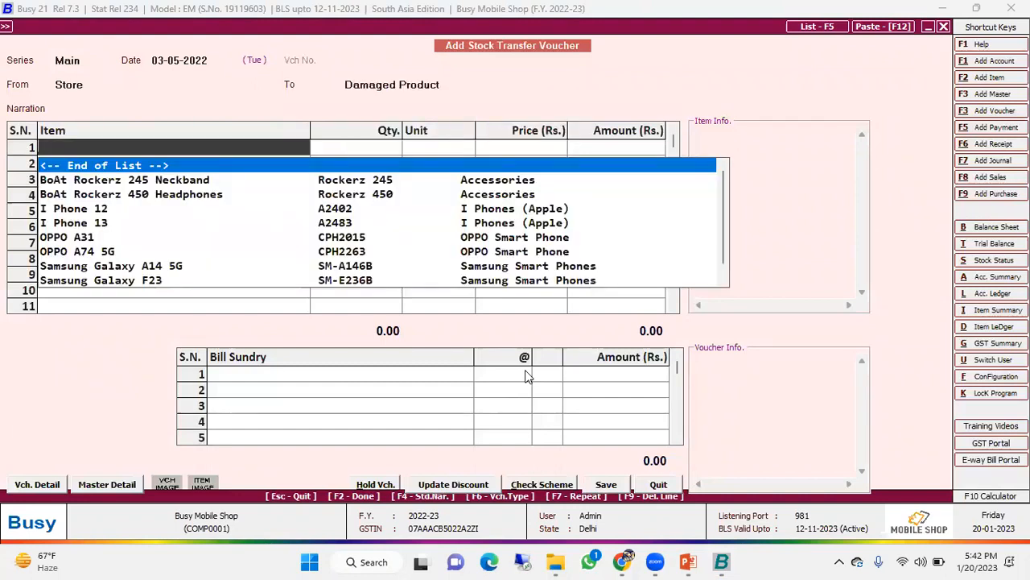
key(Down)
key(Down)
key(Down)
key(Down)
key(Return)
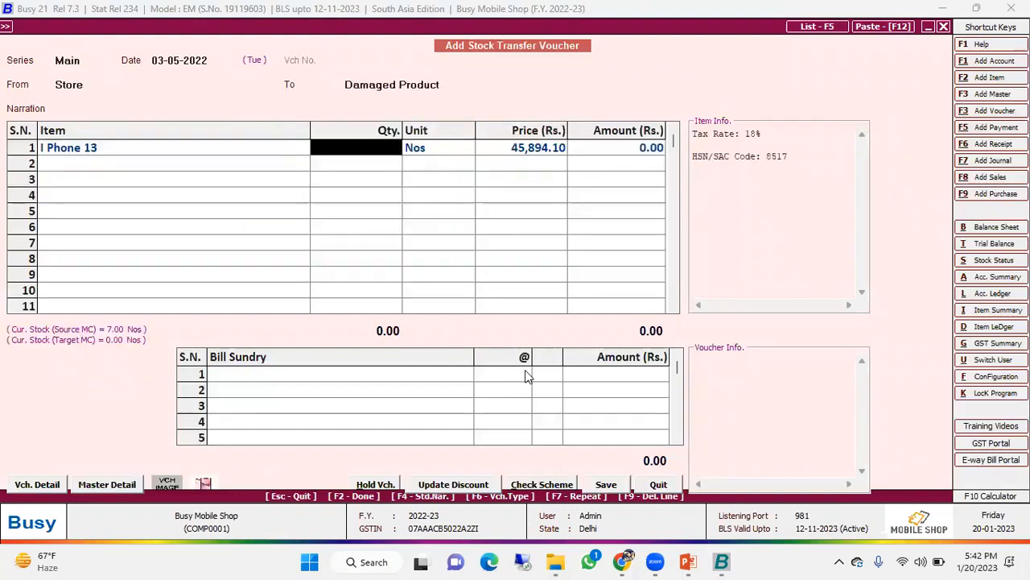
text(1)
key(Return)
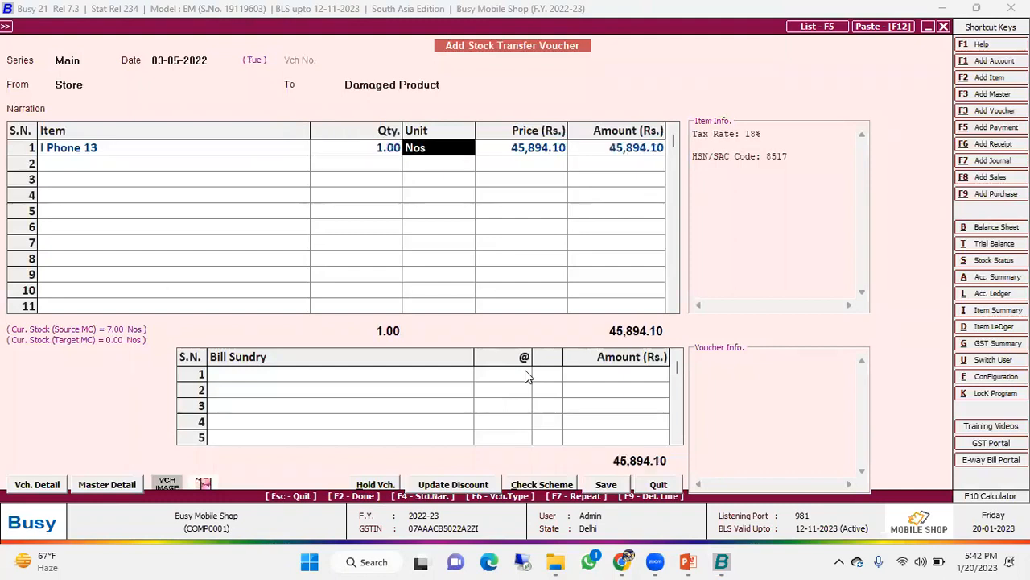
key(Return)
click(304, 220)
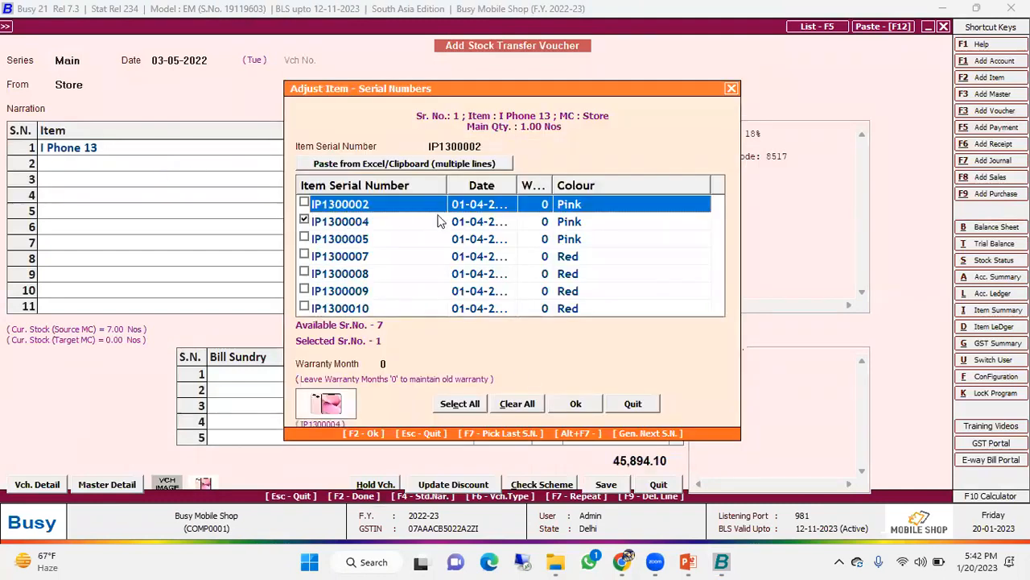
click(576, 404)
key(Return)
key(Return)
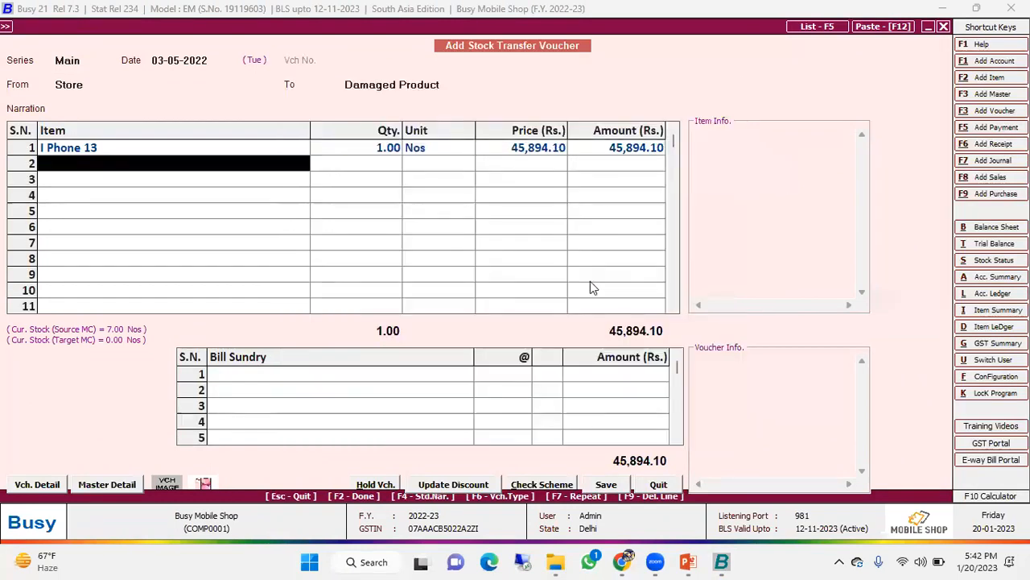
- Save the stock transfer voucher and quit the blank voucher that follows
key(Return)
key(Return)
key(Return)
key(Escape)
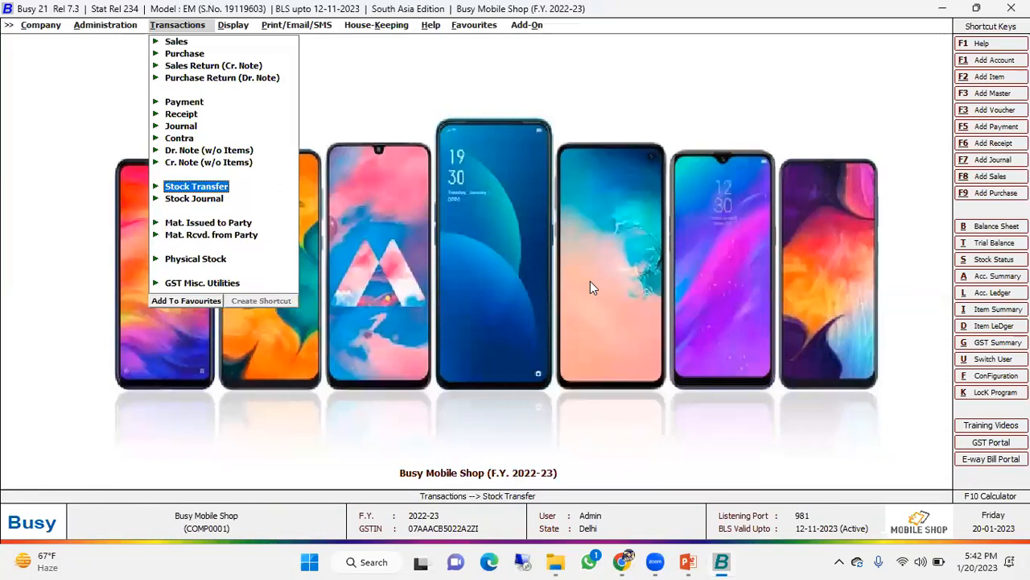
- Open the alphabetical closing stock status report showing balances only
key(Right)
key(Right)
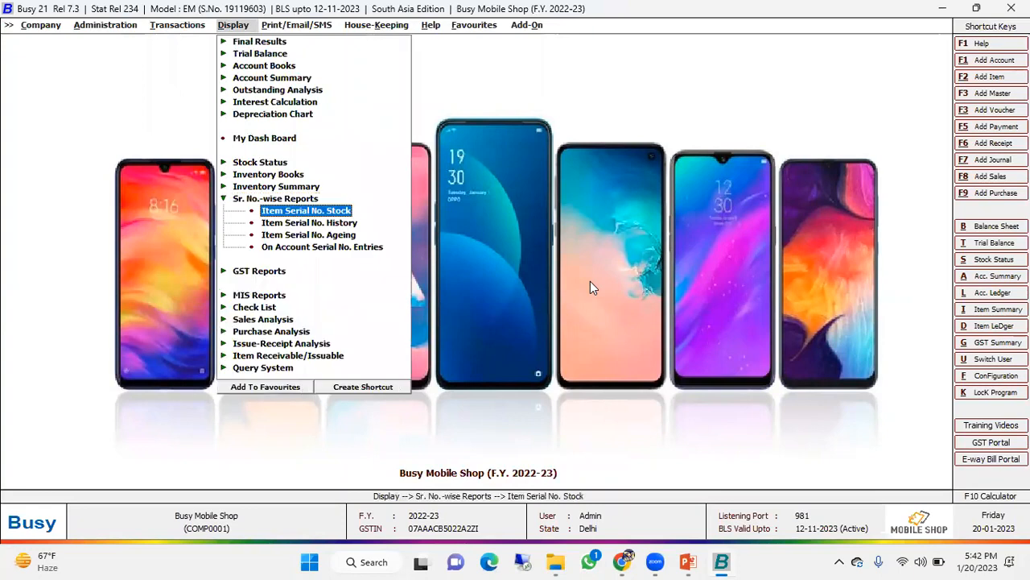
key(Up)
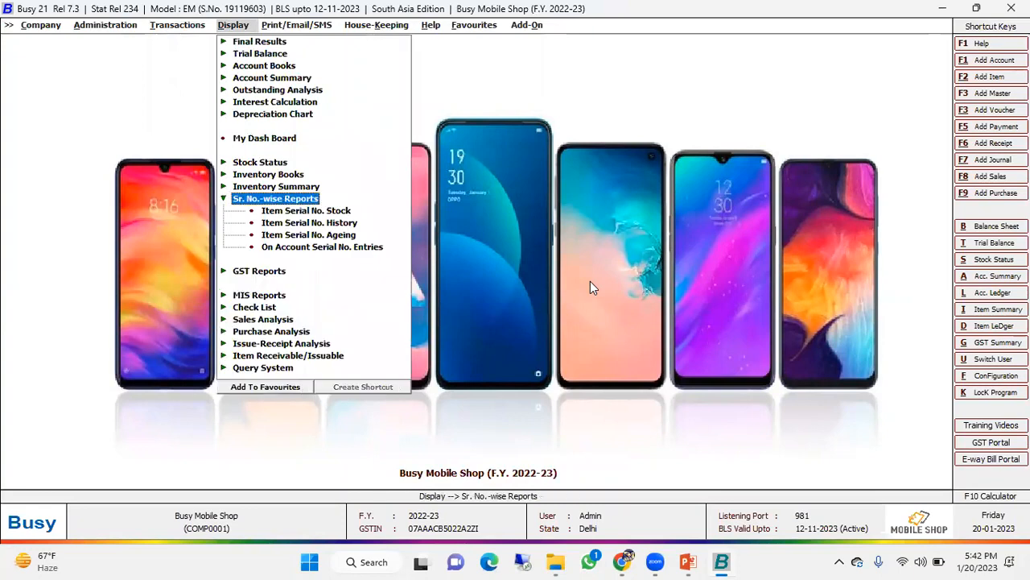
key(Return)
key(Up)
key(Up)
key(Up)
key(Return)
key(Down)
key(Up)
key(Return)
- Check the closing stock of all items at the Damaged Product material centre and close the report
key(Return)
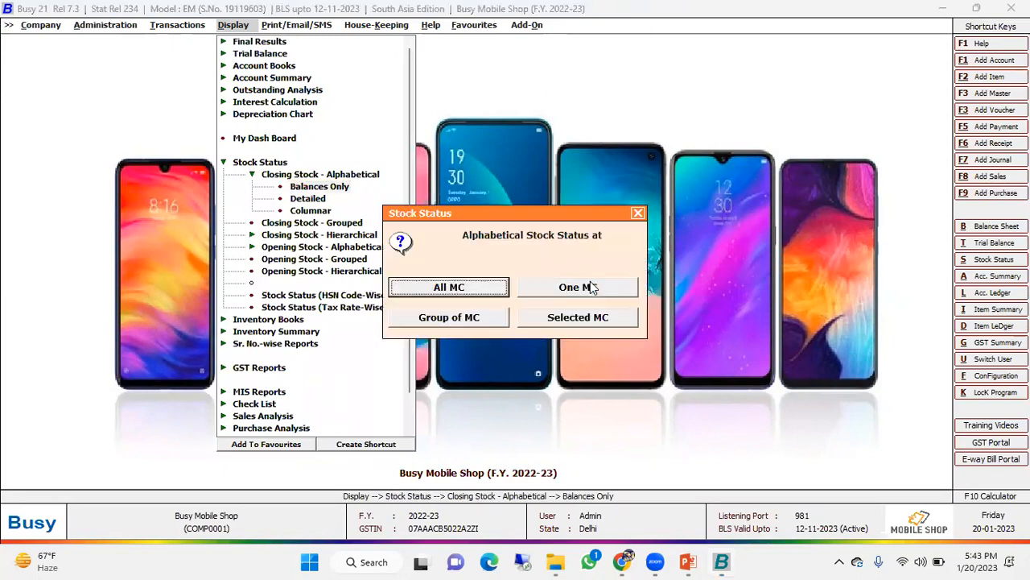
key(Return)
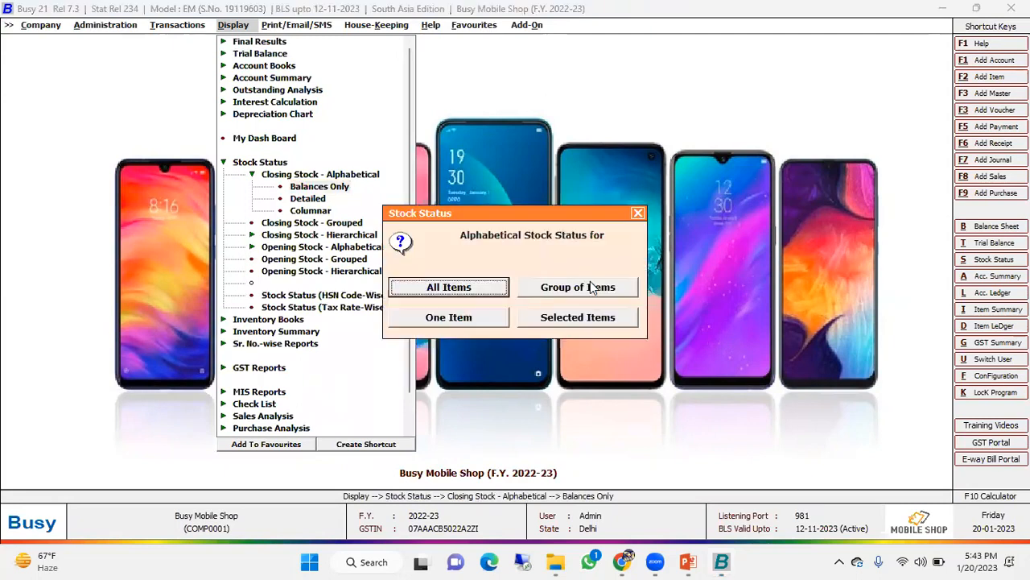
key(Return)
key(Return)
key(Return)
key(Return)
key(Return)
key(Return)
key(Return)
key(Return)
key(Return)
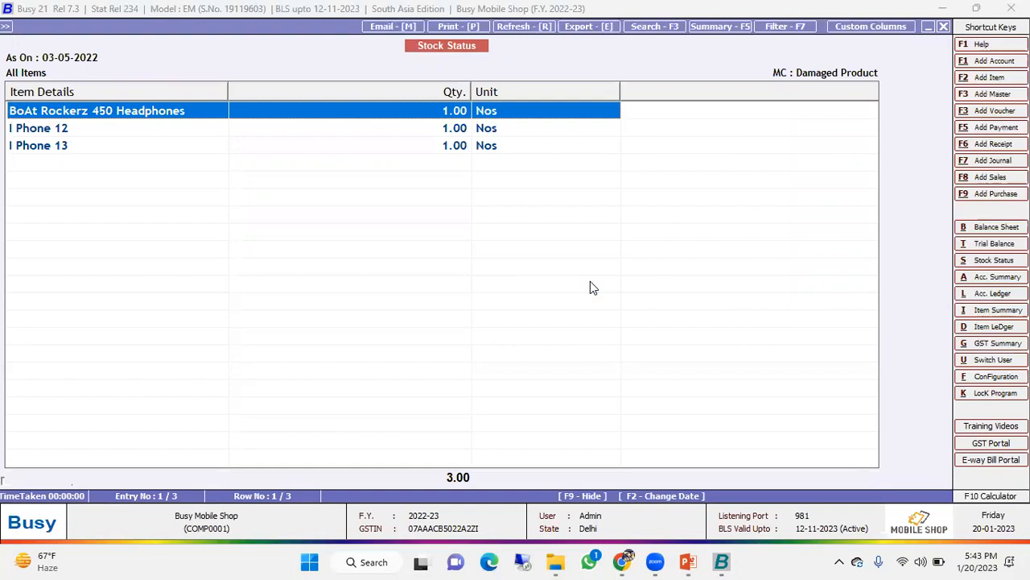
key(Escape)
- Review the columnar stock status configuration for the Store and Damaged Product material centres and quit without changes
key(Escape)
key(Escape)
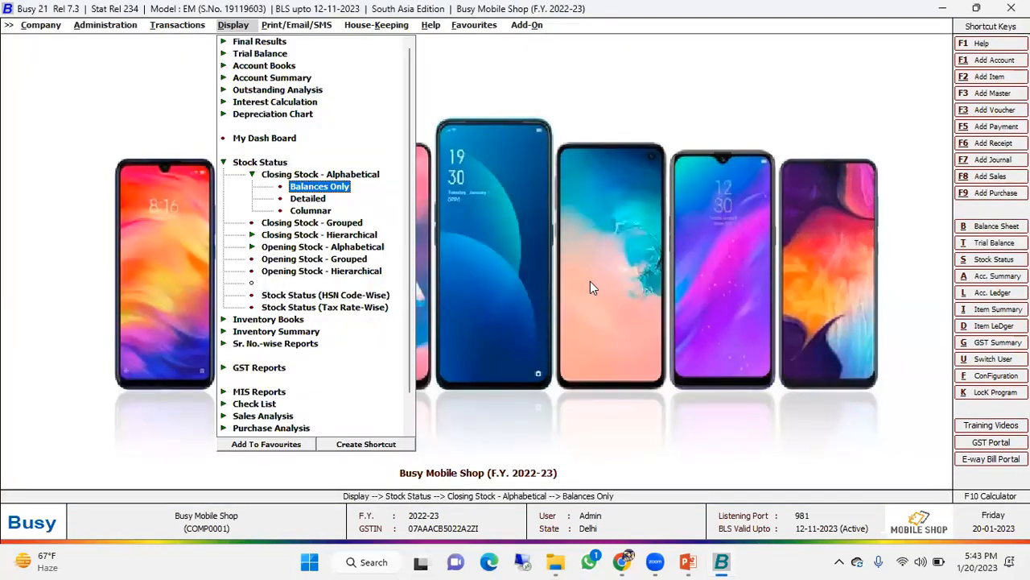
key(Escape)
key(Left)
key(Left)
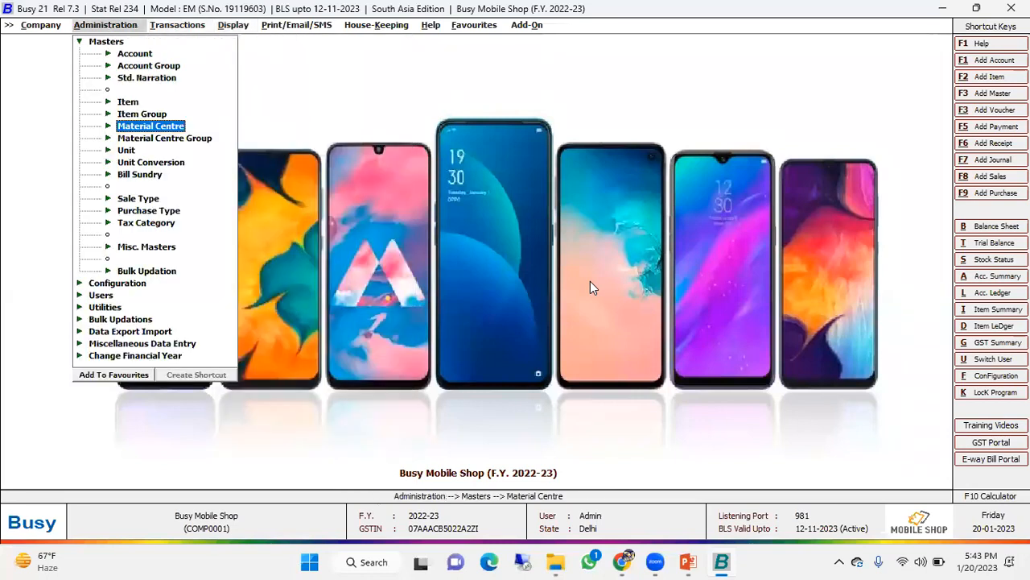
key(Up)
key(Up)
key(Up)
key(Up)
key(Up)
key(Up)
key(Left)
key(Down)
key(Down)
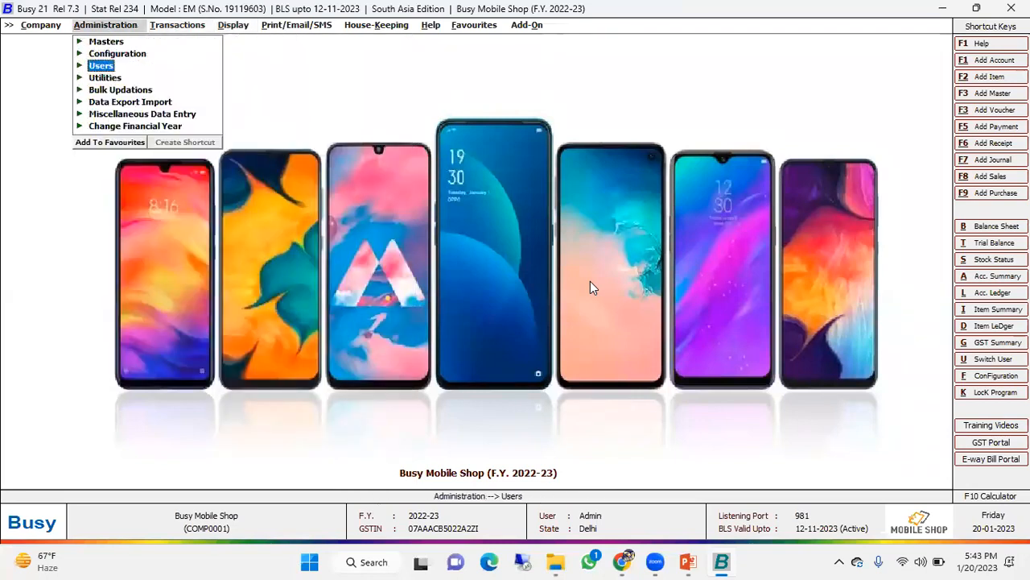
key(Up)
key(Right)
key(Down)
key(Down)
key(Down)
key(Down)
key(Down)
key(Down)
key(Down)
key(Down)
key(Down)
key(Down)
key(Down)
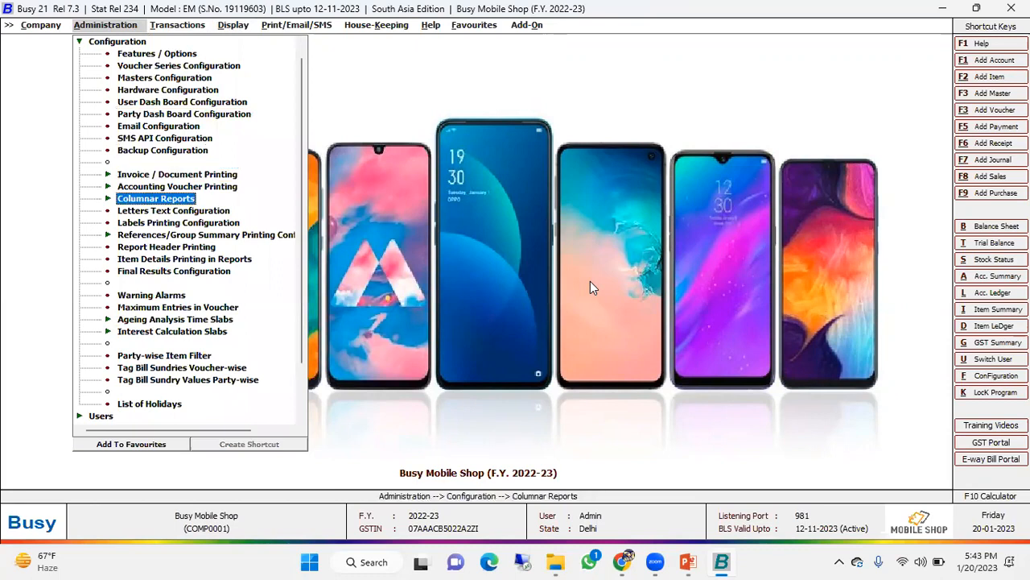
key(Right)
key(Down)
key(Down)
key(Down)
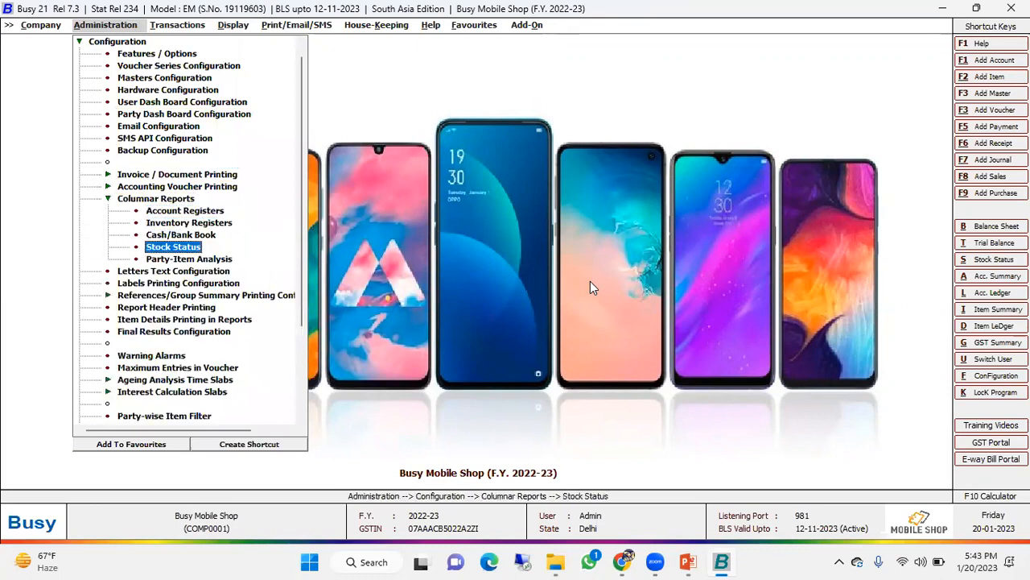
key(Return)
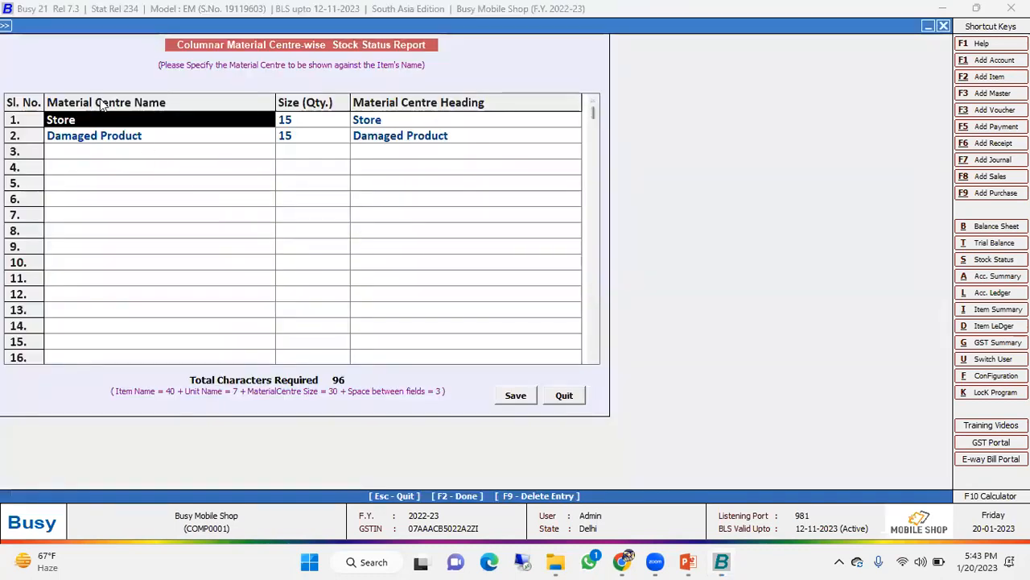
click(119, 141)
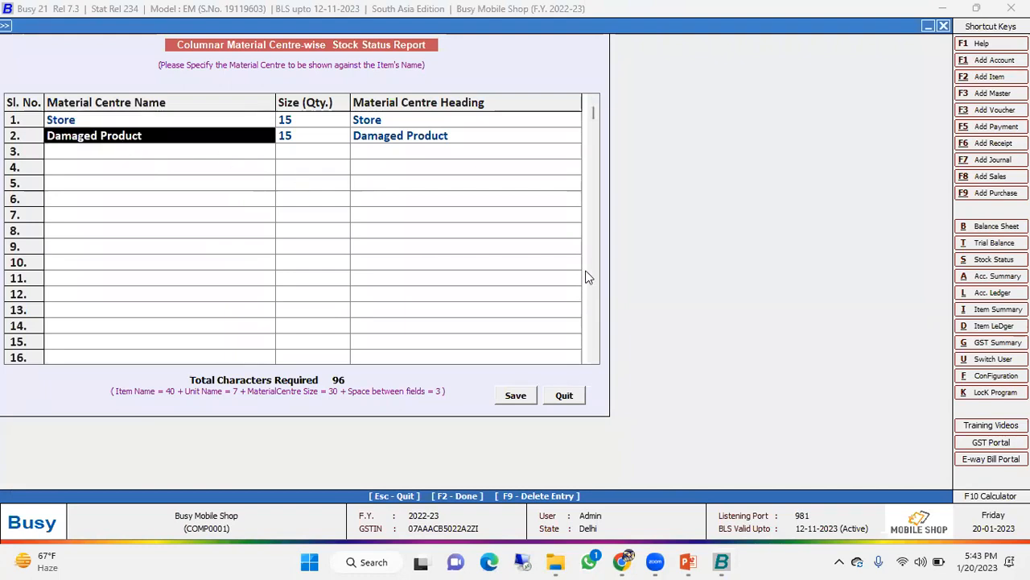
key(Escape)
- View the columnar closing stock report by material centre for all items as on 03-05-2022, and close it
key(Right)
key(Right)
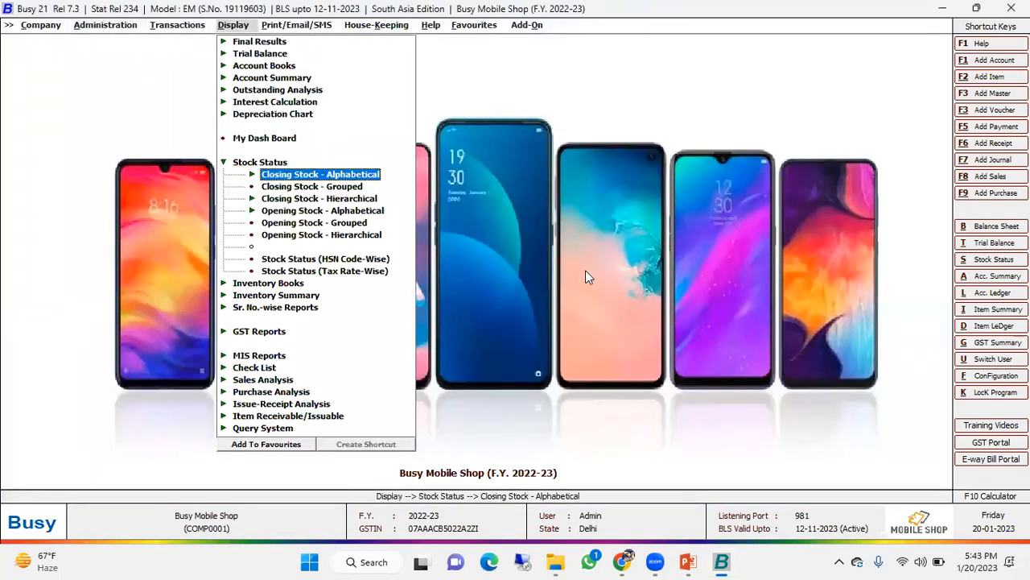
key(Right)
key(Down)
key(Down)
key(Return)
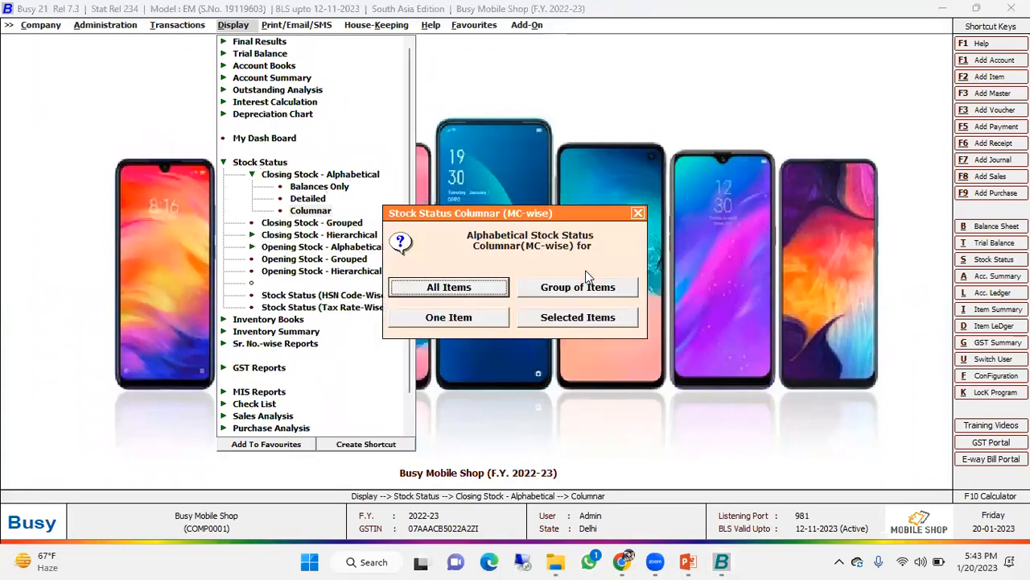
key(Return)
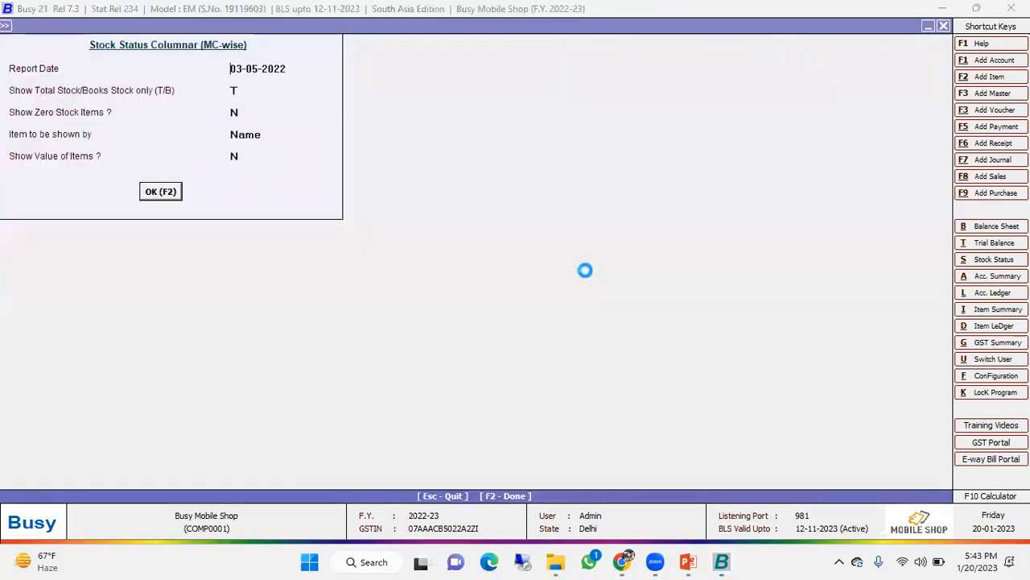
key(F2)
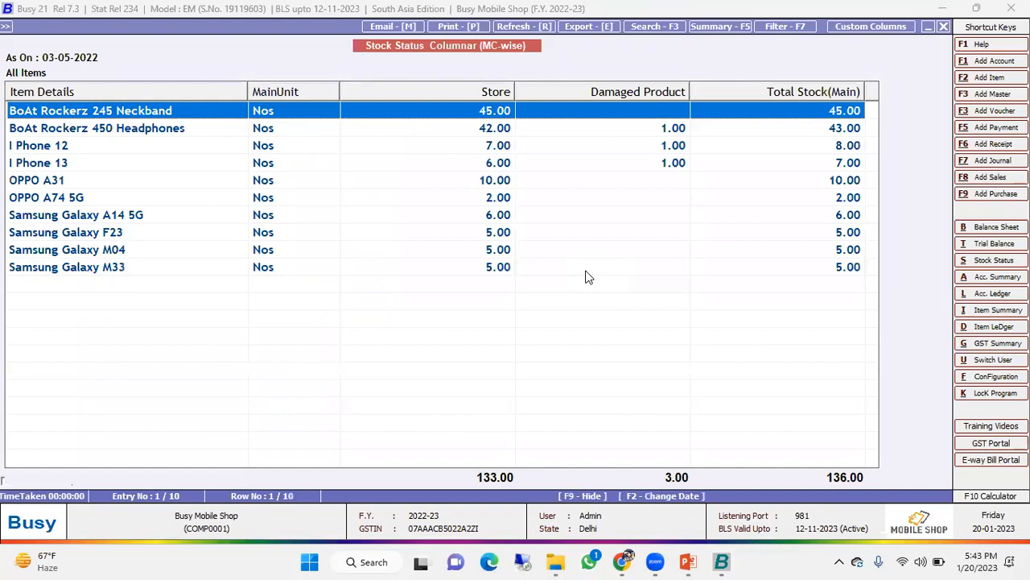
key(Down)
key(Up)
key(Escape)
key(Escape)
key(Escape)
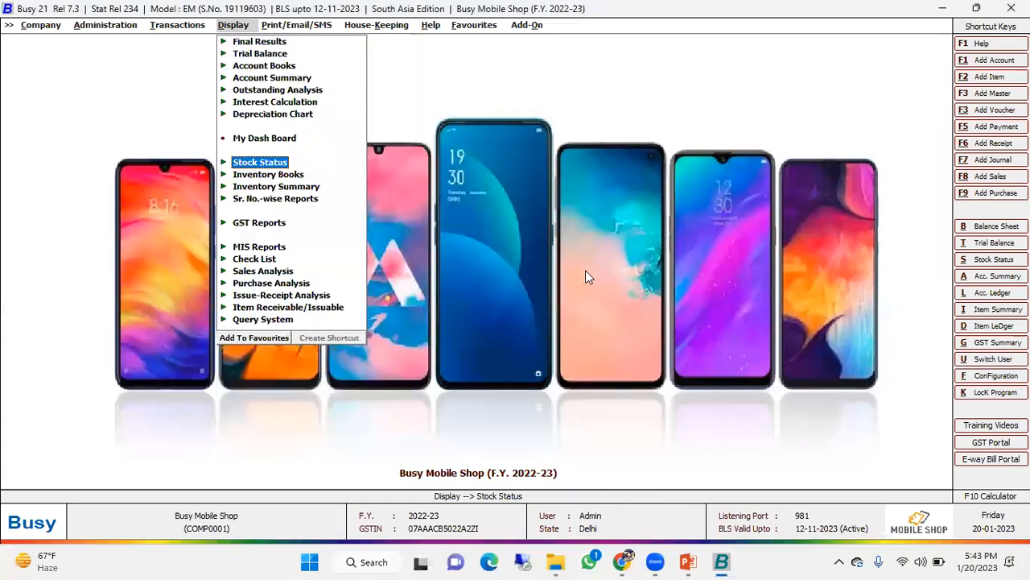
- Open the label format configuration of the Item Bar-code Printing add-on
key(Right)
key(Right)
key(Right)
key(Right)
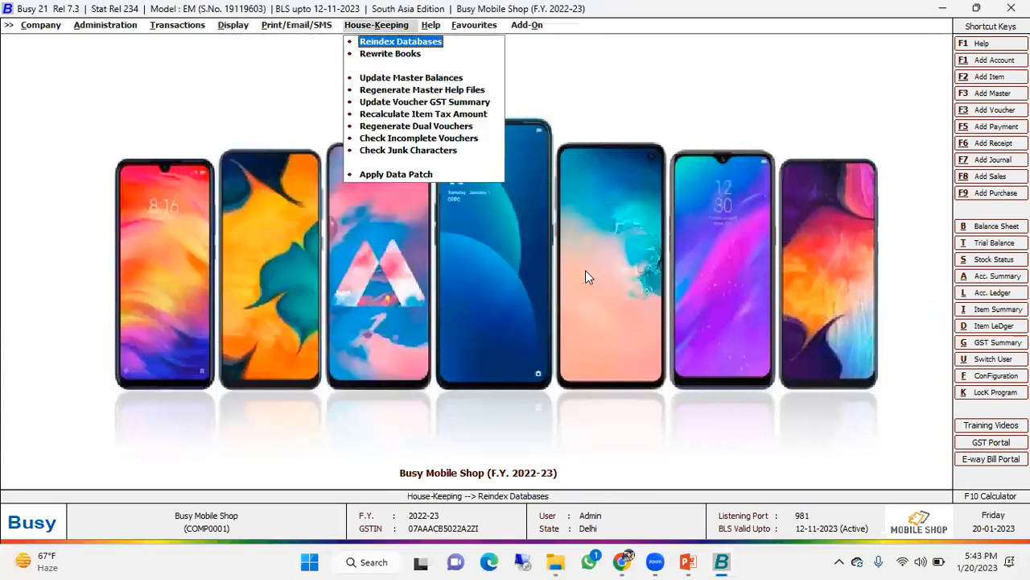
key(Right)
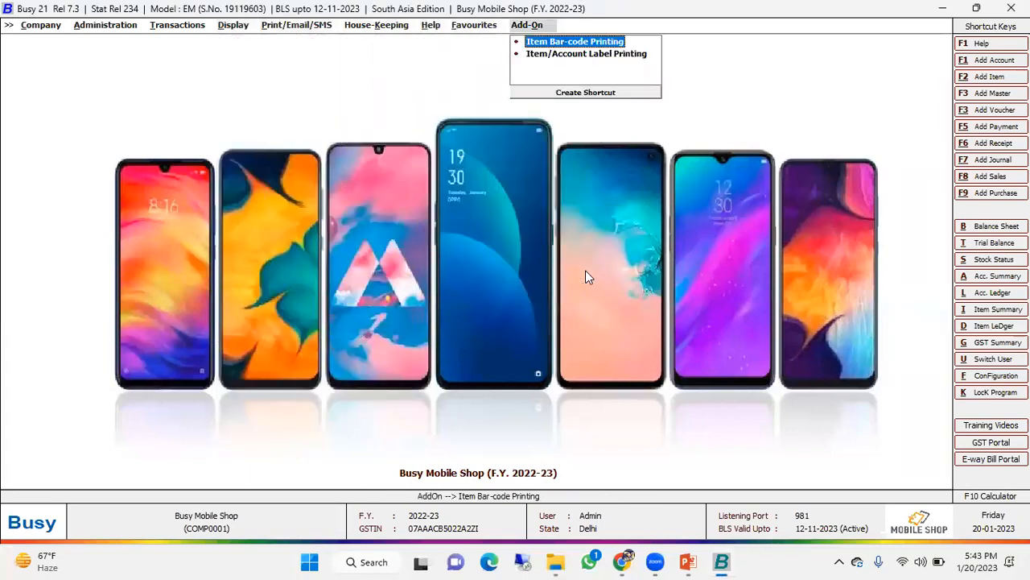
key(Return)
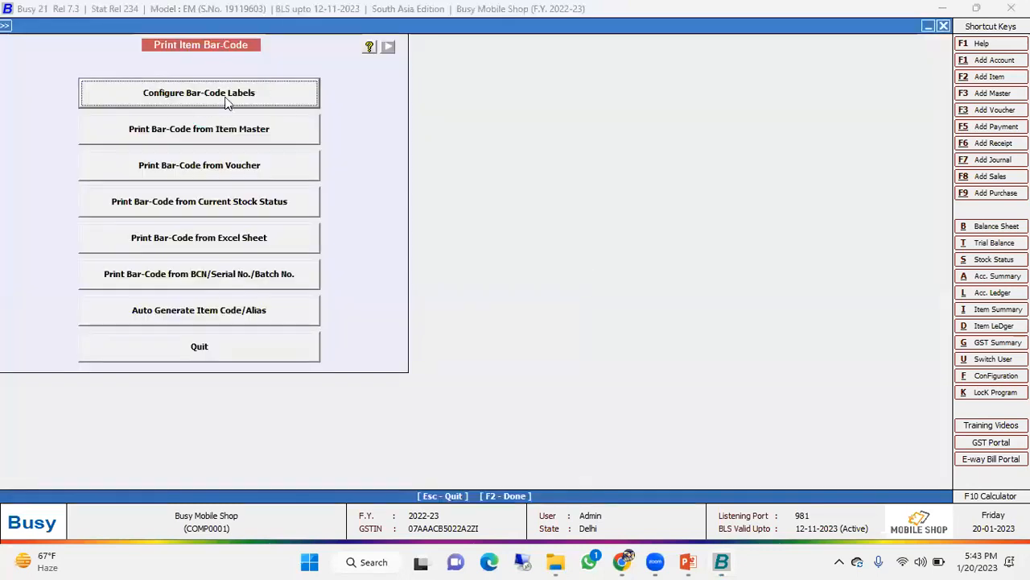
click(193, 98)
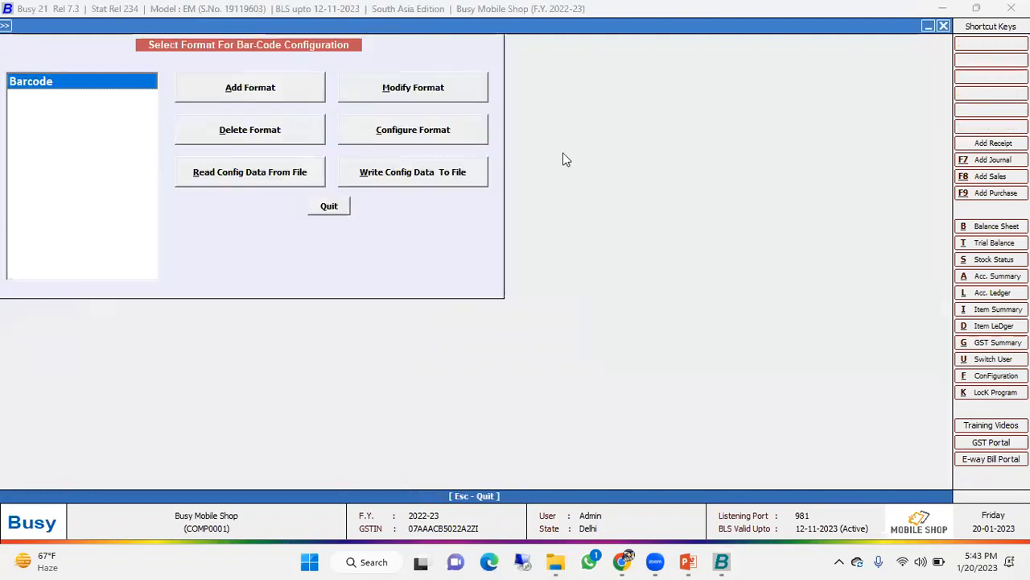
- Open the sheet configuration of the Barcode format and review its bar-code type, sheet type, scale mode and printer settings
click(250, 89)
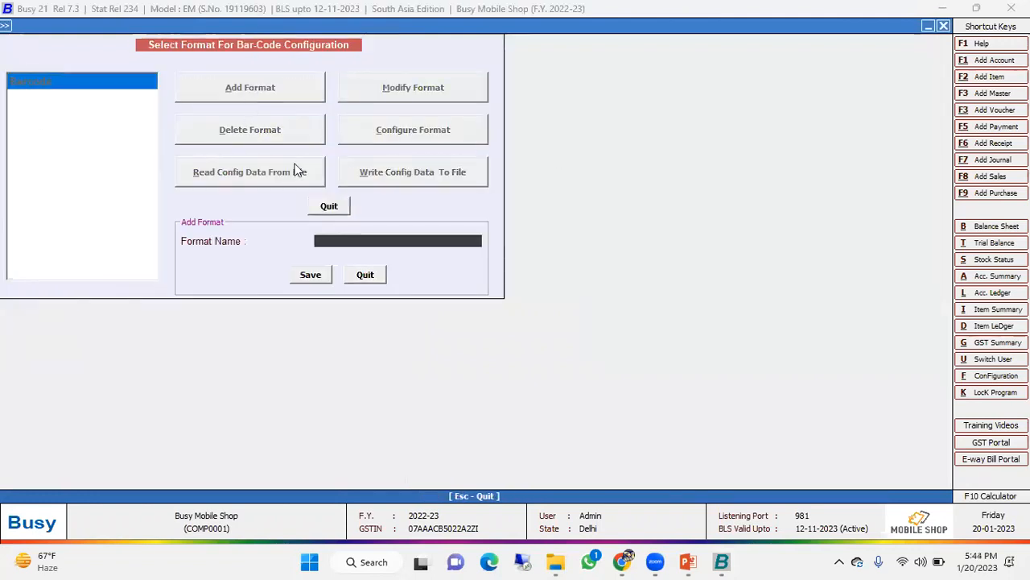
click(359, 272)
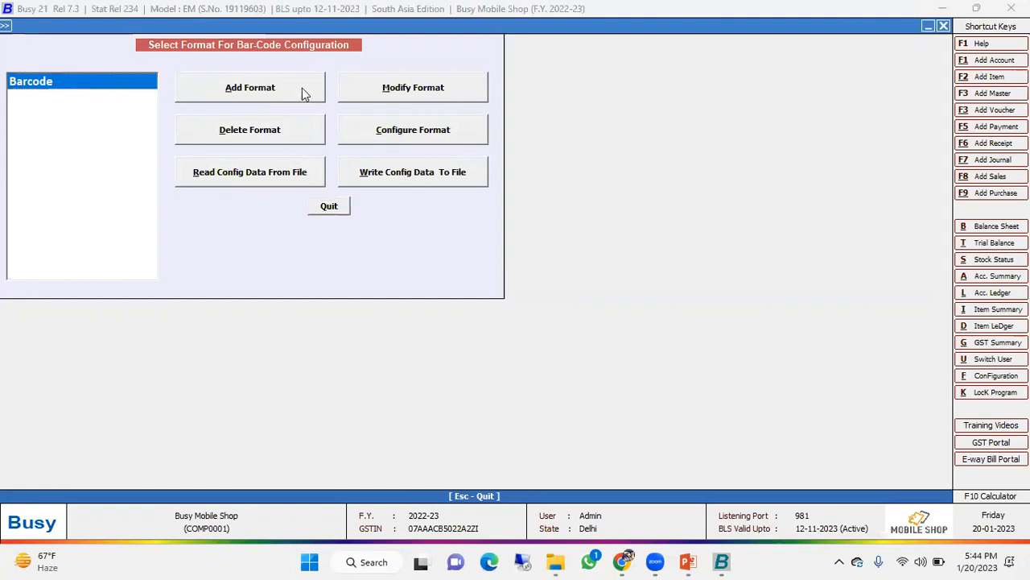
click(409, 129)
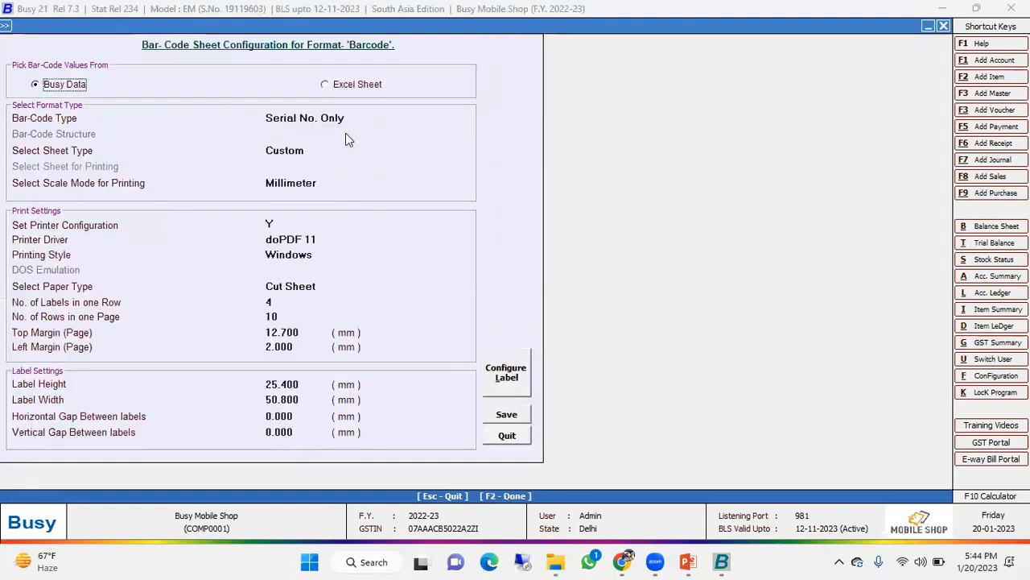
key(Return)
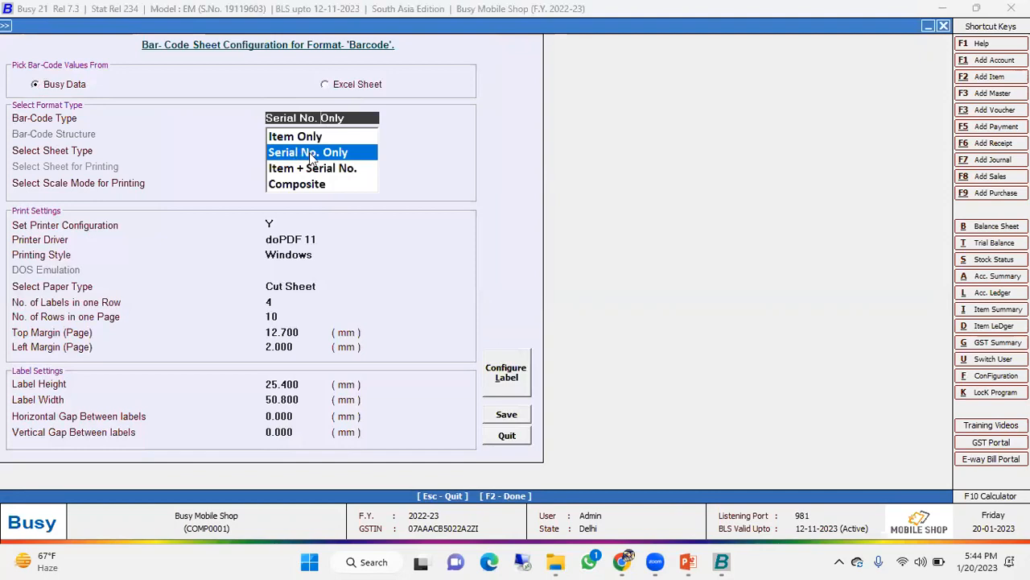
key(Return)
key(Return)
key(Return)
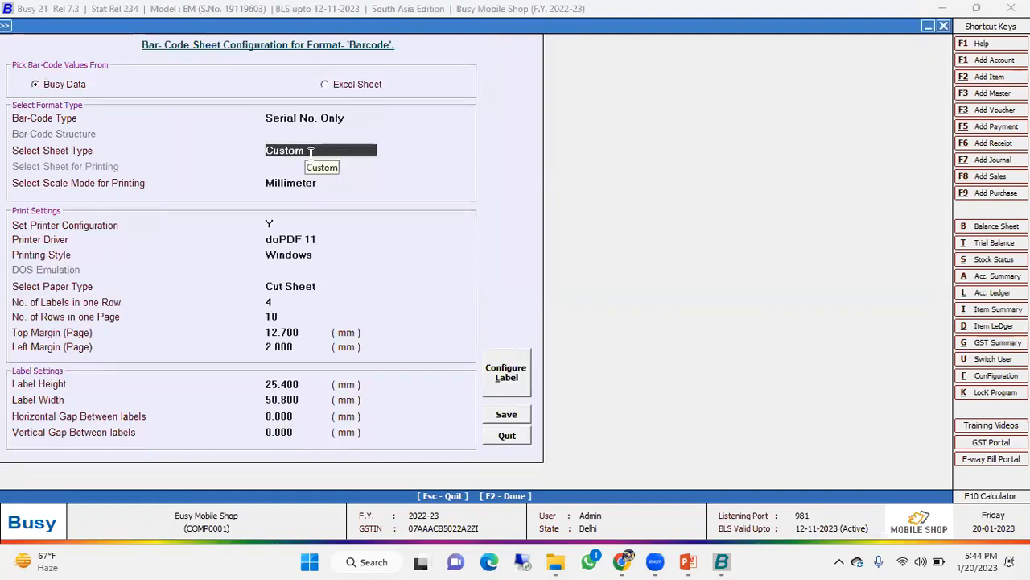
key(Return)
key(Escape)
key(Return)
key(Return)
key(Return)
key(Return)
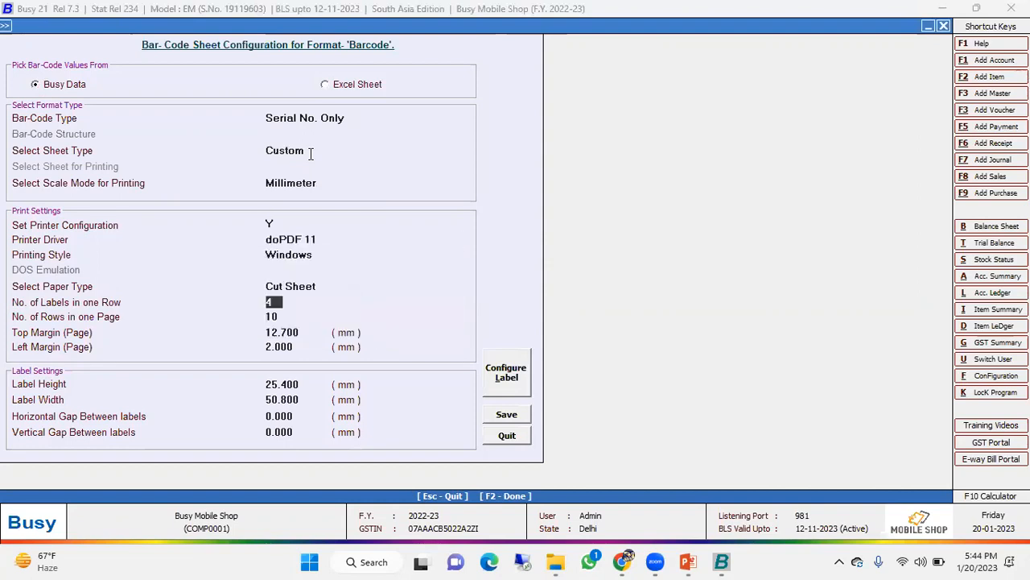
- Review the Barcode format's paper type, labels per row, rows per page, margins, label size and gaps between labels
key(Up)
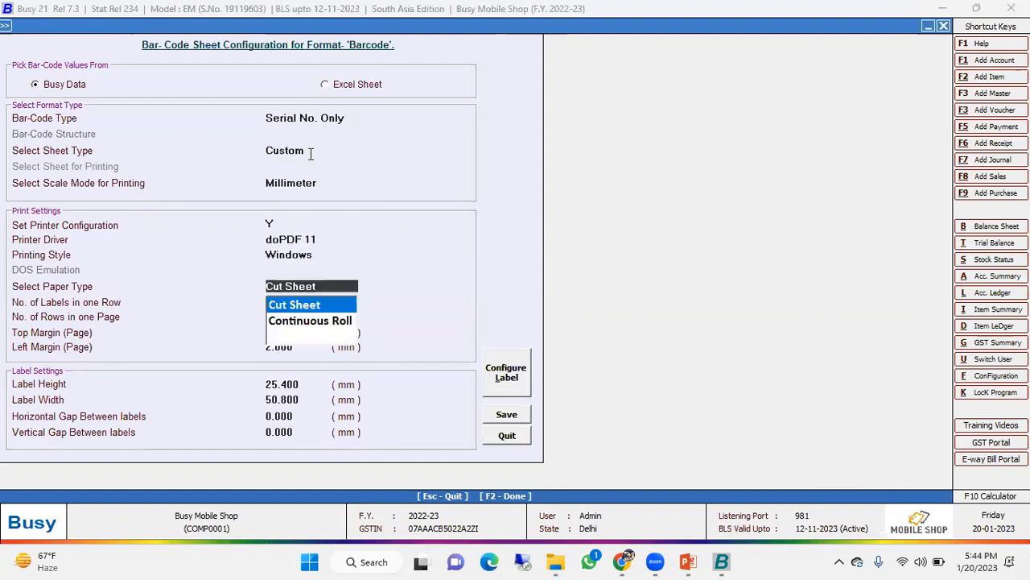
key(Return)
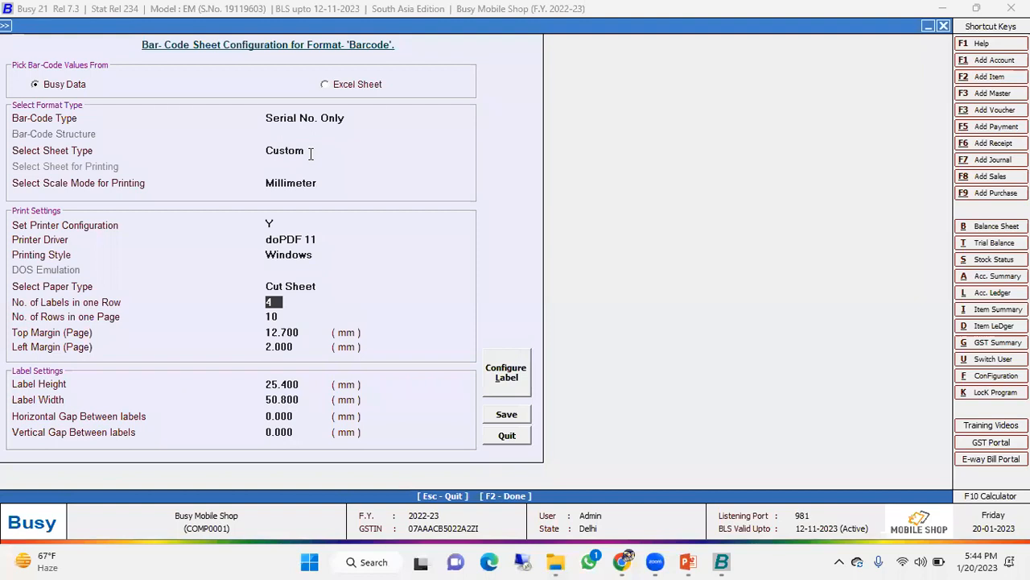
key(Return)
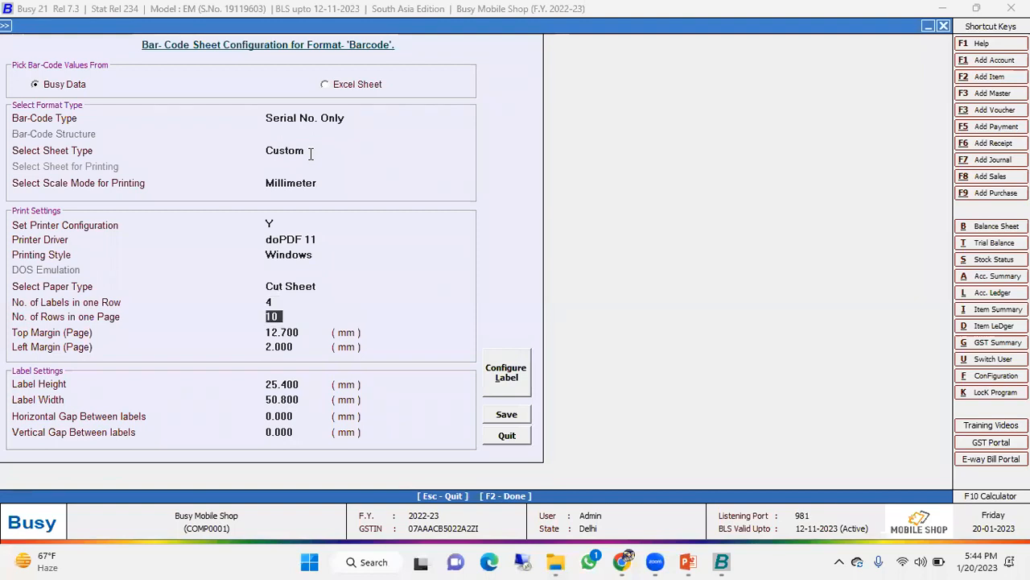
key(Return)
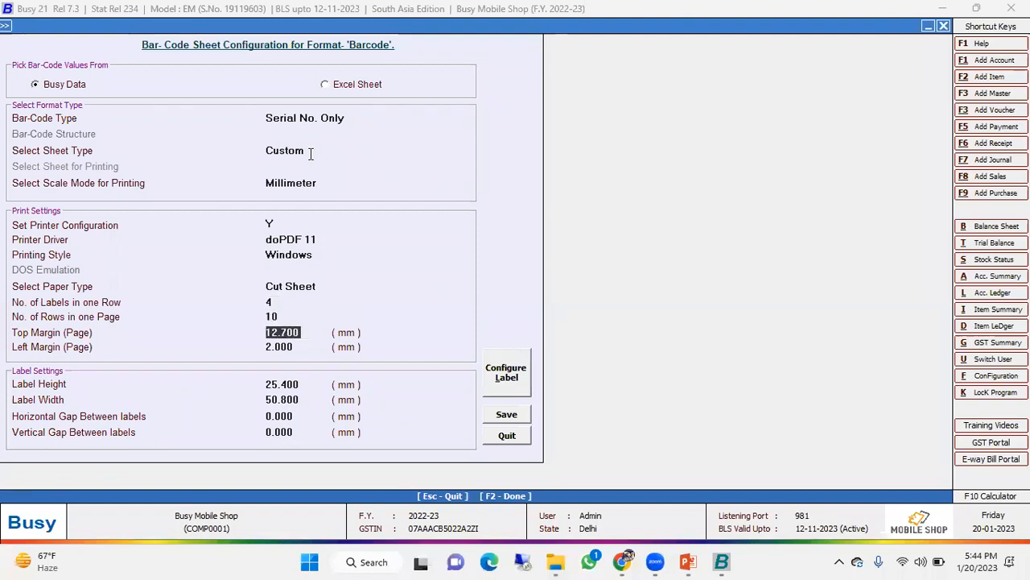
key(Return)
key(Return)
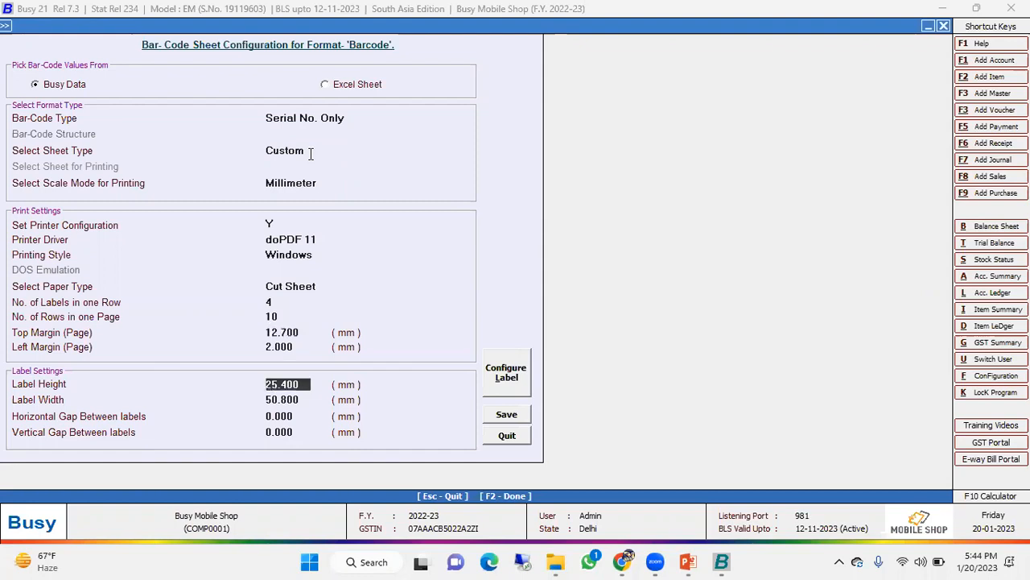
key(Return)
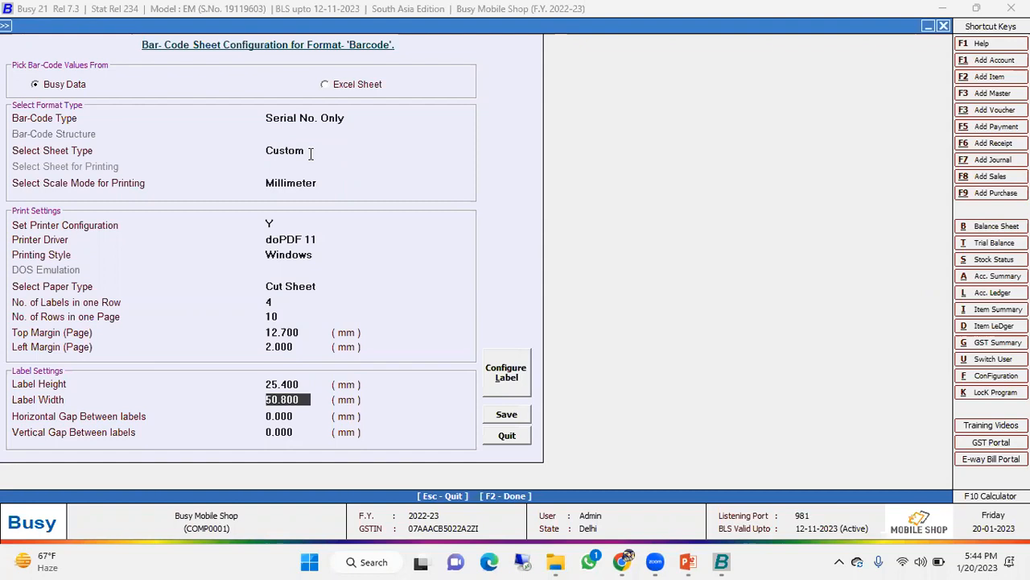
click(310, 182)
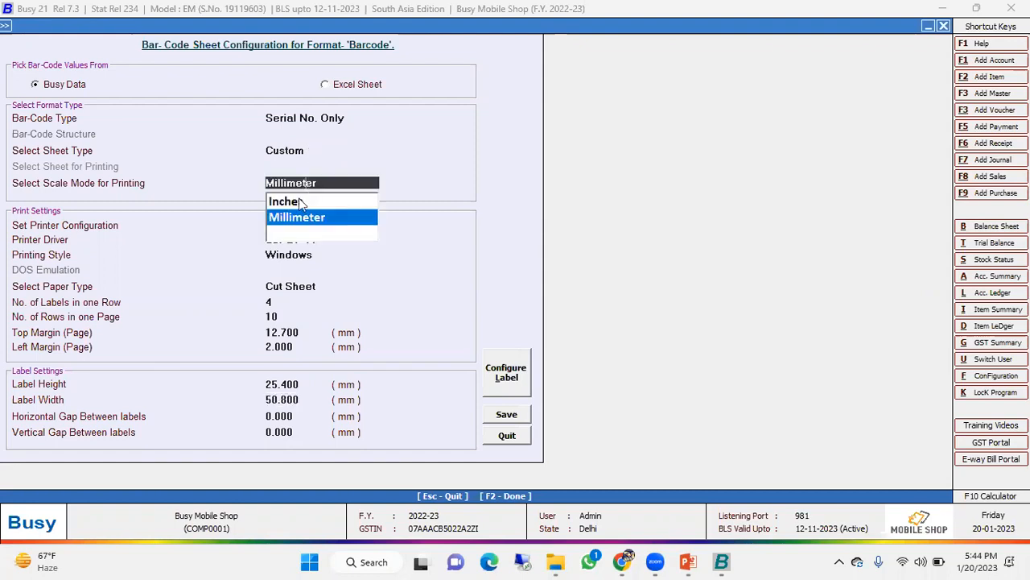
click(307, 402)
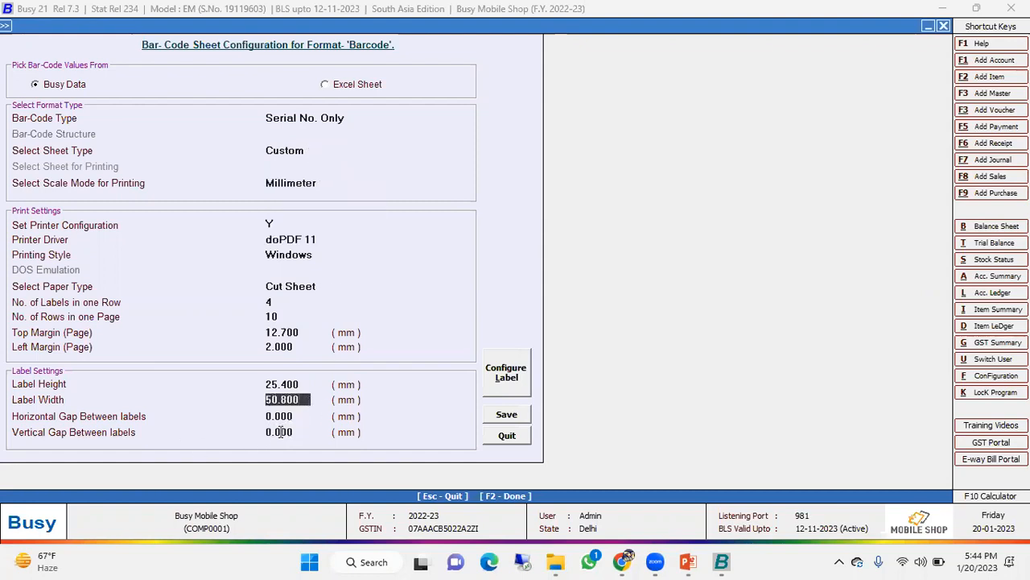
click(289, 432)
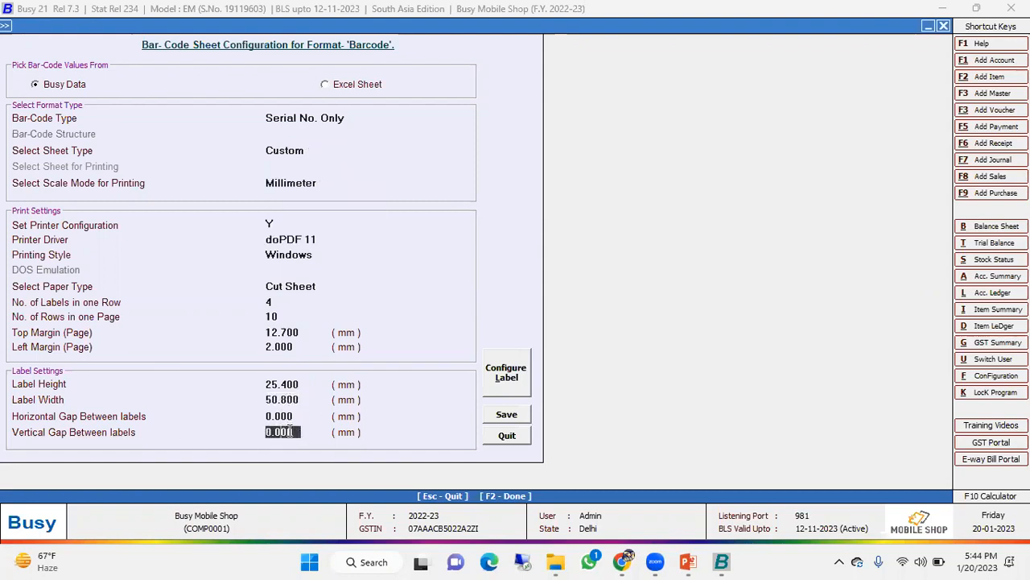
- Open the label configuration of the Barcode format and examine the type and value options of the COMPANY_NAME control
click(507, 375)
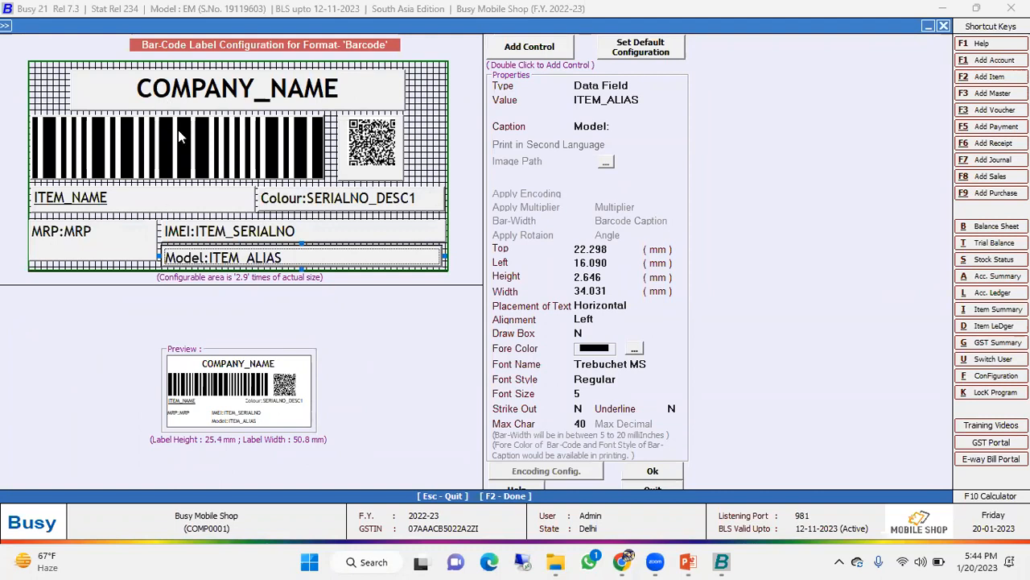
click(179, 103)
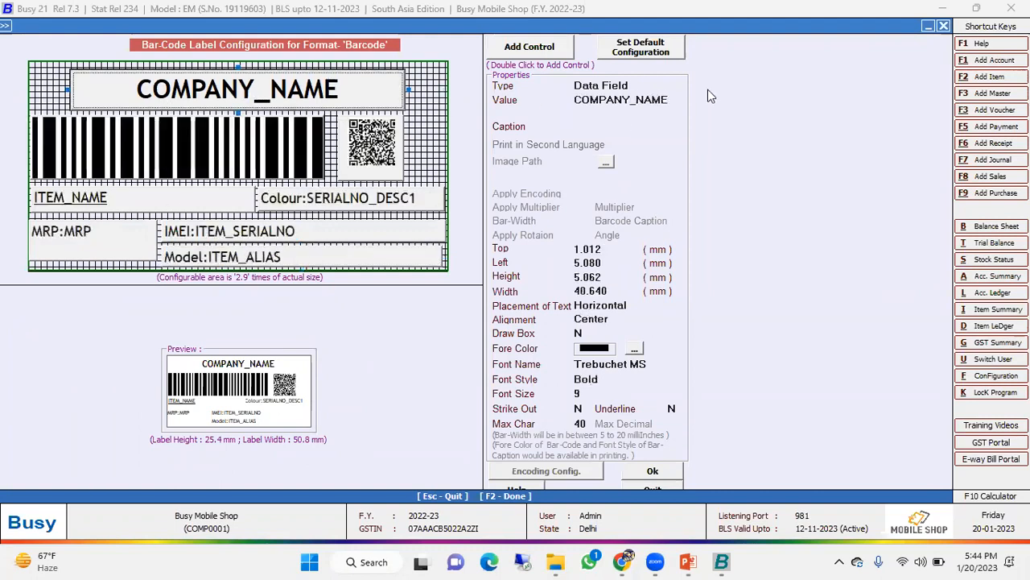
click(648, 85)
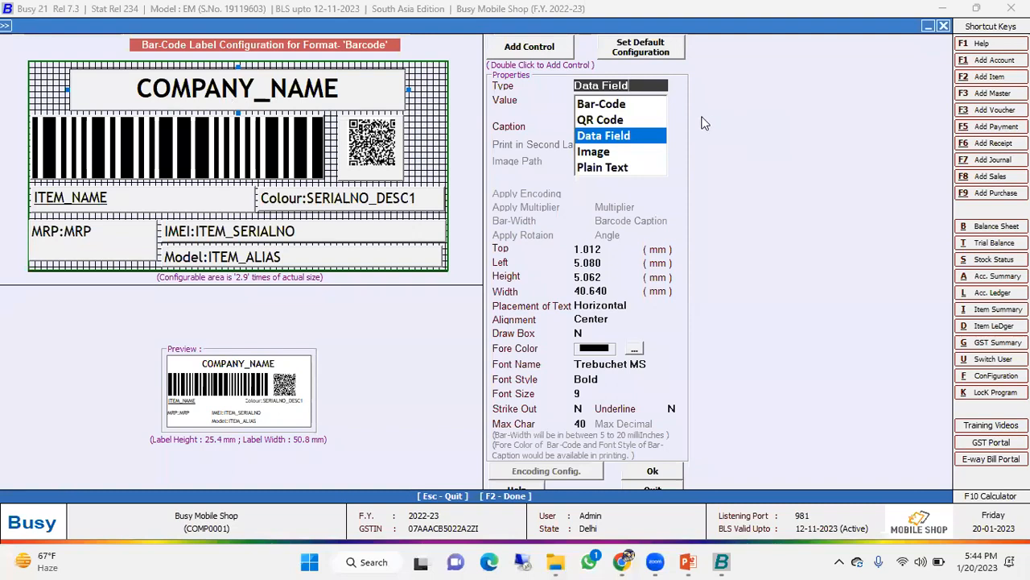
key(Return)
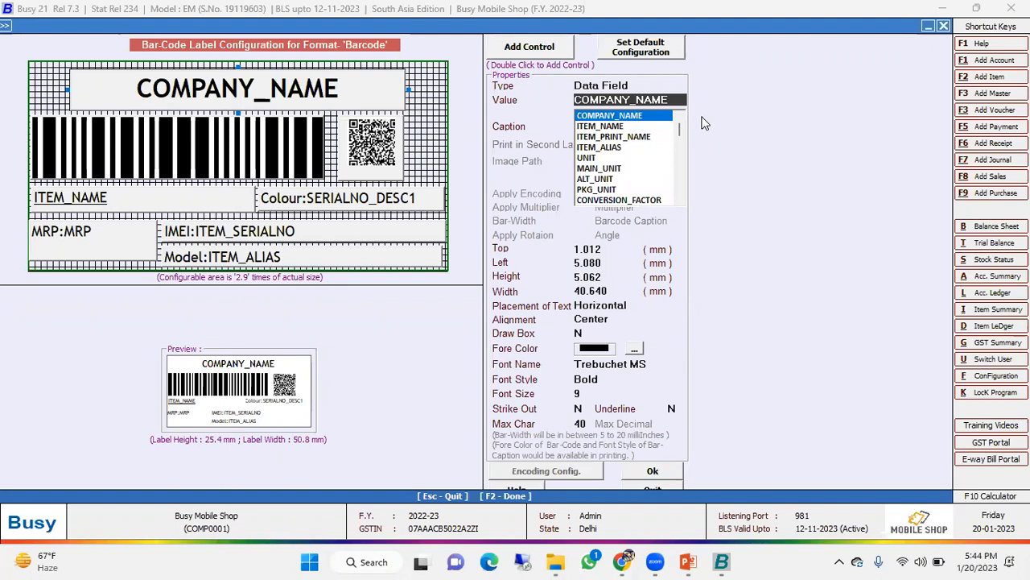
key(Down)
key(Down)
key(Up)
key(Up)
key(Return)
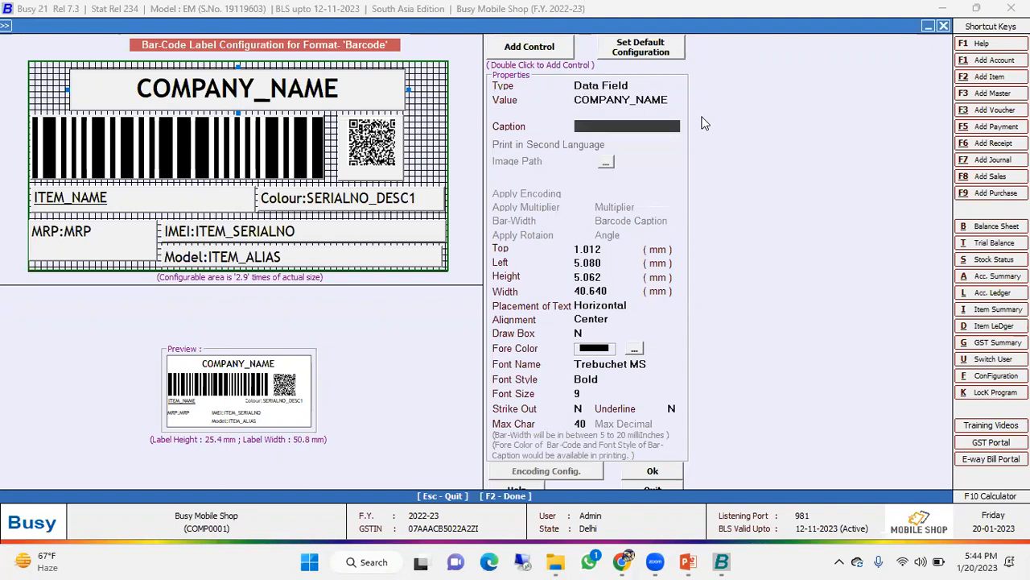
- Examine the type and value properties of the label's bar-code control and its QR code control
click(211, 158)
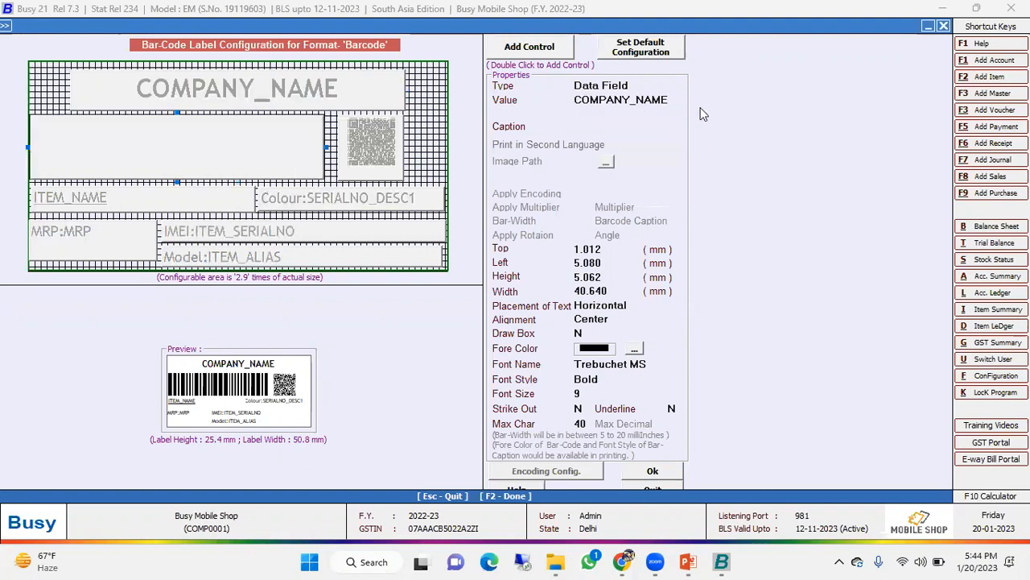
click(612, 87)
click(623, 105)
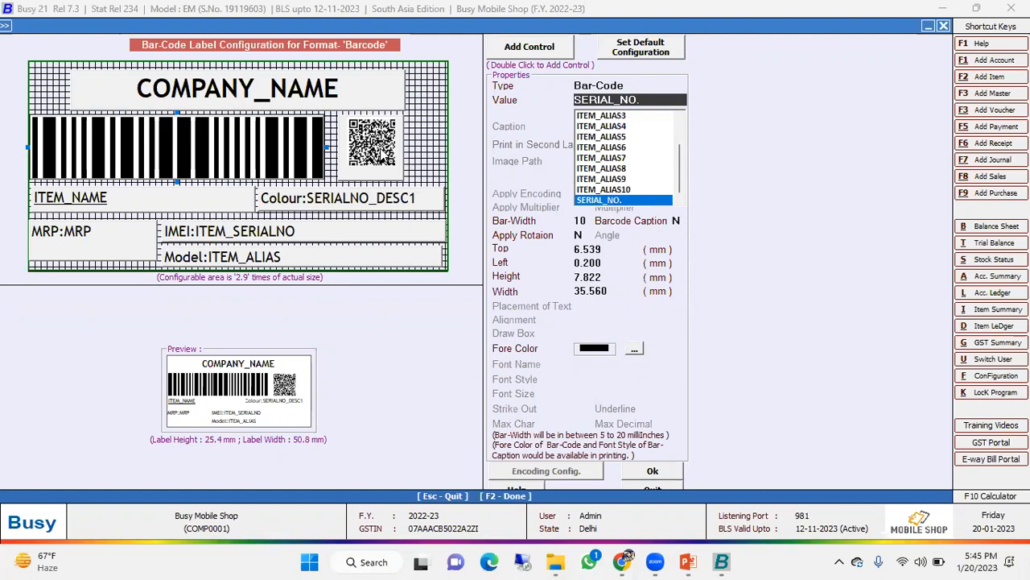
click(380, 149)
click(604, 86)
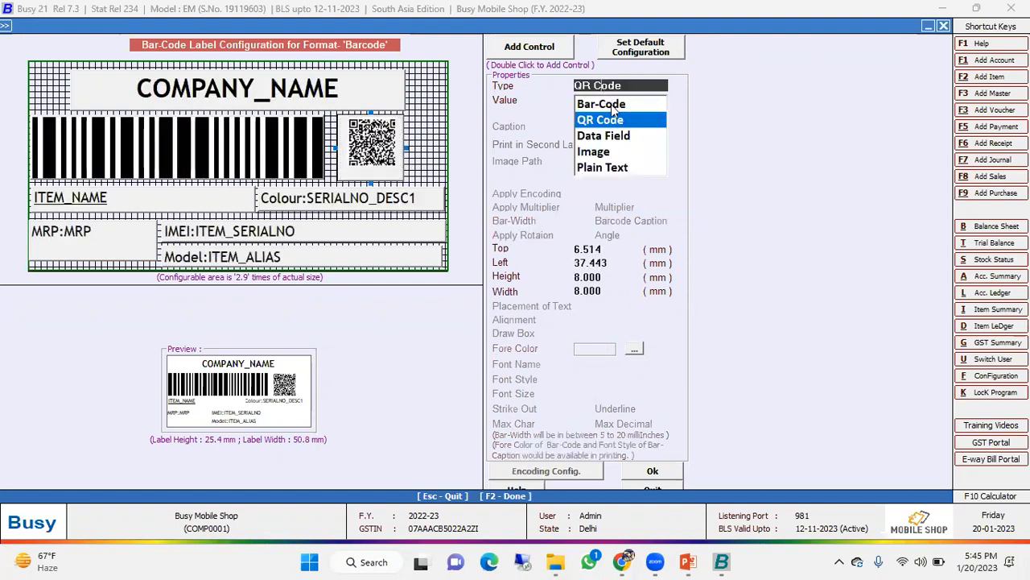
click(608, 121)
click(612, 127)
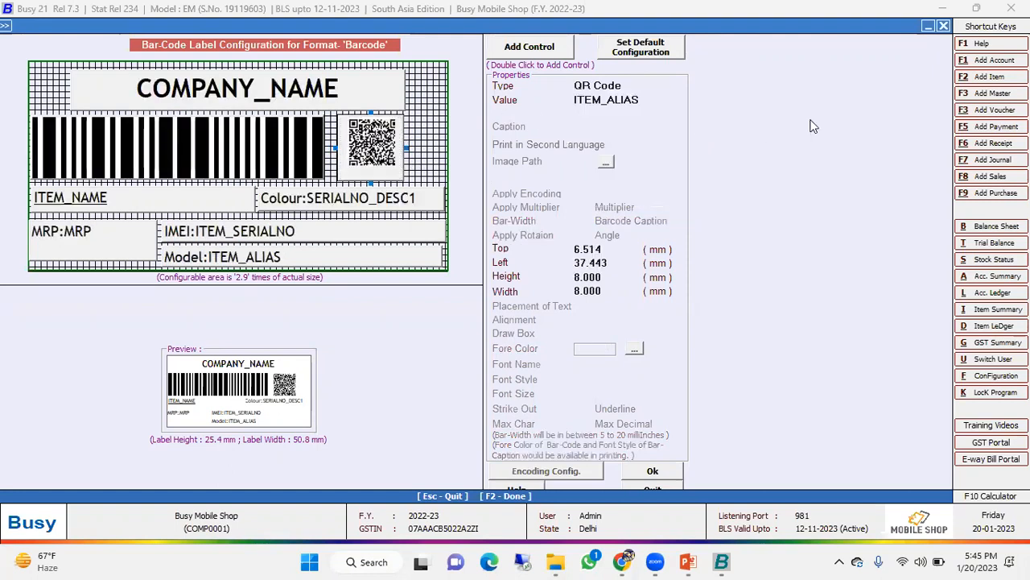
- Inspect the properties of the label's item name, colour, IMEI, model and MRP data fields
click(157, 201)
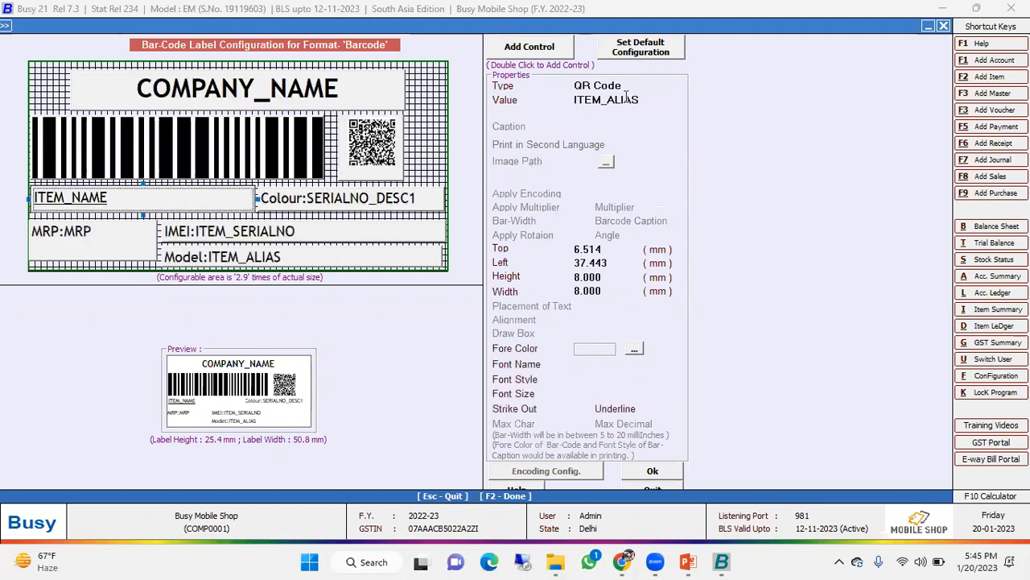
click(609, 86)
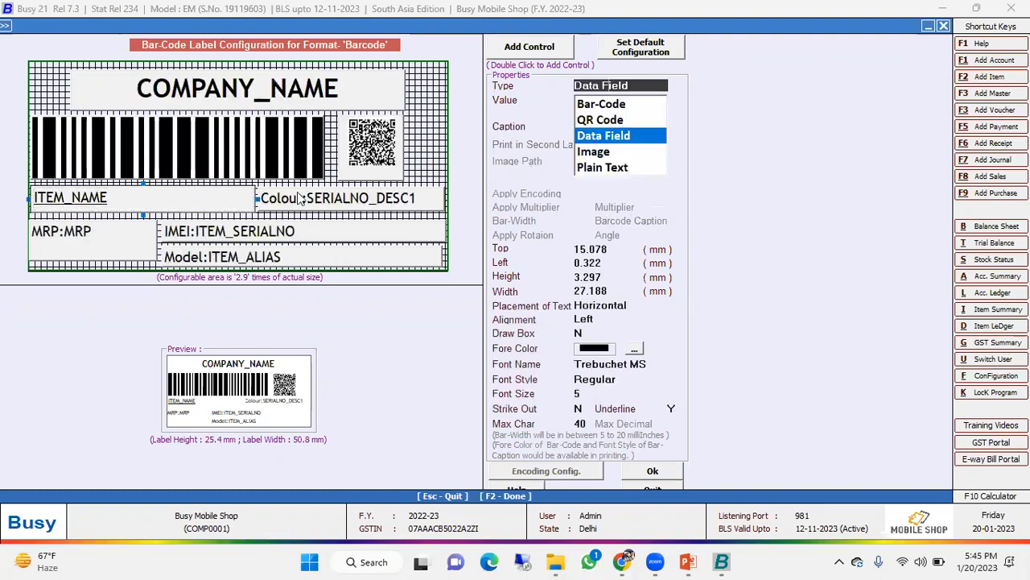
click(295, 199)
click(282, 229)
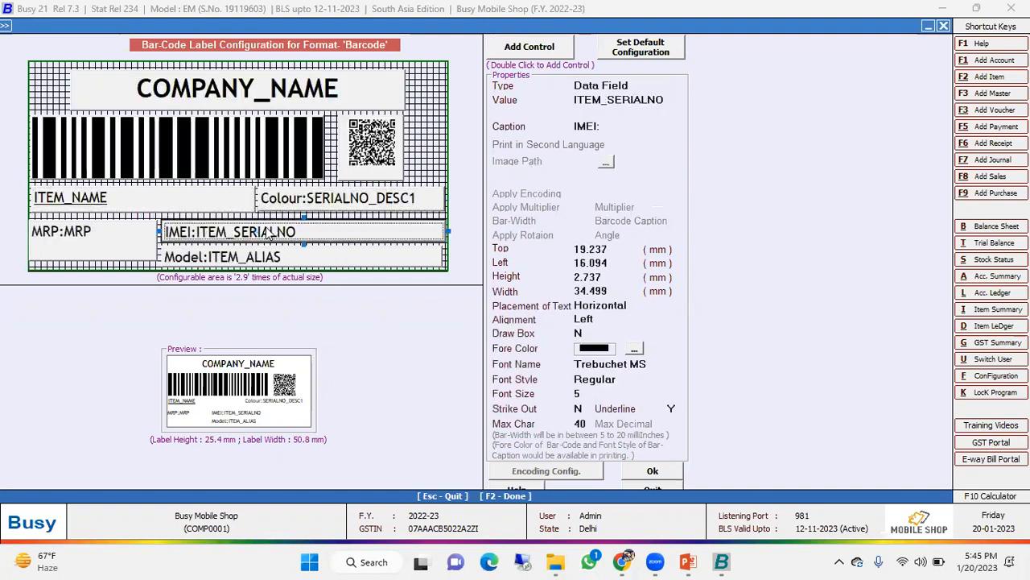
click(274, 258)
click(83, 254)
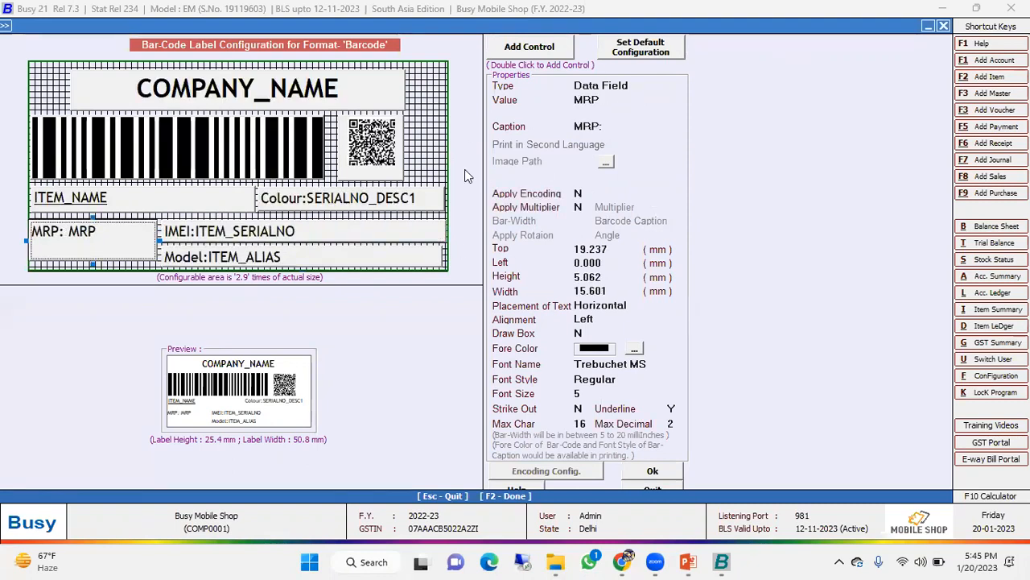
- Accept the label layout and exit the bar-code format configuration
click(652, 471)
click(515, 433)
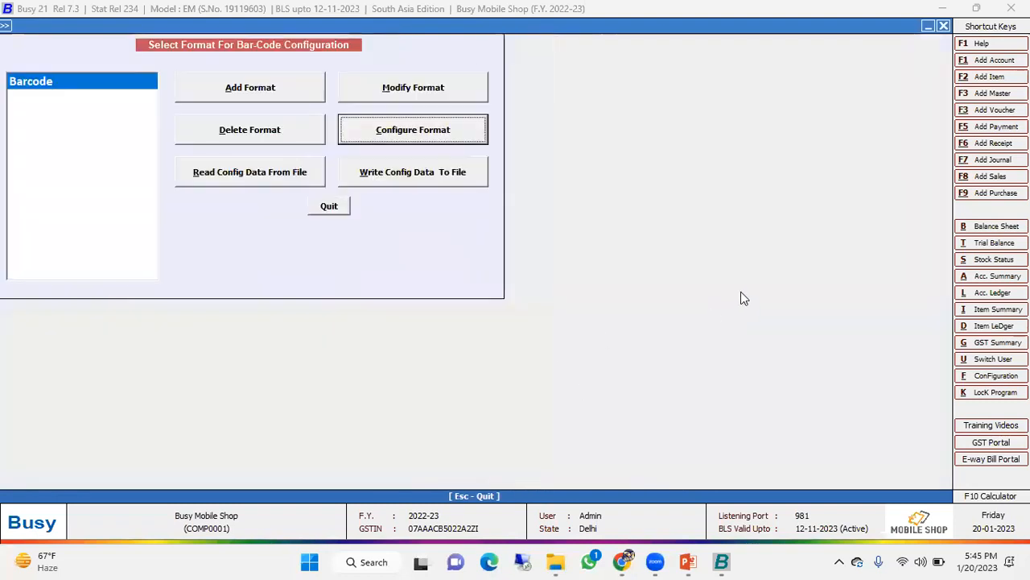
key(Escape)
key(Escape)
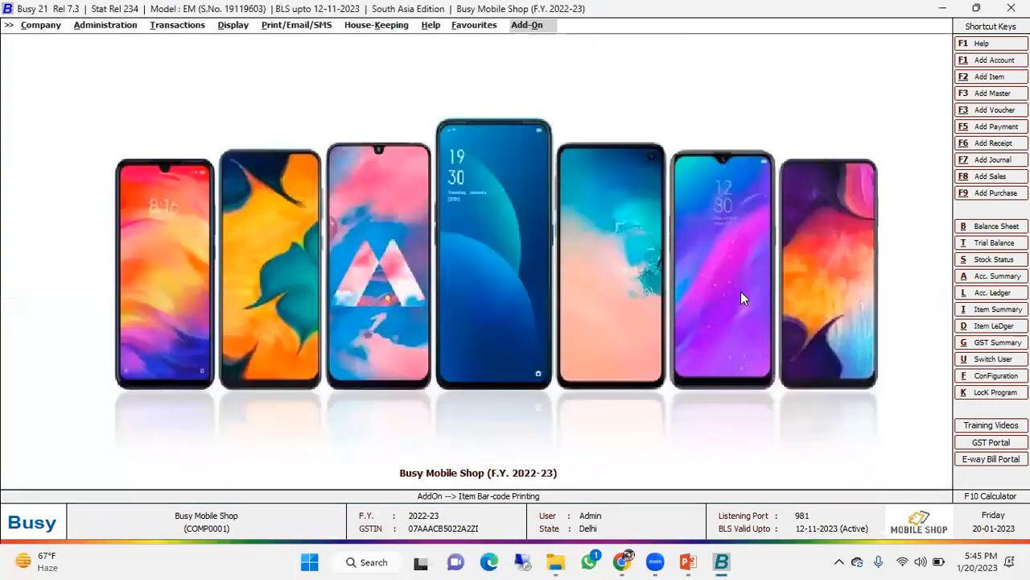
- Check the Print Item Barcode After Saving option in the Main purchase series' voucher configuration and quit without saving
click(100, 25)
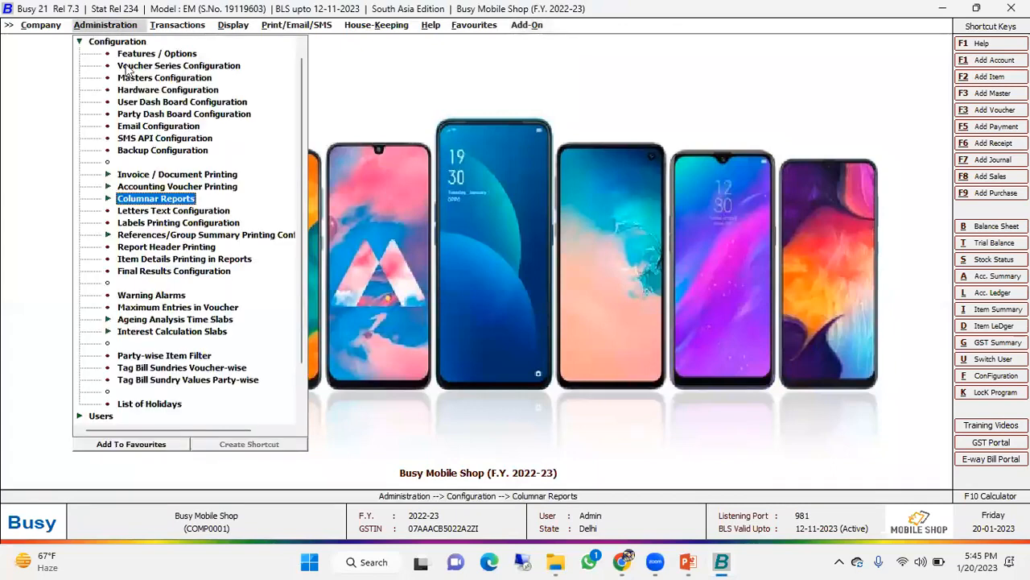
click(133, 69)
click(80, 114)
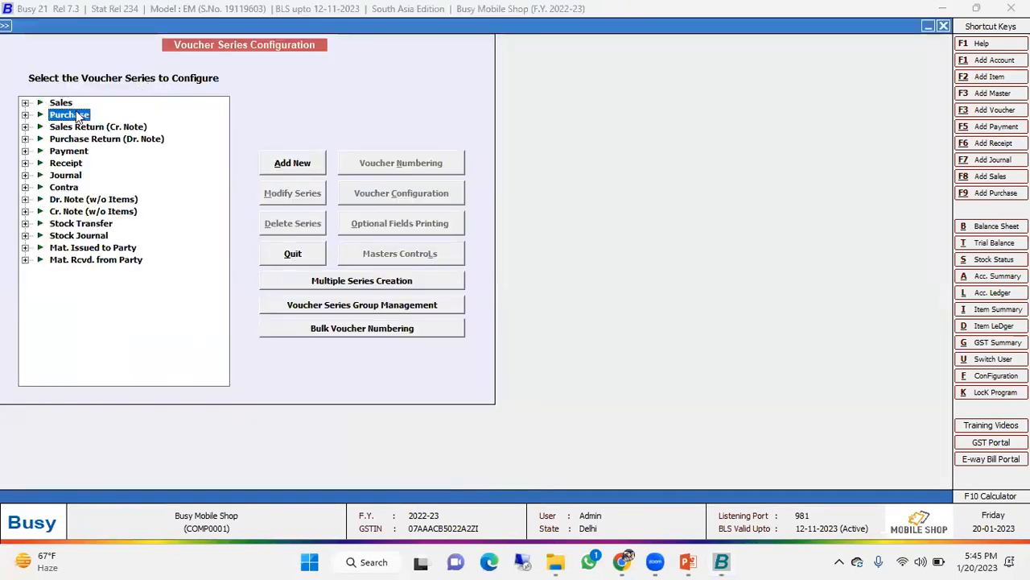
click(76, 128)
click(398, 195)
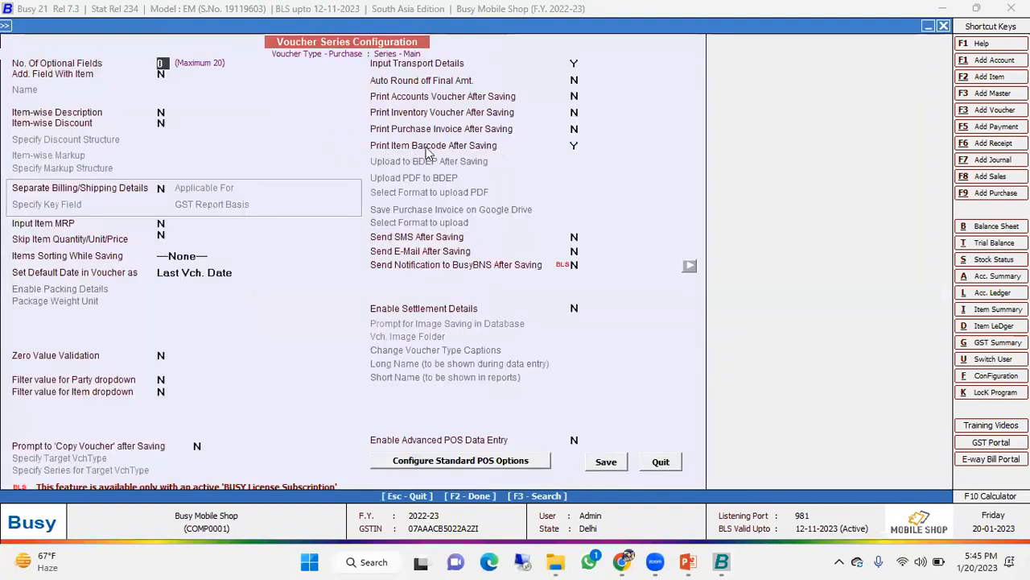
click(574, 145)
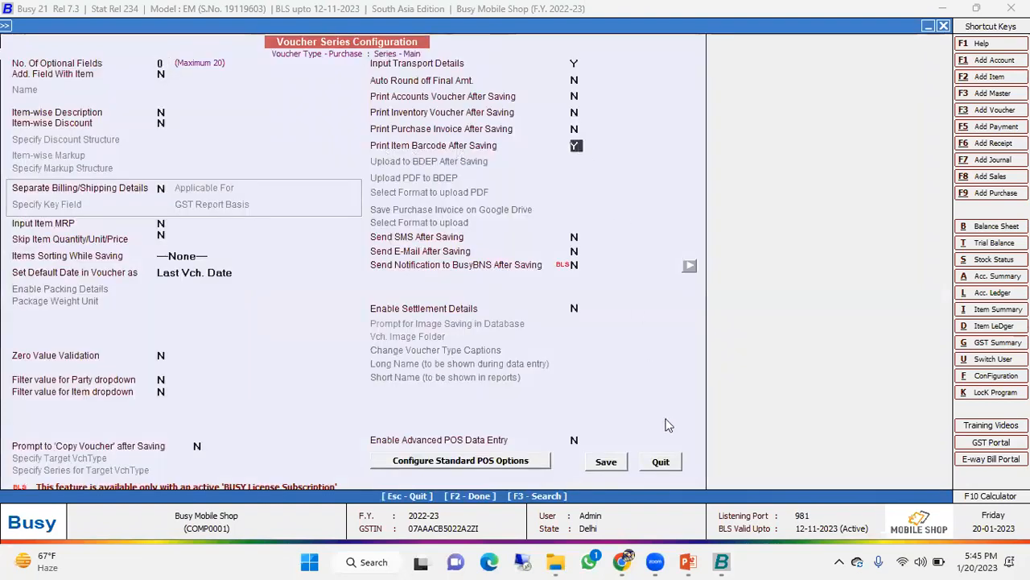
click(662, 463)
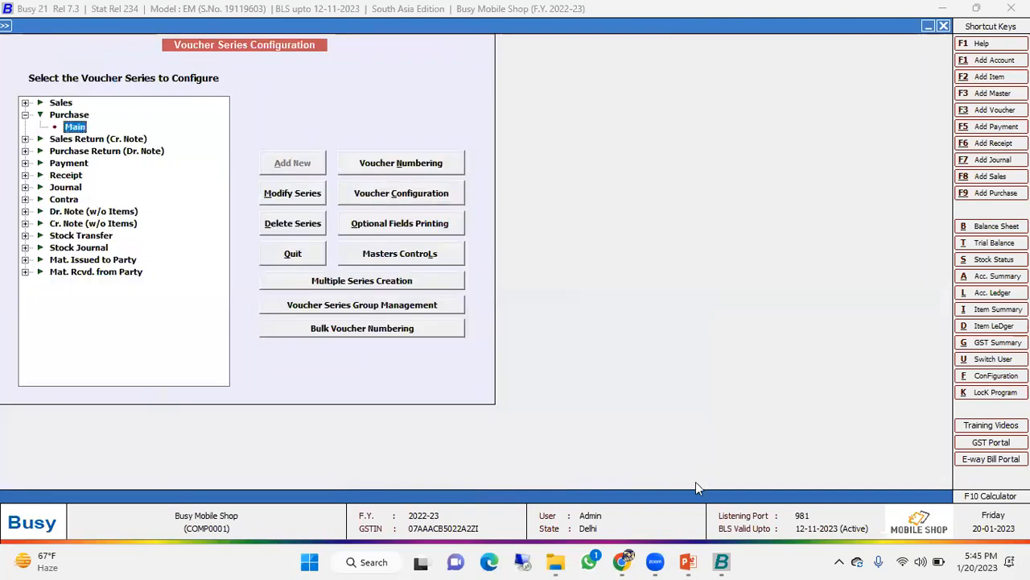
- Exit the voucher series configuration and open the Main series OPPO purchase voucher dated 04-04-2022 for modification
key(Escape)
key(Right)
key(Up)
key(Up)
key(Up)
key(Up)
key(Up)
key(Up)
key(Up)
key(Up)
key(Up)
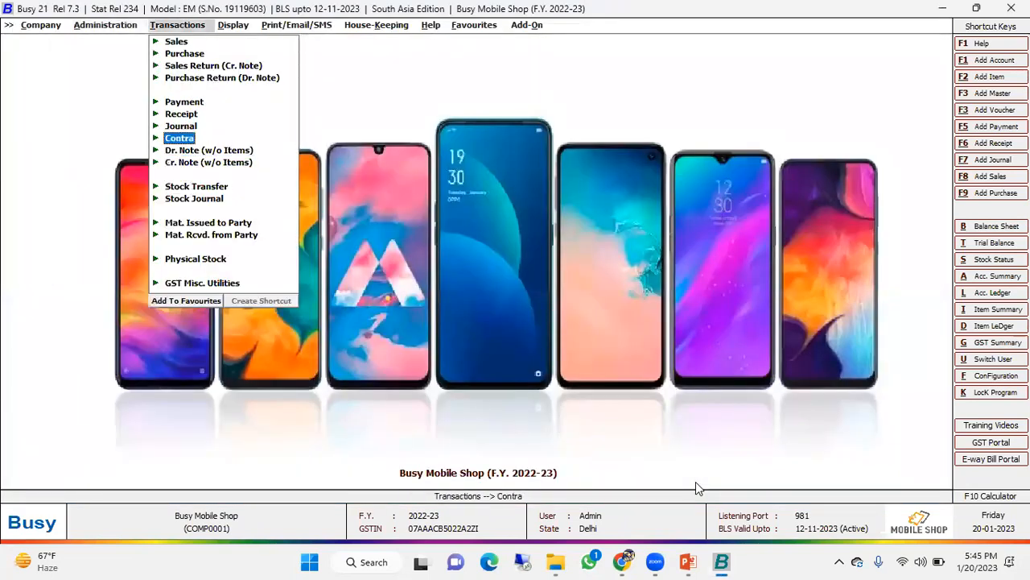
key(Return)
key(Down)
key(Return)
key(Return)
key(Return)
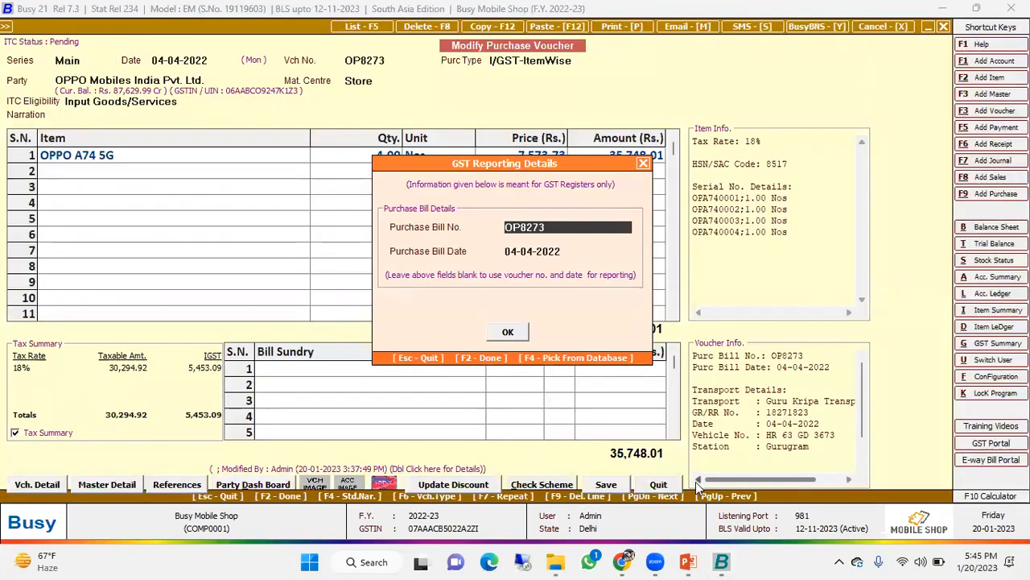
key(Escape)
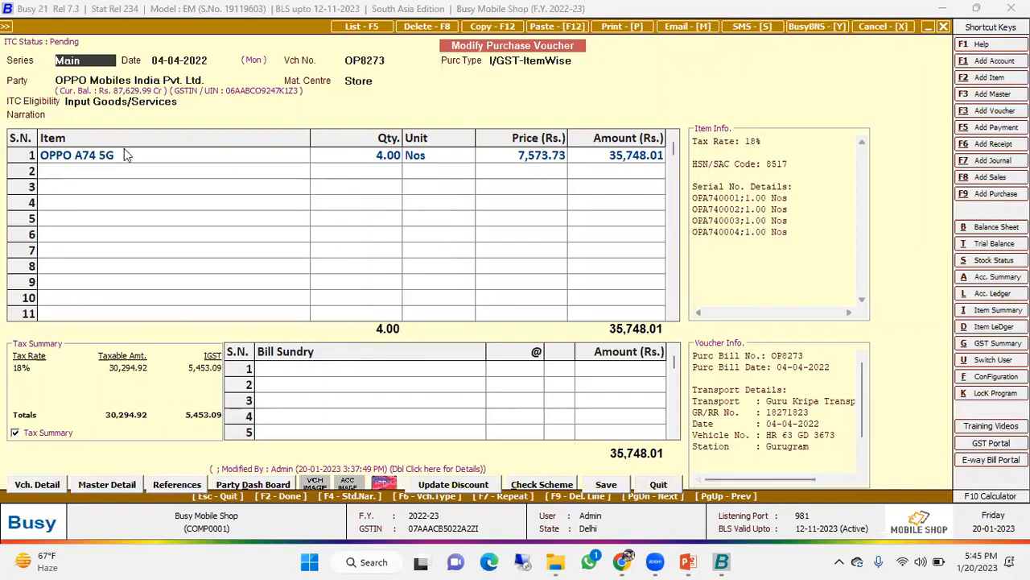
- Review the IMEI numbers and colours entered for OPPO A74 5G in the purchase voucher and accept them
click(247, 156)
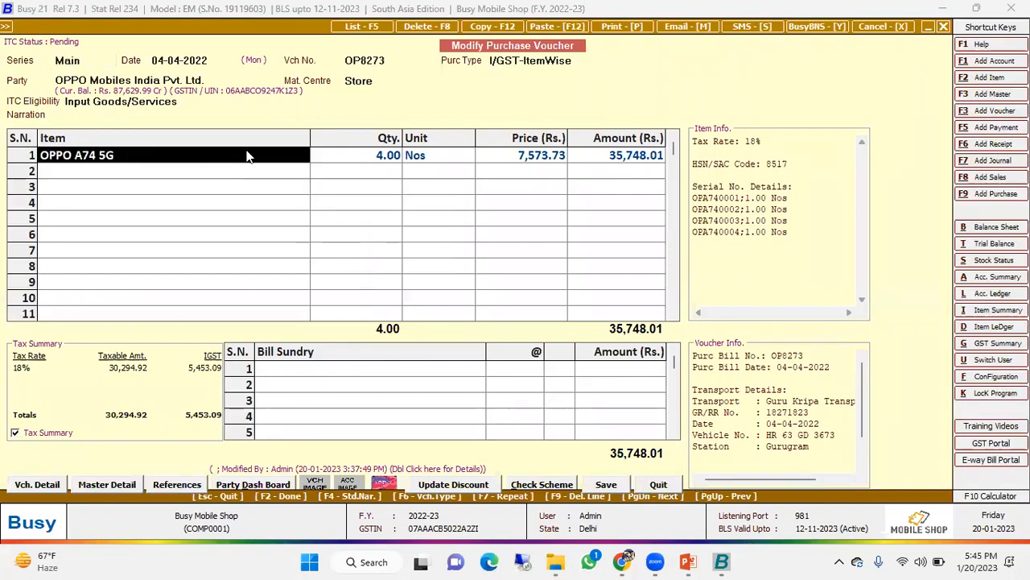
key(Return)
key(Return)
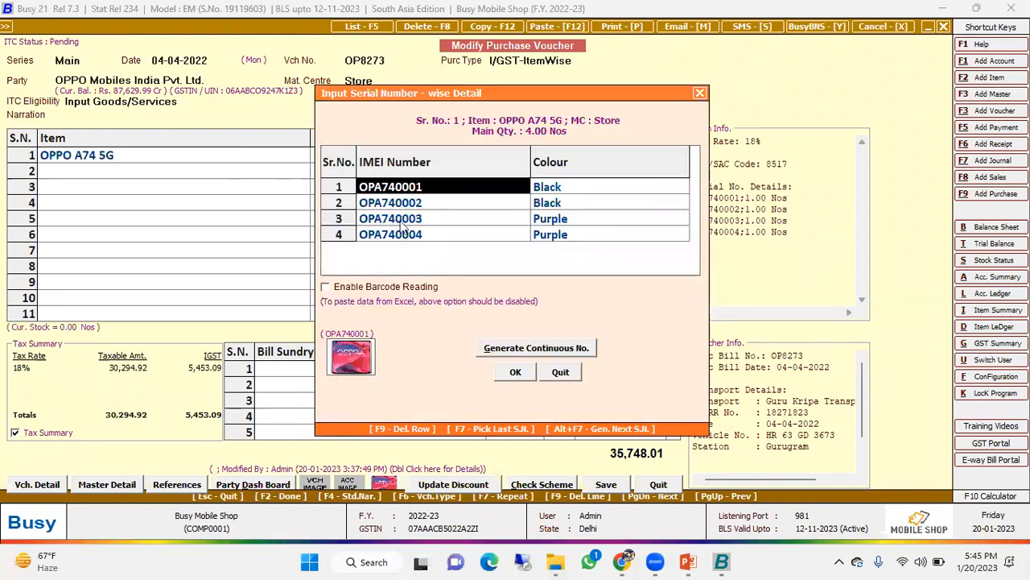
drag(431, 105, 437, 194)
click(388, 289)
click(527, 304)
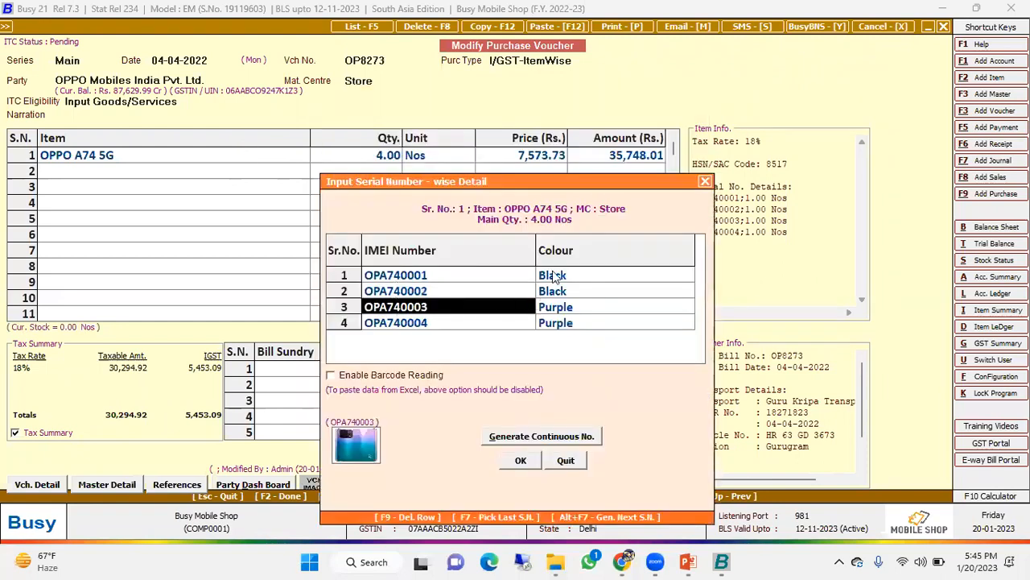
click(552, 275)
click(552, 292)
click(551, 307)
click(556, 323)
click(497, 323)
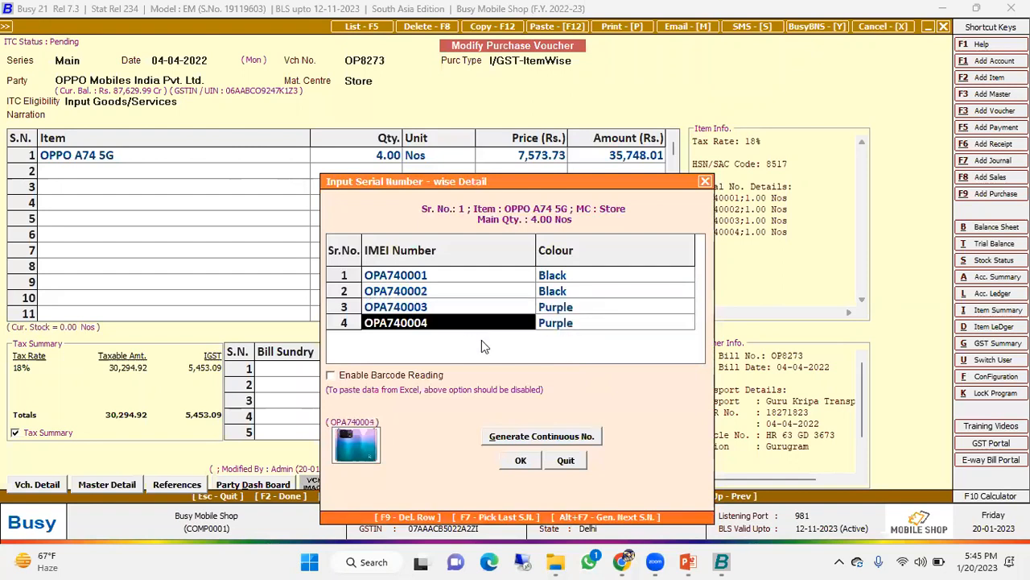
click(534, 461)
- Save the purchase voucher, accepting its GST reporting, bill-by-bill adjustment and transport details
click(607, 484)
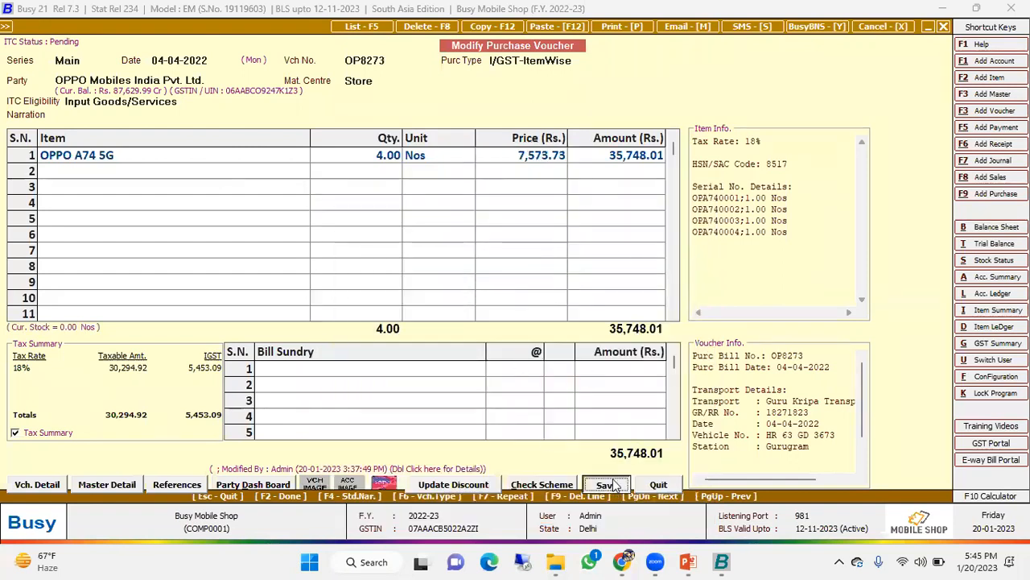
click(522, 330)
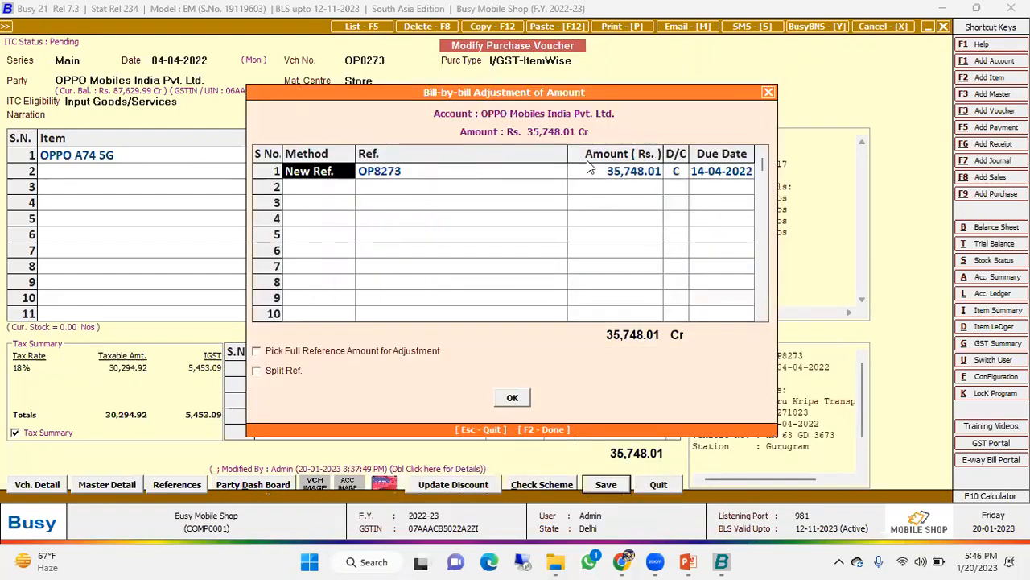
click(512, 397)
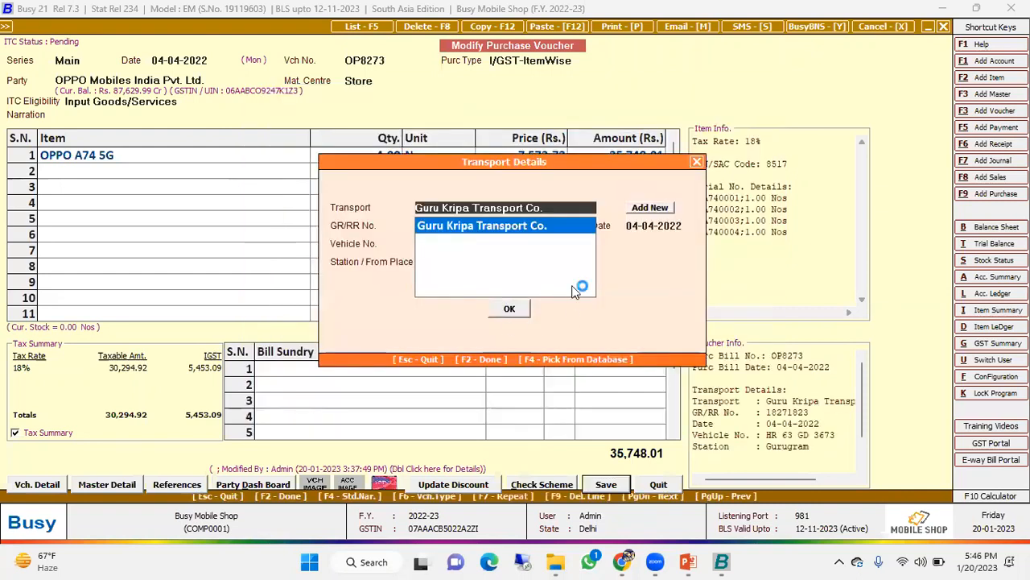
click(515, 308)
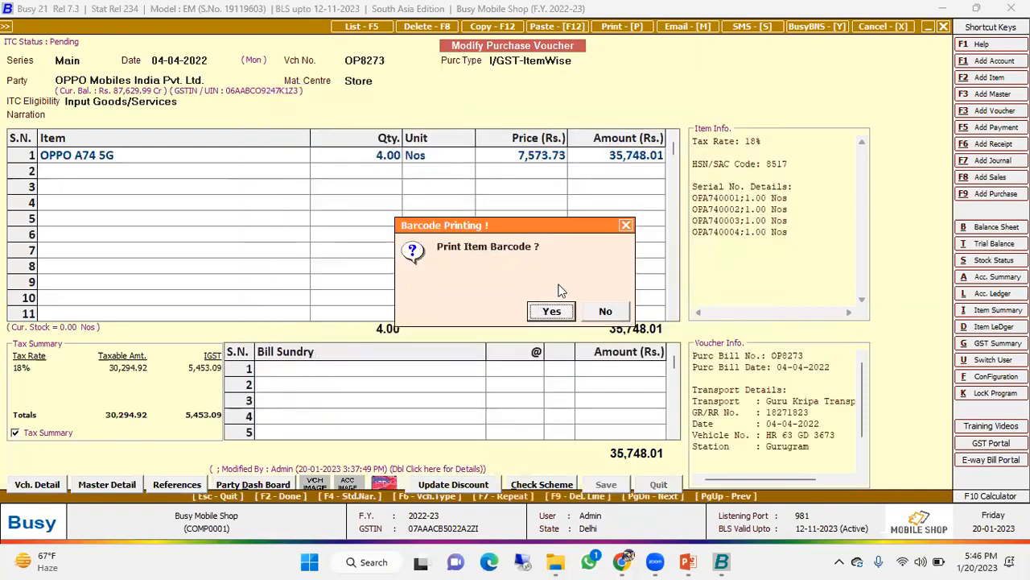
- Preview the voucher's item bar-code labels in the Barcode format, then quit bar-code printing and the purchase modification
click(553, 311)
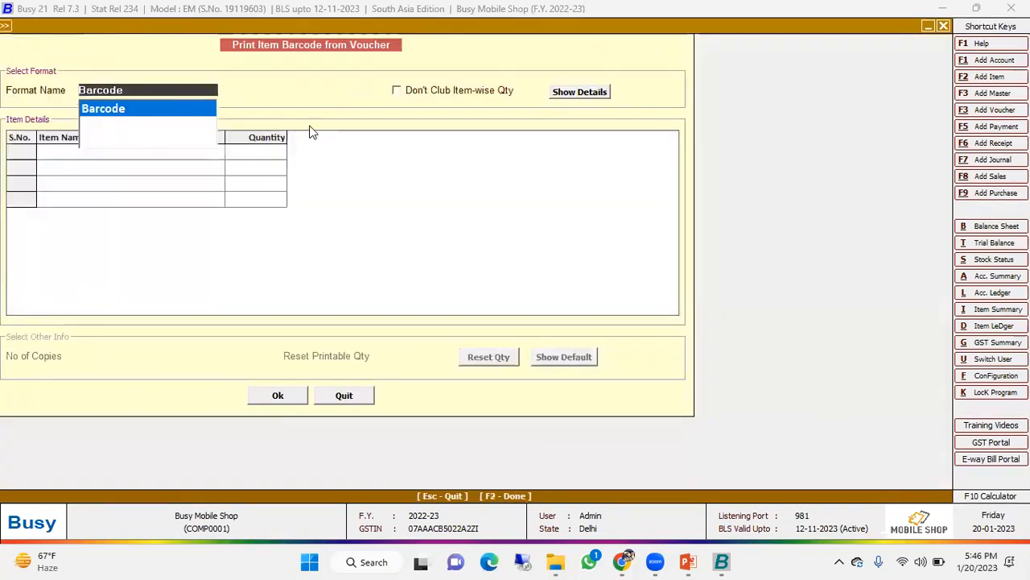
click(583, 95)
click(282, 394)
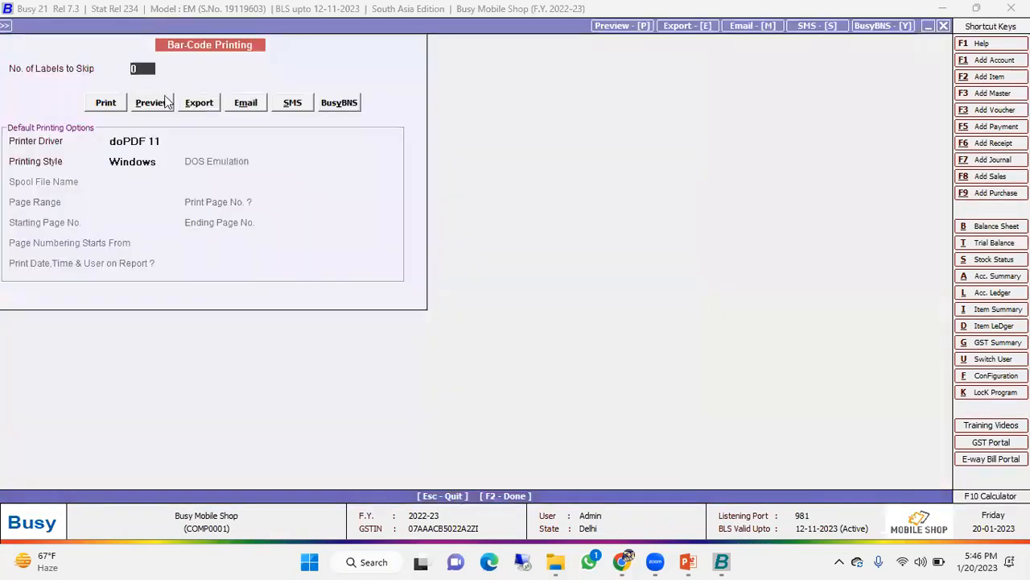
click(153, 102)
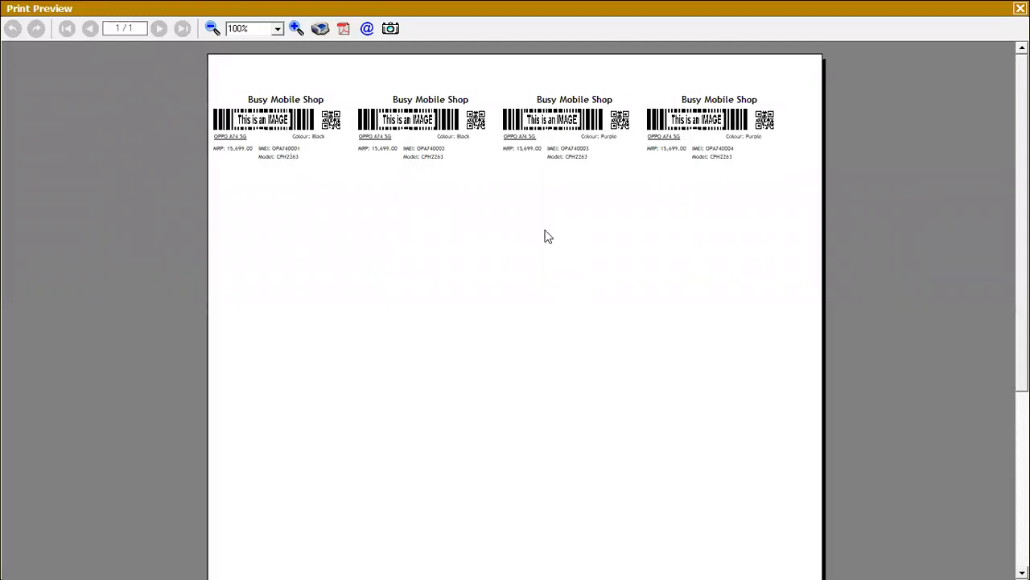
key(Escape)
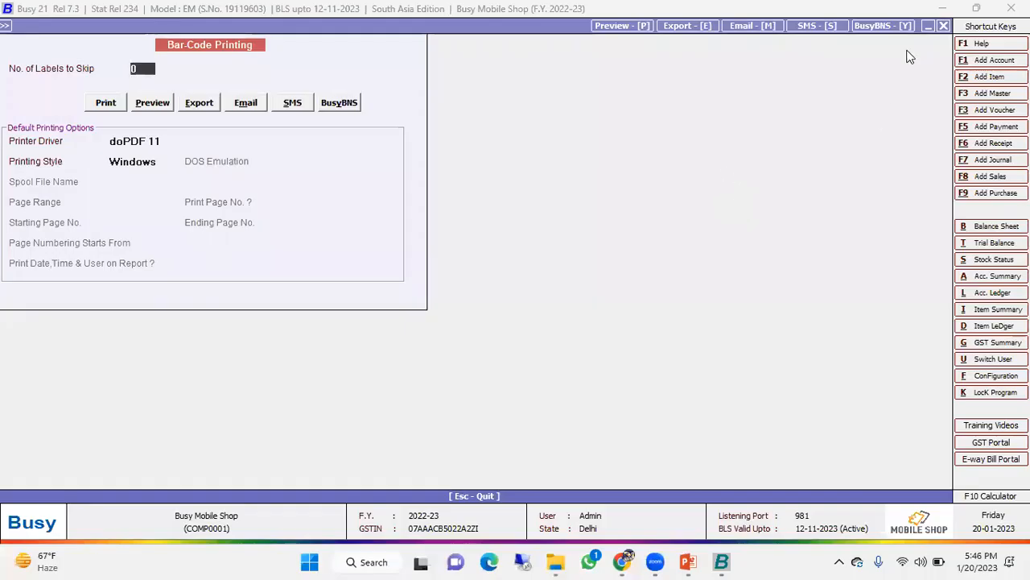
click(945, 26)
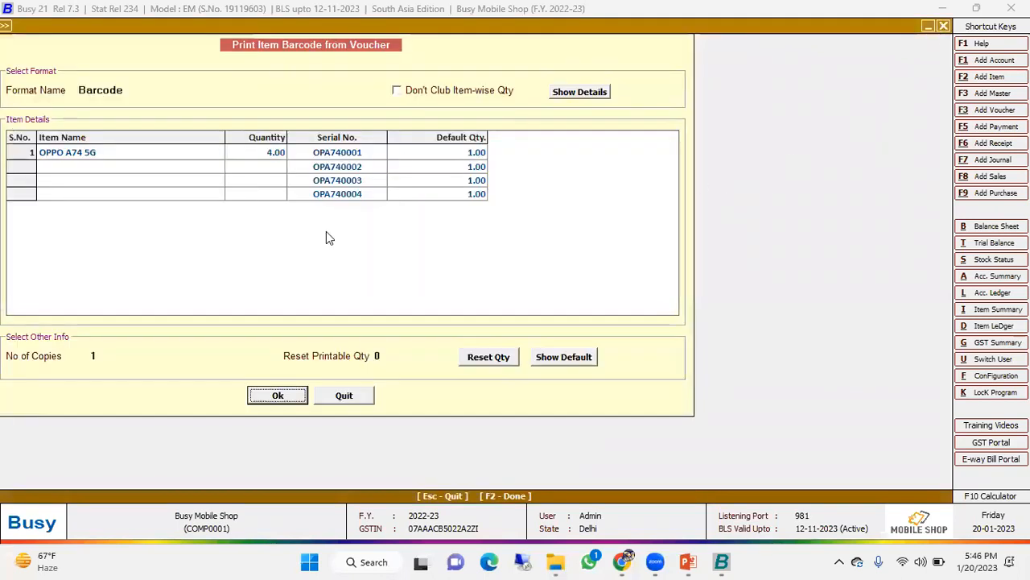
click(354, 399)
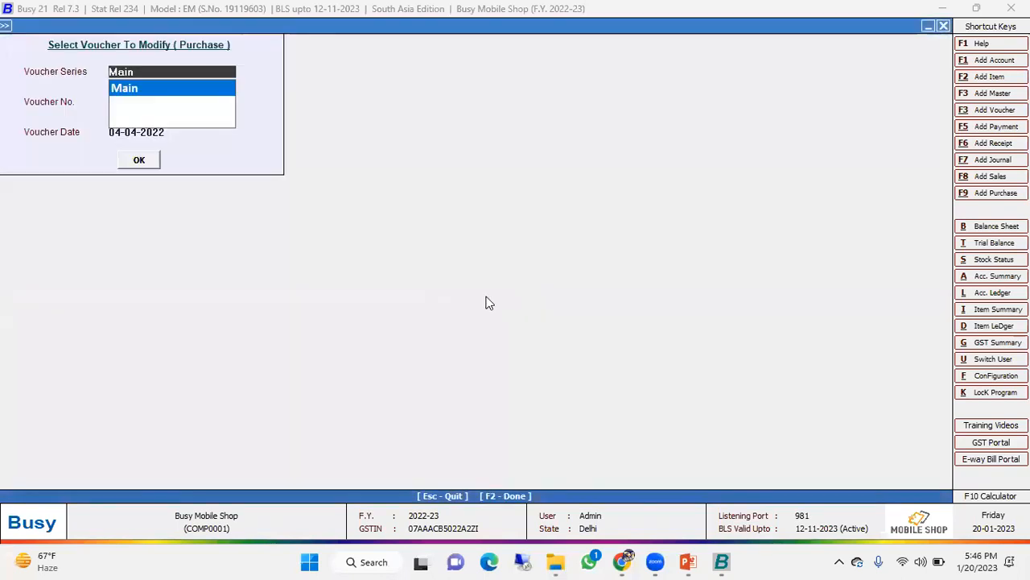
key(Escape)
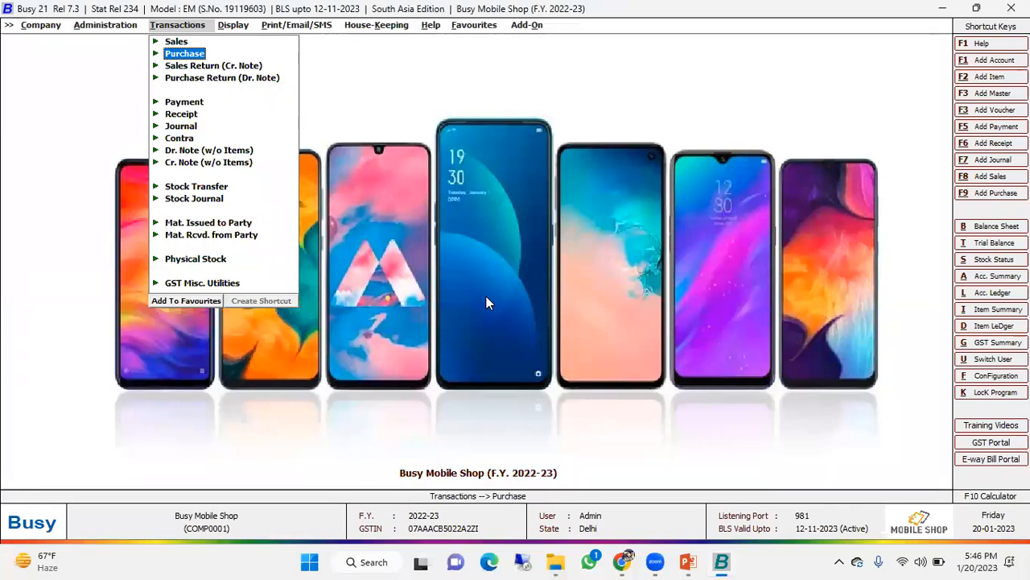
- Examine the serial-number-wise reports available among the display reports
key(Down)
key(Down)
key(Up)
key(Up)
key(Right)
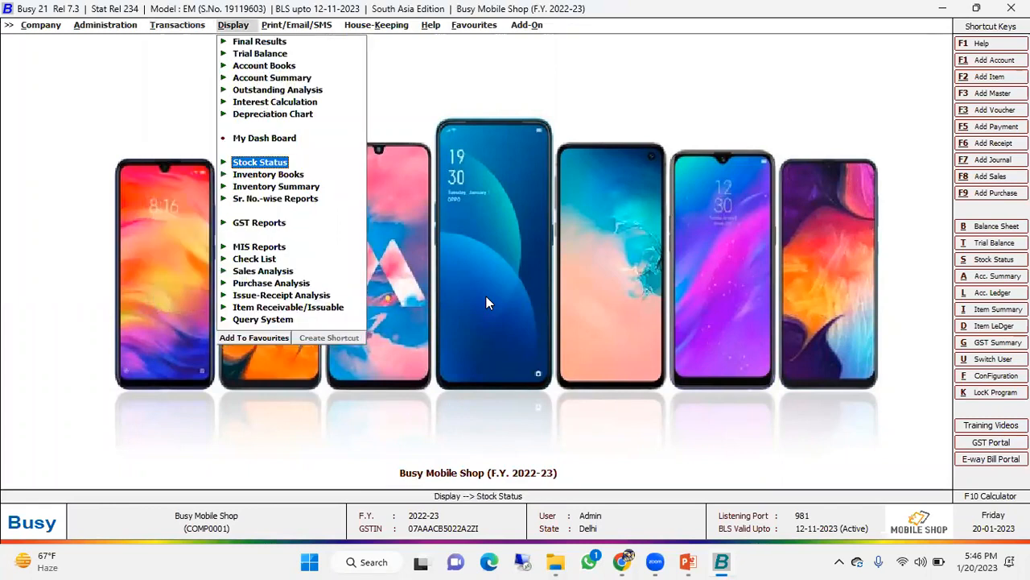
key(Down)
key(Down)
key(Down)
key(Down)
key(Down)
key(Down)
key(Up)
key(Up)
key(Up)
key(Up)
key(Down)
key(Right)
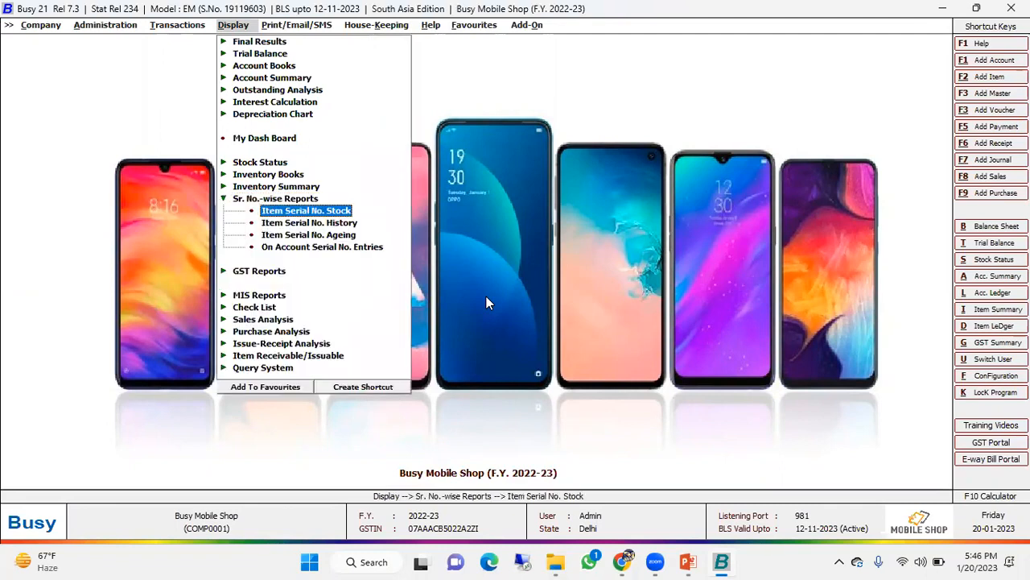
key(Up)
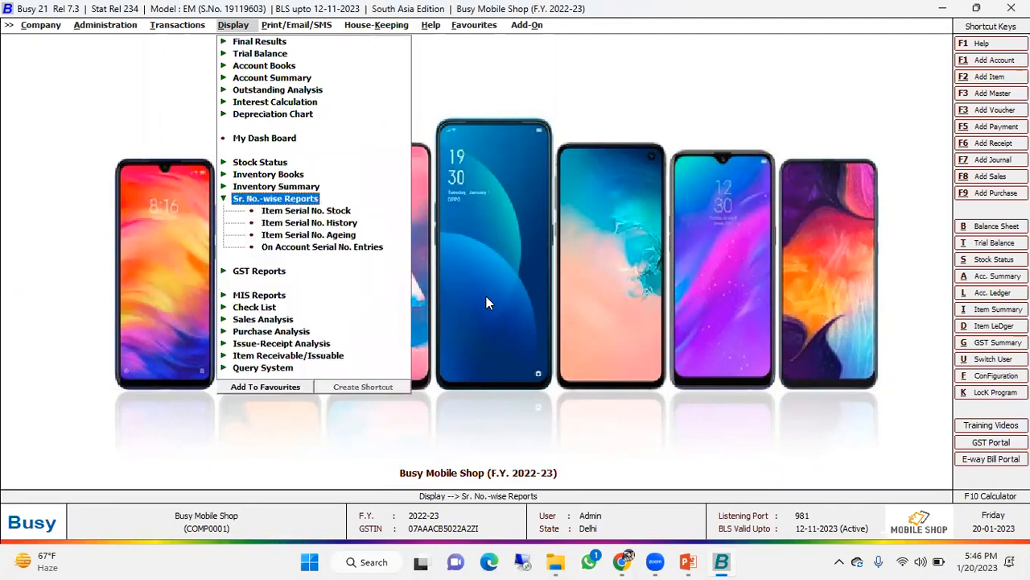
- View the options of the alphabetical closing stock status, balances only, for all items and exit without generating it
key(Left)
key(Up)
key(Up)
key(Up)
key(Right)
key(Down)
key(Down)
key(Down)
key(Up)
key(Up)
key(Up)
key(Right)
key(Return)
key(Return)
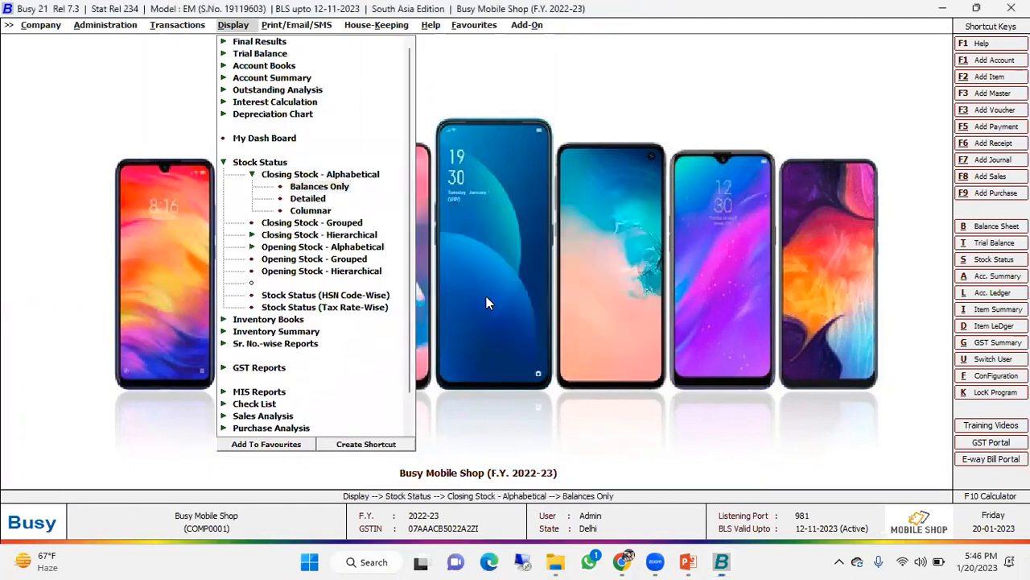
key(Return)
key(Return)
key(Return)
key(Return)
key(Return)
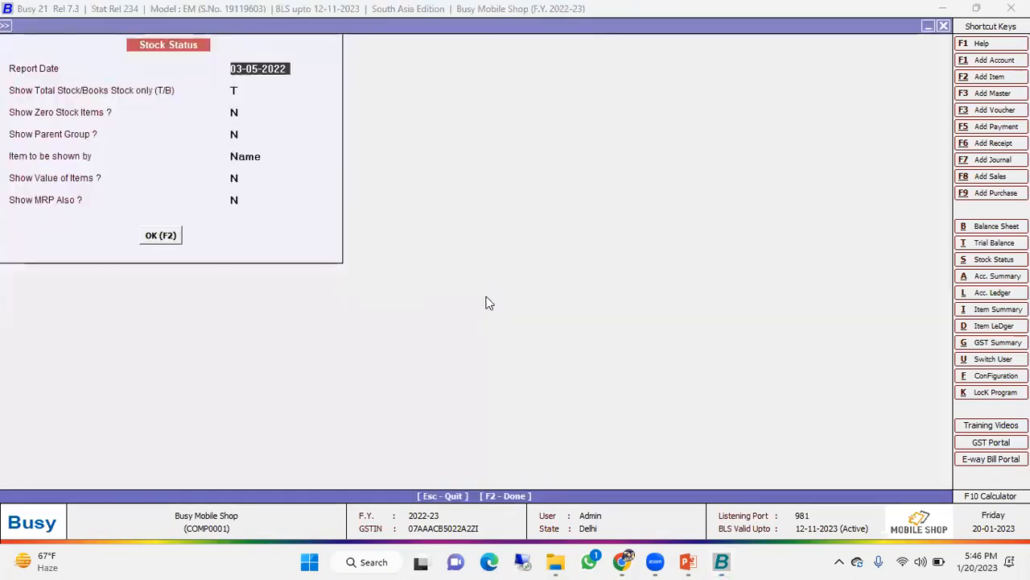
key(Escape)
key(Escape)
key(Escape)
key(Escape)
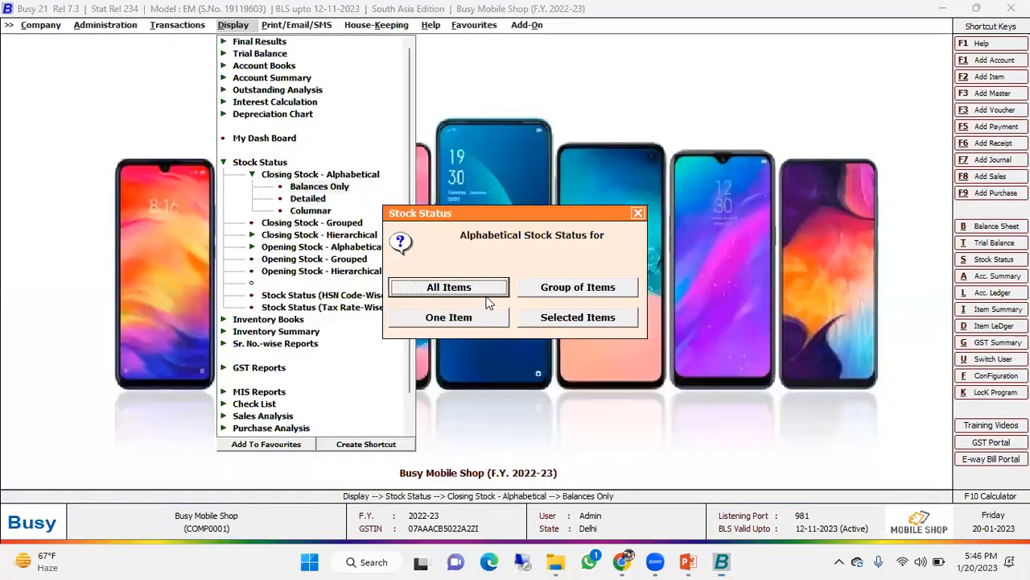
- View the Item Serial No. Stock report options for Samsung Galaxy A14 5G and exit without generating it
key(Down)
key(Down)
key(Down)
key(Down)
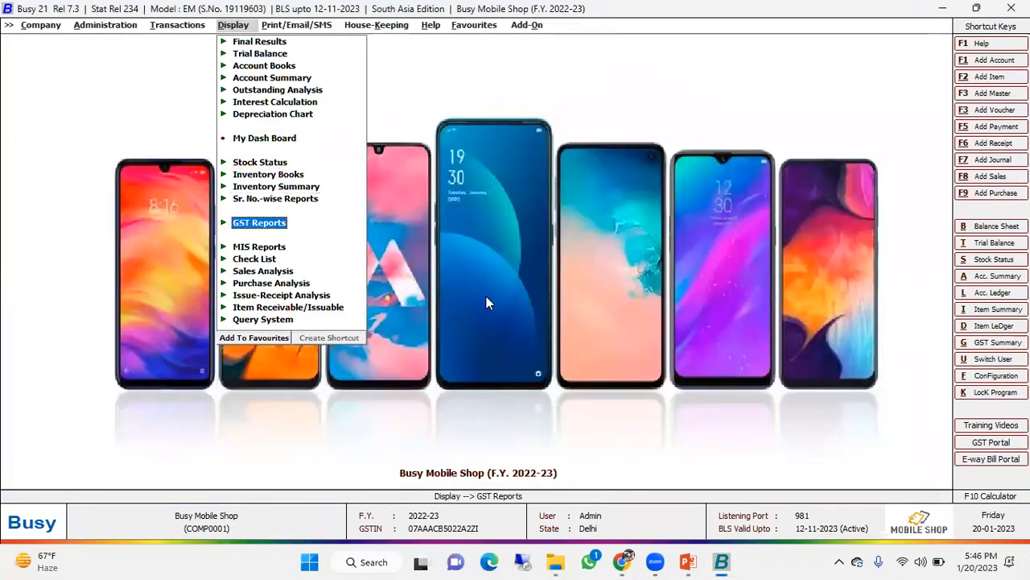
key(Up)
key(Return)
key(Return)
key(Return)
key(Return)
key(Return)
key(Return)
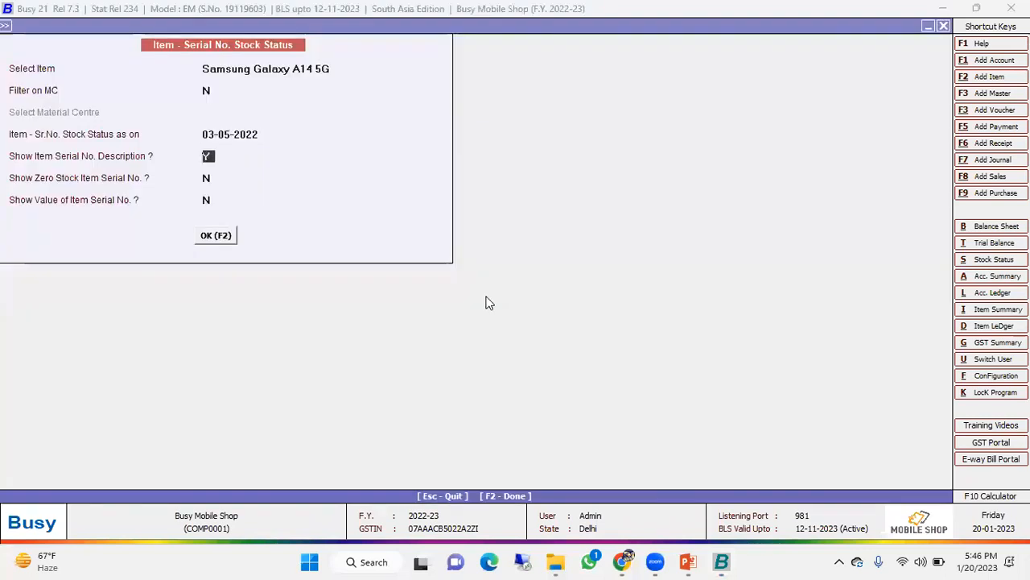
key(Escape)
key(Escape)
key(Escape)
key(Escape)
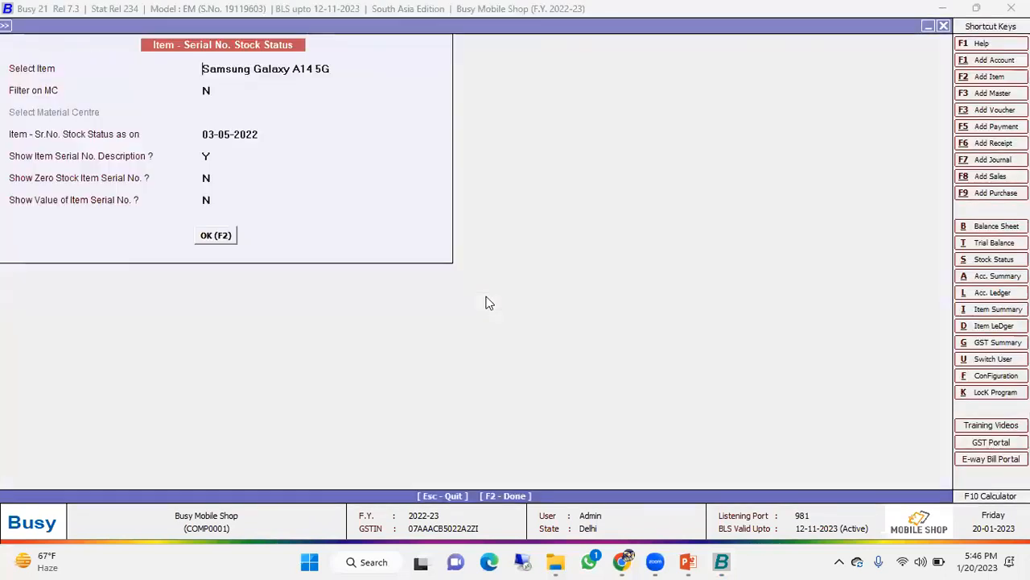
- Display the GST Summary for 01-04-2022 to 03-05-2022 and close it
key(Down)
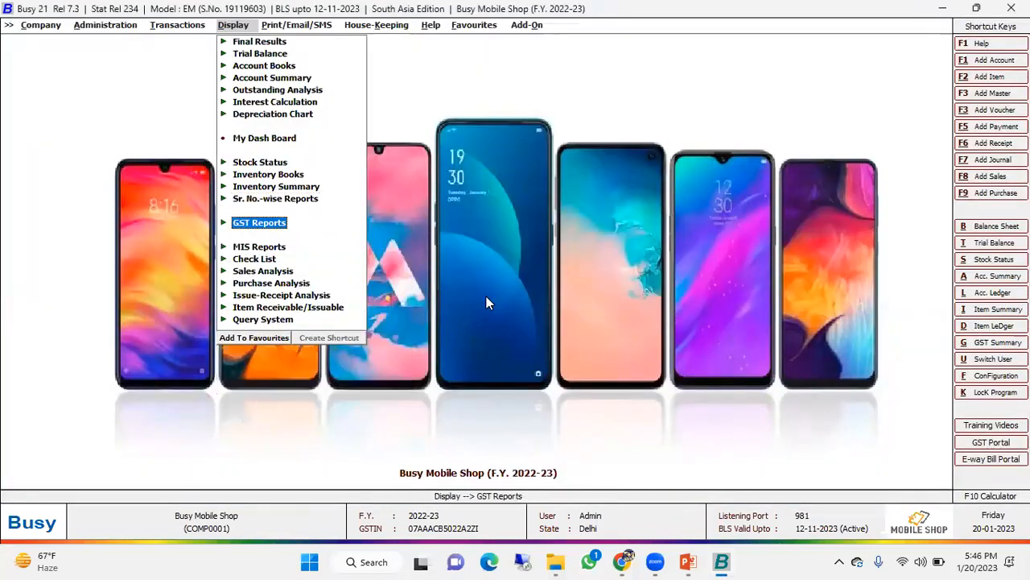
key(Return)
key(Return)
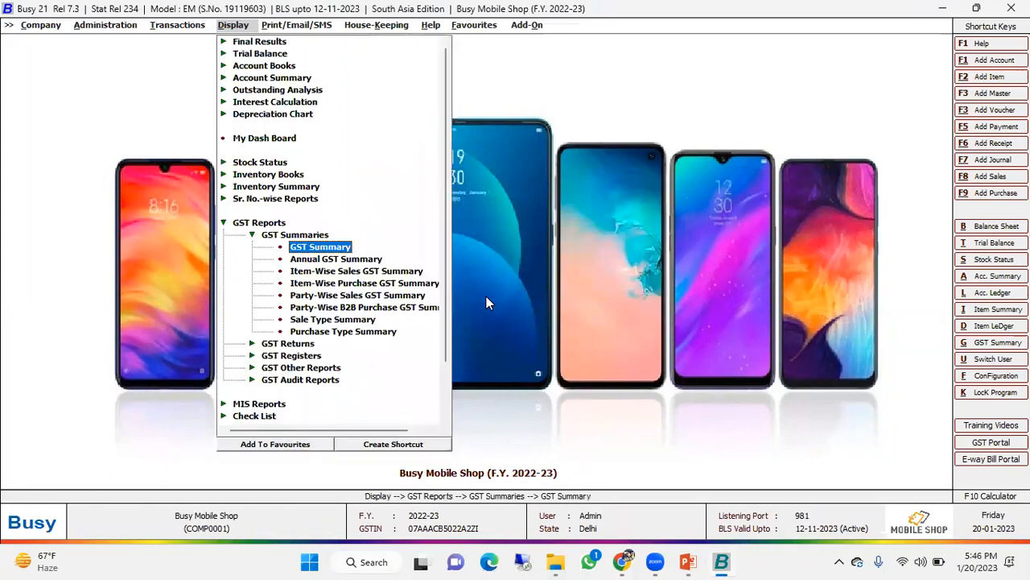
key(Return)
key(Return)
key(Return)
key(Return)
key(Return)
key(Return)
key(Return)
key(Return)
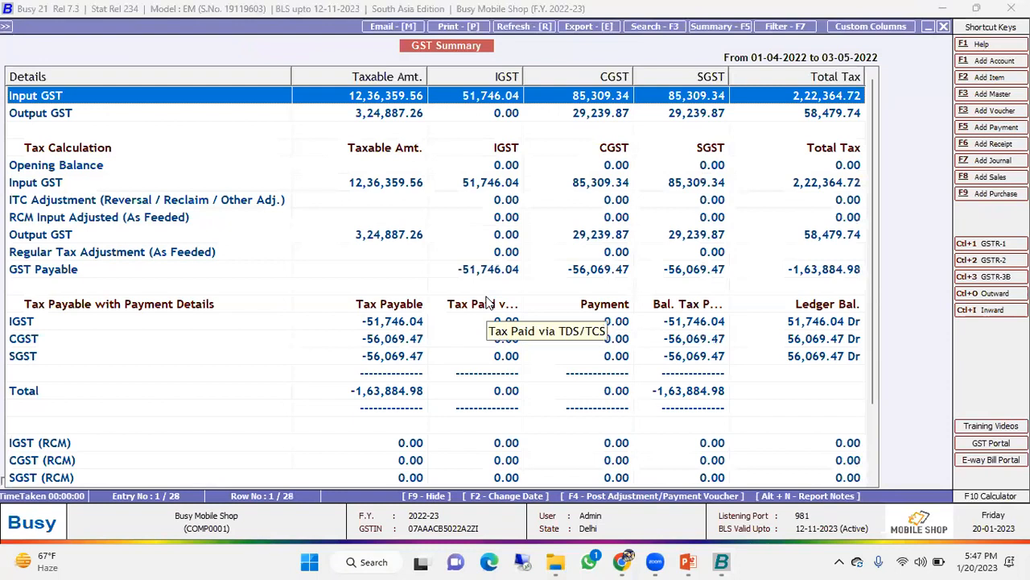
key(Escape)
key(Escape)
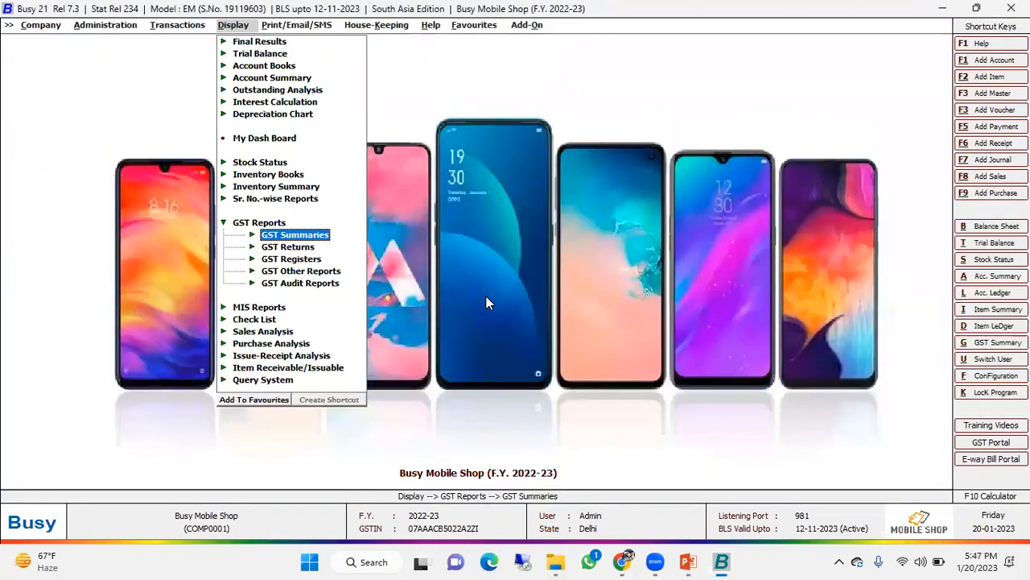
- Open the report generation choices for the GSTR-1 eReturn (w.e.f. May 2021)
key(Down)
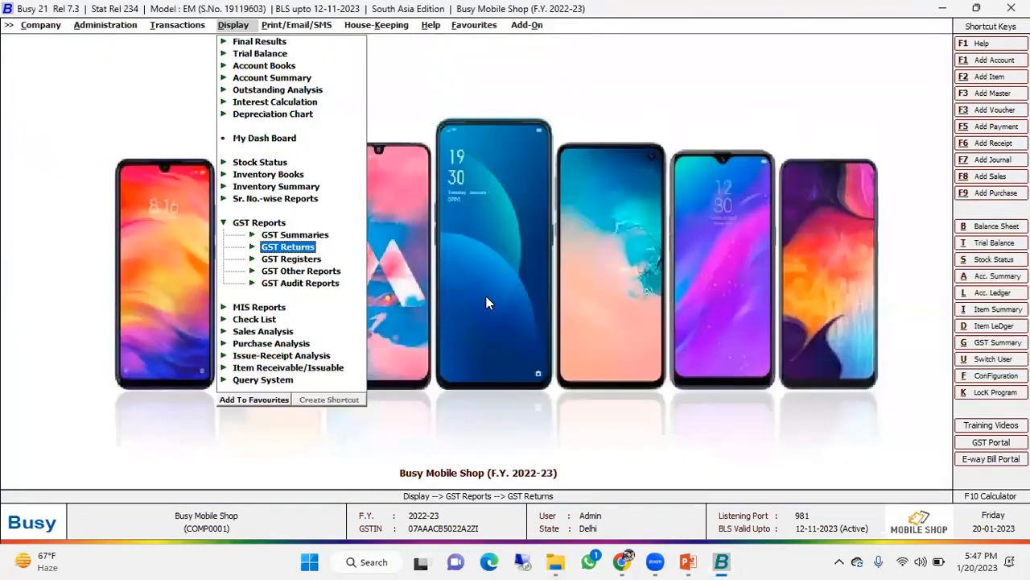
key(Return)
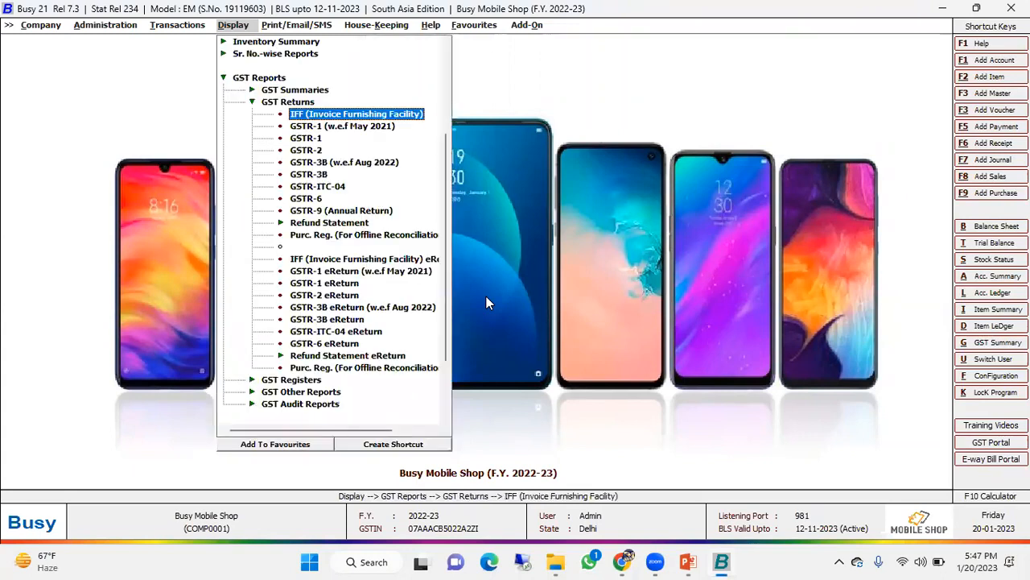
key(Down)
key(Down)
key(Down)
key(Down)
key(Down)
key(Down)
key(Down)
key(Down)
key(Down)
key(Down)
key(Down)
key(Down)
key(Down)
key(Down)
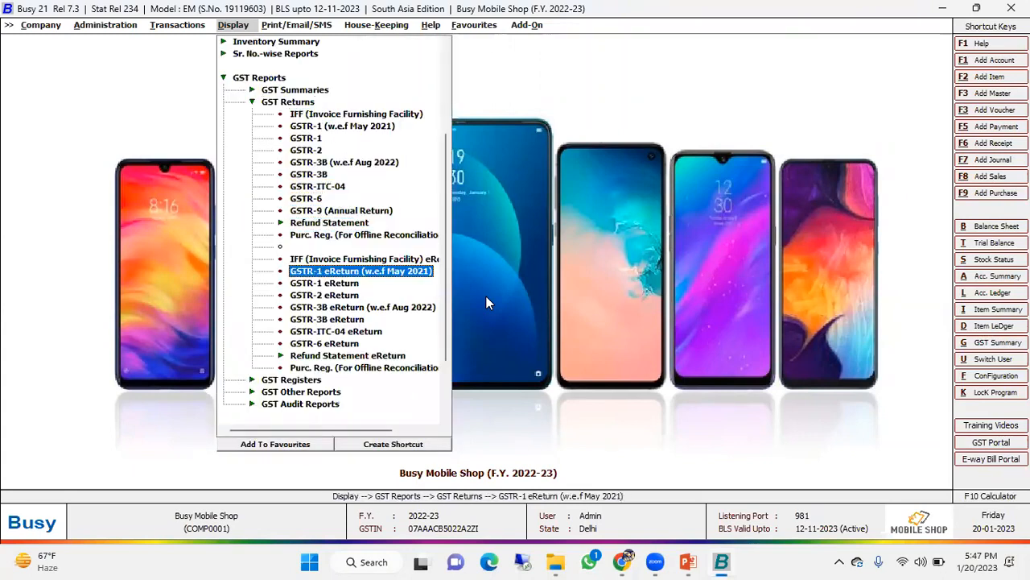
key(Up)
key(Return)
key(Left)
key(Return)
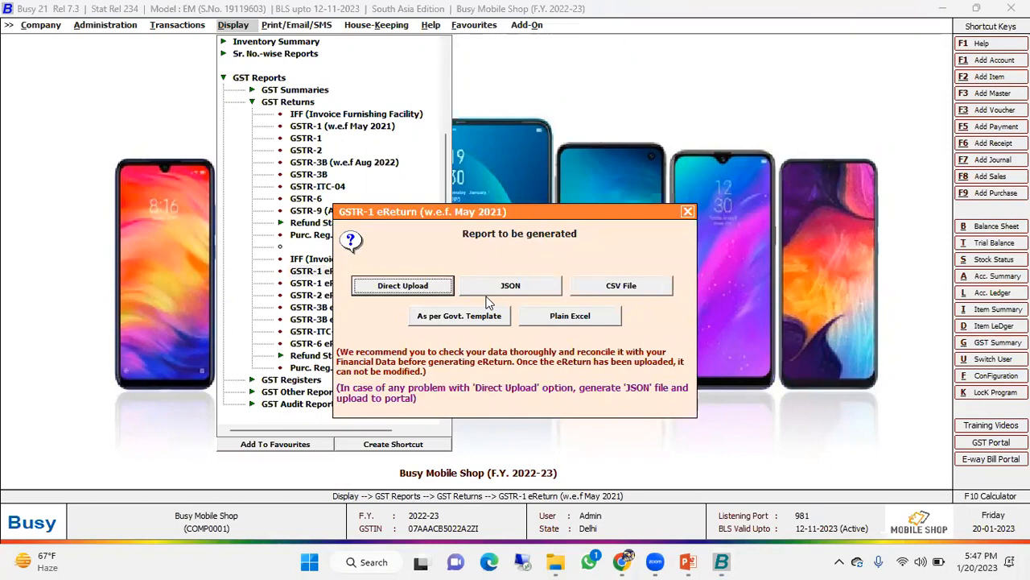
- Look over the report formats offered for the GSTR-1 eReturn and exit without generating it
click(487, 295)
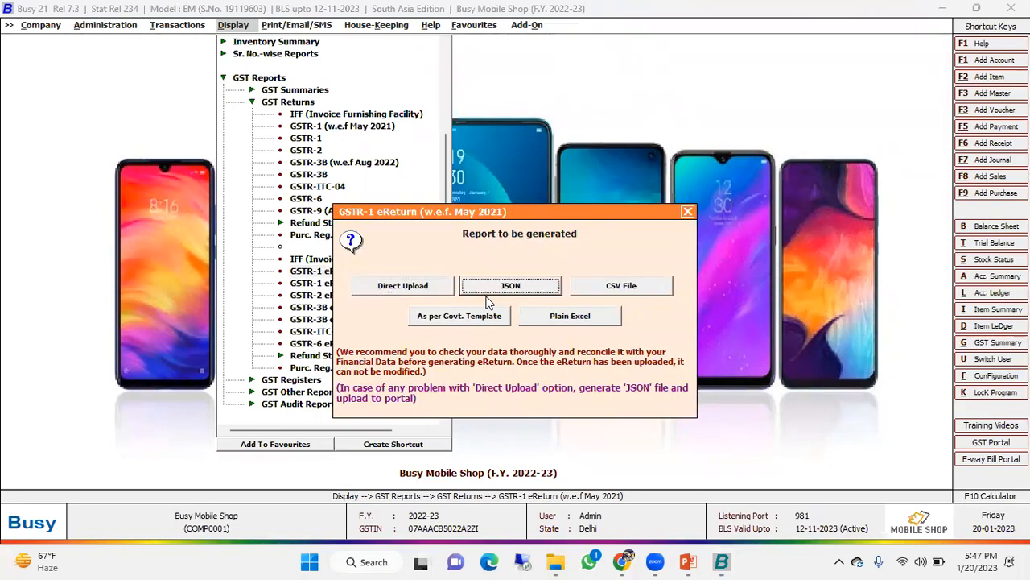
key(Tab)
key(Tab)
key(Tab)
key(Escape)
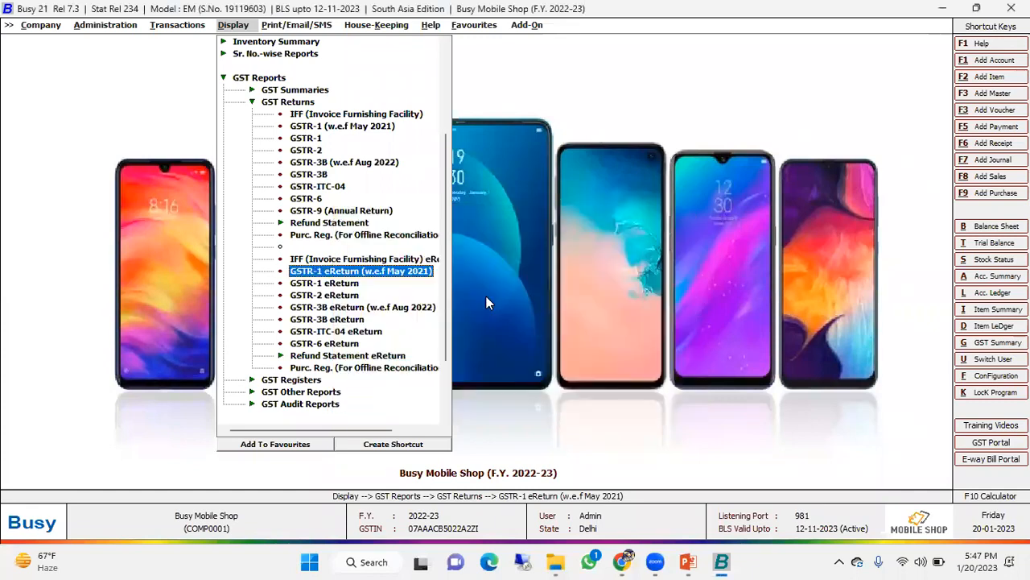
key(Escape)
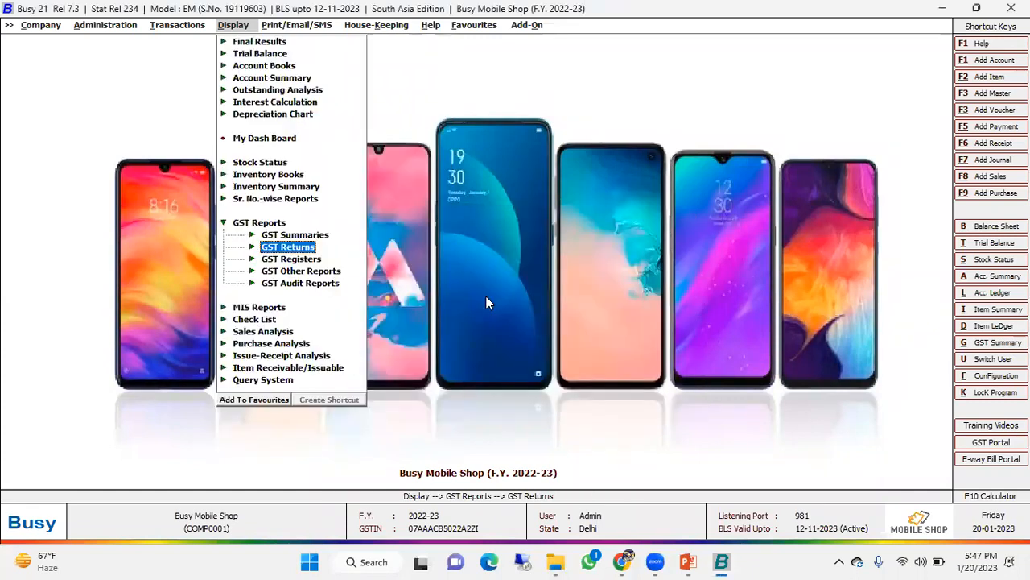
- View the detail level choices of the Cash Flow report under MIS Reports and exit without generating it
key(Up)
key(Escape)
key(Down)
key(Down)
key(Up)
key(Return)
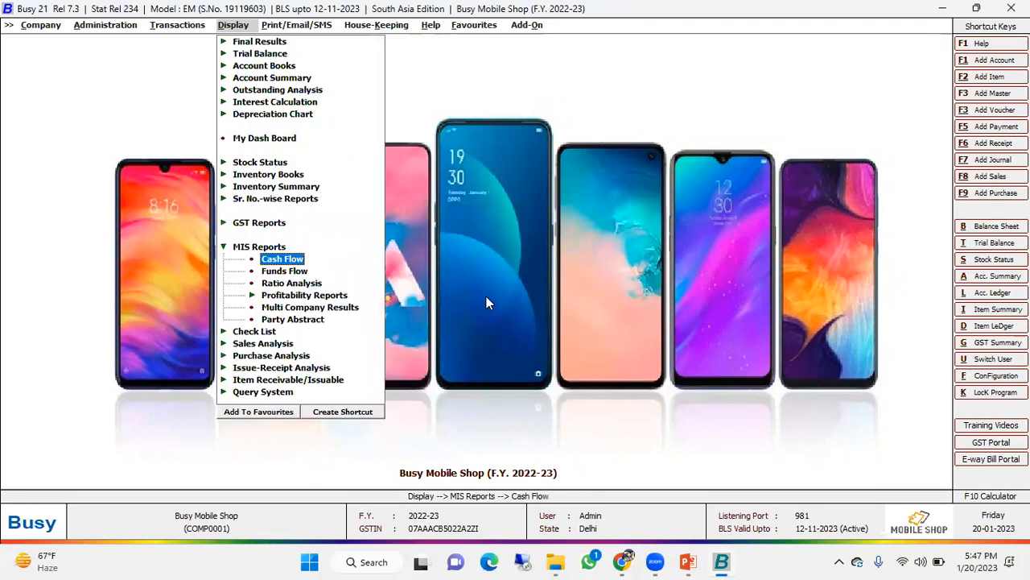
key(Return)
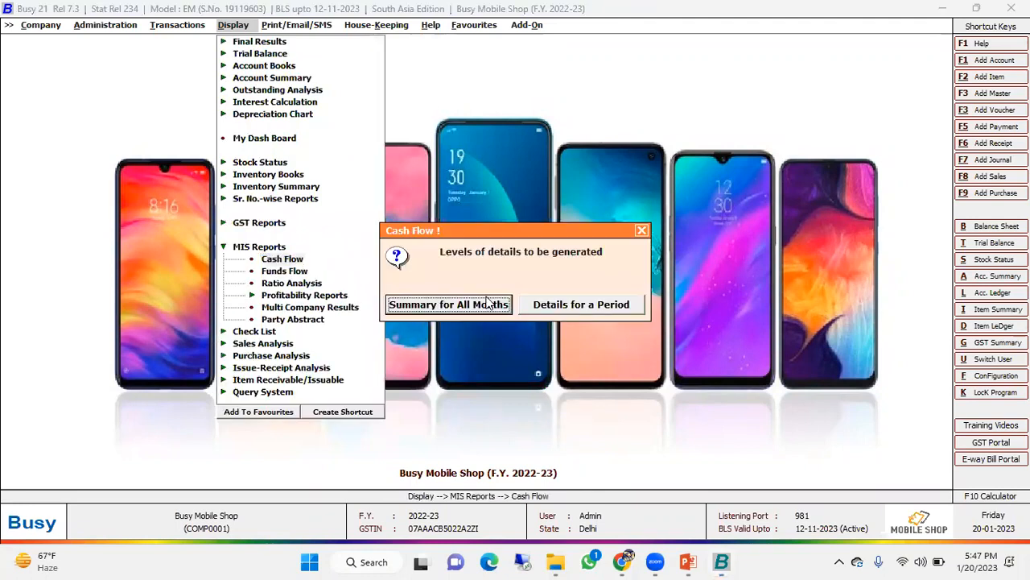
key(Escape)
- Display the detailed Item Serial No. Profitability report for 01-04-2022 to 03-05-2022, without a material centre filter
key(Down)
key(Down)
key(Down)
key(Return)
key(Down)
key(Down)
key(Down)
key(Down)
key(Return)
key(Tab)
key(Tab)
key(Return)
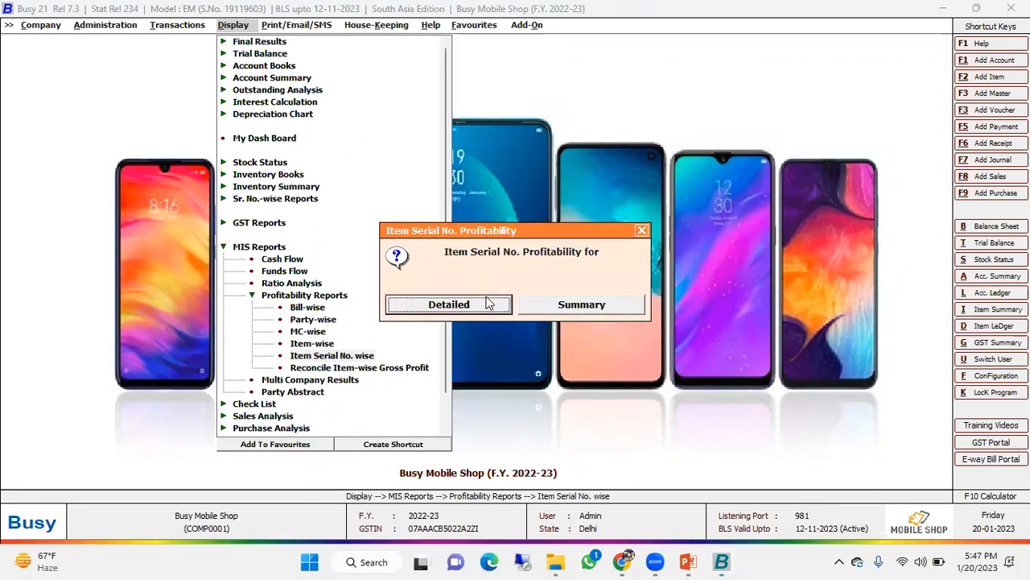
key(Escape)
key(Return)
key(Return)
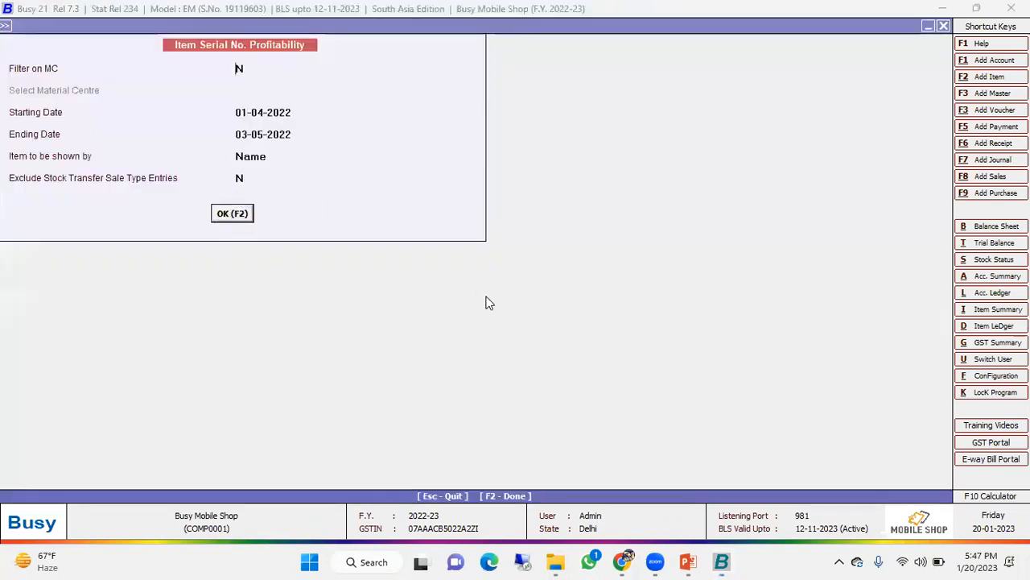
key(Return)
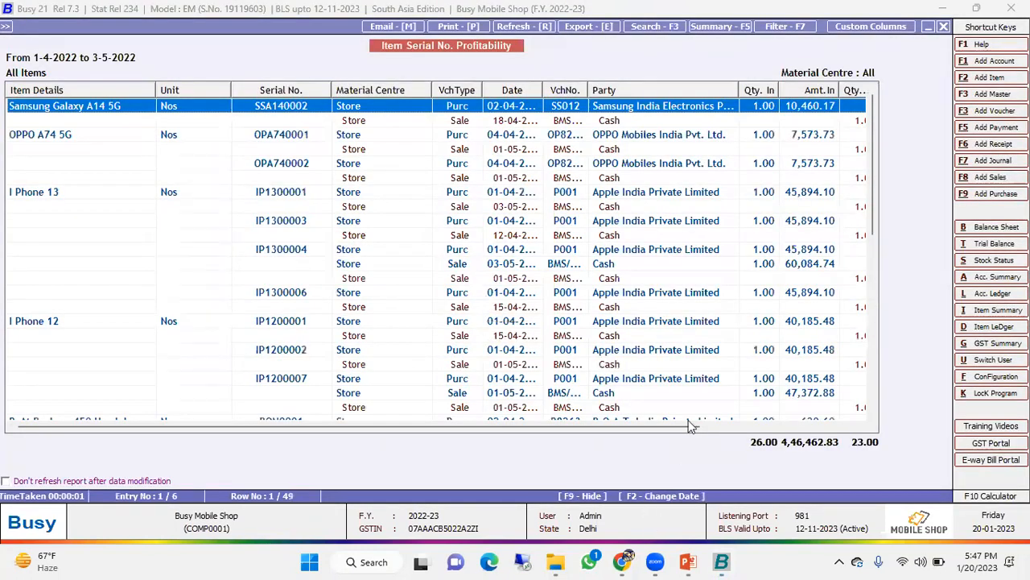
- Examine the amount-out and profit/loss columns of the Item Serial No. Profitability report and close it
drag(684, 430, 890, 426)
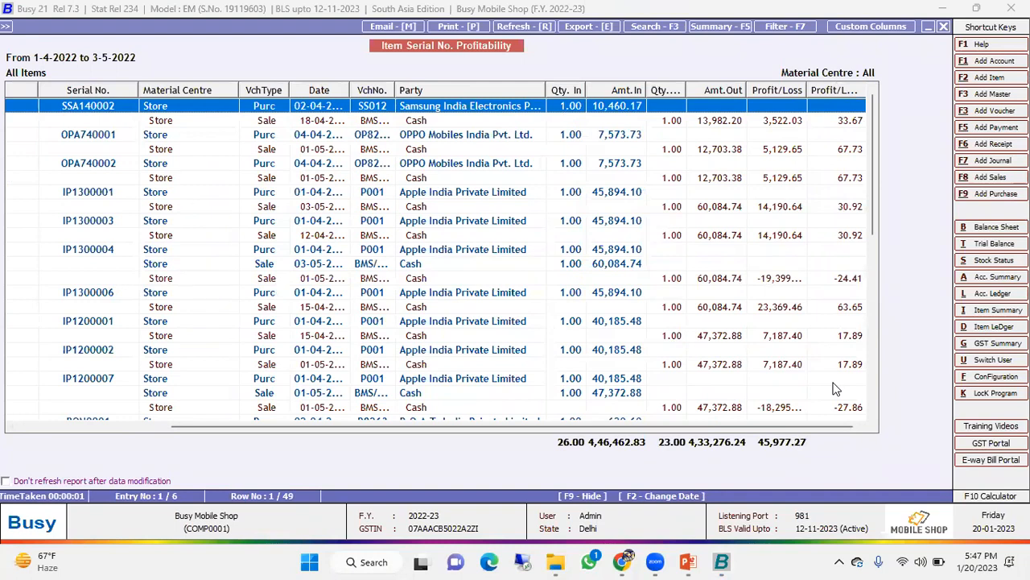
key(Escape)
key(Escape)
key(Escape)
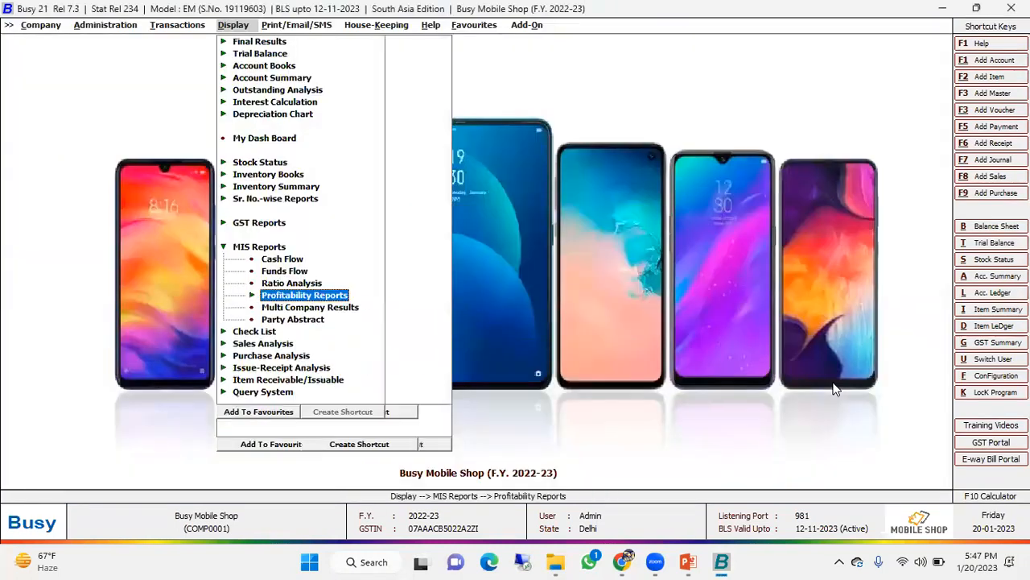
- Display the Bill-wise Profitability report for all voucher series from 01-04-2022 to 03-05-2022 and close it
key(Up)
key(Up)
key(Down)
key(Down)
key(Return)
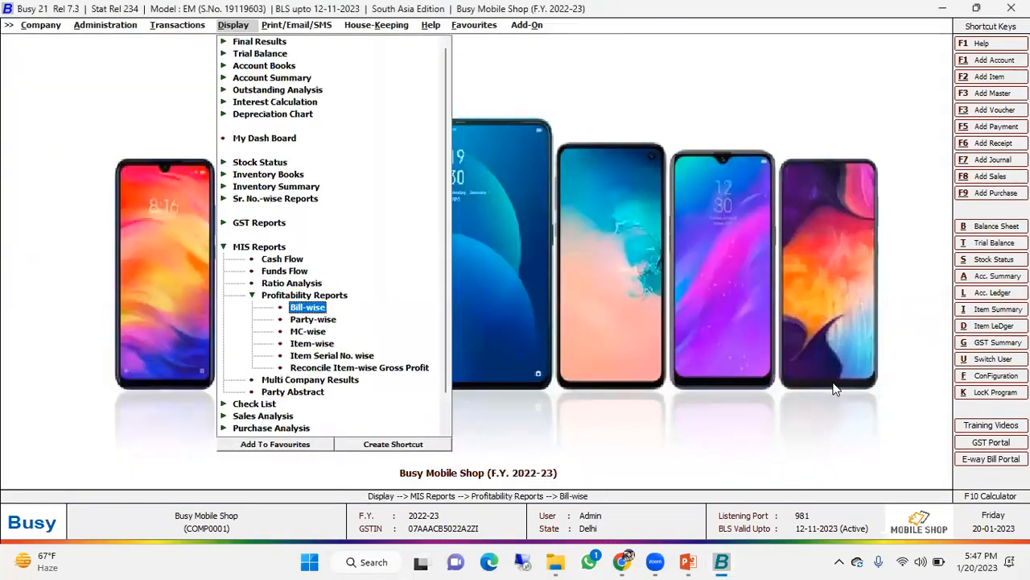
key(Down)
key(Down)
key(Up)
key(Up)
key(Return)
key(Return)
key(Return)
key(Return)
key(Return)
key(F2)
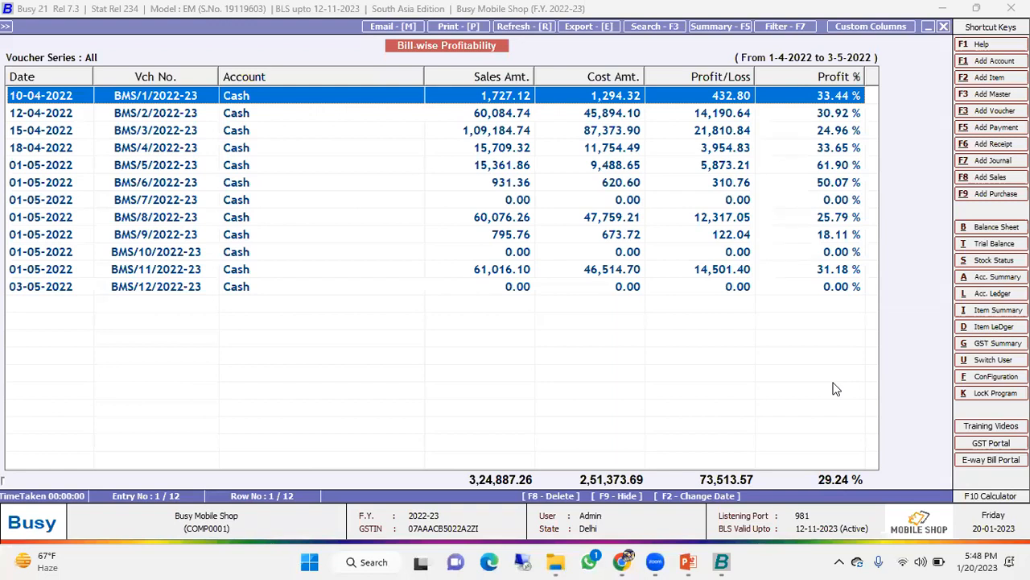
key(Escape)
key(Escape)
key(Down)
key(Up)
key(Up)
key(Down)
key(Down)
key(Down)
key(Down)
key(Down)
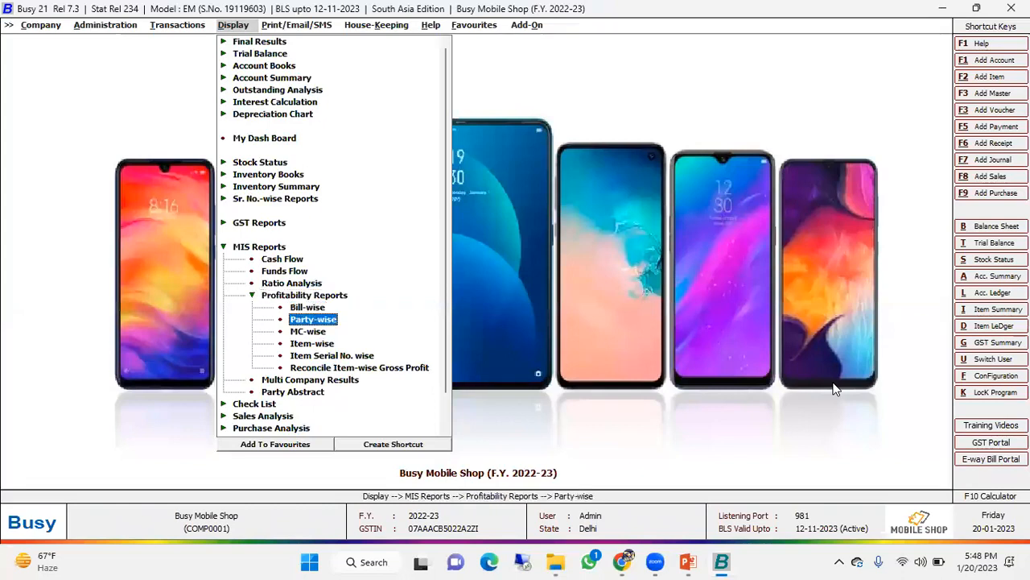
key(Up)
key(Up)
key(Up)
key(Up)
- Display the item-wise Standard-Monthly Sales Analysis for all items
key(Up)
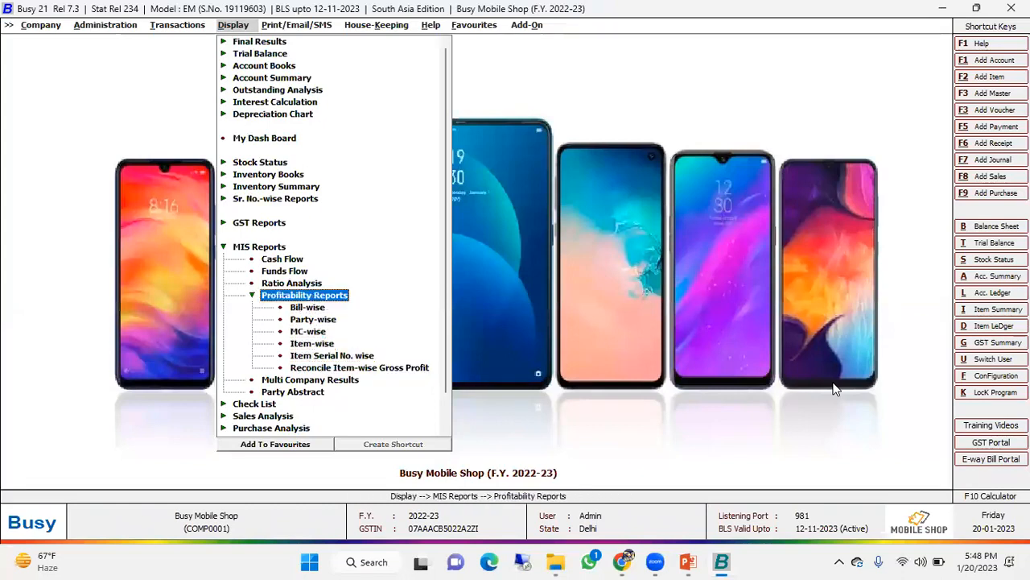
key(Return)
key(Up)
key(Up)
key(Up)
key(Up)
key(Return)
key(Down)
key(Down)
key(Down)
key(Up)
key(Return)
key(Down)
key(Return)
key(Down)
key(Up)
key(Return)
key(Return)
key(Down)
key(Down)
key(Down)
key(Up)
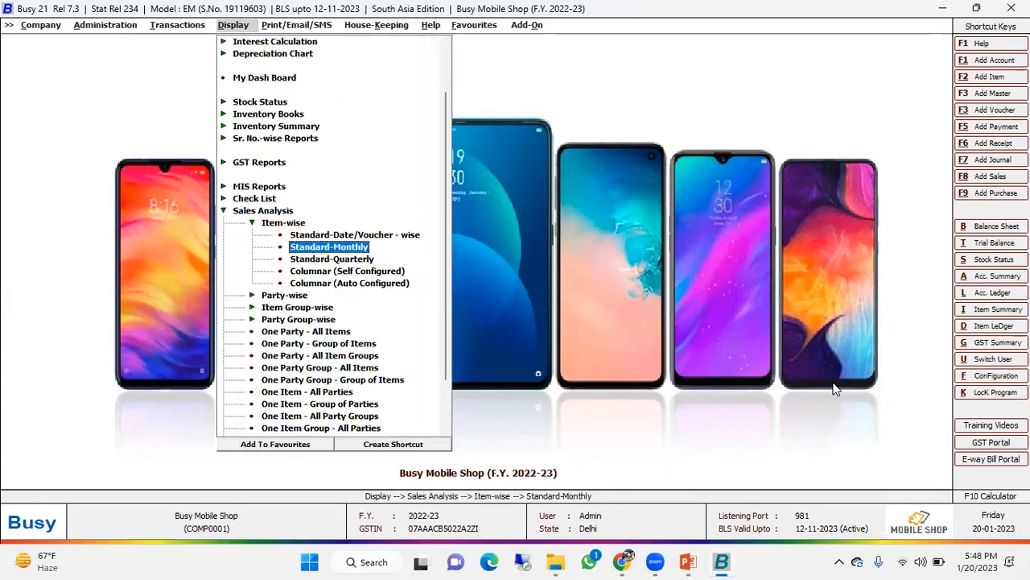
key(Return)
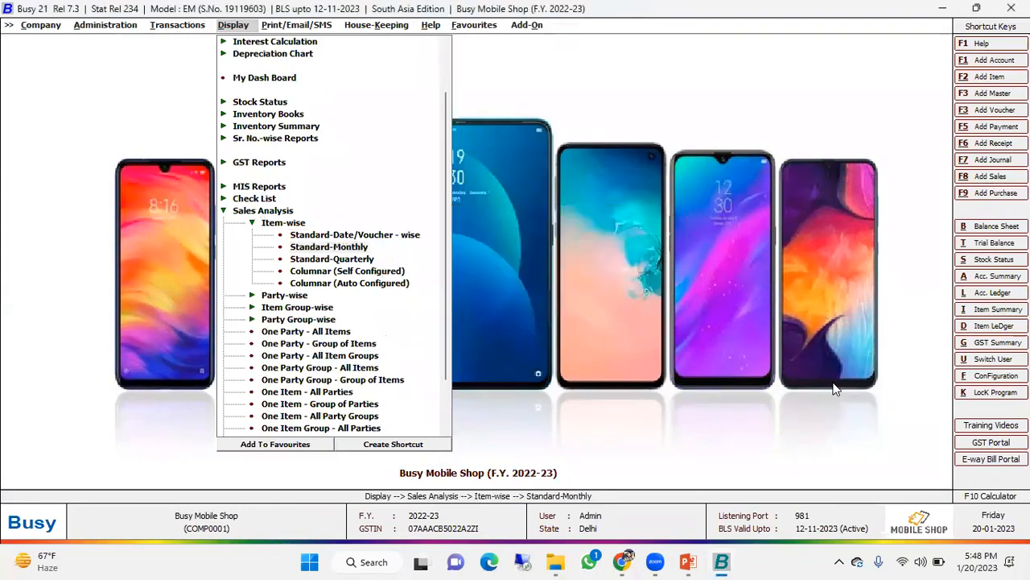
key(Return)
key(Return)
key(F2)
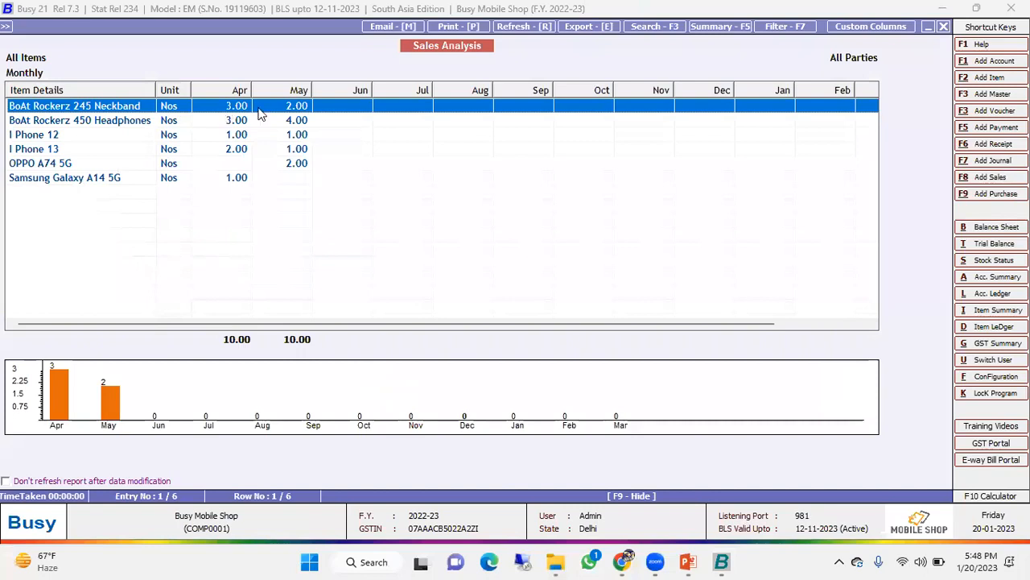
- View the enlarged sales charts for BoAt Rockerz 450 Headphones and close the item-wise Sales Analysis
click(318, 121)
click(264, 393)
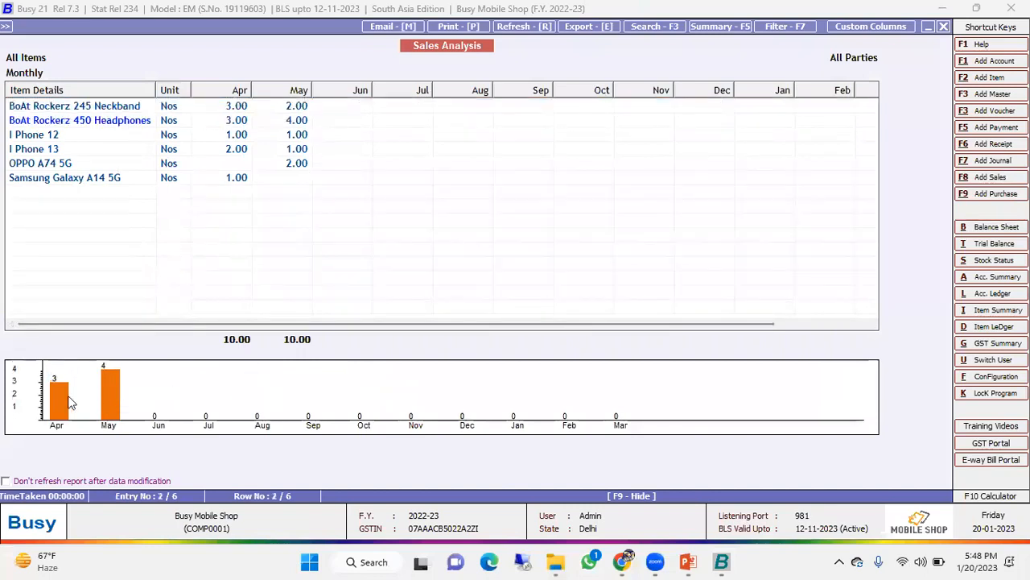
double_click(179, 390)
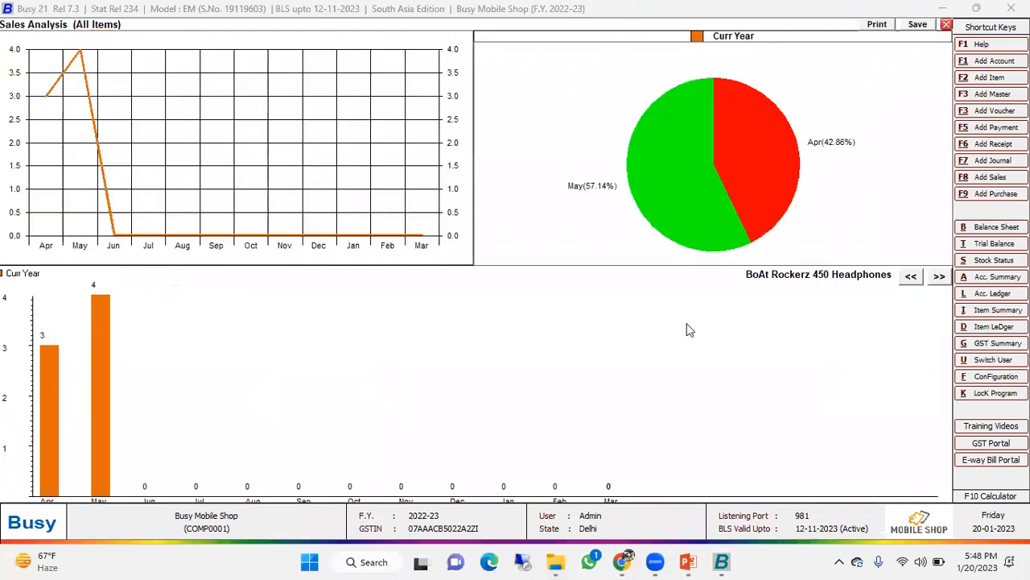
click(947, 25)
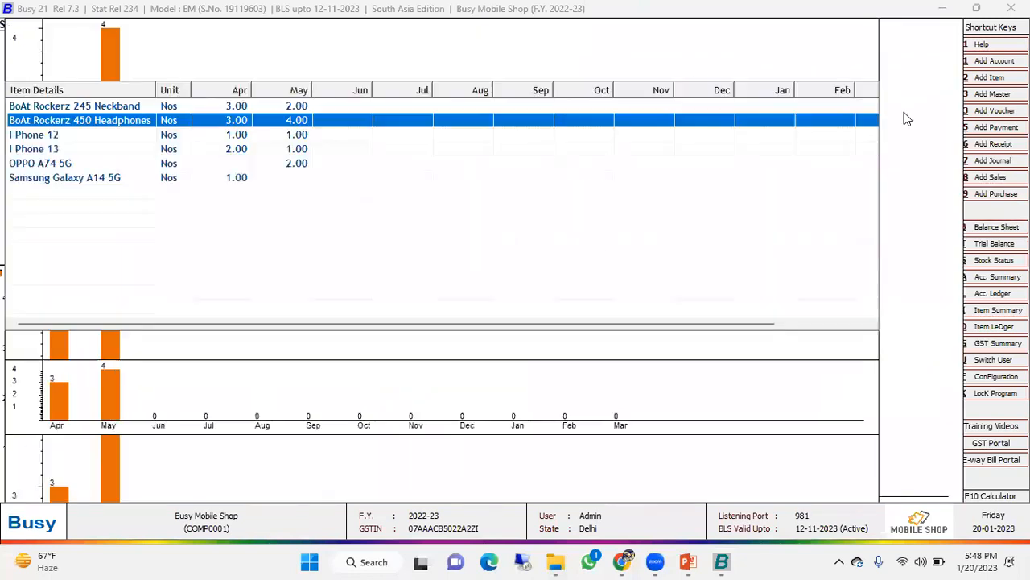
key(Escape)
key(Escape)
key(Escape)
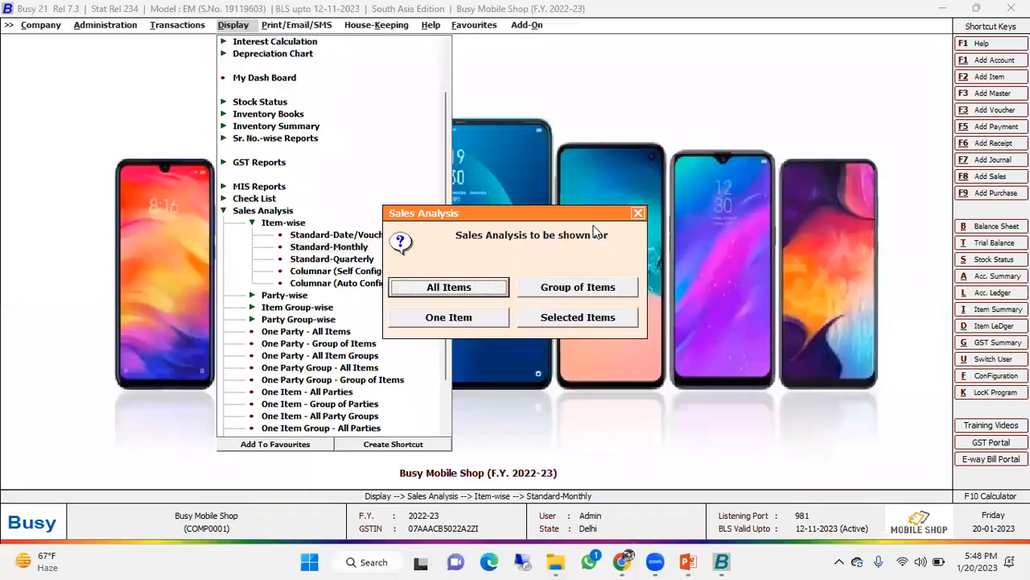
- Display the item group-wise Standard-Monthly Sales Analysis for all groups
key(Down)
key(Down)
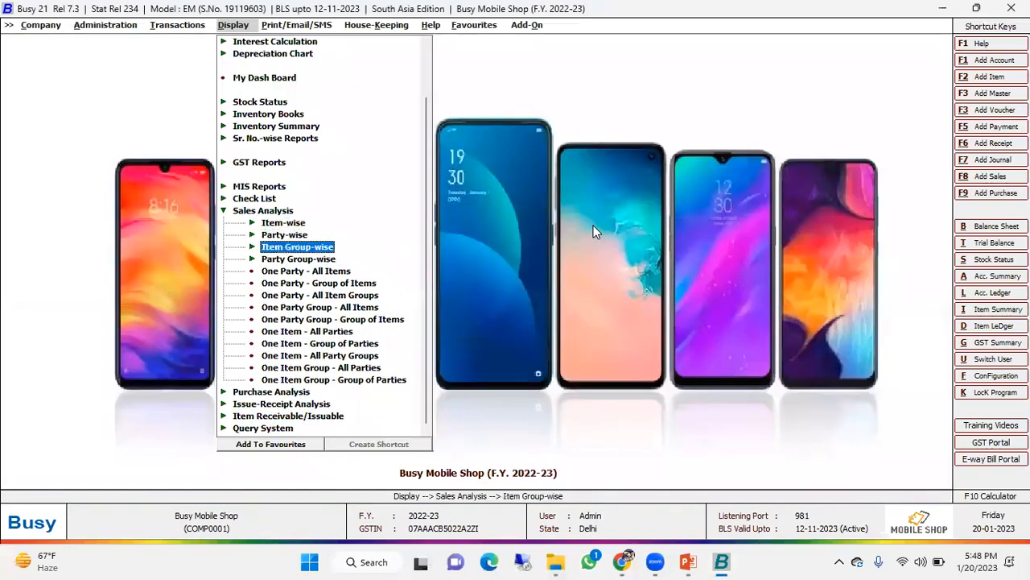
key(Return)
key(Down)
key(Return)
key(Return)
key(Return)
key(Return)
key(Return)
key(Return)
key(Return)
key(Return)
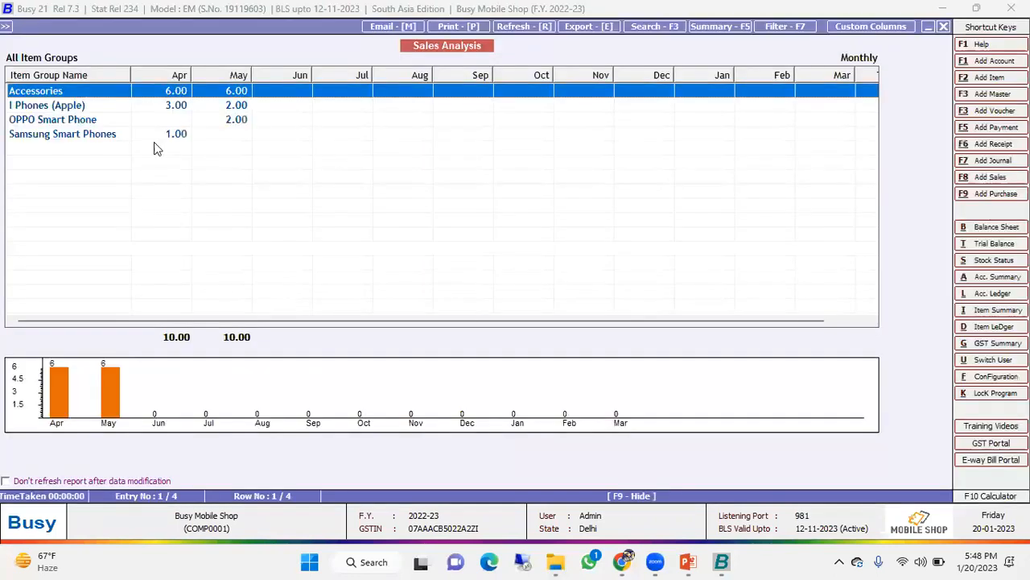
- Compare the item groups' monthly sales, view the enlarged charts for I Phones (Apple), and close the report
click(75, 106)
click(72, 119)
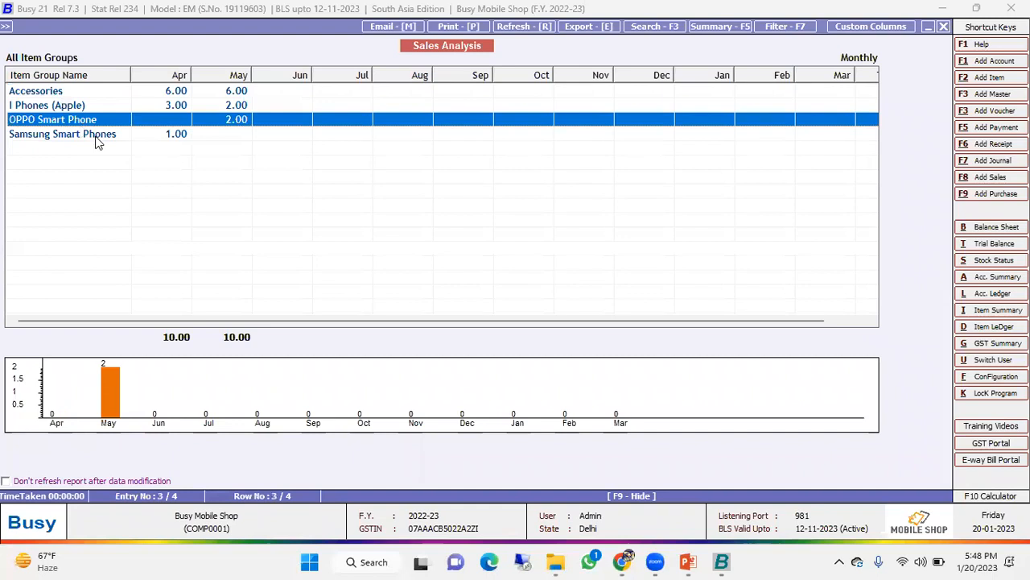
click(97, 137)
click(225, 121)
click(274, 108)
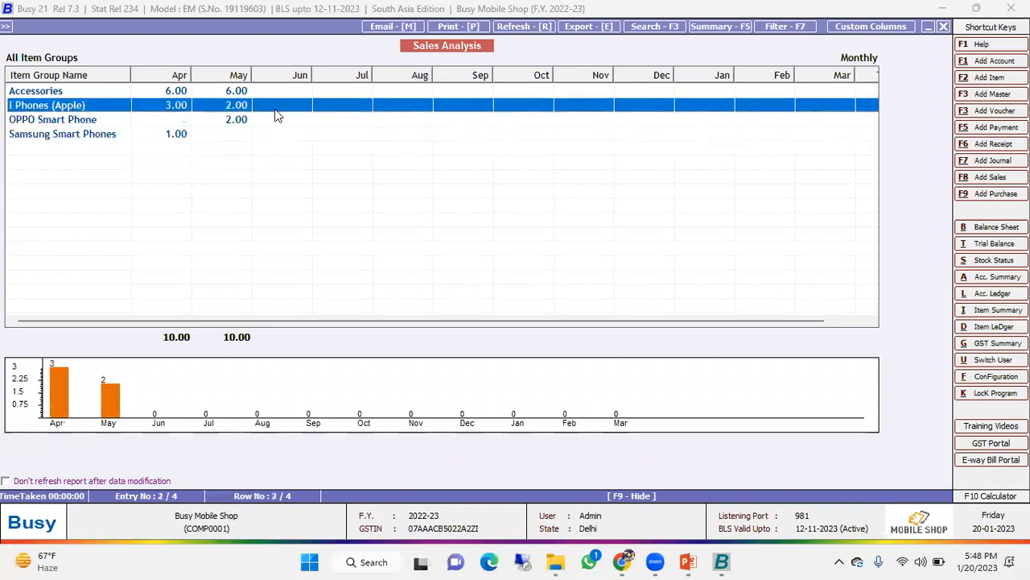
click(434, 417)
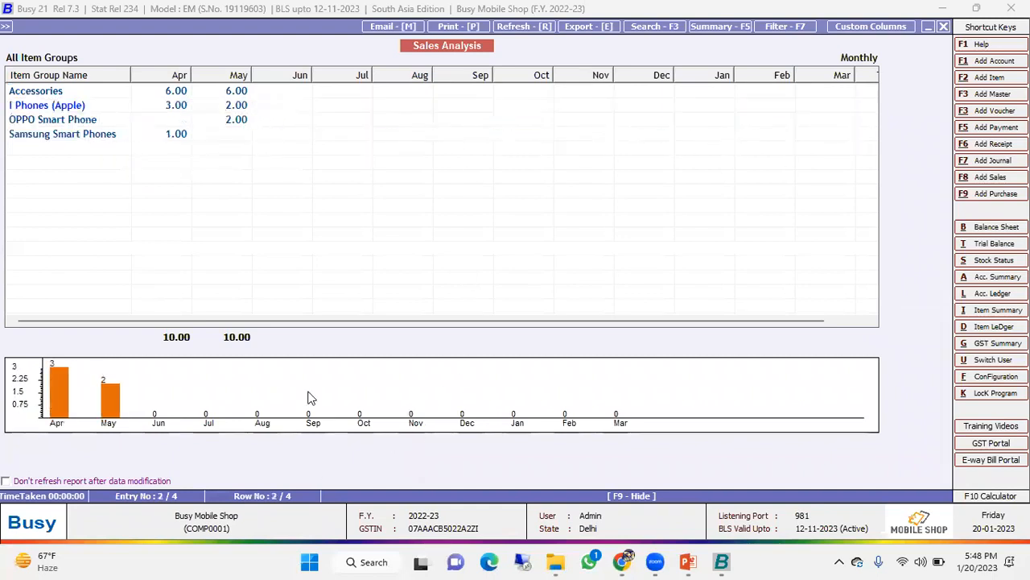
double_click(310, 397)
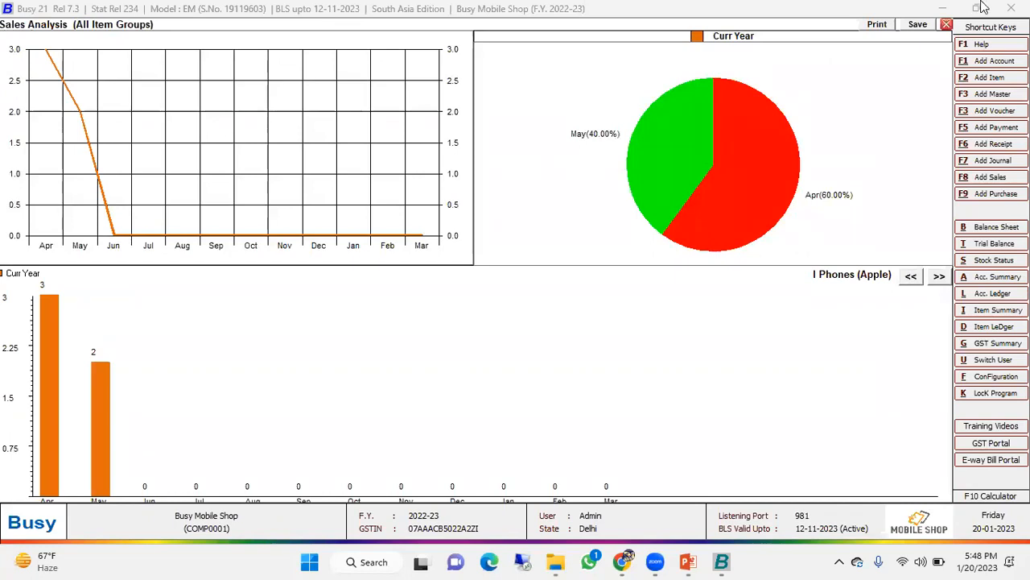
click(946, 25)
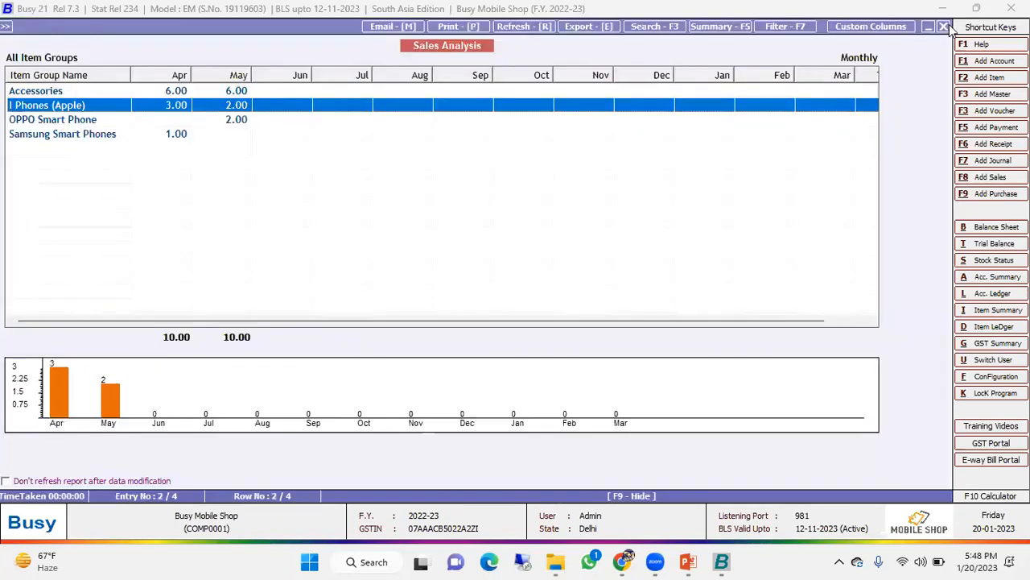
key(Escape)
key(Escape)
key(Escape)
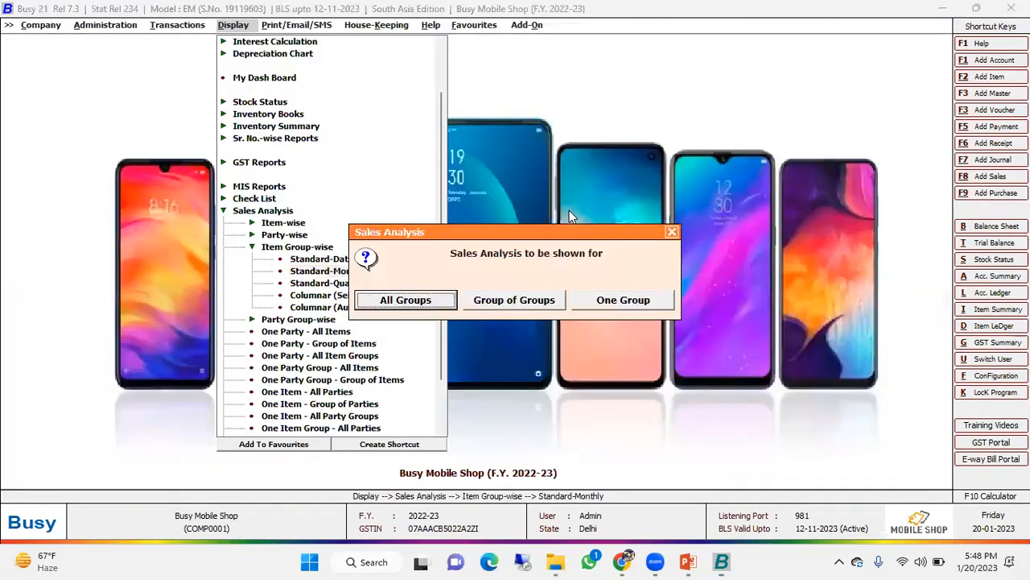
key(Escape)
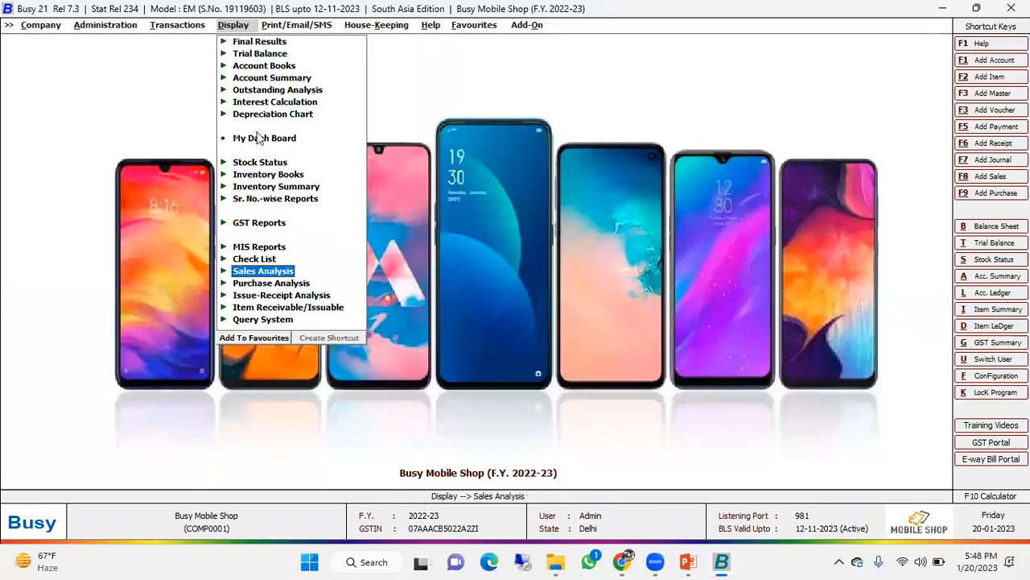
- View the Settlement Summary generation choices under Account Summary and exit without generating it
click(261, 68)
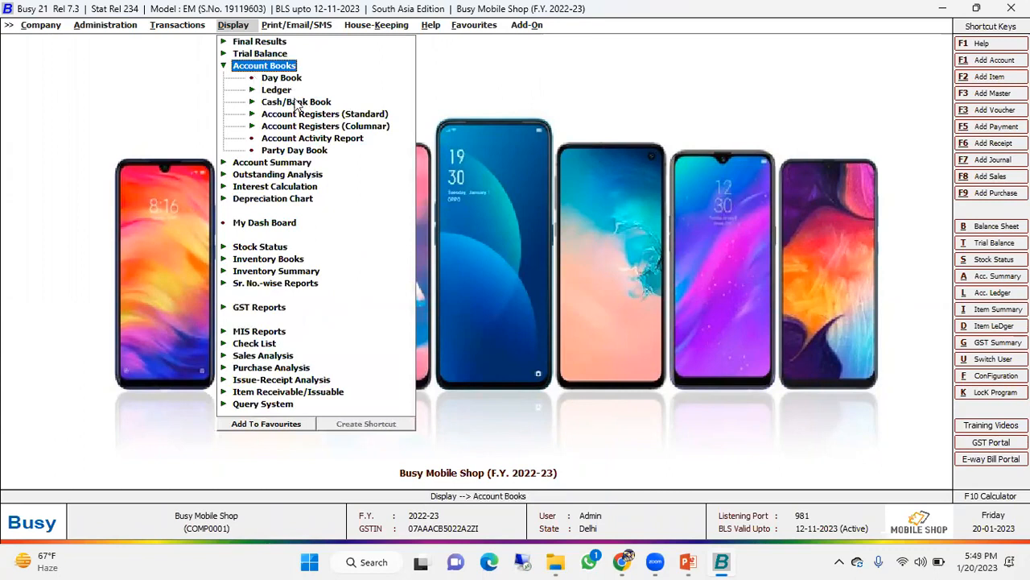
click(264, 66)
click(272, 164)
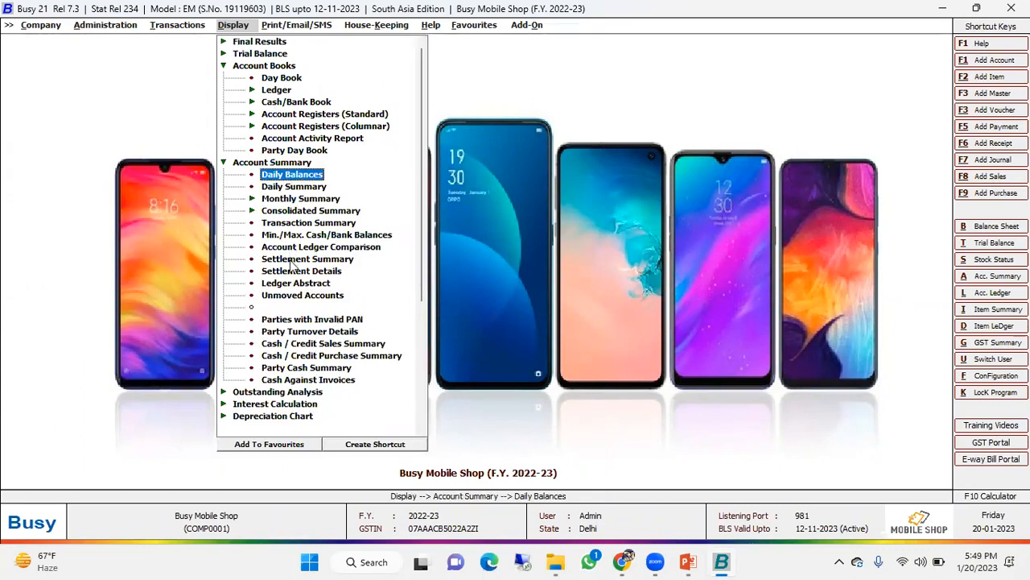
click(296, 261)
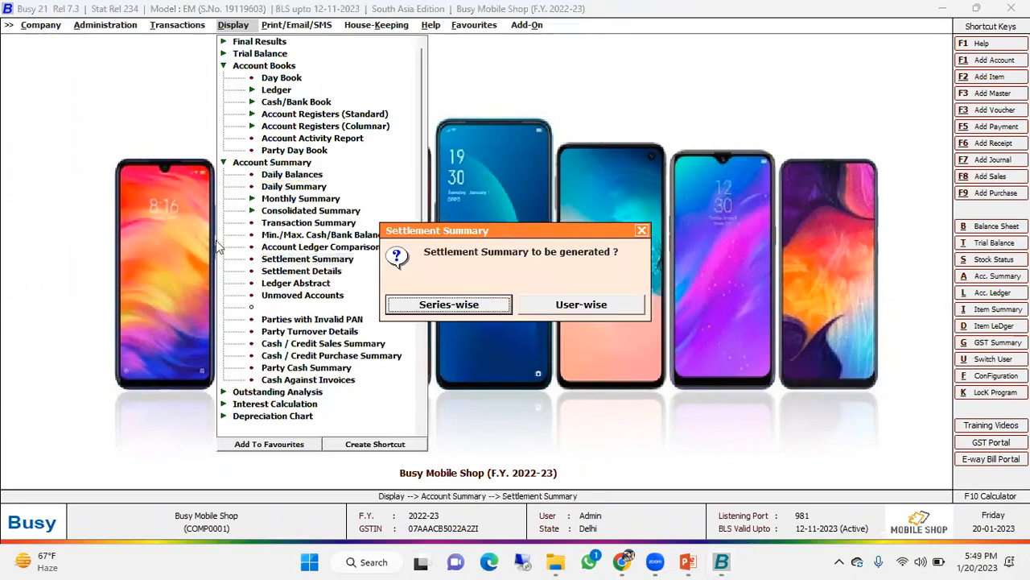
key(Escape)
- Display the series-wise Settlement Details for Sales vouchers in the Main series from 01-04-2022 to 03-05-2022
key(Down)
key(Return)
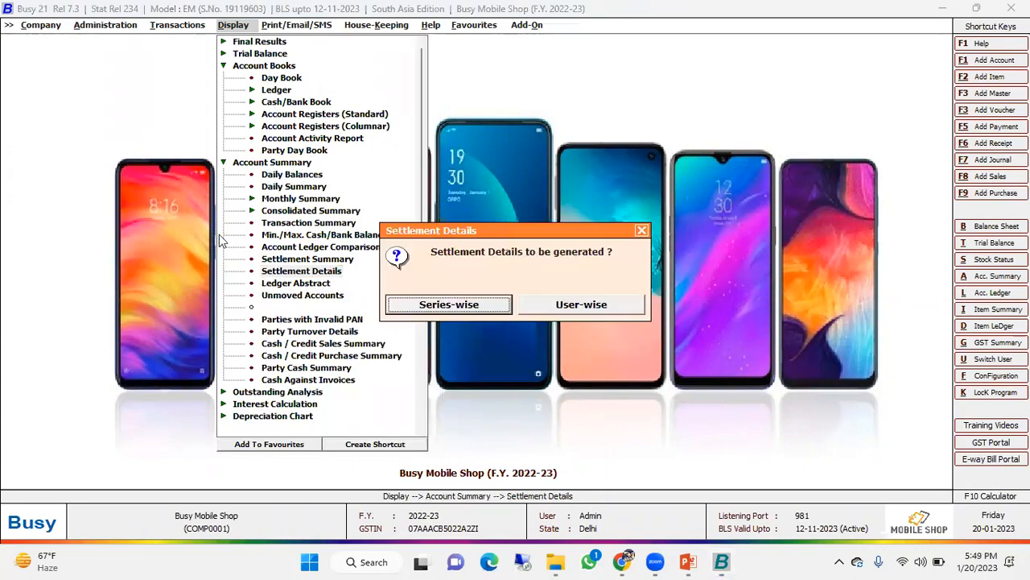
key(Return)
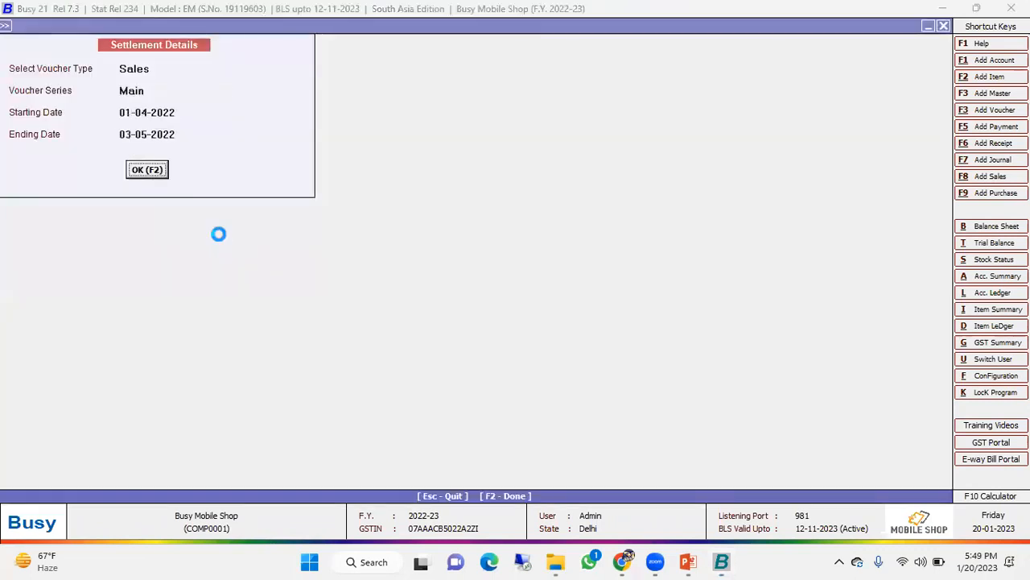
key(F2)
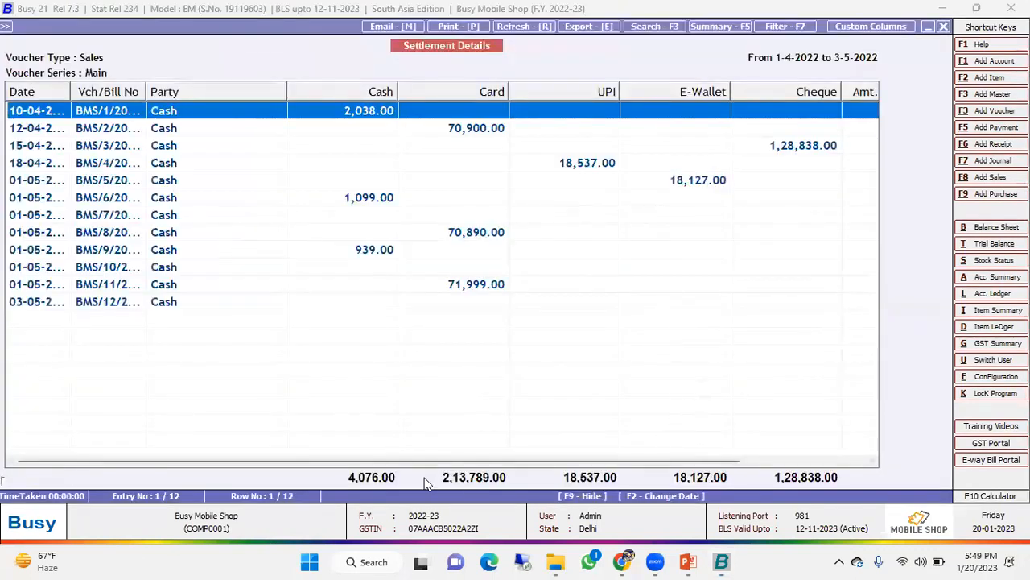
- Examine the settlement modes and Amount column in Settlement Details and close the report
drag(509, 463, 636, 463)
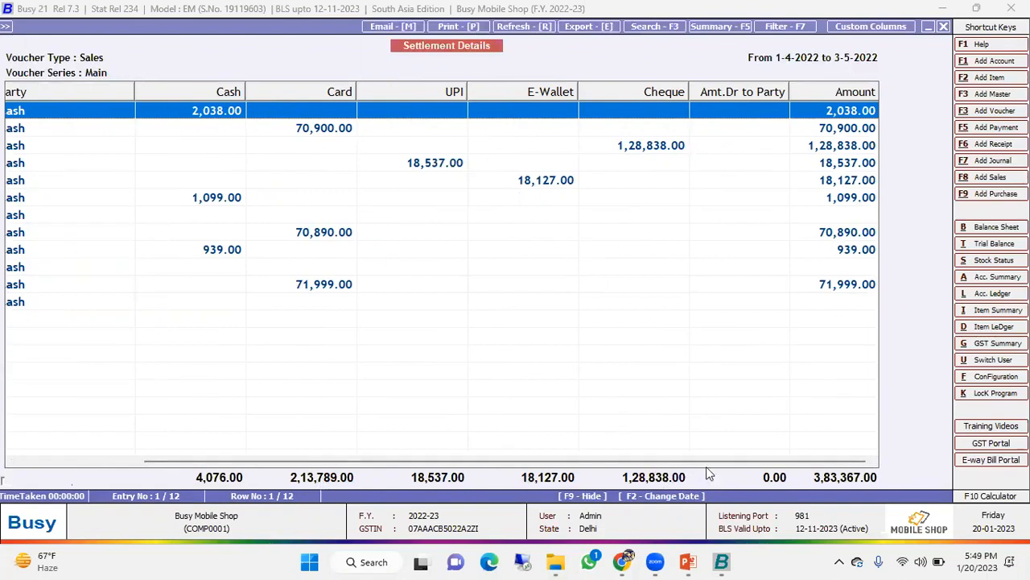
key(Escape)
key(Escape)
key(Escape)
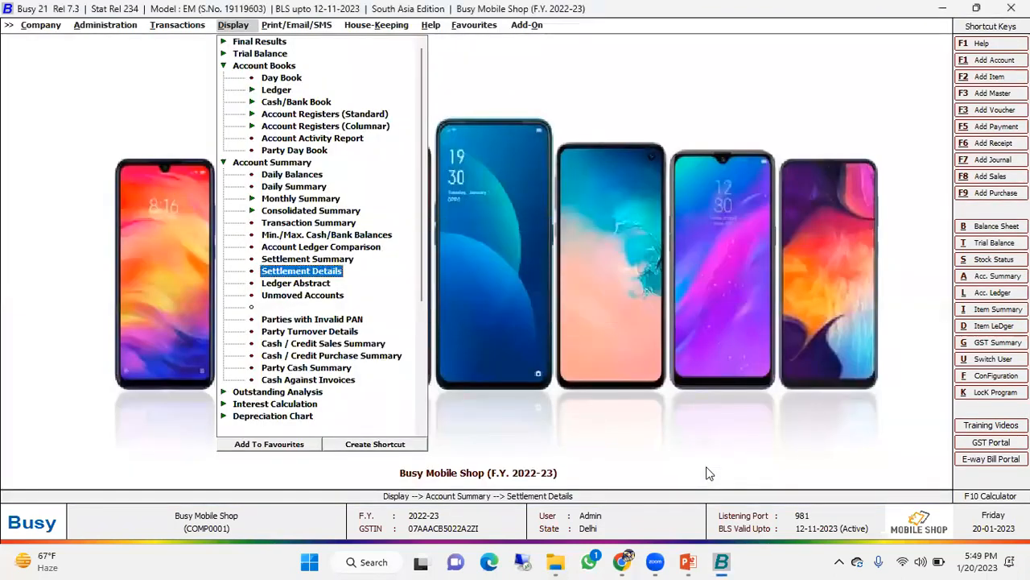
key(Escape)
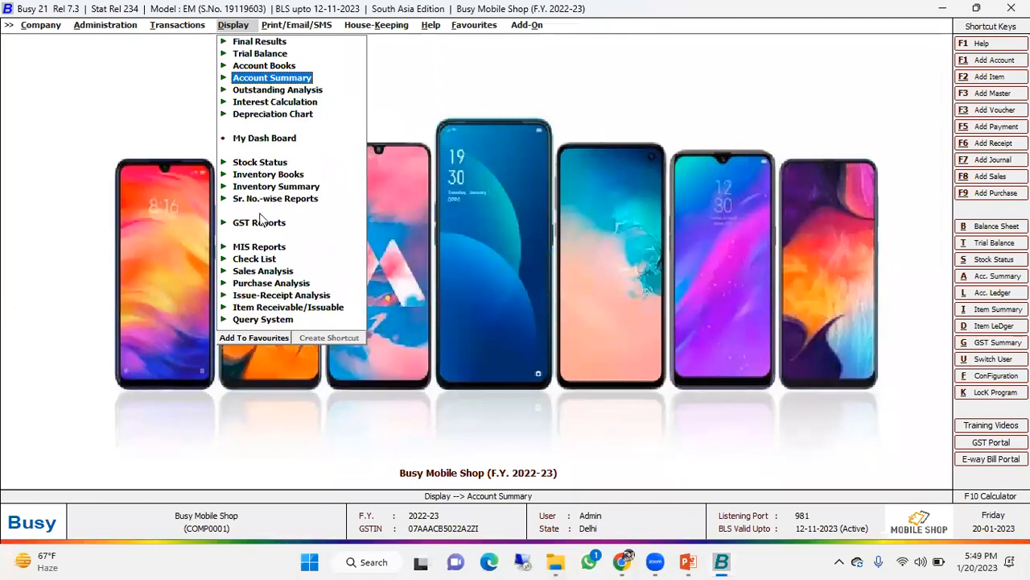
- Display the Balance Sheet from Final Results as at 03-05-2022
key(Up)
key(Up)
key(Up)
key(Right)
key(Down)
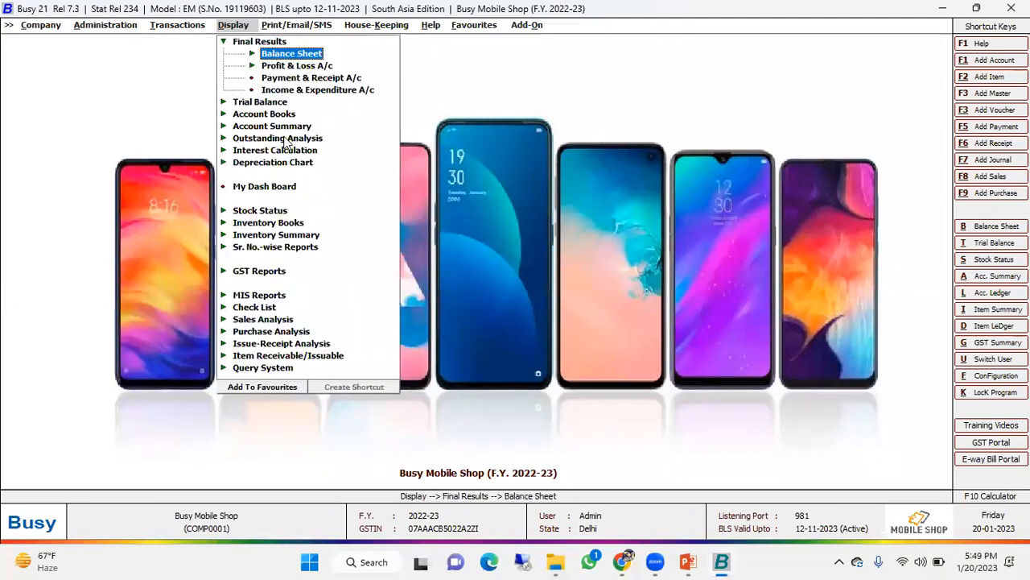
key(Return)
key(Return)
key(Return)
key(Return)
key(Return)
key(Return)
key(Return)
key(Return)
key(Return)
key(Return)
key(Return)
key(Return)
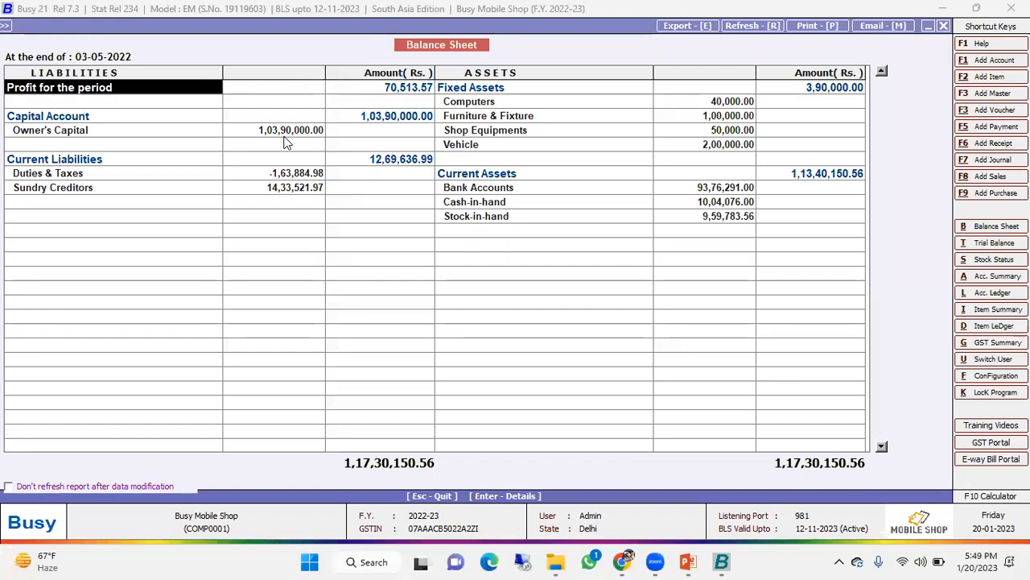
- Drill down from Profit for the period into the Profit & Loss A/c, examine its debit and credit entries, and close the reports
key(Return)
key(Right)
key(Right)
key(Right)
key(Right)
key(Down)
key(Down)
key(Down)
key(Left)
key(Up)
key(Up)
key(Up)
key(Up)
key(Up)
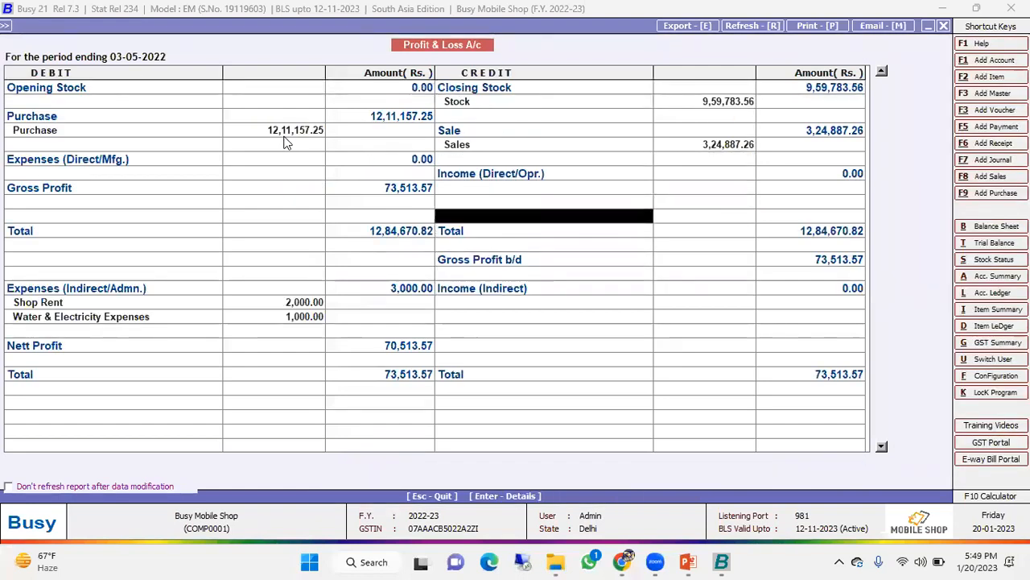
key(Left)
key(Down)
key(Down)
key(Down)
key(Down)
key(Down)
key(Down)
key(Down)
key(Down)
key(Down)
key(Down)
key(Down)
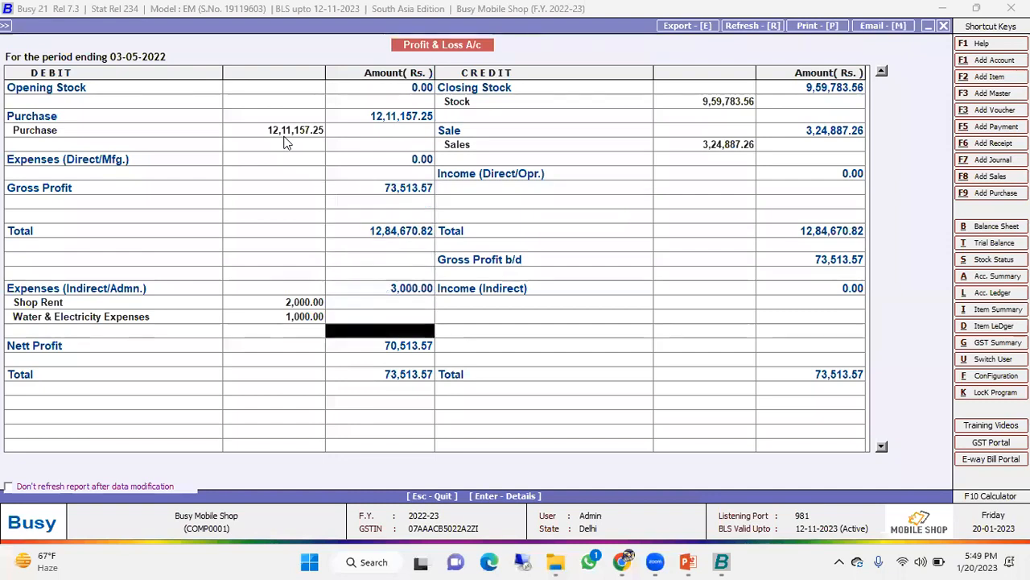
key(Escape)
key(Escape)
key(Escape)
key(Escape)
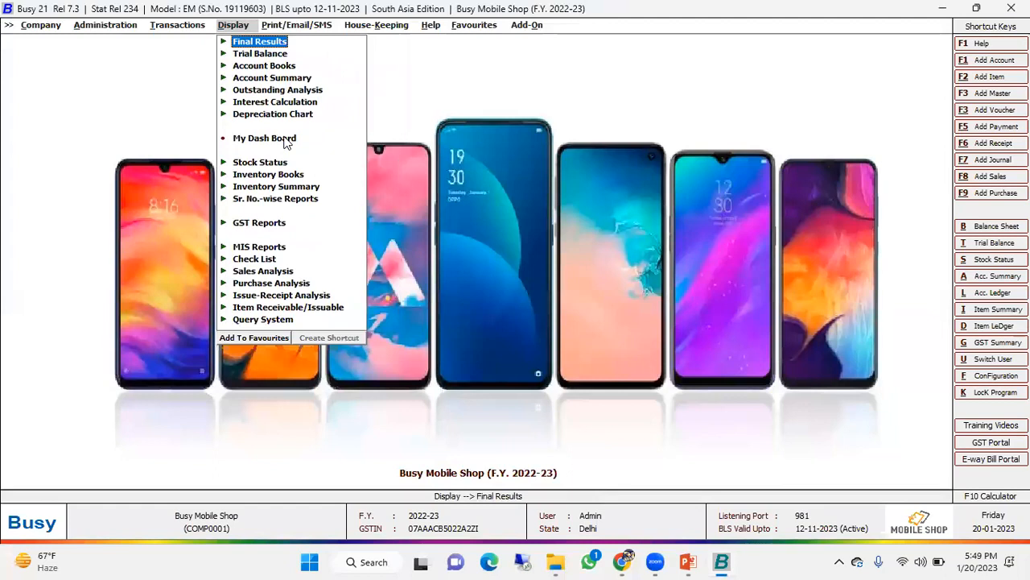
- Open the Warning Alarms configuration under Administration
key(Left)
key(Left)
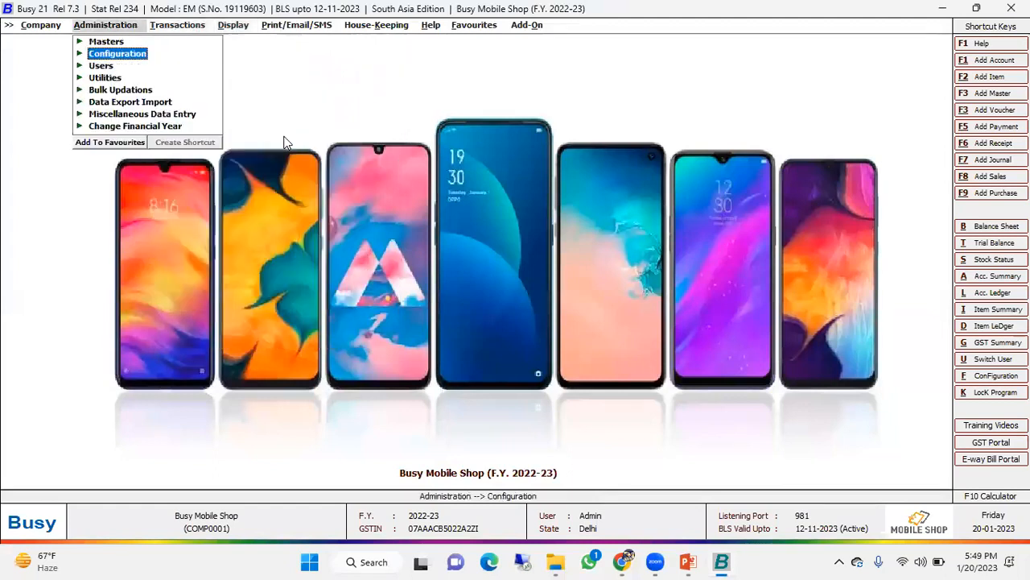
key(Return)
key(Down)
key(Down)
key(Down)
key(Down)
key(Down)
key(Down)
key(Down)
key(Down)
key(Down)
key(Down)
key(Down)
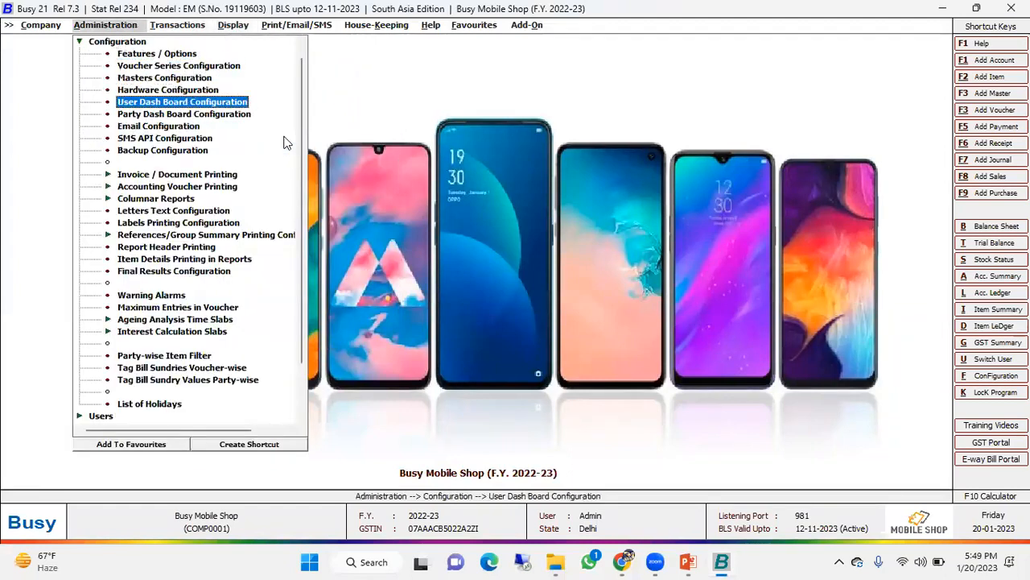
key(Down)
key(Down)
key(Down)
key(Down)
key(Down)
key(Down)
key(Down)
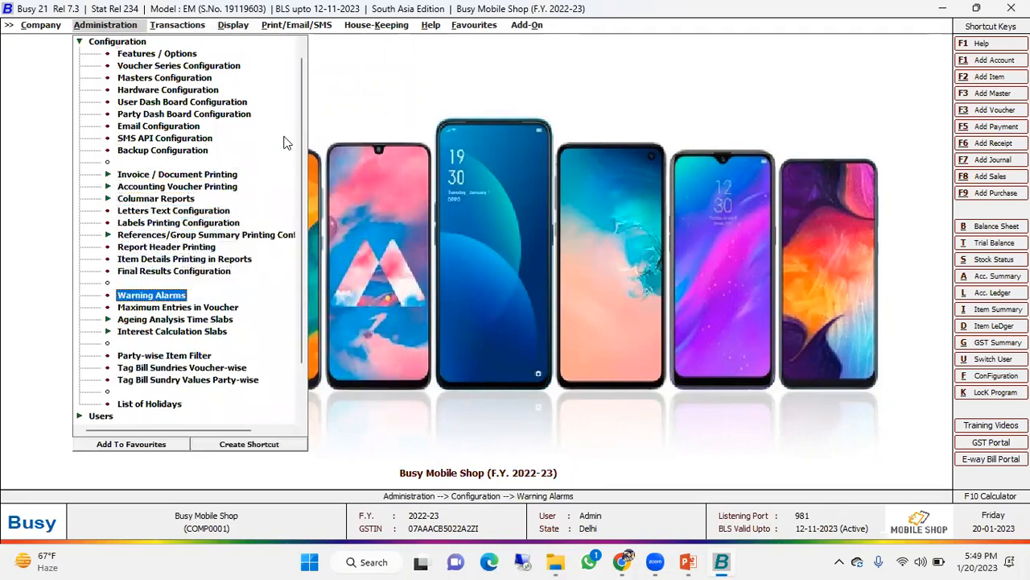
key(Return)
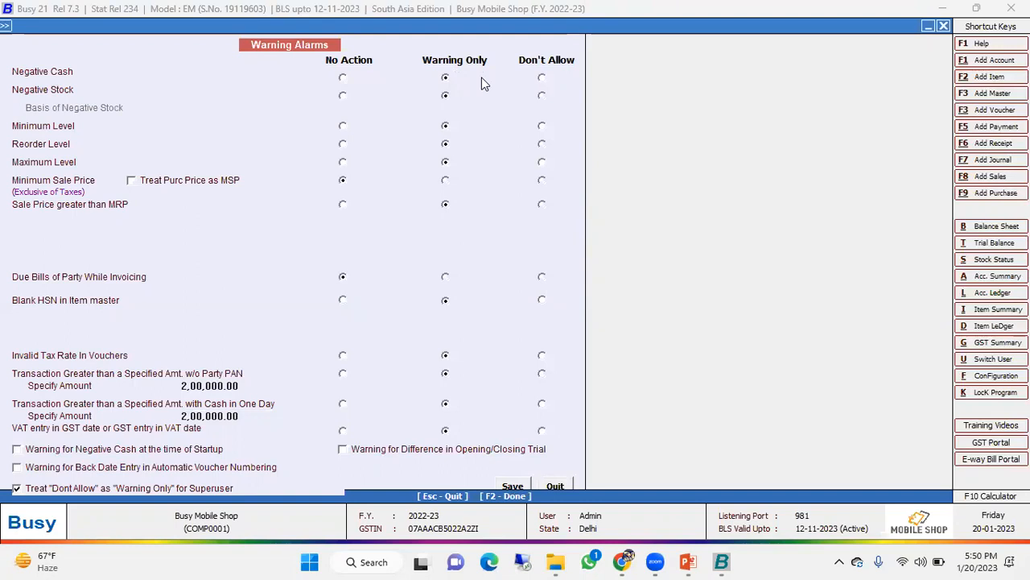
- Try the Don't Allow action for Negative Cash, restore Warning Only, and quit Warning Alarms without saving
click(542, 78)
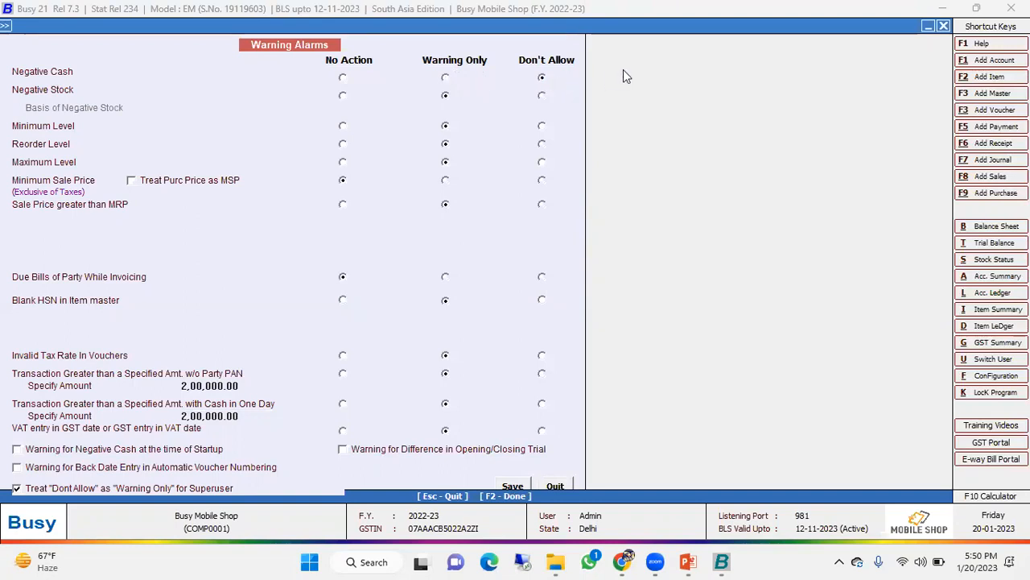
click(447, 78)
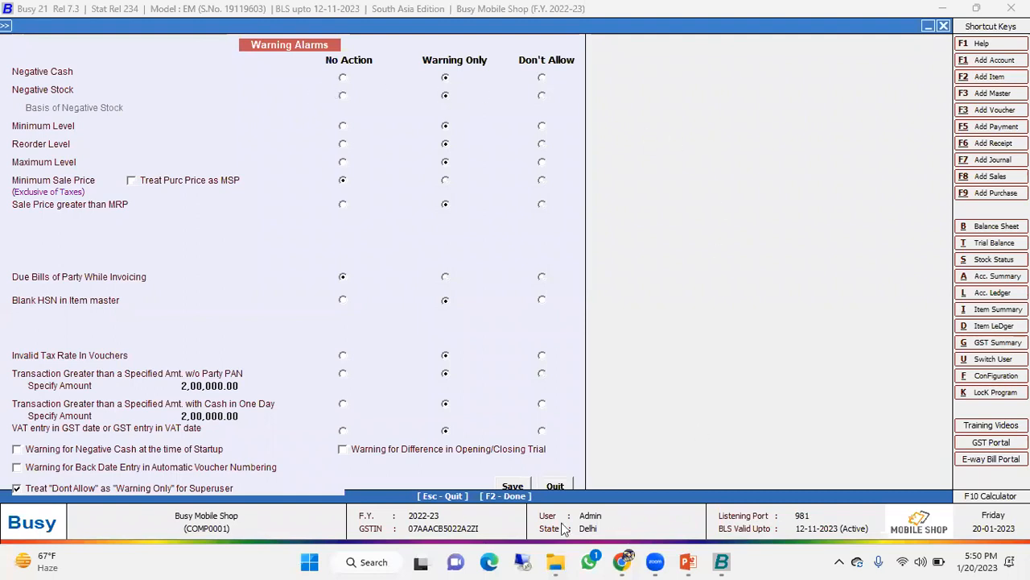
click(555, 486)
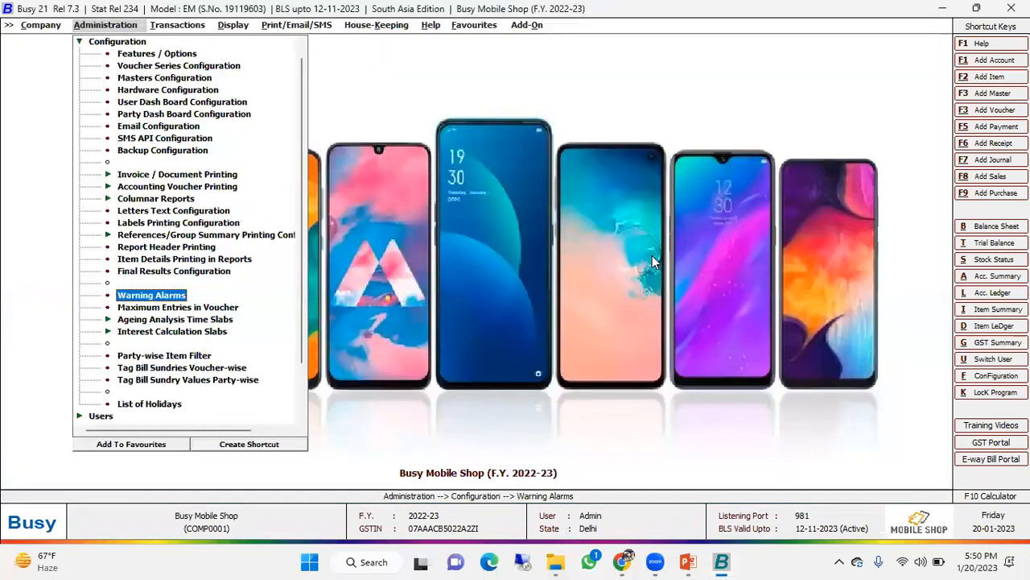
- Open the Enterprise Features section of the Features / Options configuration
key(Escape)
key(Return)
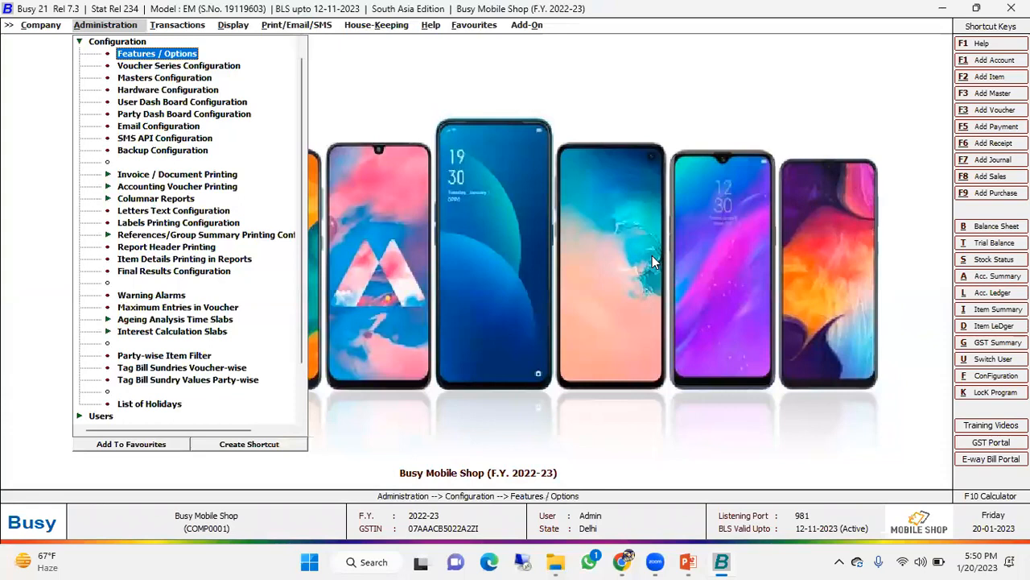
key(Return)
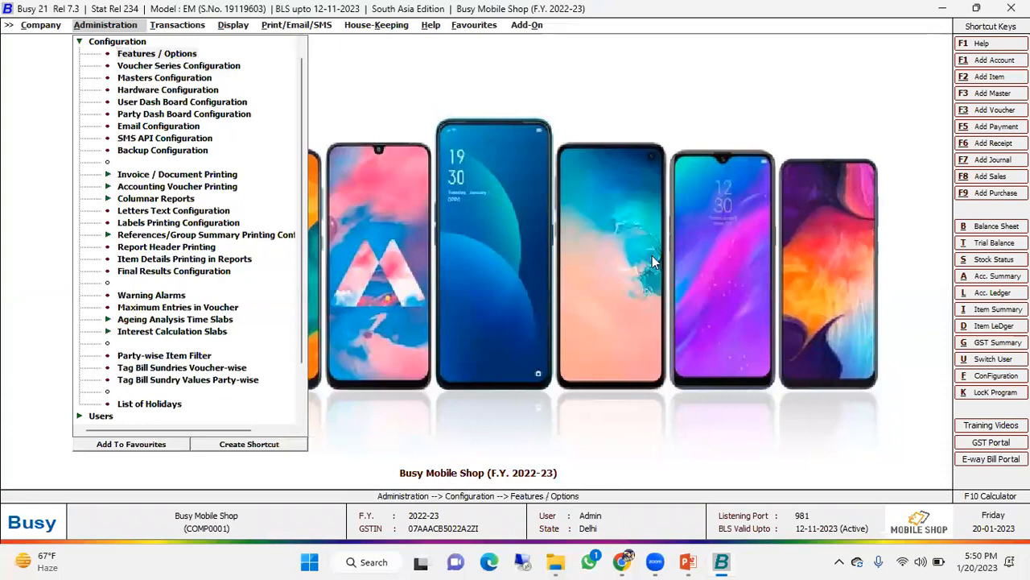
key(Up)
key(Down)
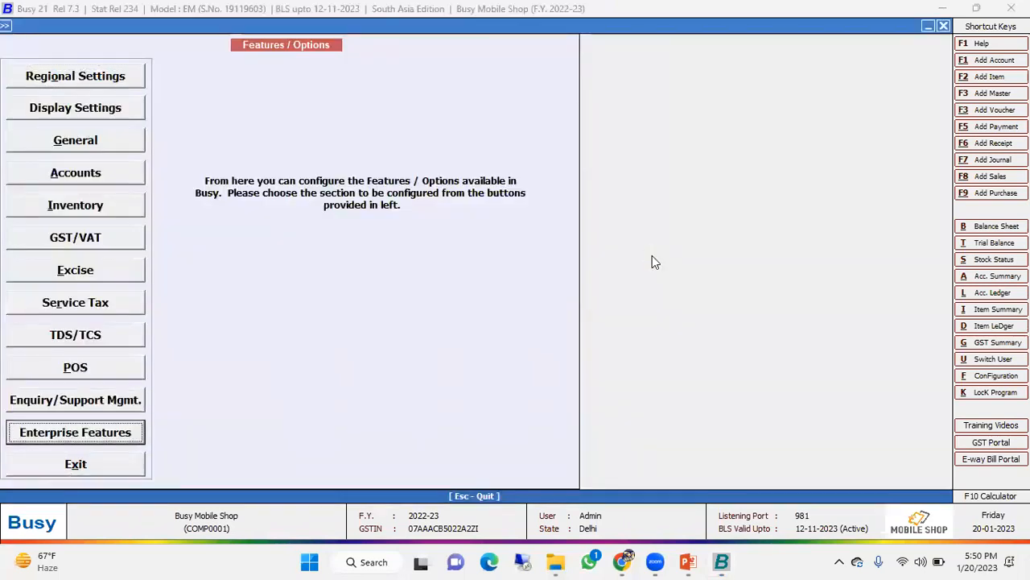
key(Return)
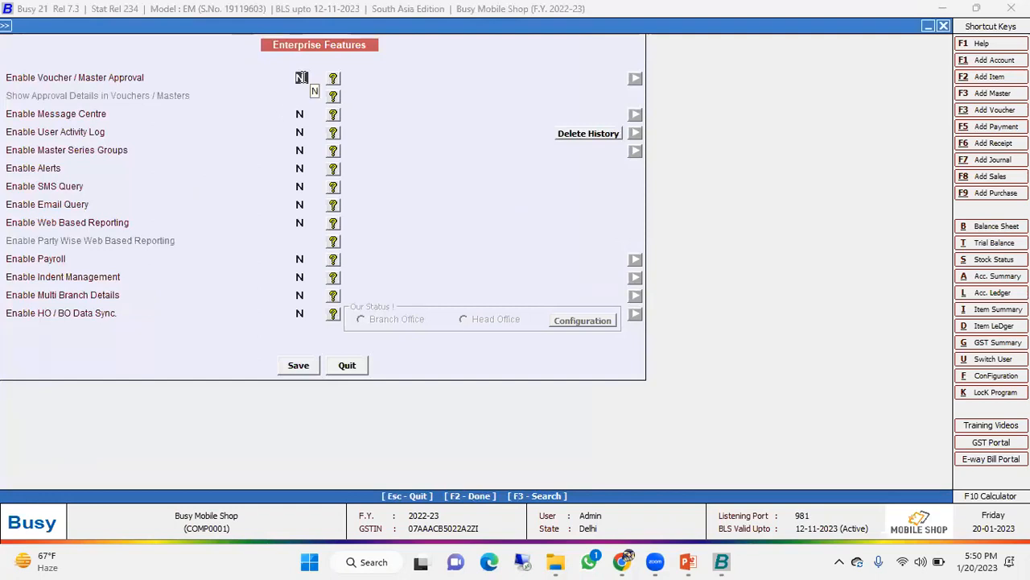
- Try enabling Voucher / Master Approval, view its Voucher Approval configuration, and leave Enterprise Features without saving
text(Y)
key(Return)
click(616, 81)
key(Escape)
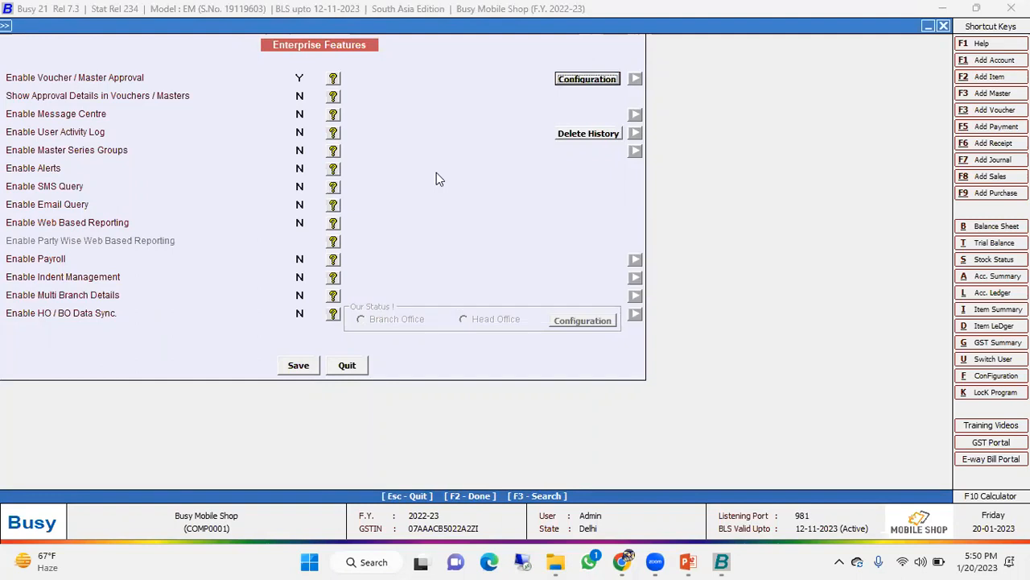
click(638, 79)
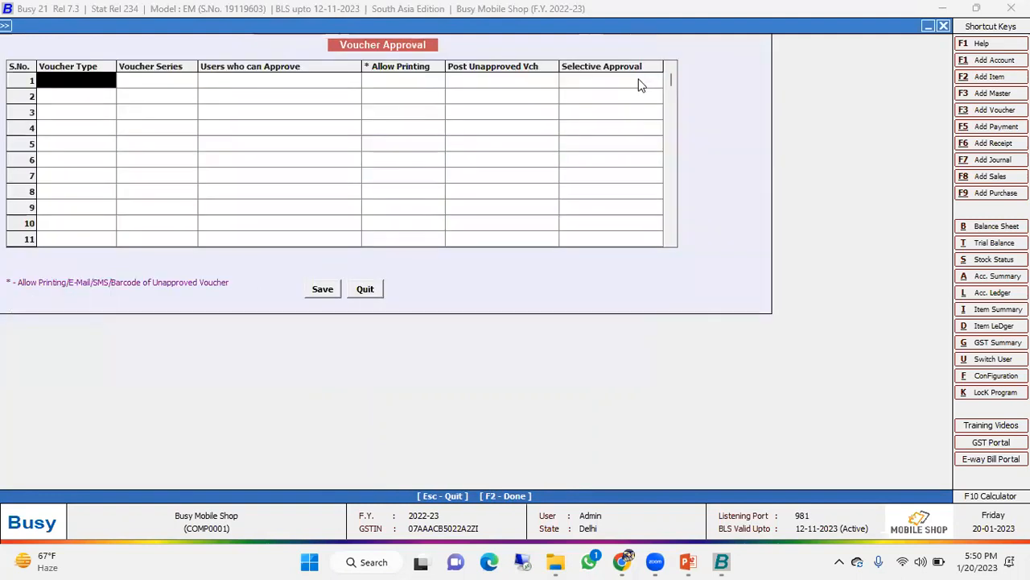
click(372, 291)
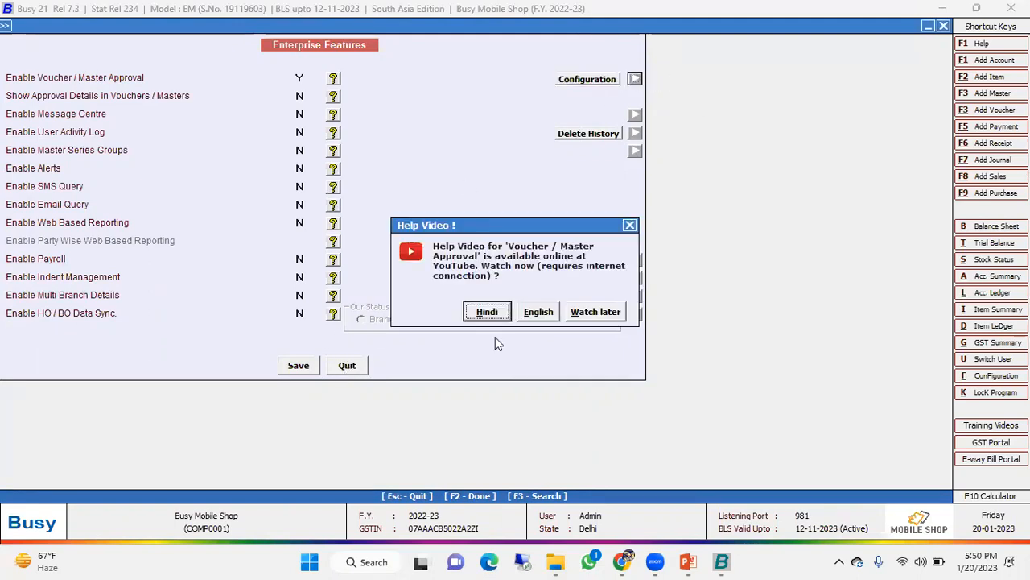
click(637, 222)
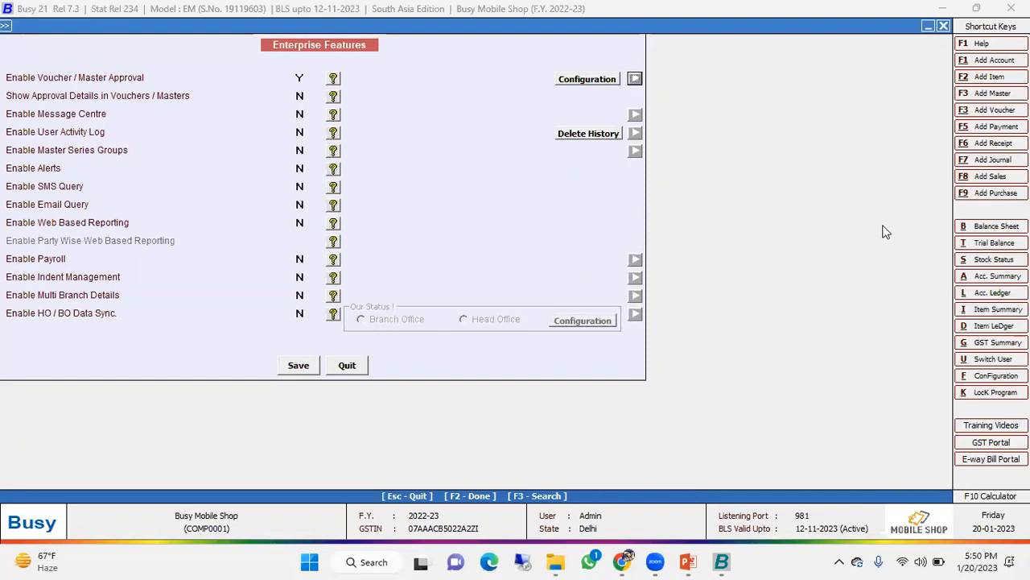
key(Escape)
key(Escape)
key(Escape)
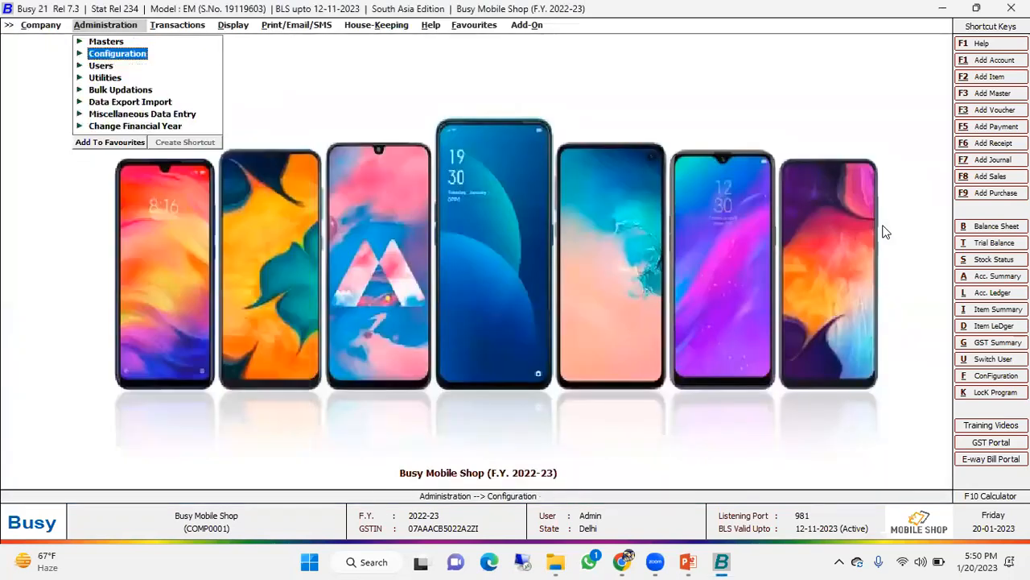
- Open the General section of the Features / Options configuration
key(Return)
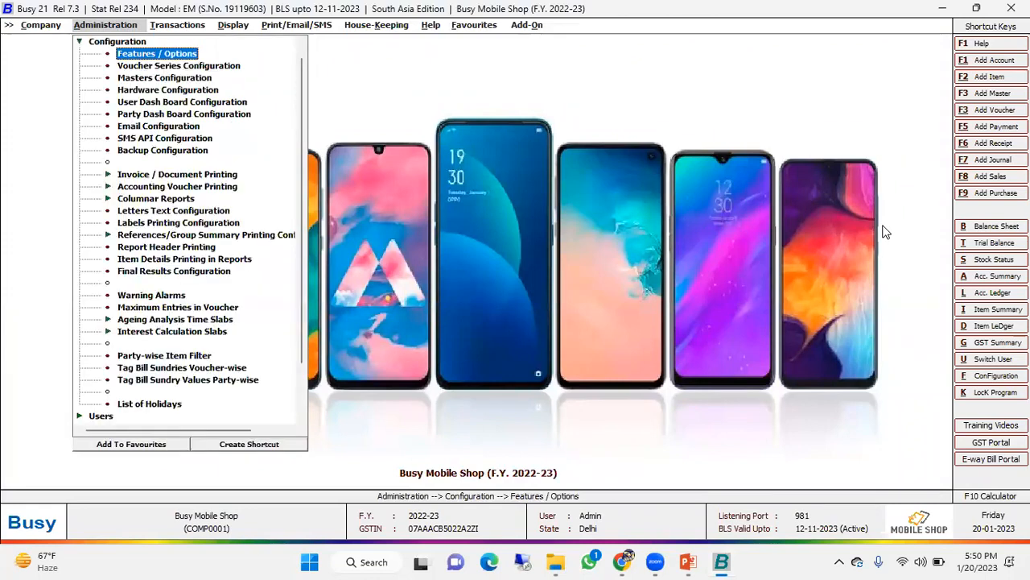
key(Return)
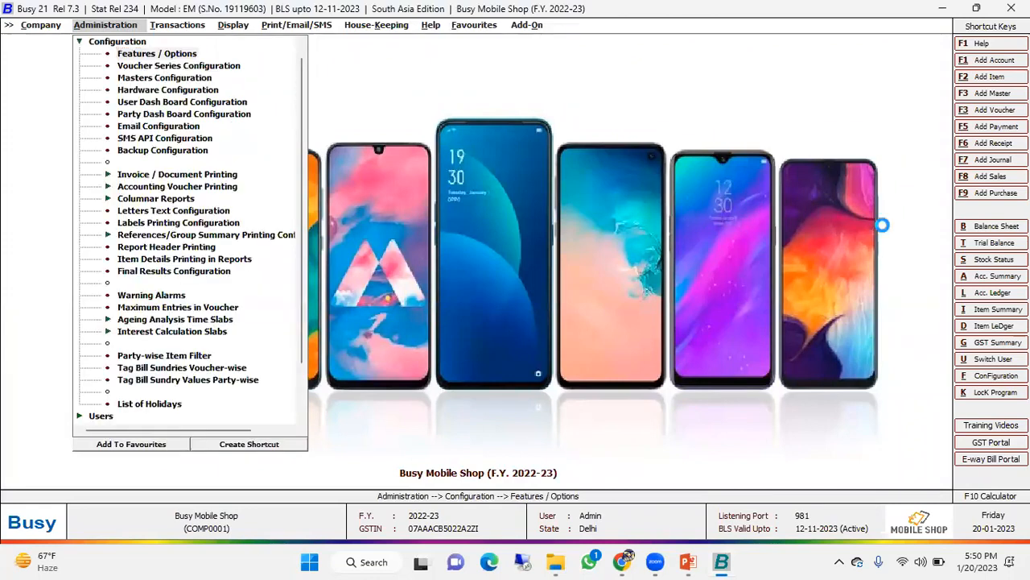
key(Down)
key(Down)
key(Return)
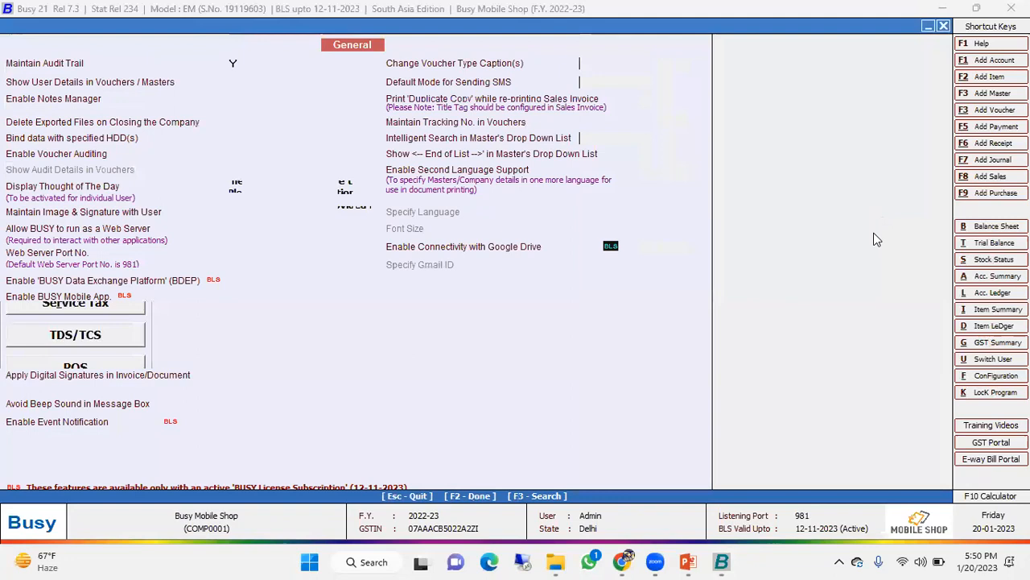
- Try to enable Event Notification in the General options and leave Features / Options without saving
text(y)
key(Return)
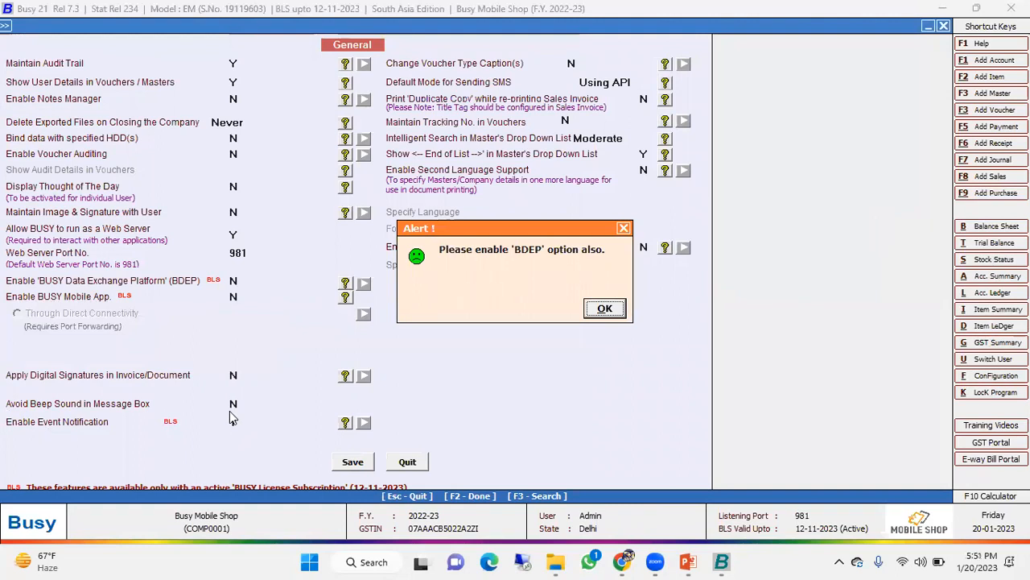
key(Return)
key(Escape)
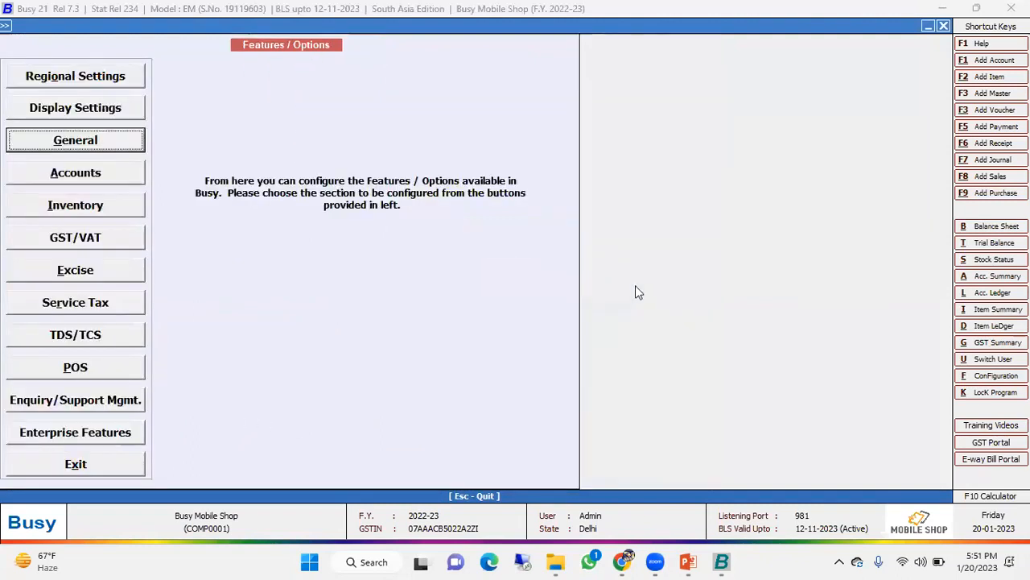
key(Escape)
key(Escape)
- Leave Features / Options, bring up the list of users, and open the last listed user's record
key(Down)
key(Down)
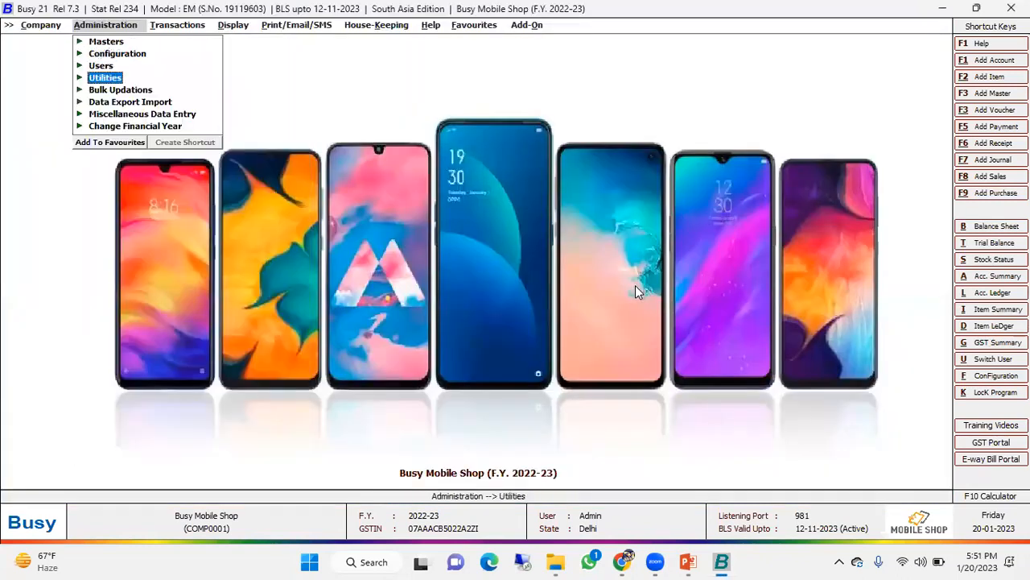
key(Up)
key(Return)
key(Down)
key(Down)
key(Return)
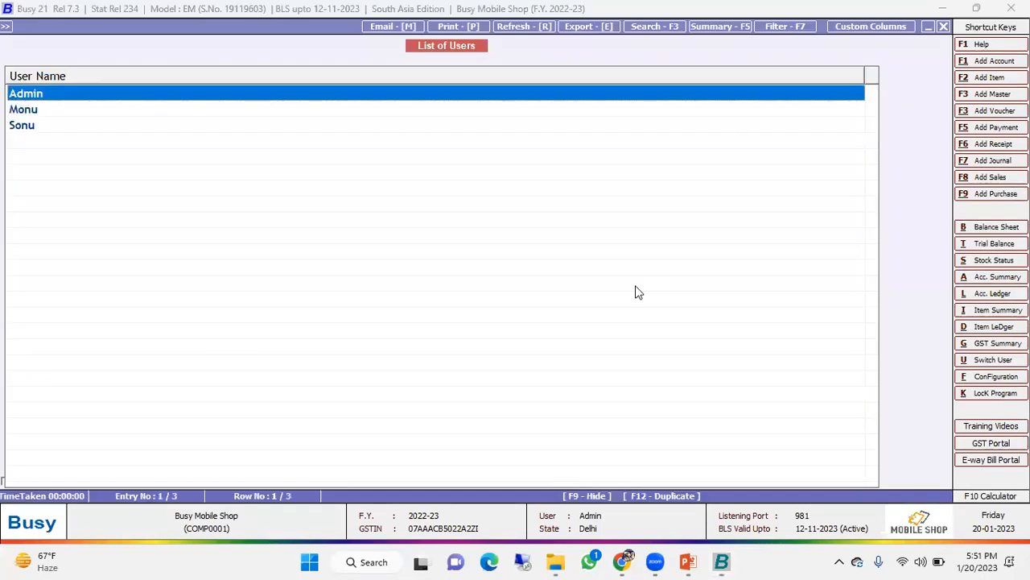
key(Down)
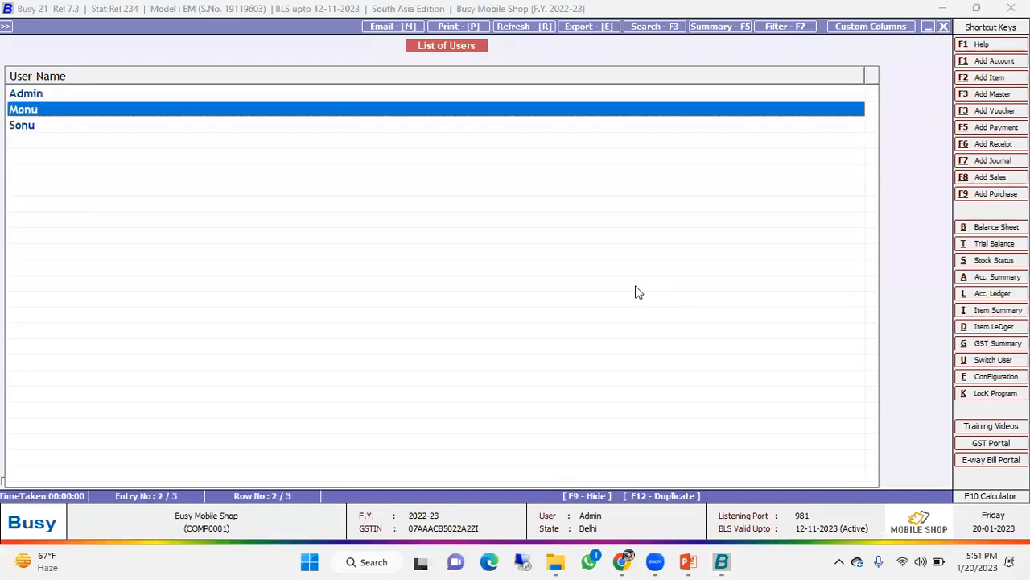
key(Down)
key(Return)
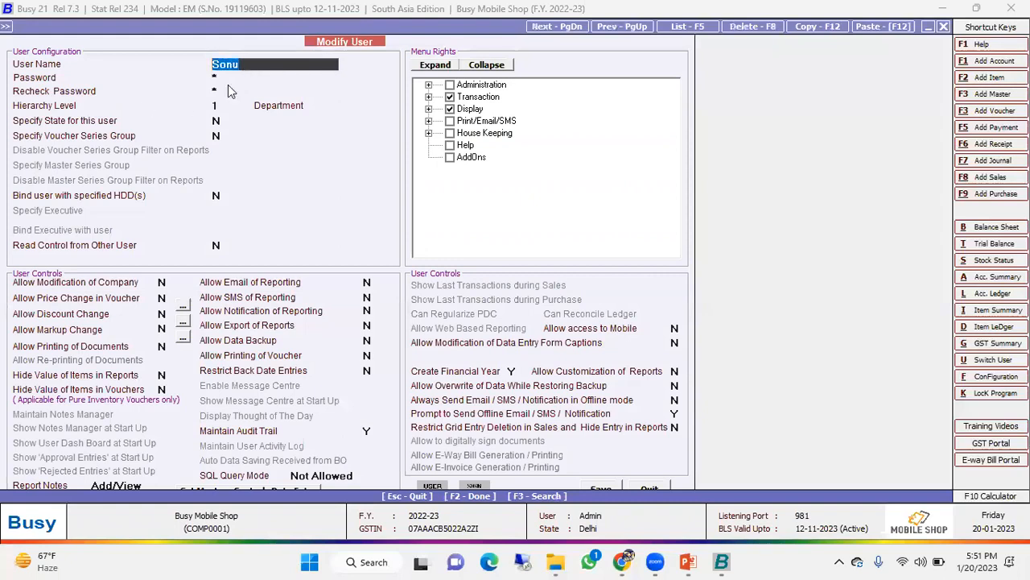
- Review this user's login fields, user controls and Transaction menu rights, and leave the record without saving
click(217, 78)
click(239, 65)
click(162, 283)
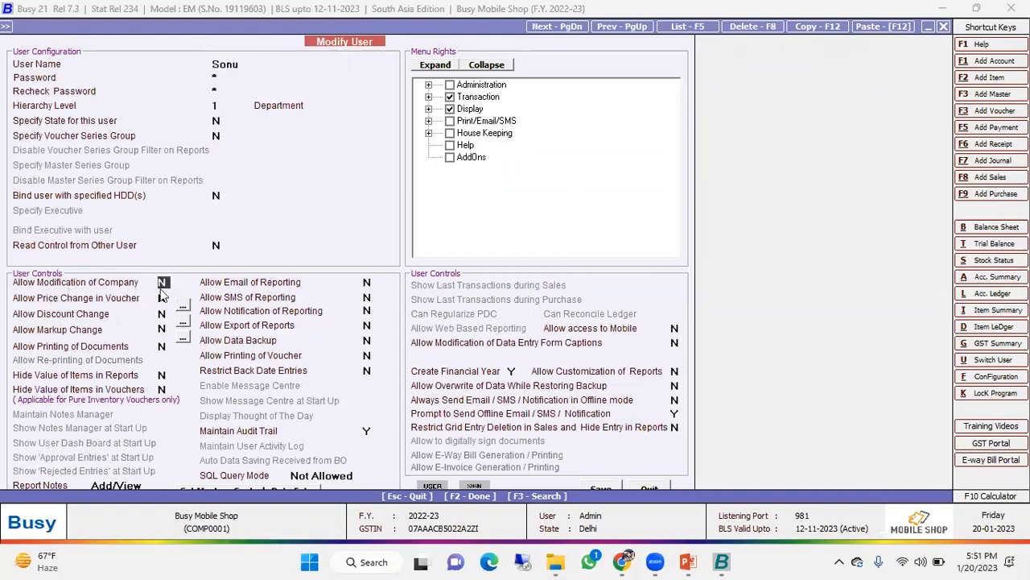
click(165, 297)
click(163, 313)
click(162, 329)
click(163, 346)
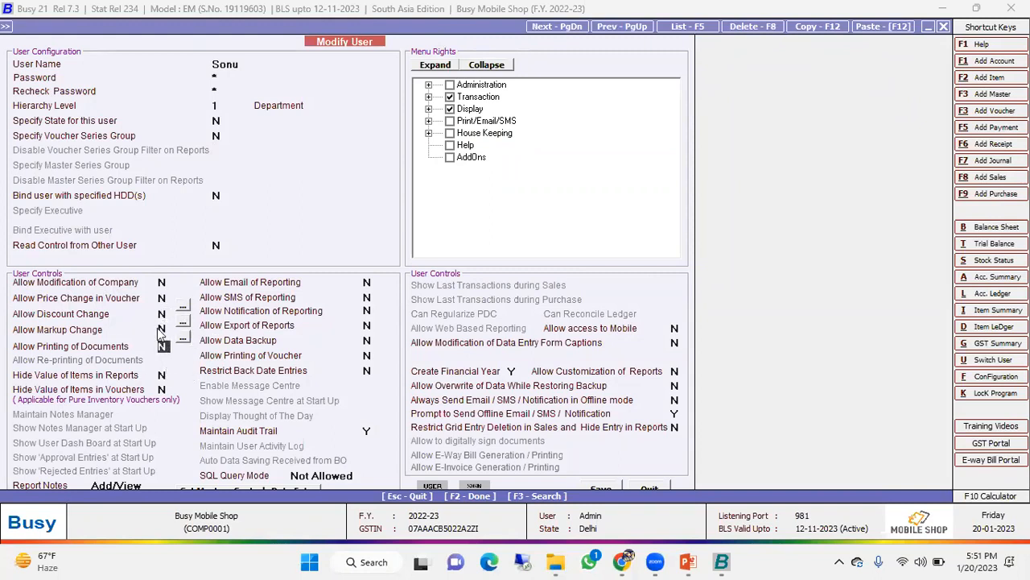
click(163, 282)
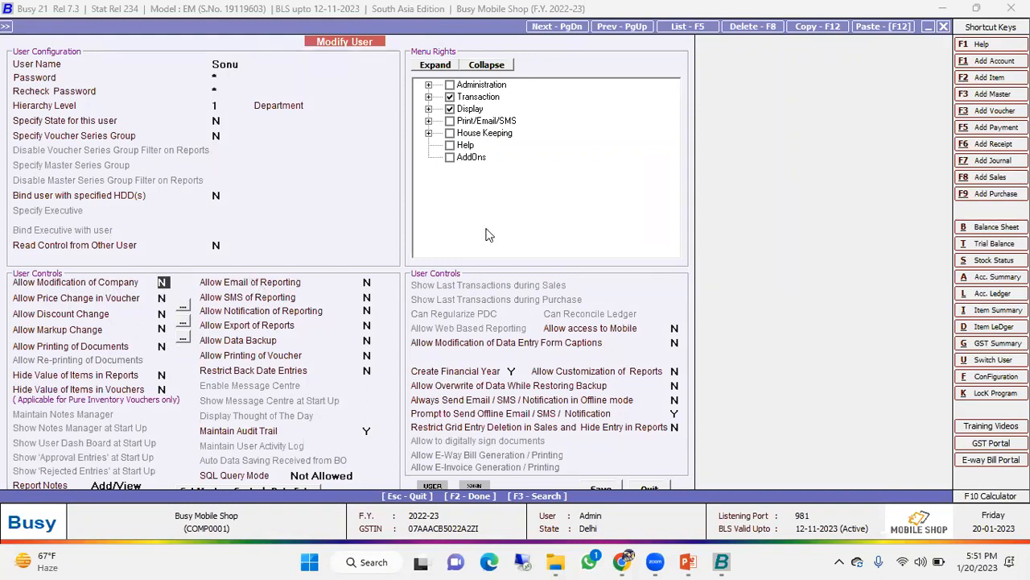
click(430, 97)
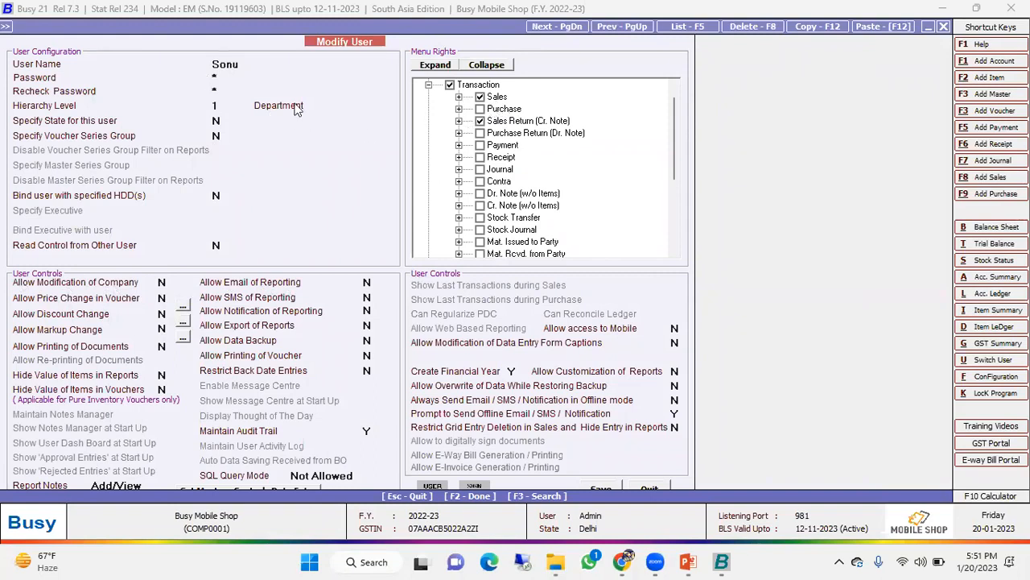
key(Escape)
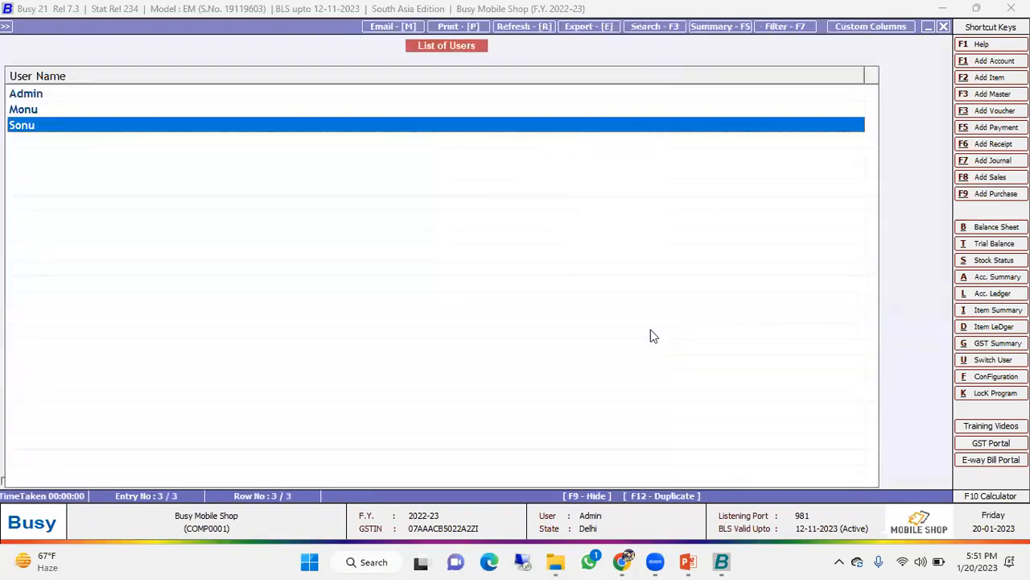
- Open the middle user's record, view its Transaction menu rights, and leave the list of users without saving
key(Up)
key(Return)
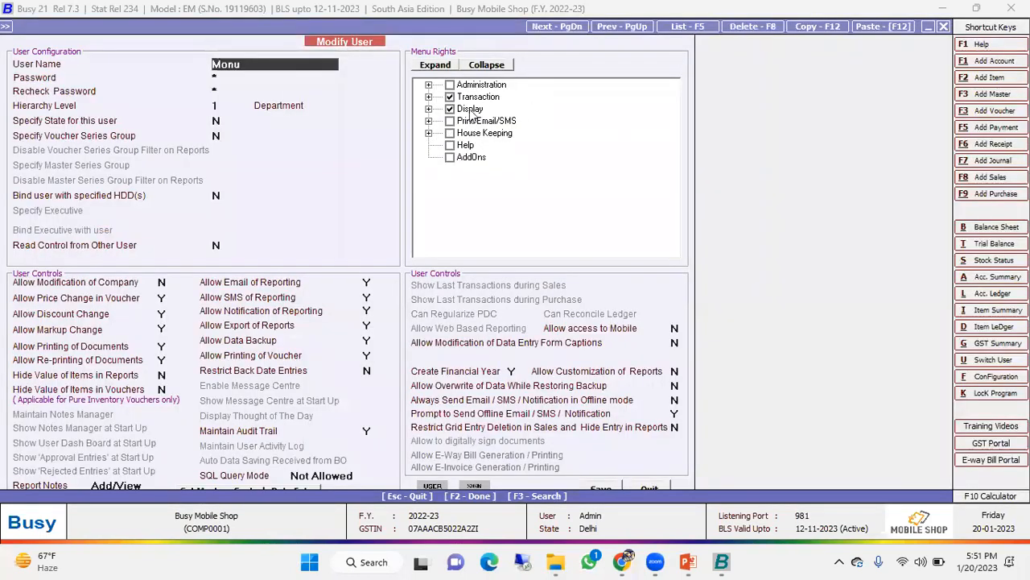
click(429, 97)
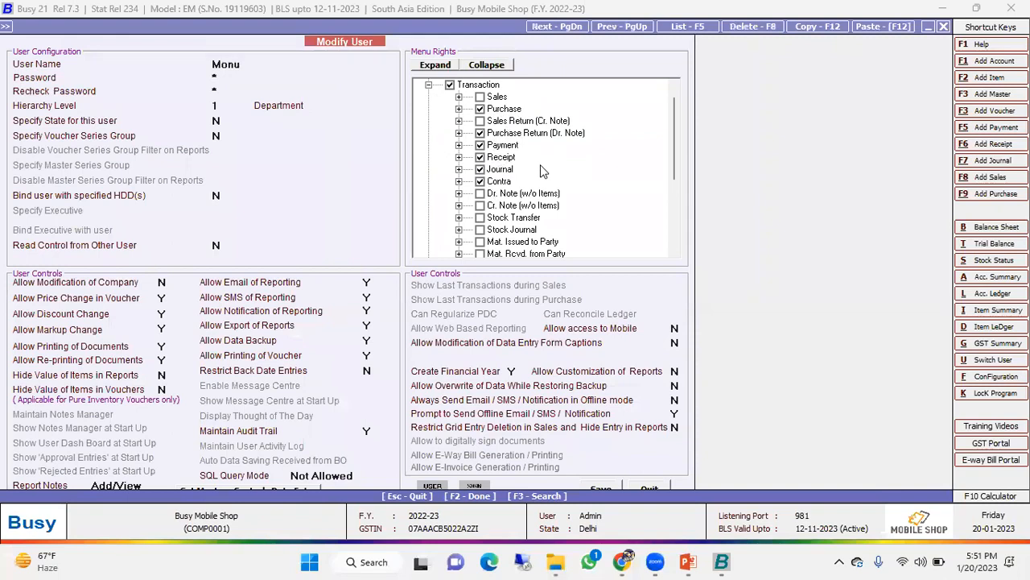
key(Escape)
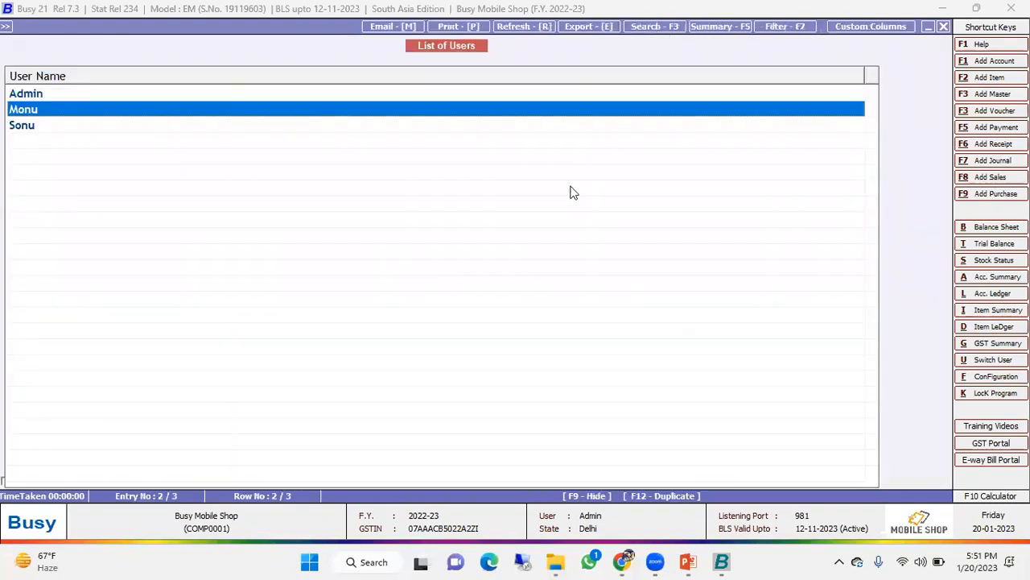
key(Escape)
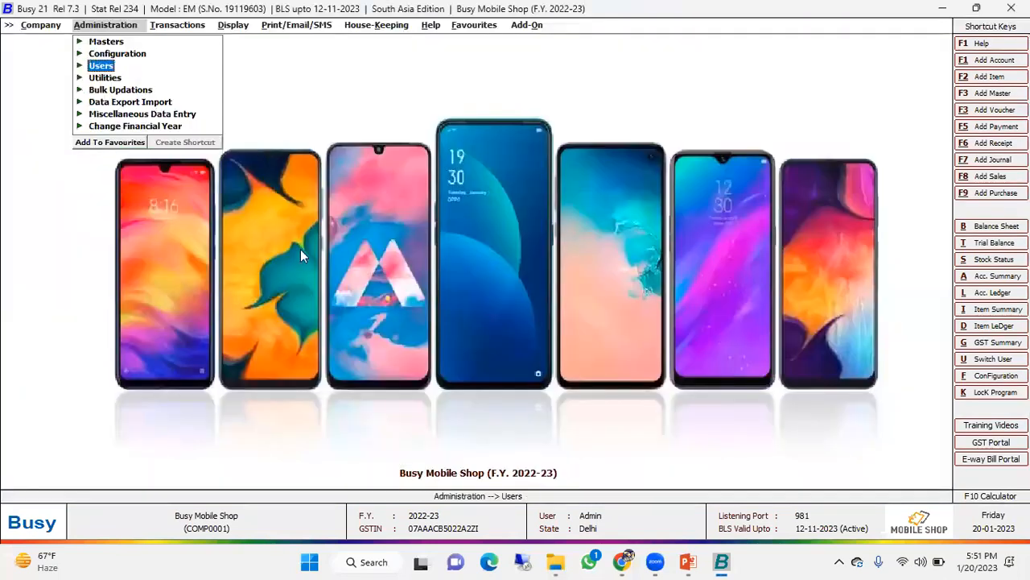
- Open the Audit Trail report options from the Check List reports
key(Right)
key(Right)
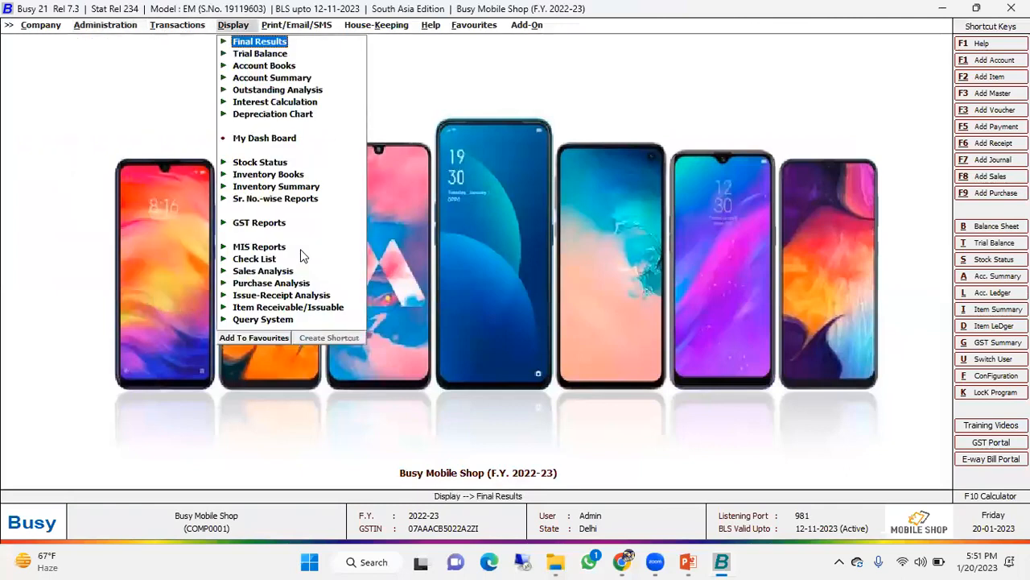
key(Down)
key(Down)
key(Down)
key(Down)
key(Down)
key(Down)
key(Down)
key(Down)
key(Down)
key(Down)
key(Down)
key(Down)
key(Down)
key(Return)
key(Down)
key(Down)
key(Up)
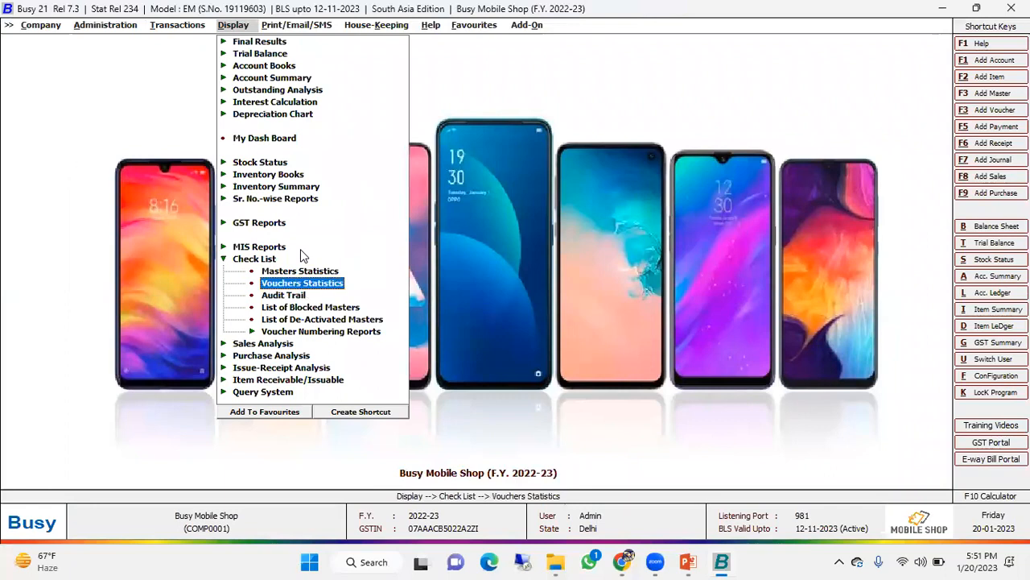
key(Down)
key(Return)
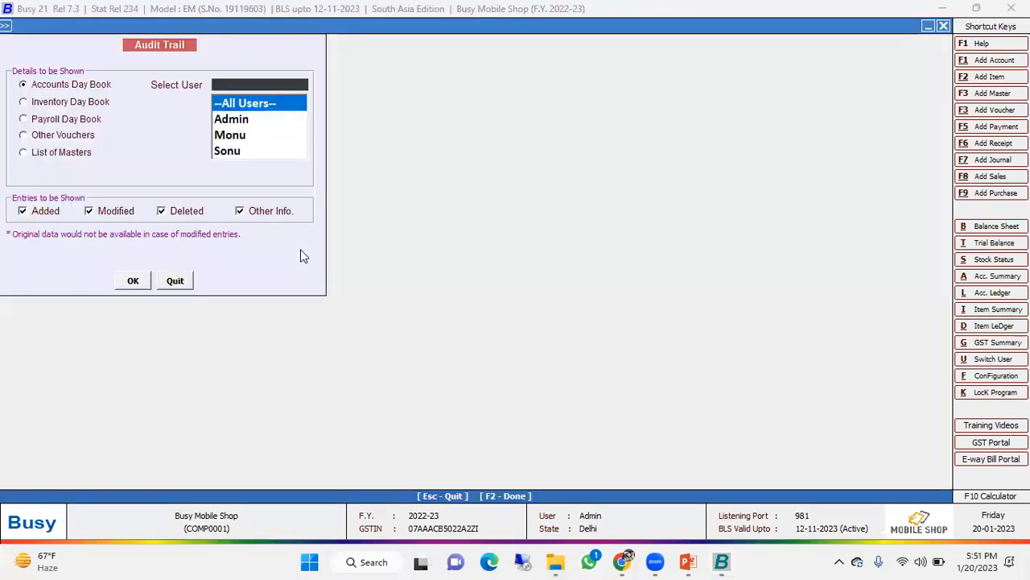
- Generate the Accounts Day Book audit trail of all users for 20-01-2023, and close the report
key(Return)
click(133, 280)
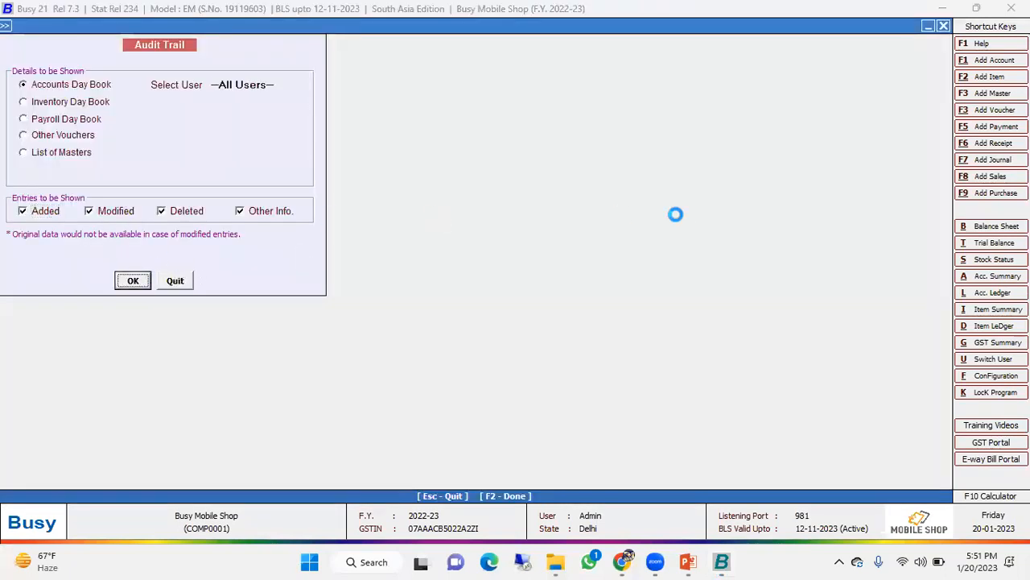
click(80, 127)
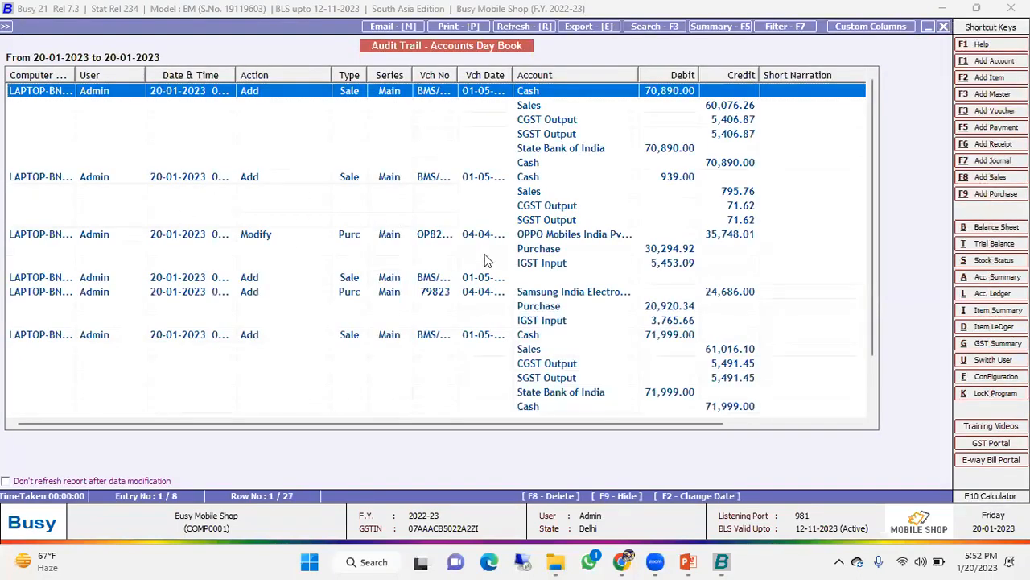
key(Escape)
key(Escape)
key(Escape)
key(Escape)
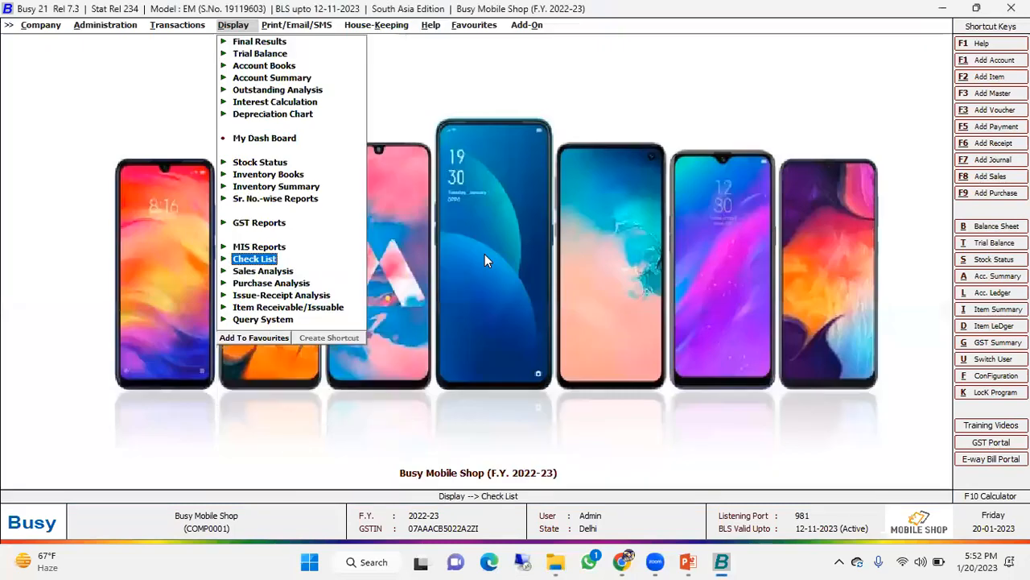
- Open the Email Configuration and leave it without saving
key(Left)
key(Left)
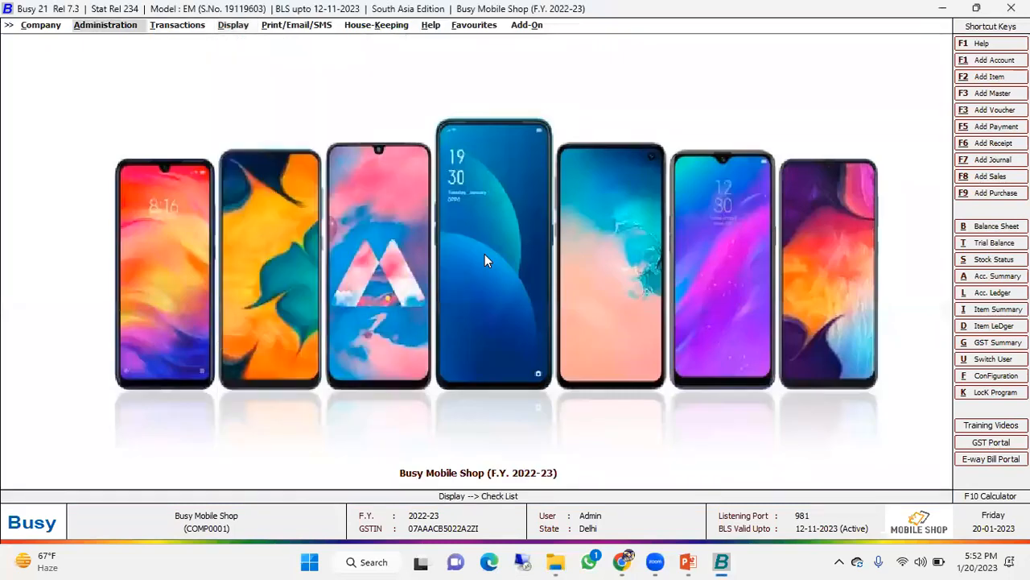
click(90, 25)
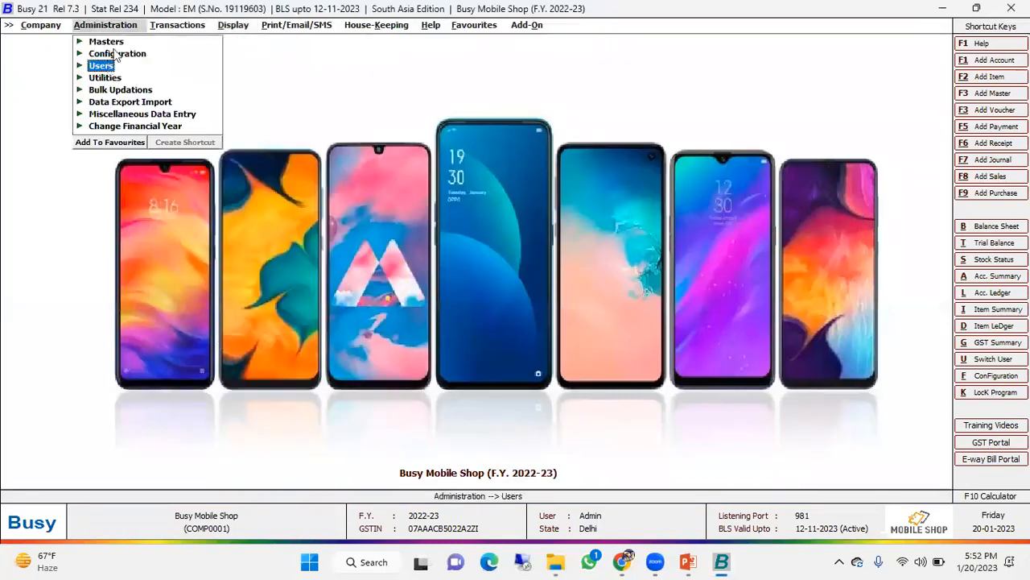
click(117, 54)
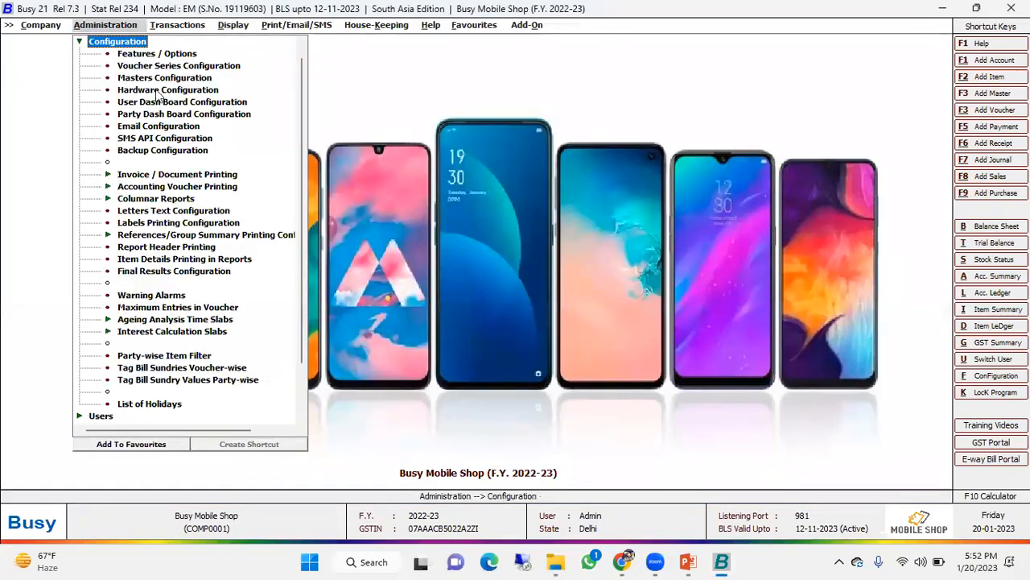
double_click(158, 126)
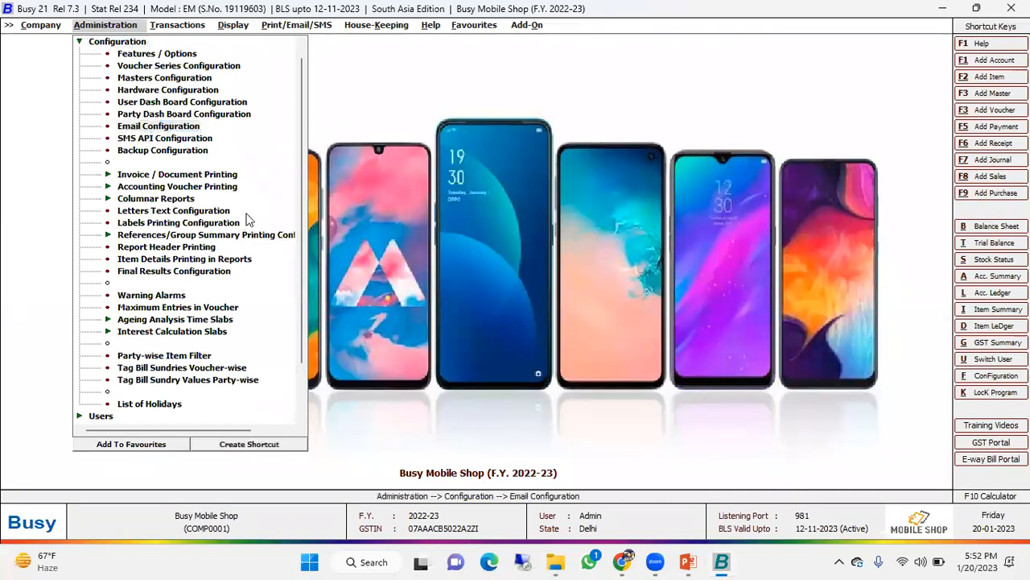
click(285, 385)
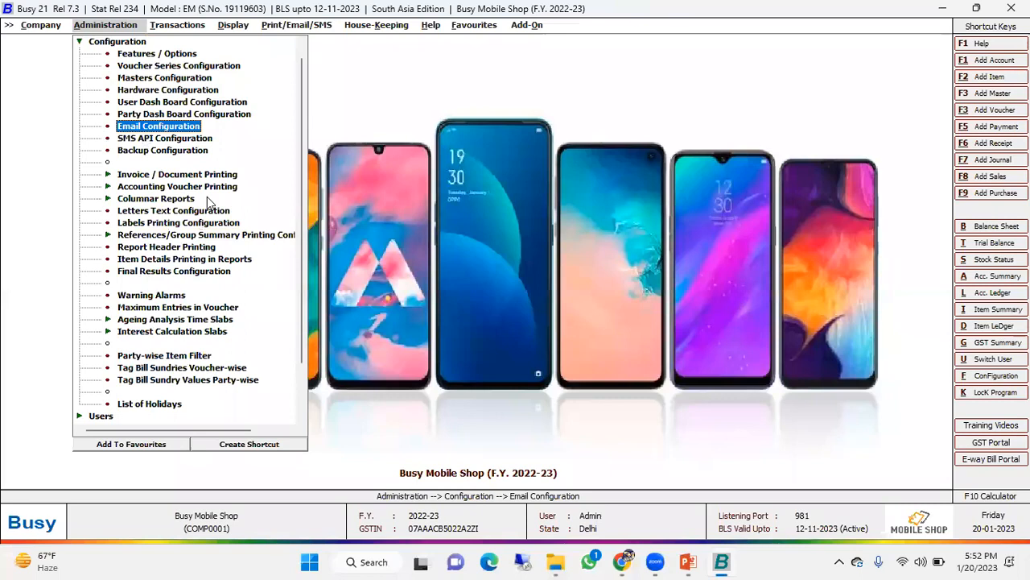
key(Escape)
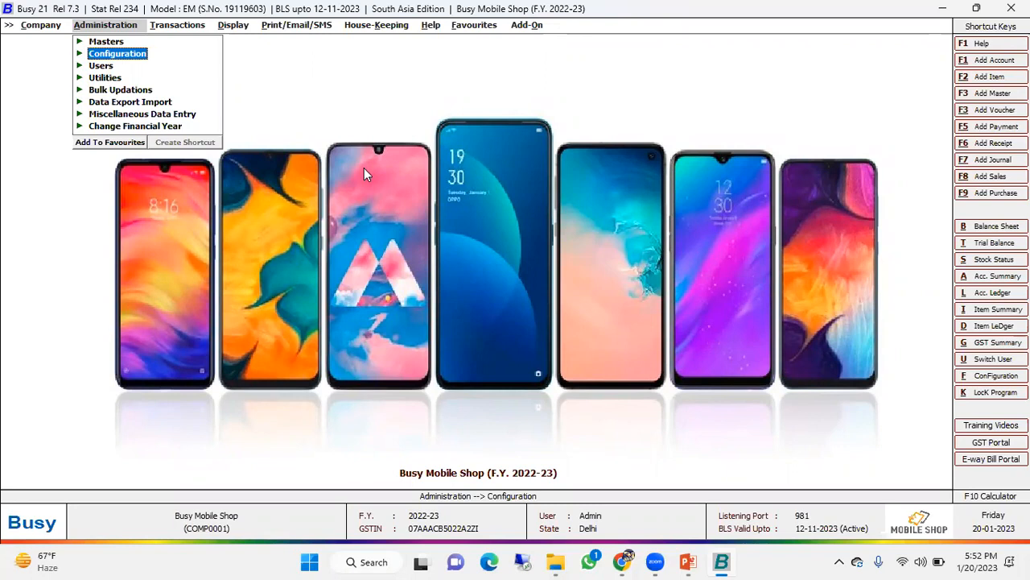
- Switch to the running PowerPoint slide show and advance to the Further Queries support contact slide
mouse_move(705, 553)
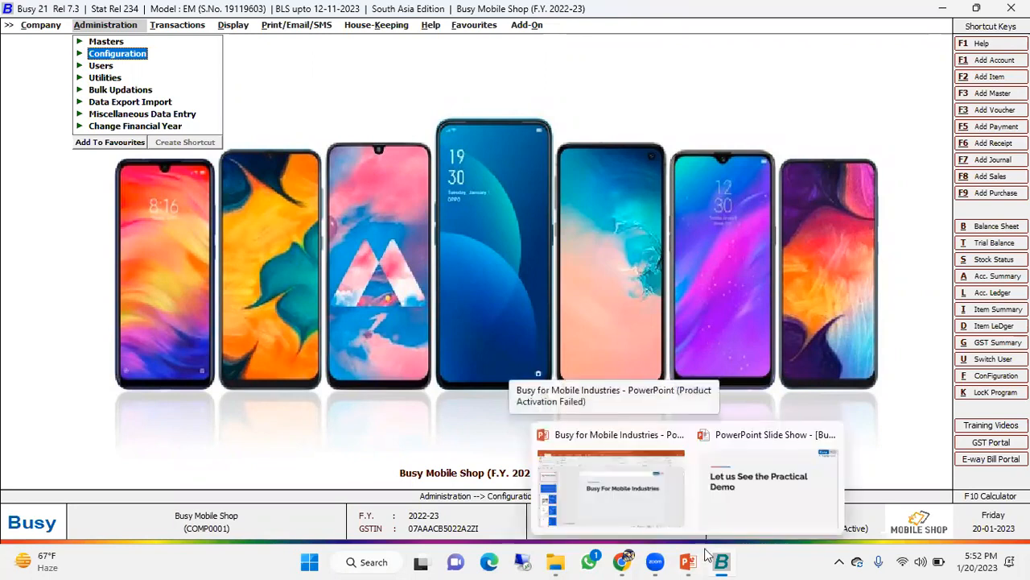
click(735, 510)
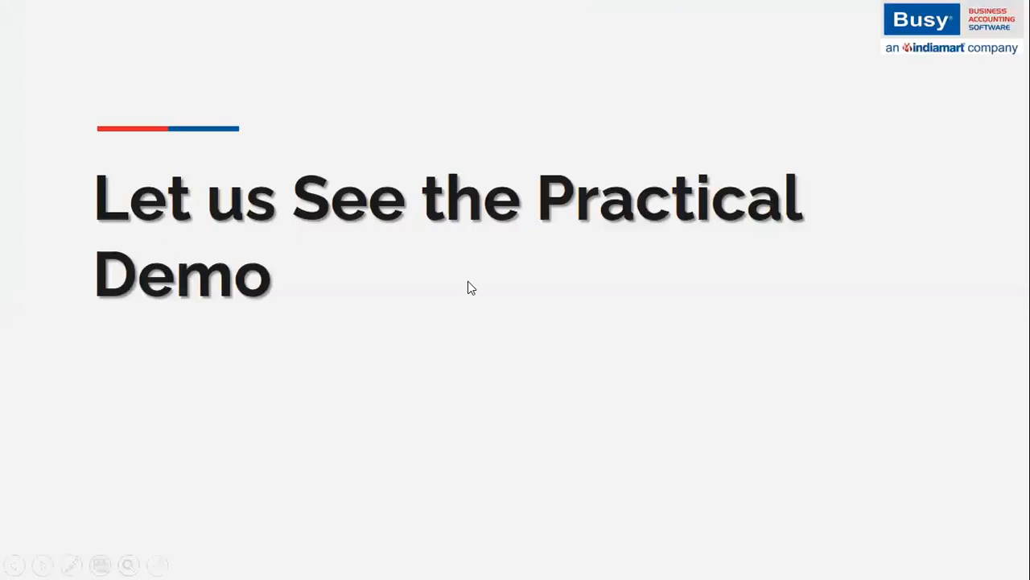
click(468, 281)
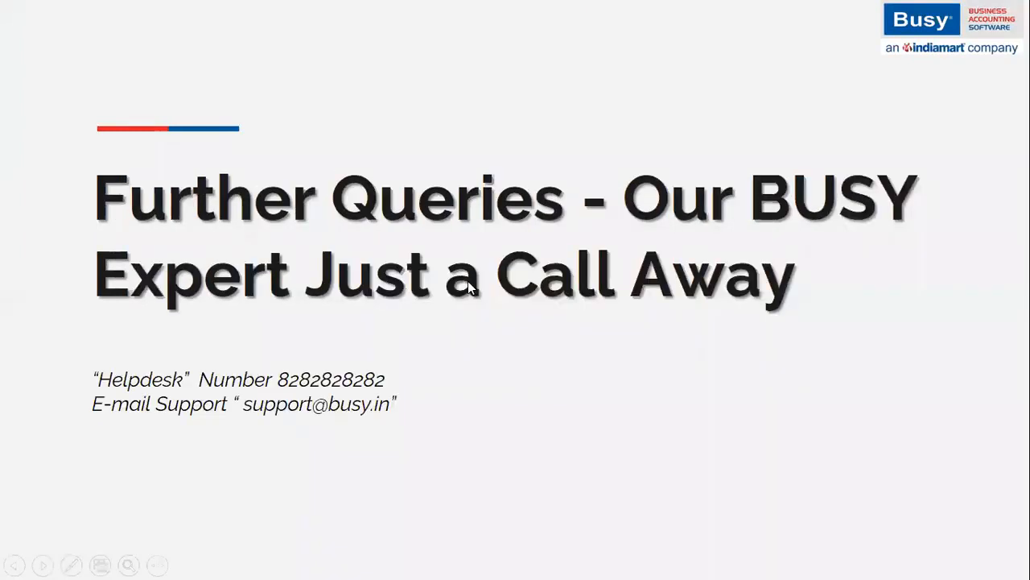